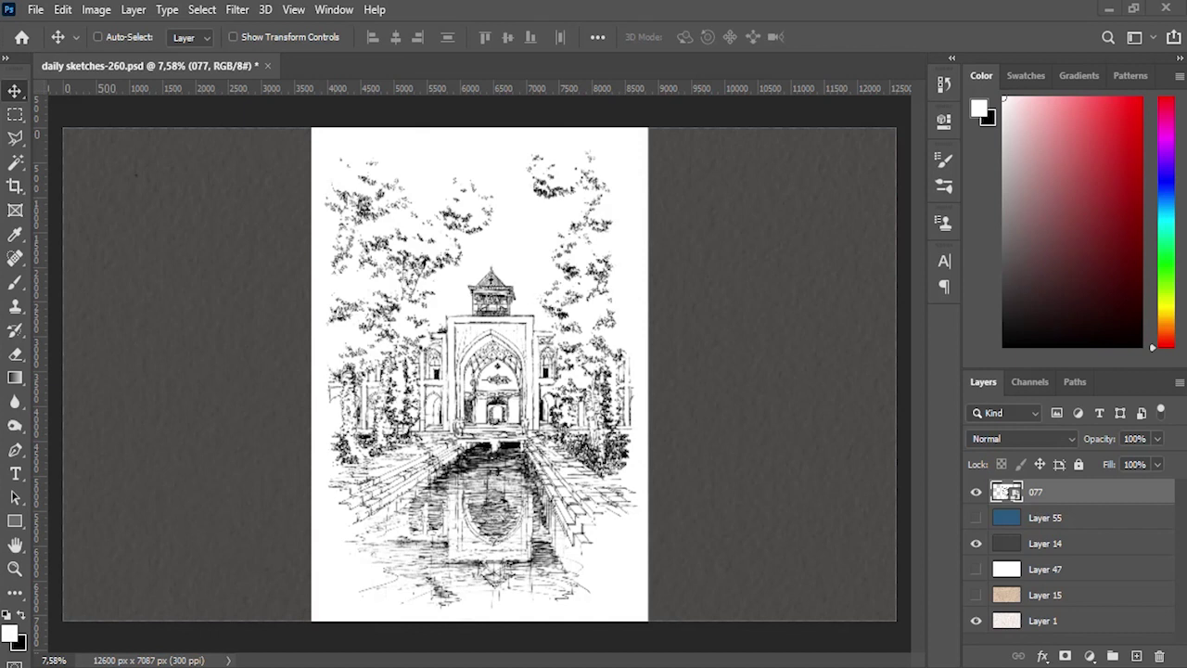
Step: Set layer 077 to Multiply and duplicate it as 077 copy to darken the ink lines
click(1023, 439)
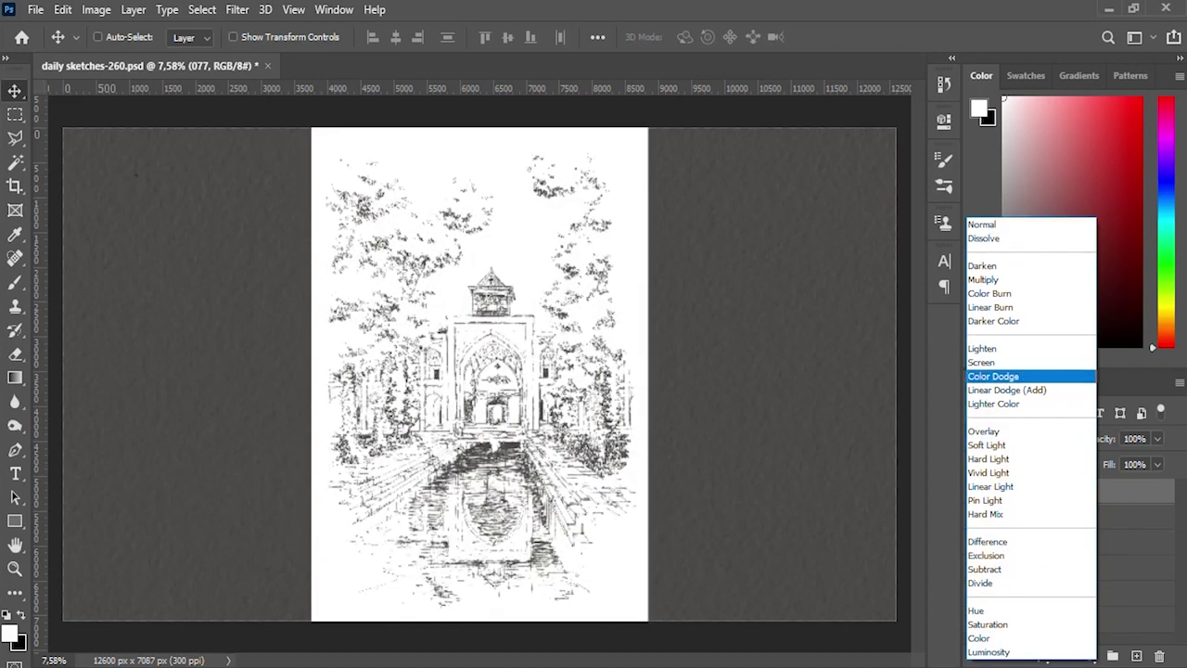
key(Return)
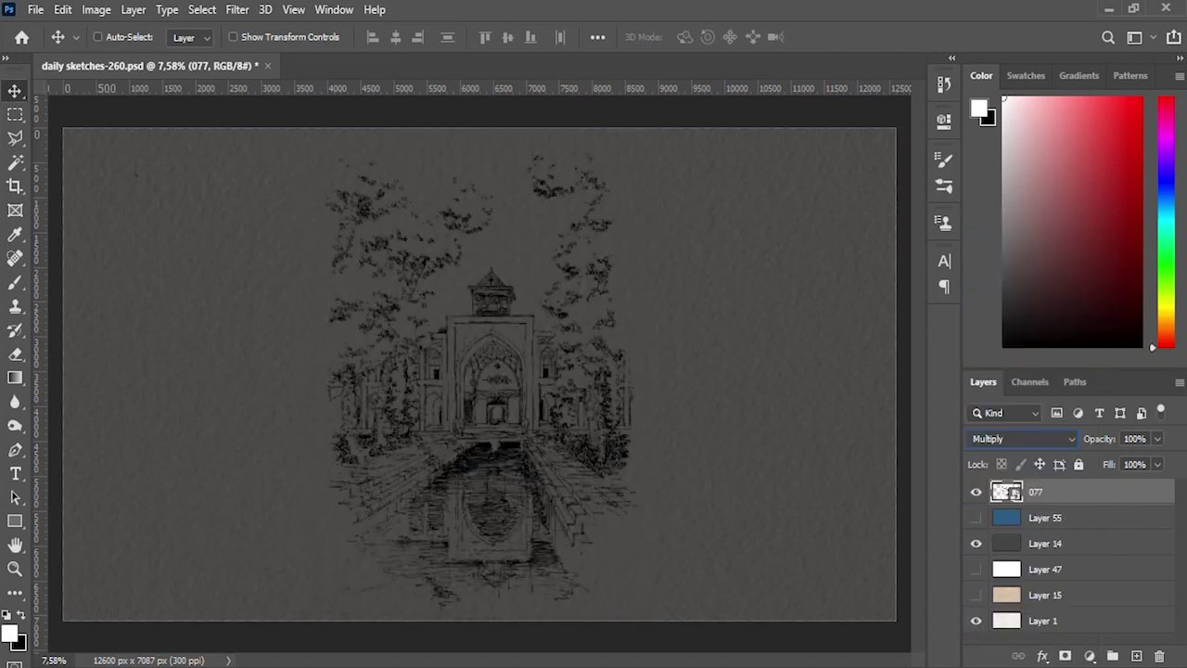
right_click(1067, 491)
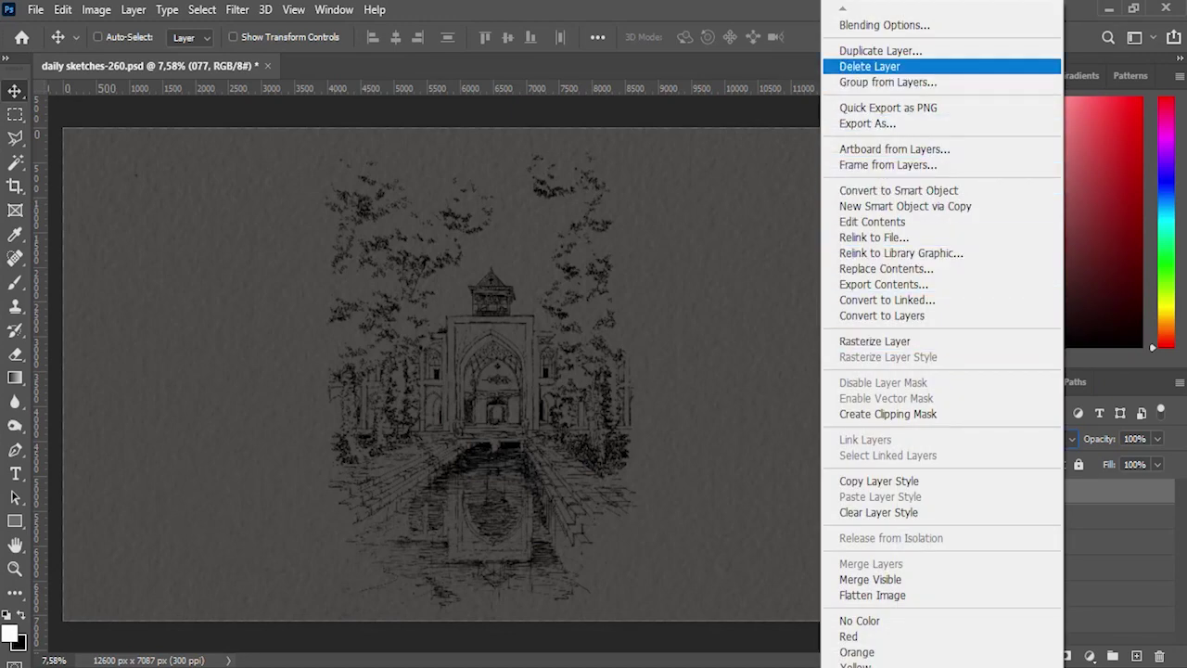
click(880, 51)
key(Return)
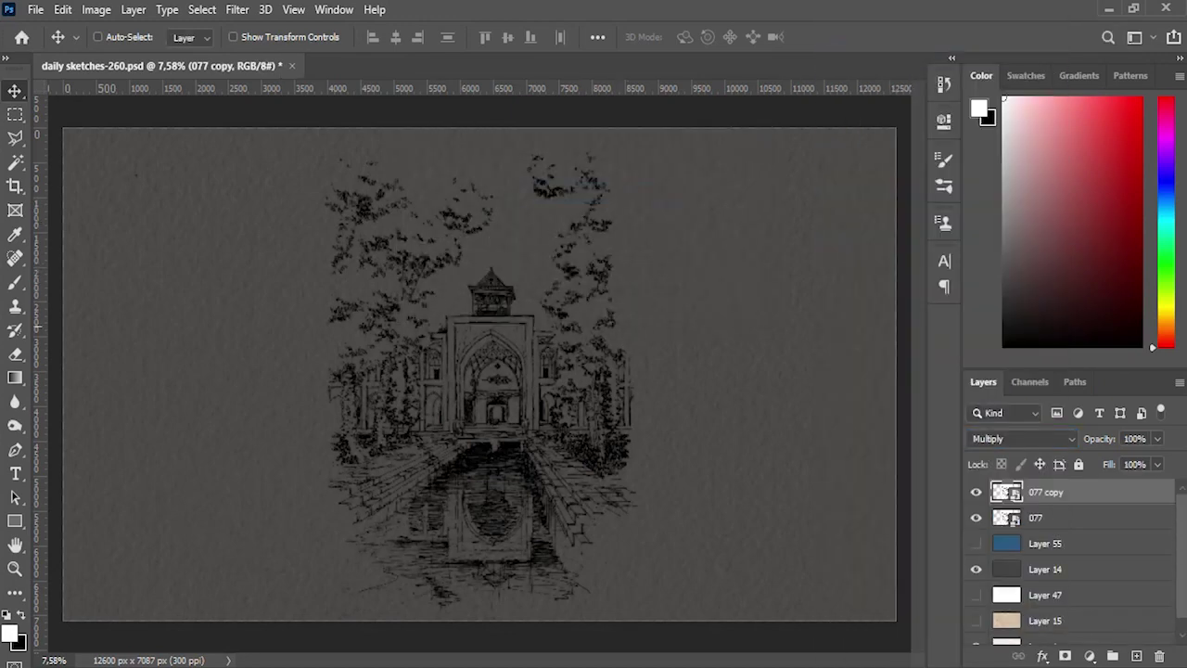
scroll(472, 398, up, 2)
scroll(472, 398, up, 2)
scroll(472, 398, up, 2)
scroll(472, 398, up, 2)
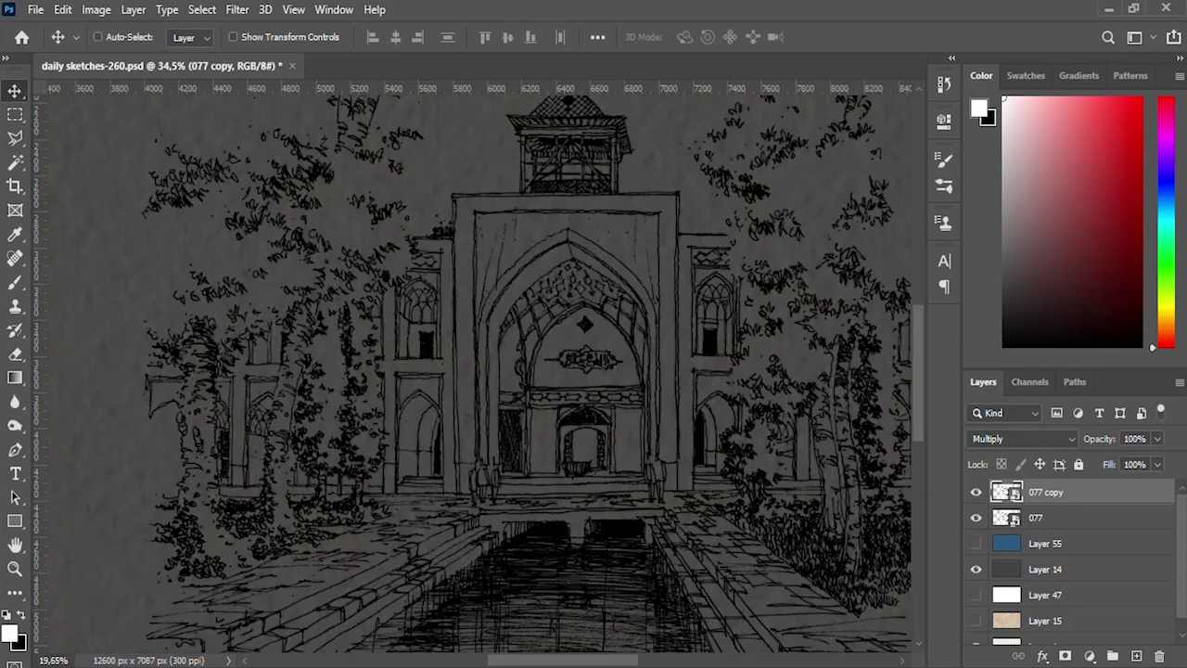
scroll(556, 371, down, 3)
scroll(463, 371, down, 1)
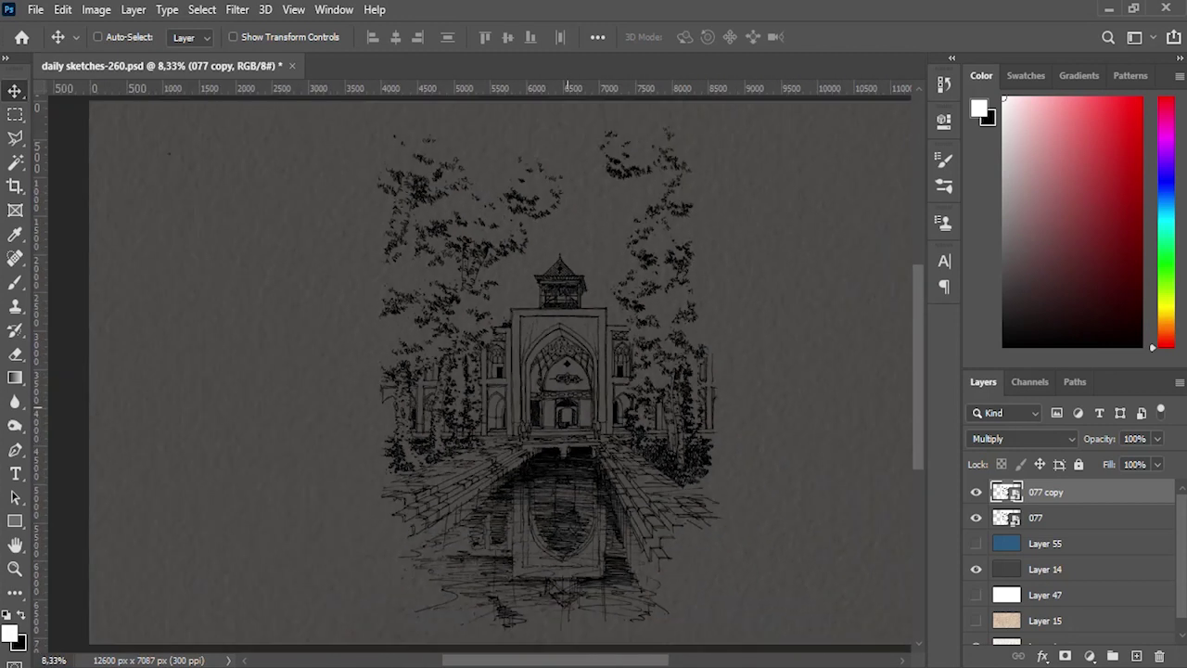
scroll(464, 371, down, 1)
scroll(464, 371, up, 1)
scroll(464, 371, up, 1)
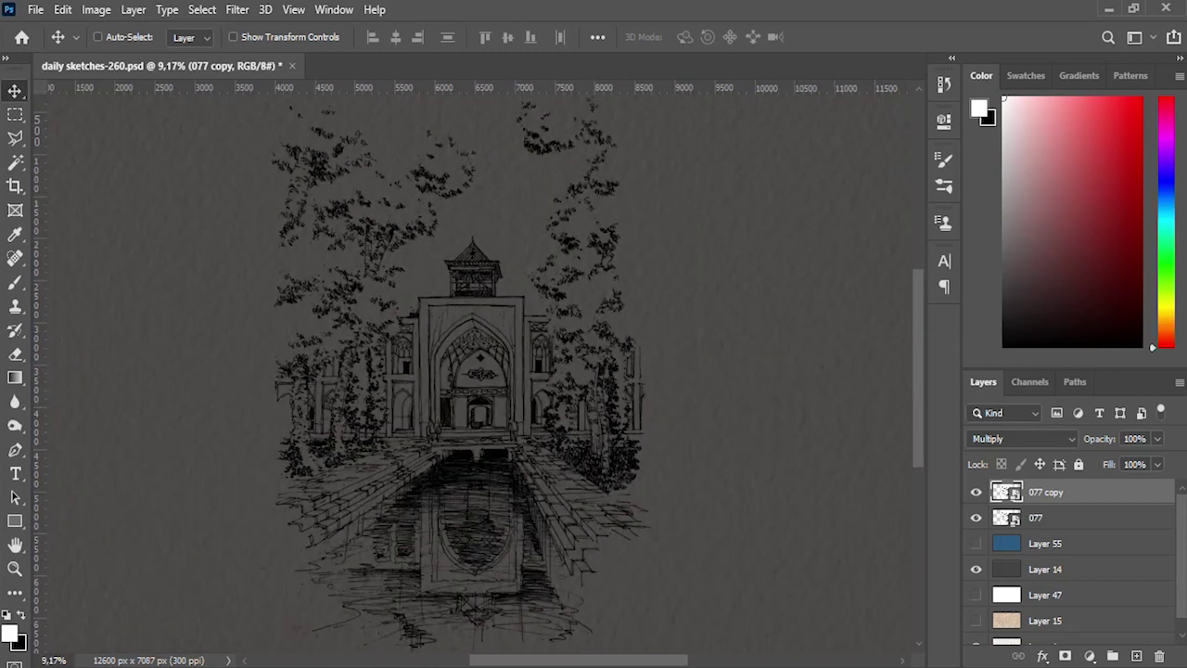
Step: Add a new empty layer above Layer 55 and switch to the Brush tool
click(1045, 543)
click(1136, 655)
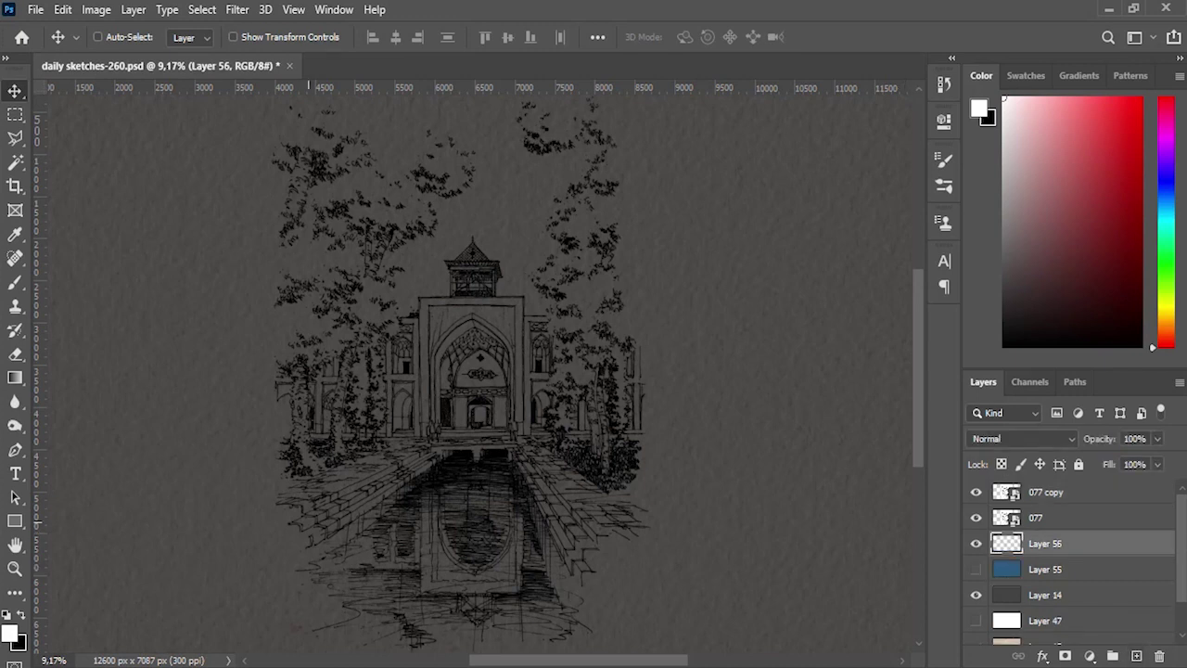
key(b)
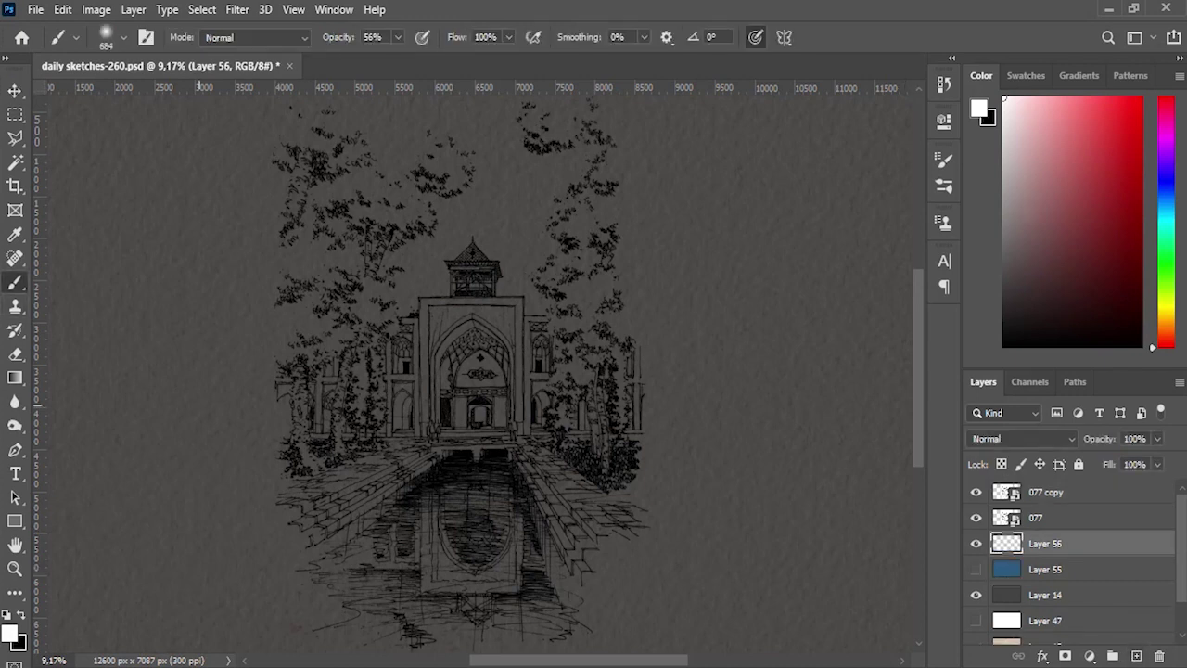
drag(403, 441, 382, 422)
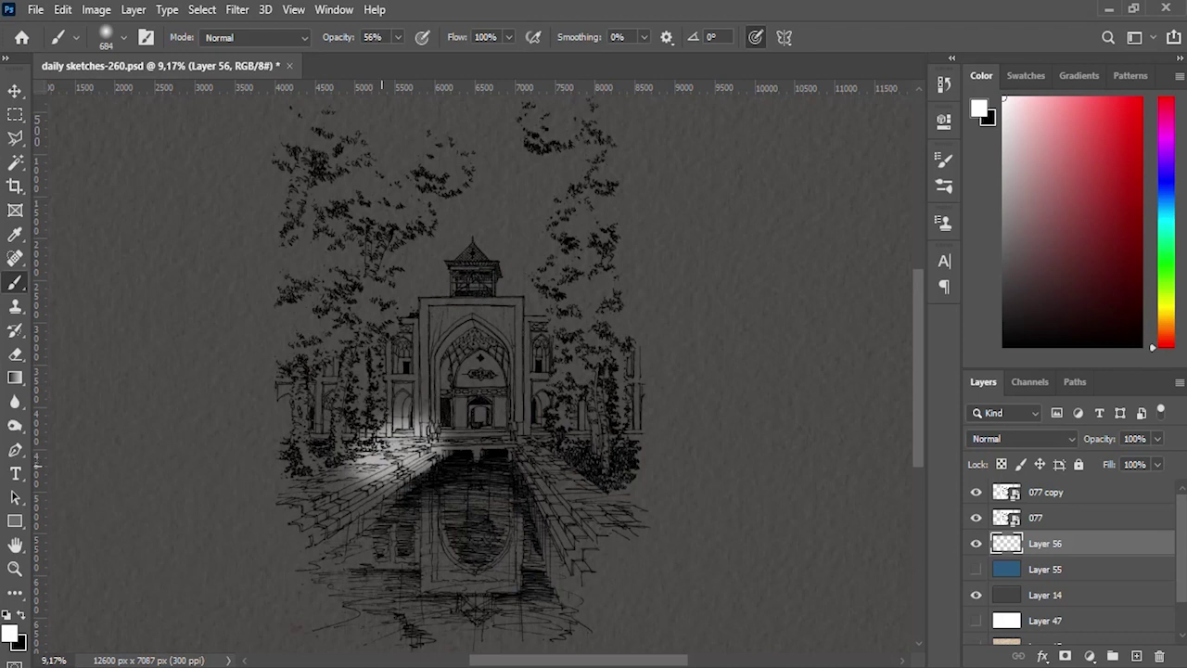
key(ctrl+z)
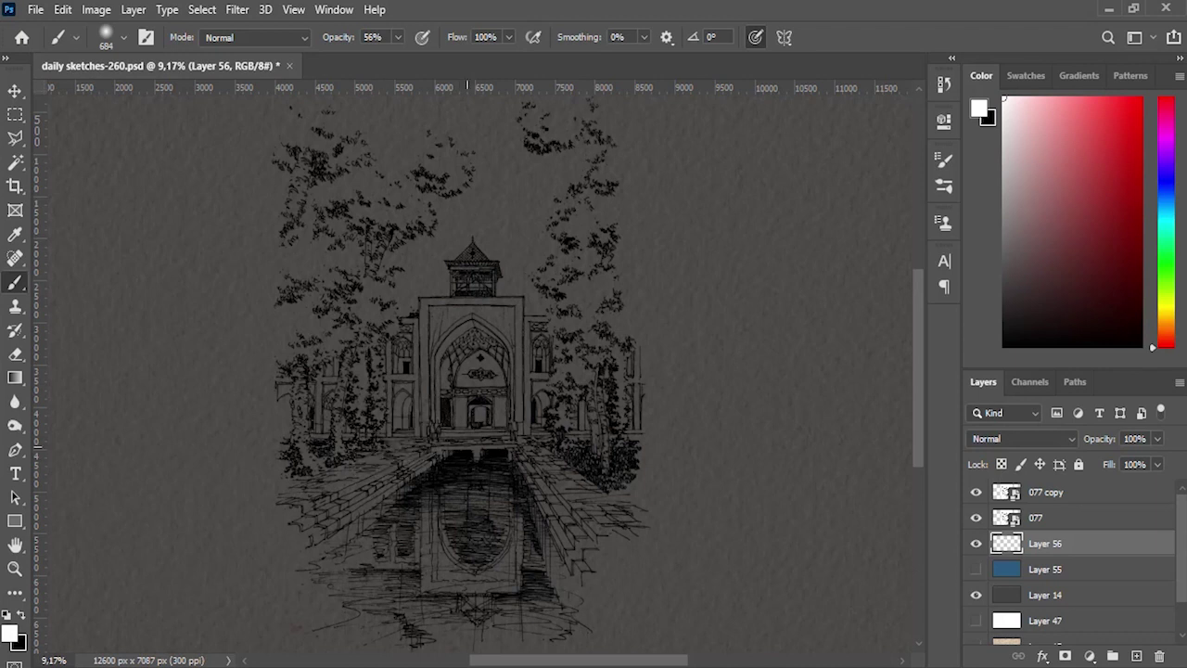
Step: Set the brush to 100% opacity, 155 px size and 48% hardness
key(0)
click(105, 37)
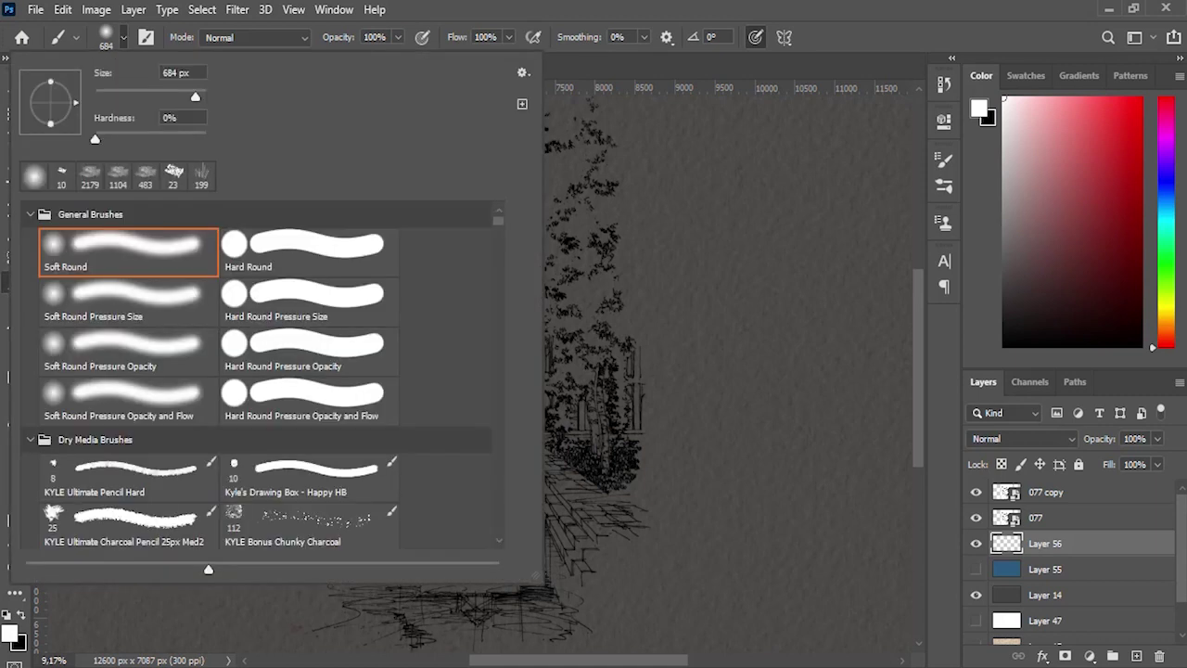
text(73)
key(Return)
key(shift+Tab)
text(155)
key(Return)
key(Return)
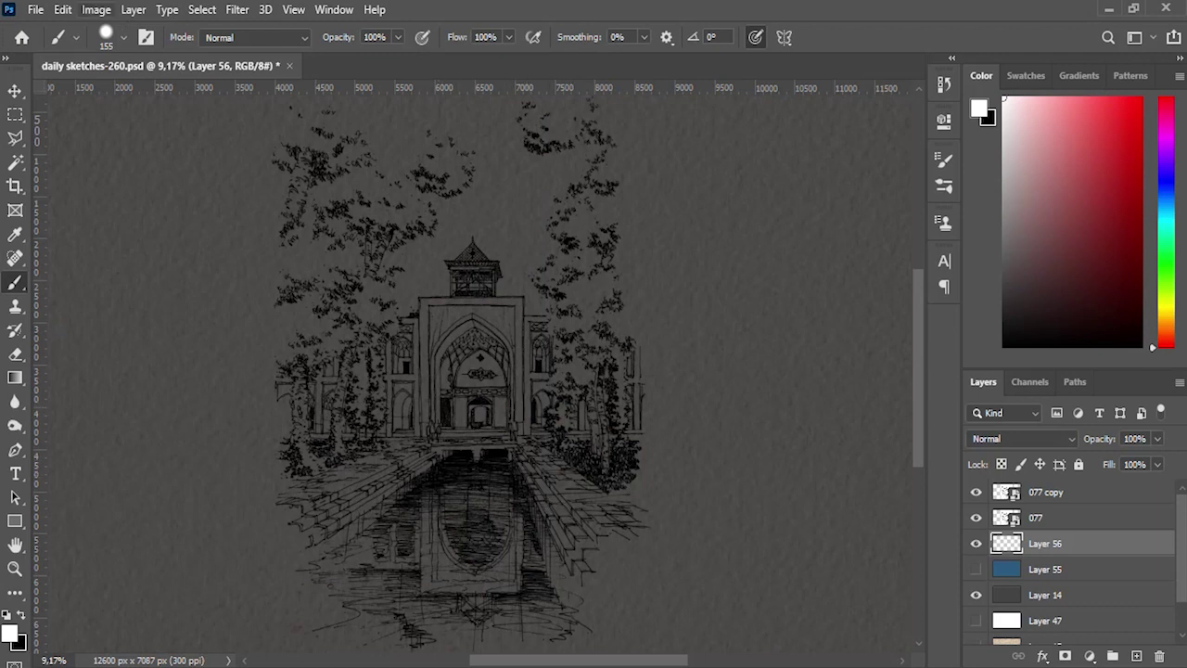
click(122, 37)
text(48)
key(Return)
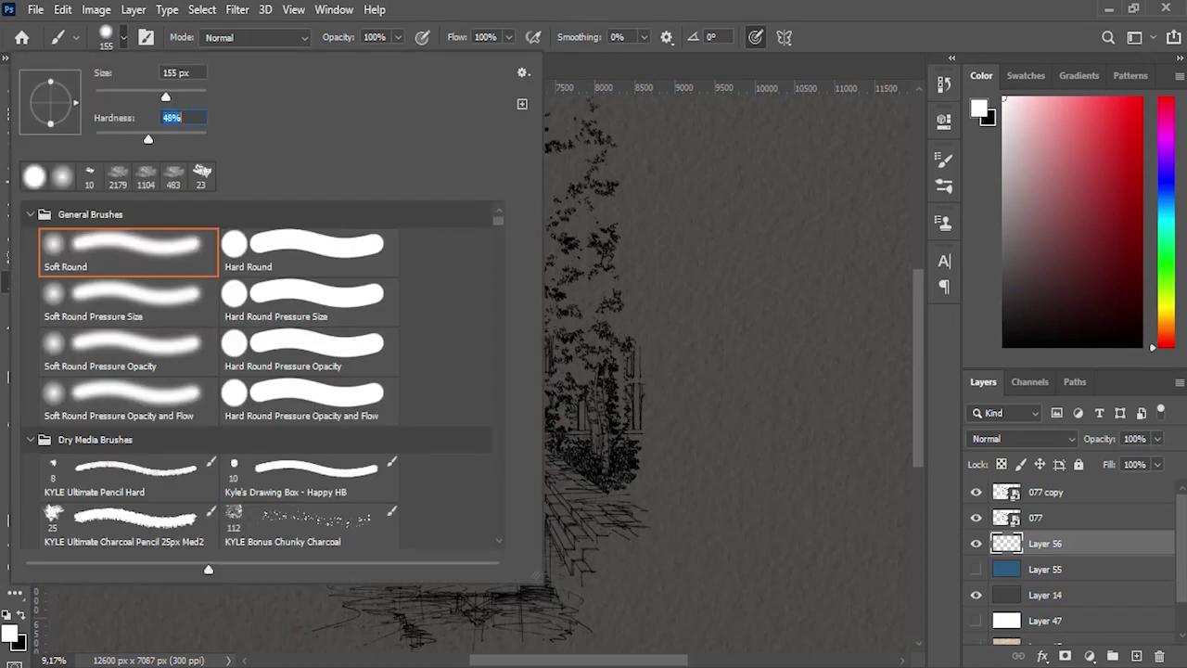
key(Return)
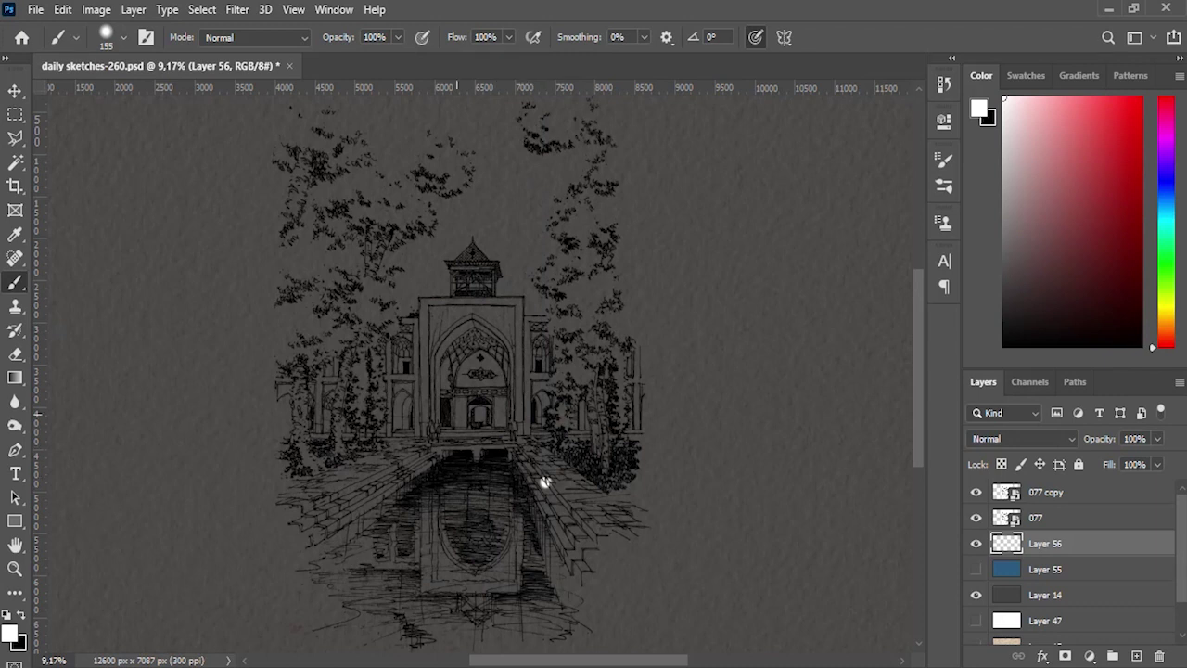
Step: Paint white over the building's top-right corner, the portal's right edge and the small right arch
scroll(501, 363, up, 1)
scroll(501, 363, up, 2)
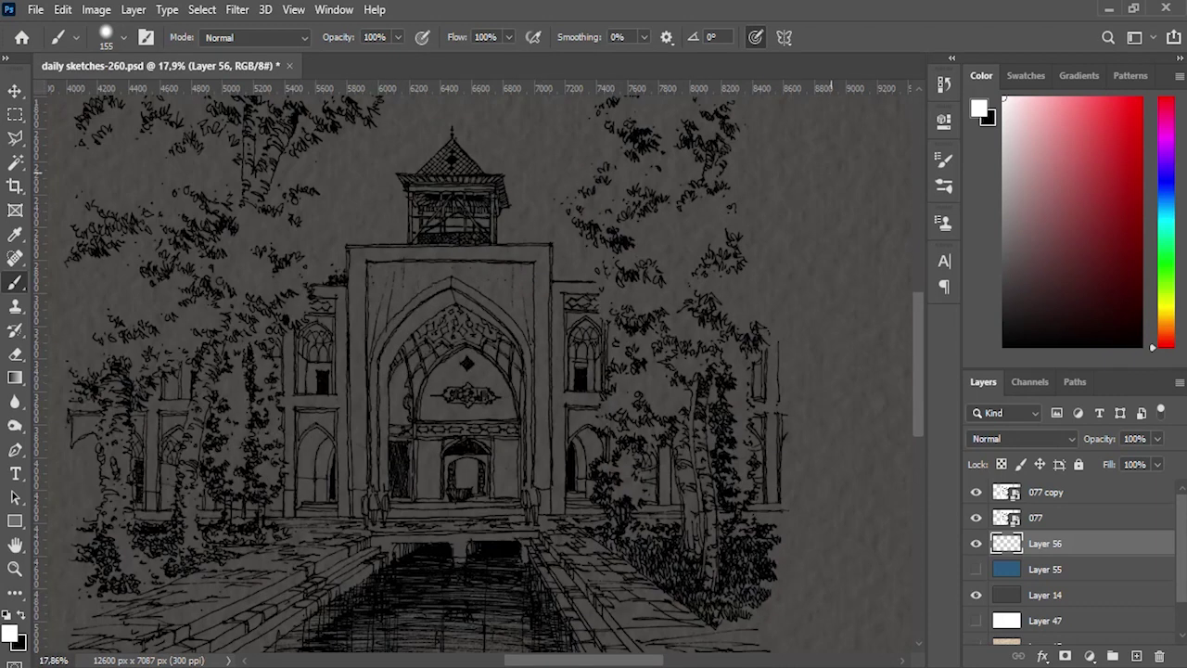
drag(547, 258, 350, 255)
drag(542, 259, 543, 332)
mouse_move(554, 289)
mouse_down()
mouse_move(596, 287)
mouse_move(557, 287)
mouse_move(612, 366)
mouse_up()
mouse_move(592, 310)
mouse_down()
mouse_move(570, 376)
mouse_move(561, 366)
mouse_up()
drag(553, 295, 555, 382)
mouse_move(555, 334)
mouse_down()
mouse_move(568, 399)
mouse_move(601, 395)
mouse_move(580, 423)
mouse_move(608, 455)
mouse_move(580, 454)
mouse_move(587, 512)
mouse_move(552, 510)
mouse_move(538, 467)
mouse_up()
Step: Whiten the lower right arch, the inner doorway and the right-hand windows behind the trees
mouse_move(540, 510)
mouse_down()
mouse_move(544, 464)
mouse_move(566, 495)
mouse_move(561, 425)
mouse_move(549, 468)
mouse_move(534, 459)
mouse_move(516, 470)
mouse_move(513, 499)
mouse_up()
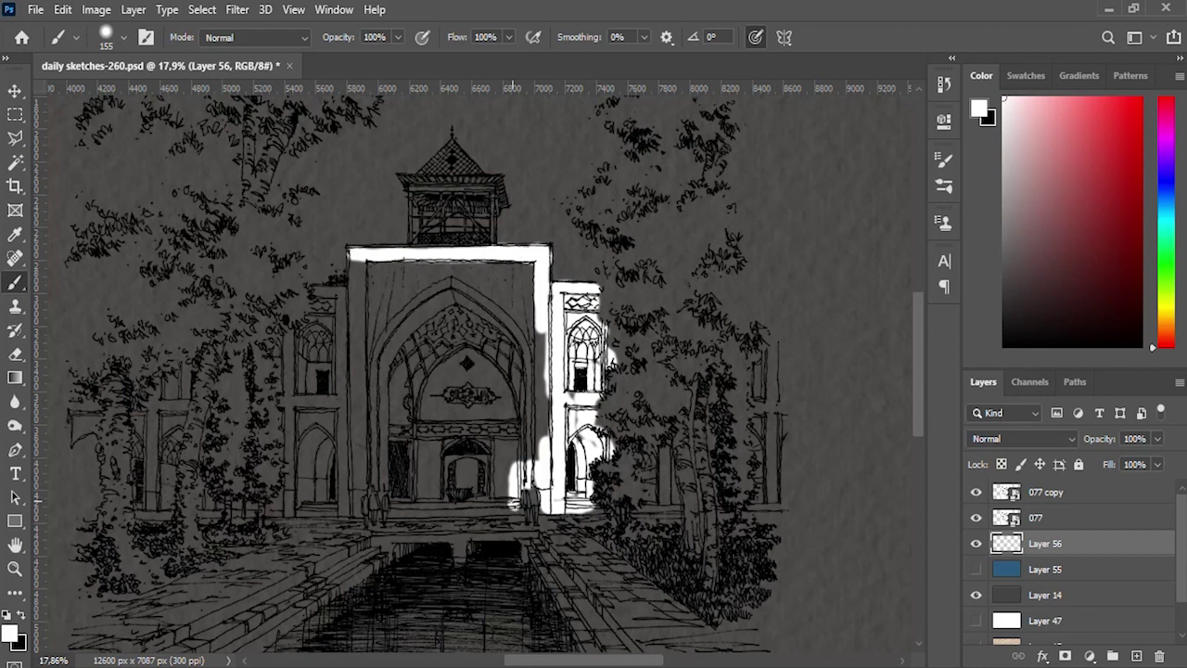
mouse_move(512, 504)
mouse_down()
mouse_move(389, 506)
mouse_move(521, 510)
mouse_move(427, 513)
mouse_move(379, 479)
mouse_move(378, 495)
mouse_move(369, 479)
mouse_move(357, 508)
mouse_move(401, 437)
mouse_move(401, 371)
mouse_up()
mouse_move(415, 462)
mouse_down()
mouse_move(428, 493)
mouse_move(484, 489)
mouse_move(428, 475)
mouse_move(509, 464)
mouse_move(418, 436)
mouse_move(419, 413)
mouse_move(509, 456)
mouse_move(531, 444)
mouse_move(541, 378)
mouse_move(572, 427)
mouse_up()
mouse_move(660, 447)
mouse_down()
mouse_move(674, 499)
mouse_move(664, 482)
mouse_move(659, 501)
mouse_move(653, 477)
mouse_move(648, 506)
mouse_move(679, 506)
mouse_up()
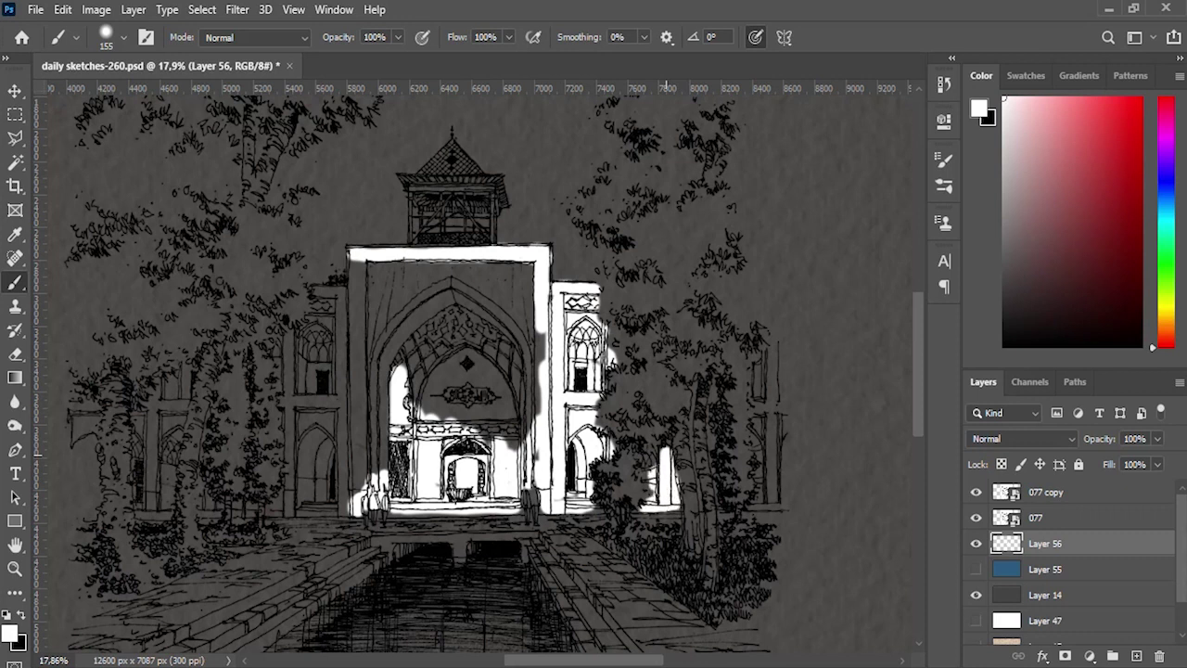
drag(755, 376, 762, 506)
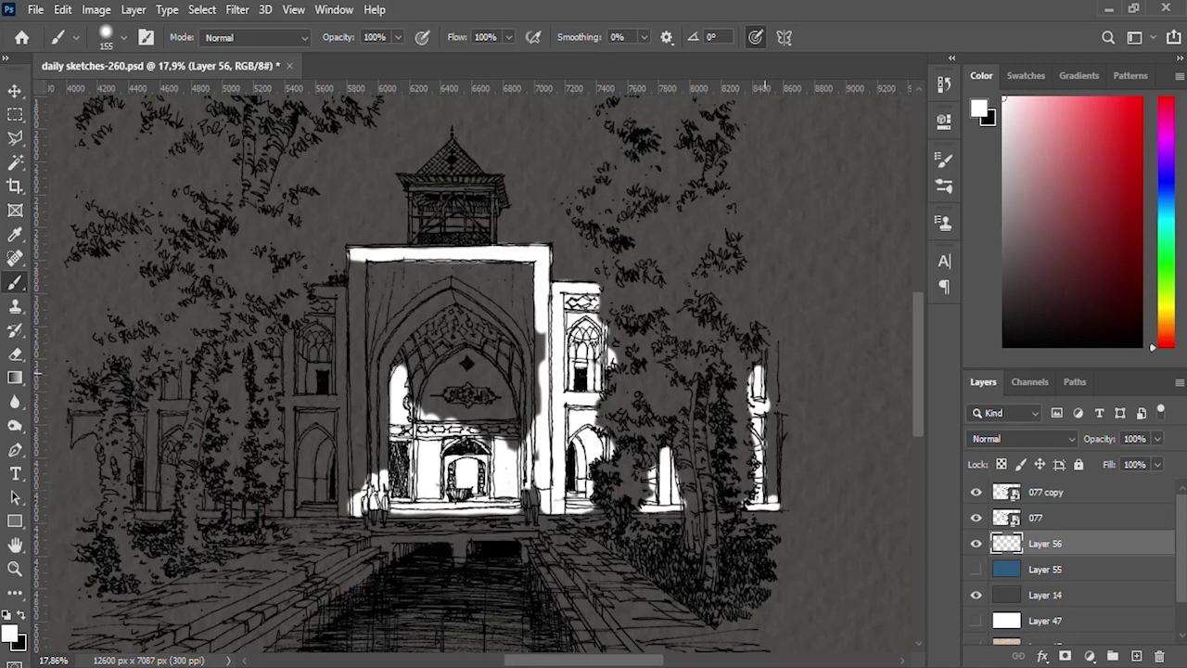
mouse_move(768, 361)
mouse_down()
mouse_move(768, 415)
mouse_move(783, 409)
mouse_up()
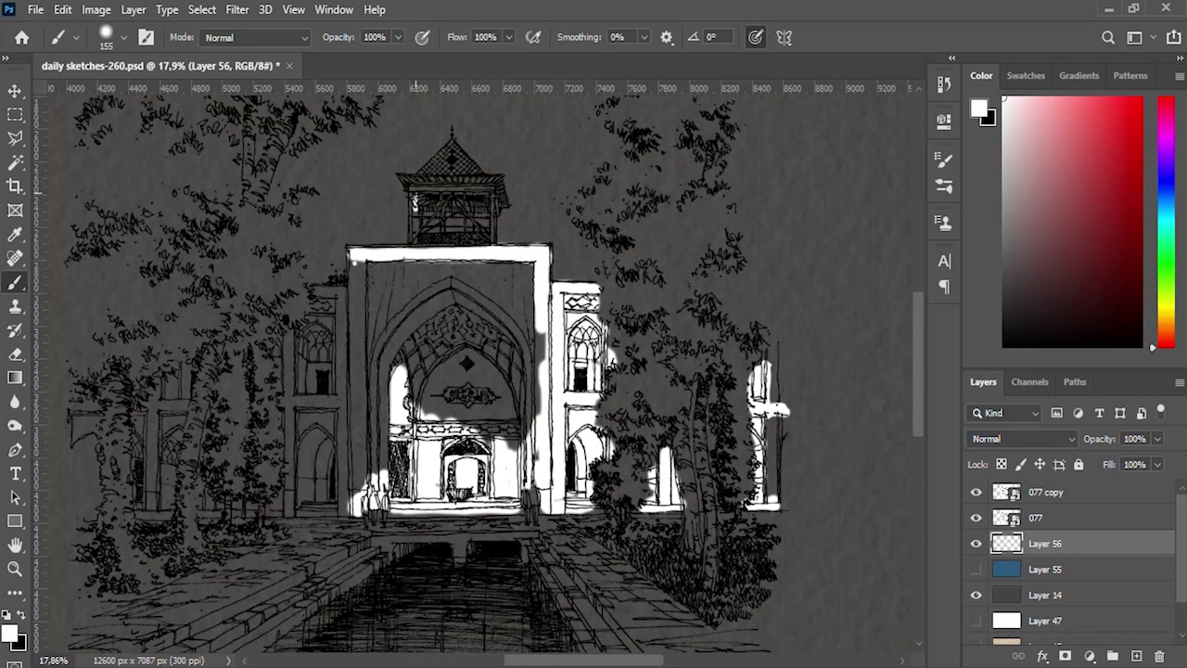
Step: Whiten the tower's left edge, upper band and upper right edge
drag(411, 189, 411, 242)
mouse_move(483, 190)
mouse_down()
mouse_move(432, 190)
mouse_move(490, 239)
mouse_up()
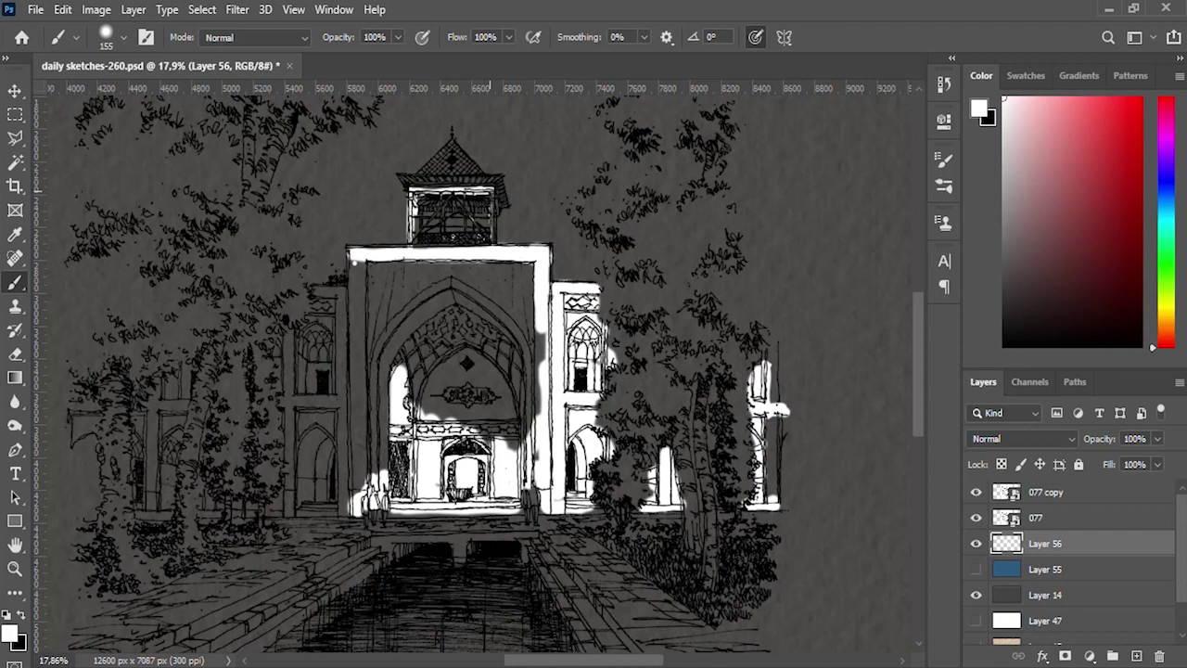
mouse_move(502, 190)
mouse_down()
mouse_move(502, 204)
mouse_move(451, 182)
mouse_move(404, 182)
mouse_move(464, 165)
mouse_move(455, 156)
mouse_move(476, 173)
mouse_move(443, 162)
mouse_move(455, 175)
mouse_move(419, 176)
mouse_up()
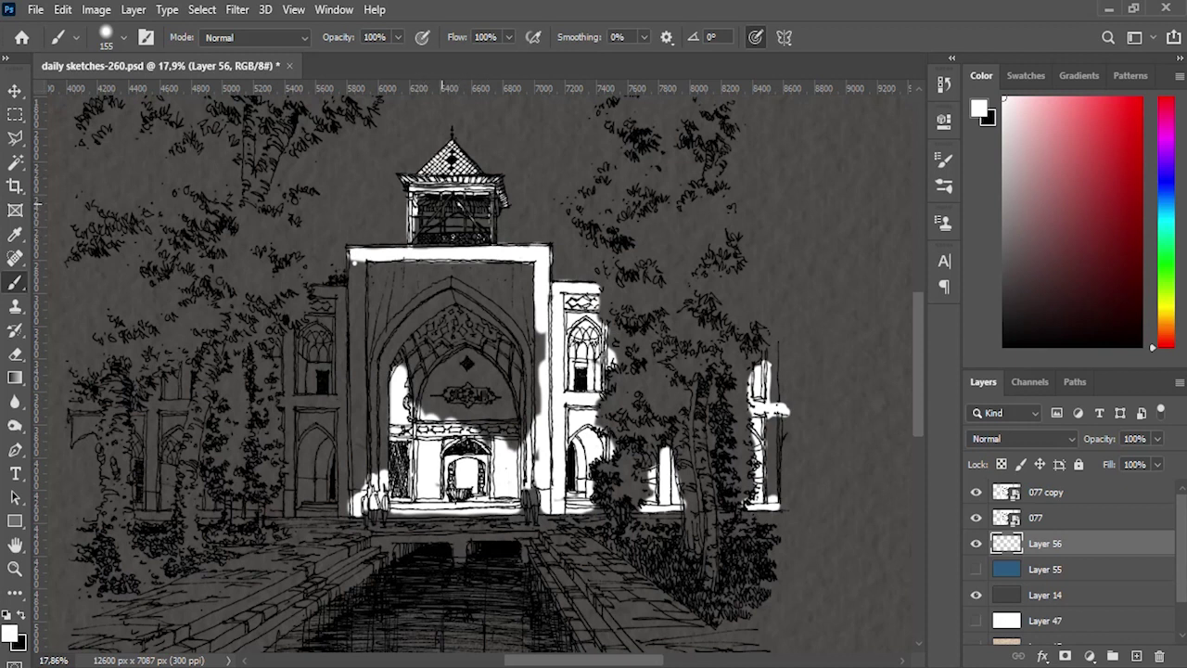
Step: Undo the tower-window stroke and whiten the gate frame's left edge and the left building front
drag(439, 206, 418, 230)
key(ctrl+z)
drag(357, 262, 354, 317)
mouse_move(348, 258)
mouse_down()
mouse_move(346, 303)
mouse_move(316, 295)
mouse_move(324, 316)
mouse_move(284, 350)
mouse_move(292, 466)
mouse_move(276, 510)
mouse_up()
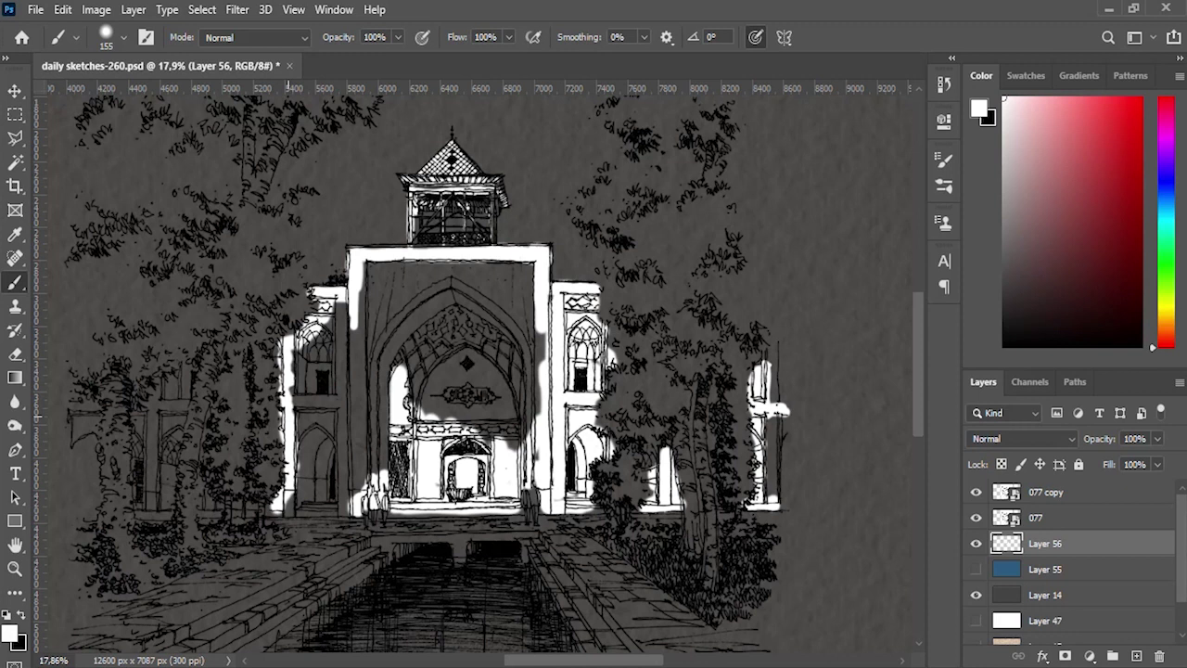
mouse_move(349, 509)
mouse_down()
mouse_move(282, 510)
mouse_move(343, 497)
mouse_move(383, 464)
mouse_move(375, 380)
mouse_move(350, 471)
mouse_move(311, 487)
mouse_move(306, 417)
mouse_up()
mouse_move(313, 469)
mouse_down()
mouse_move(298, 358)
mouse_move(312, 353)
mouse_move(321, 471)
mouse_move(357, 438)
mouse_move(386, 371)
mouse_move(358, 419)
mouse_move(330, 408)
mouse_move(319, 330)
mouse_move(338, 432)
mouse_move(348, 310)
mouse_move(349, 394)
mouse_up()
Step: Paint white over the portal's left inner edge, upper arch and shadowed interior
mouse_move(371, 353)
mouse_down()
mouse_move(365, 264)
mouse_move(364, 325)
mouse_up()
mouse_move(416, 286)
mouse_down()
mouse_move(510, 271)
mouse_move(497, 264)
mouse_move(384, 278)
mouse_move(478, 264)
mouse_move(509, 303)
mouse_up()
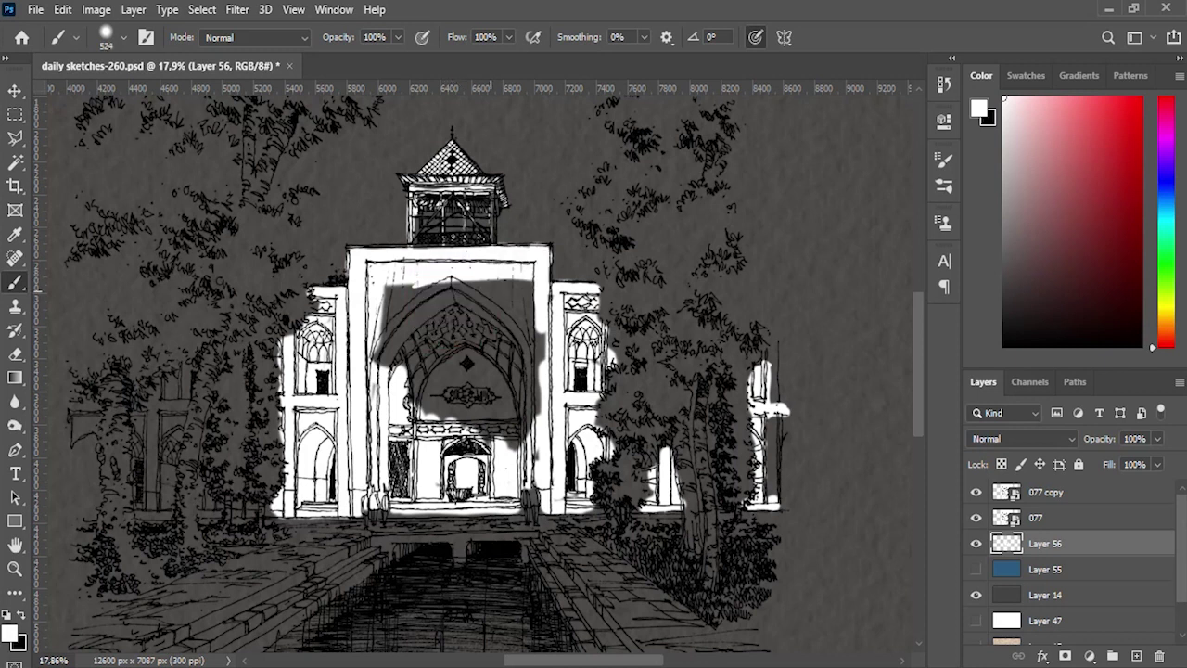
mouse_move(504, 351)
mouse_down()
mouse_move(509, 414)
mouse_move(487, 416)
mouse_move(437, 375)
mouse_up()
drag(434, 324, 466, 299)
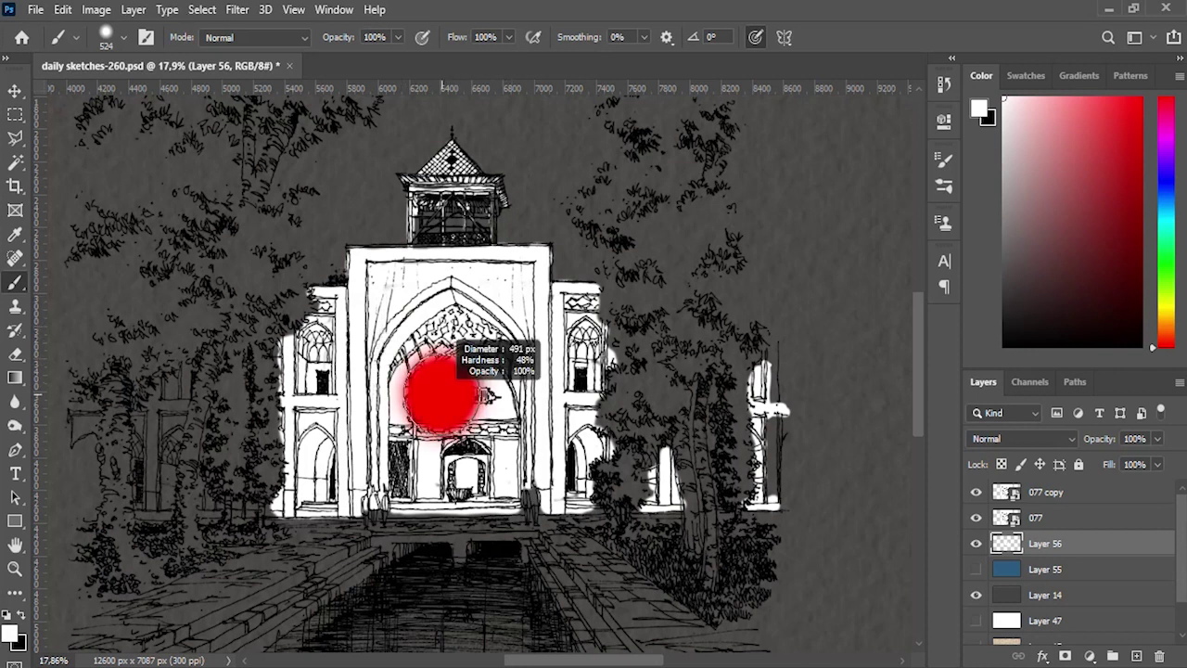
Step: Cover the last grey smudge in the arch and shrink the brush to about 149 px
click(478, 369)
scroll(547, 389, down, 2)
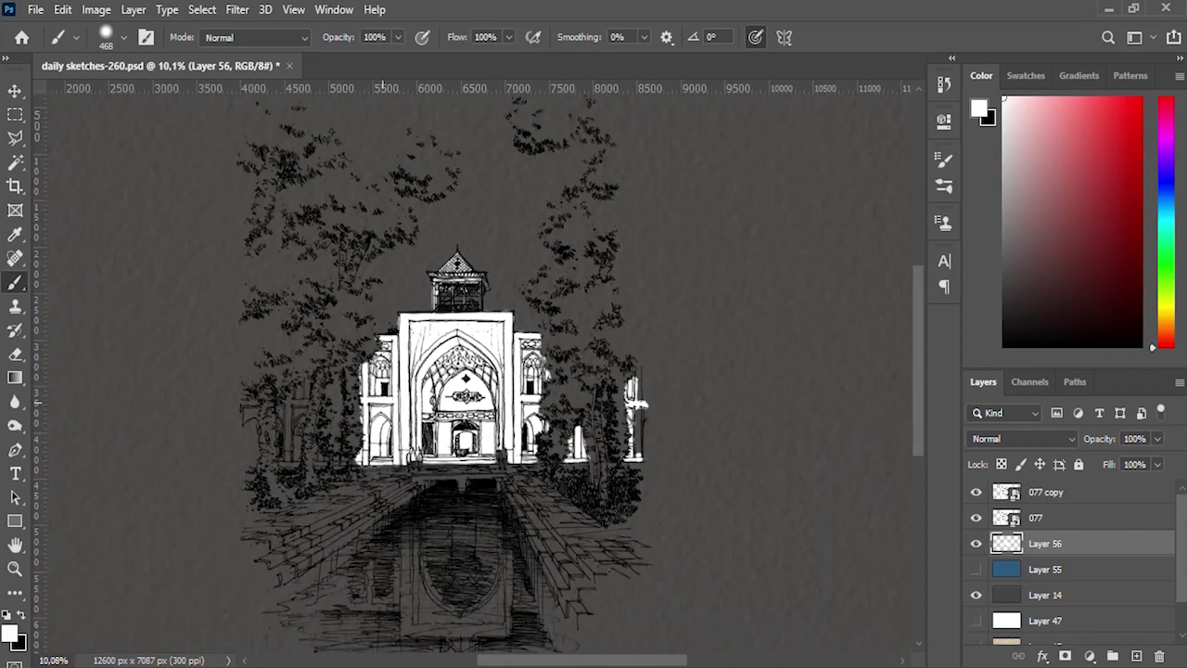
scroll(337, 409, up, 5)
alt+right_click(337, 405)
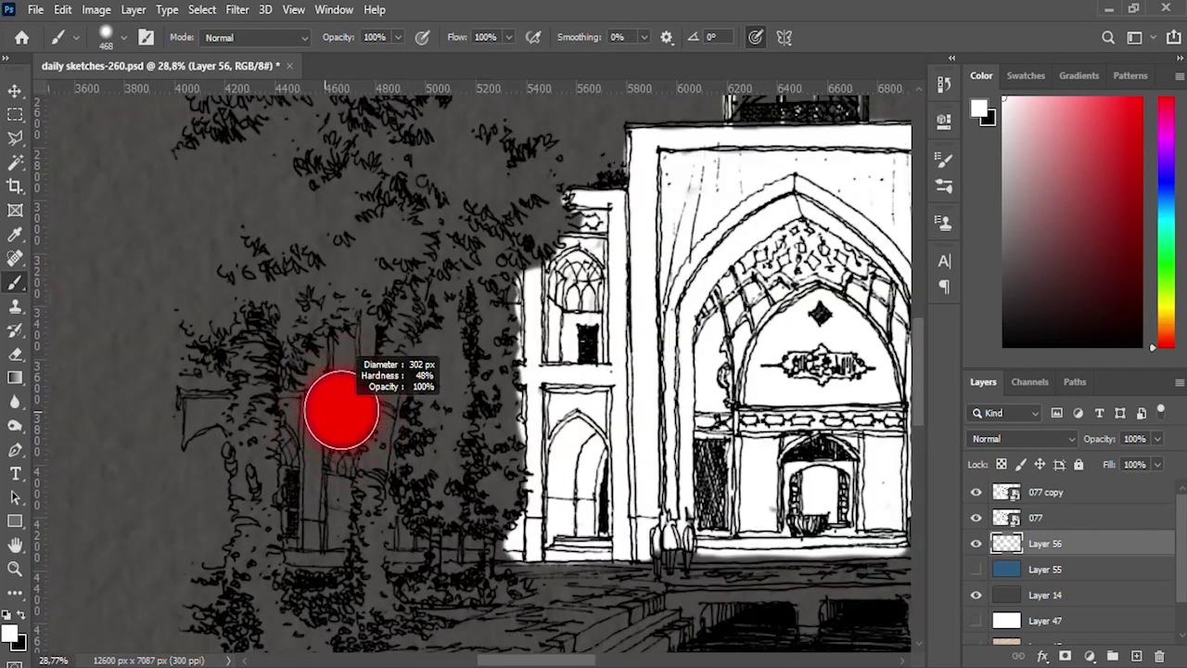
alt+right_click(324, 416)
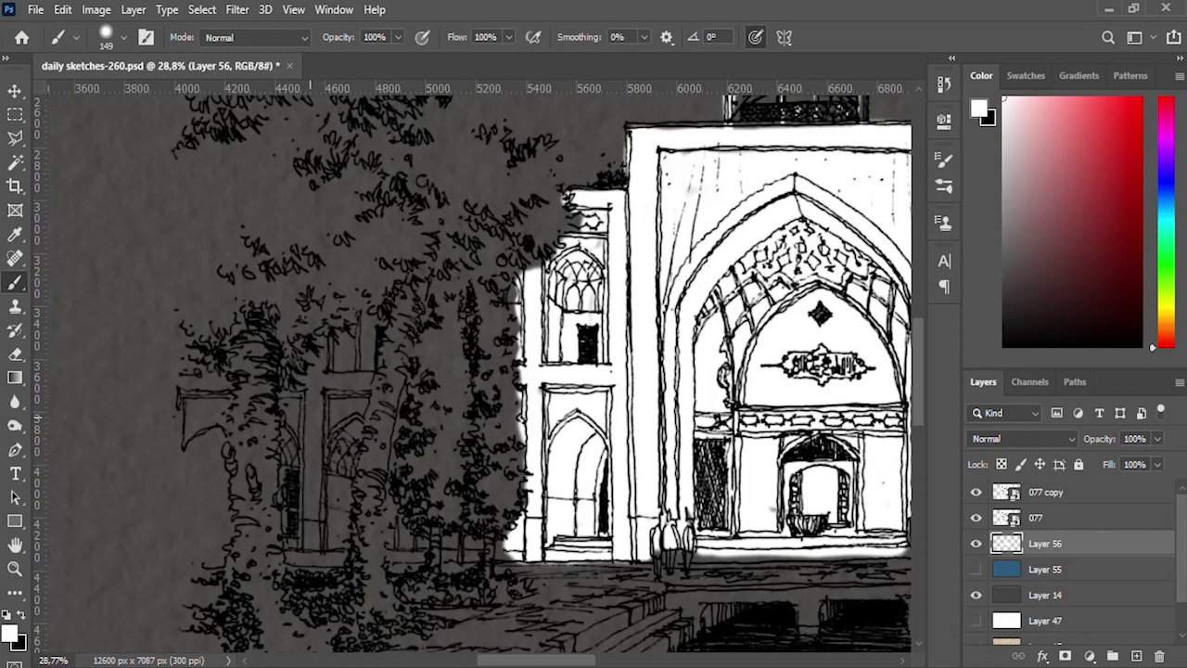
Step: Paint white into the left-wing windows and strips visible between the tree trunks
mouse_move(369, 334)
mouse_down()
mouse_move(370, 323)
mouse_move(362, 390)
mouse_move(345, 336)
mouse_move(318, 360)
mouse_move(308, 395)
mouse_move(306, 357)
mouse_up()
mouse_move(294, 402)
mouse_down()
mouse_move(285, 397)
mouse_move(295, 553)
mouse_move(330, 546)
mouse_move(336, 557)
mouse_move(308, 562)
mouse_move(341, 510)
mouse_move(371, 366)
mouse_move(313, 464)
mouse_move(310, 536)
mouse_move(334, 445)
mouse_up()
drag(345, 404, 336, 449)
mouse_move(399, 506)
mouse_down()
mouse_move(392, 557)
mouse_move(405, 533)
mouse_move(425, 542)
mouse_move(419, 556)
mouse_move(386, 566)
mouse_up()
mouse_move(450, 538)
mouse_down()
mouse_move(446, 562)
mouse_move(456, 568)
mouse_move(510, 562)
mouse_up()
mouse_move(221, 387)
mouse_down()
mouse_move(208, 380)
mouse_move(199, 429)
mouse_move(223, 455)
mouse_move(226, 540)
mouse_move(212, 561)
mouse_move(193, 560)
mouse_move(216, 534)
mouse_move(192, 545)
mouse_move(217, 492)
mouse_move(224, 499)
mouse_up()
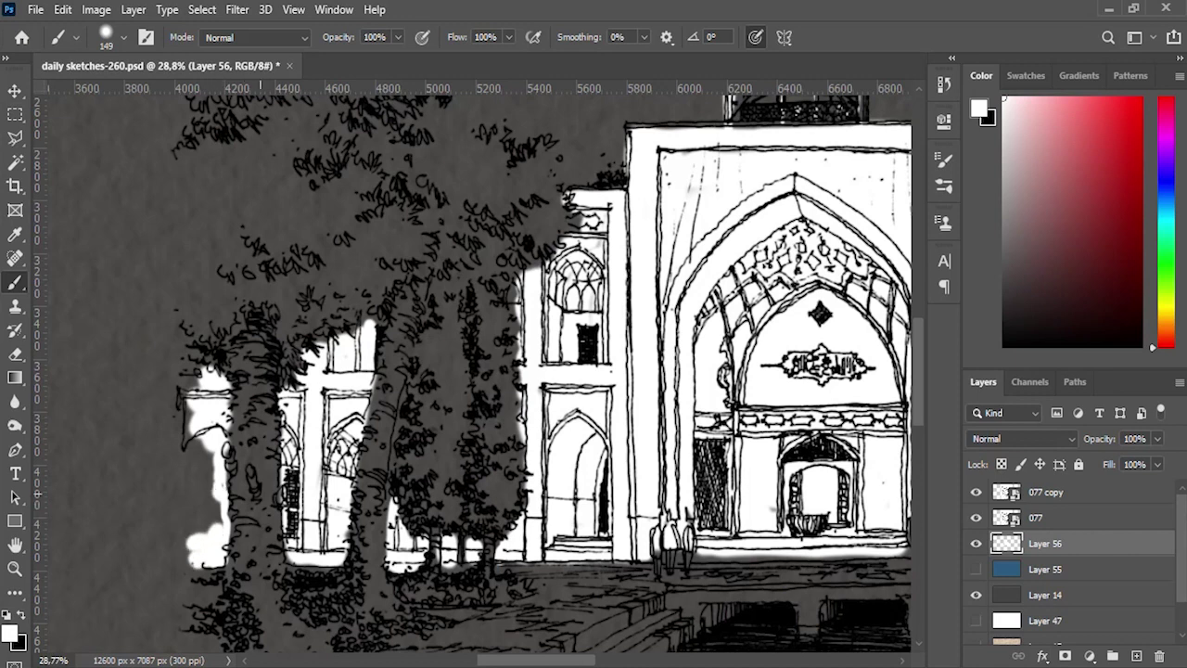
scroll(354, 434, down, 4)
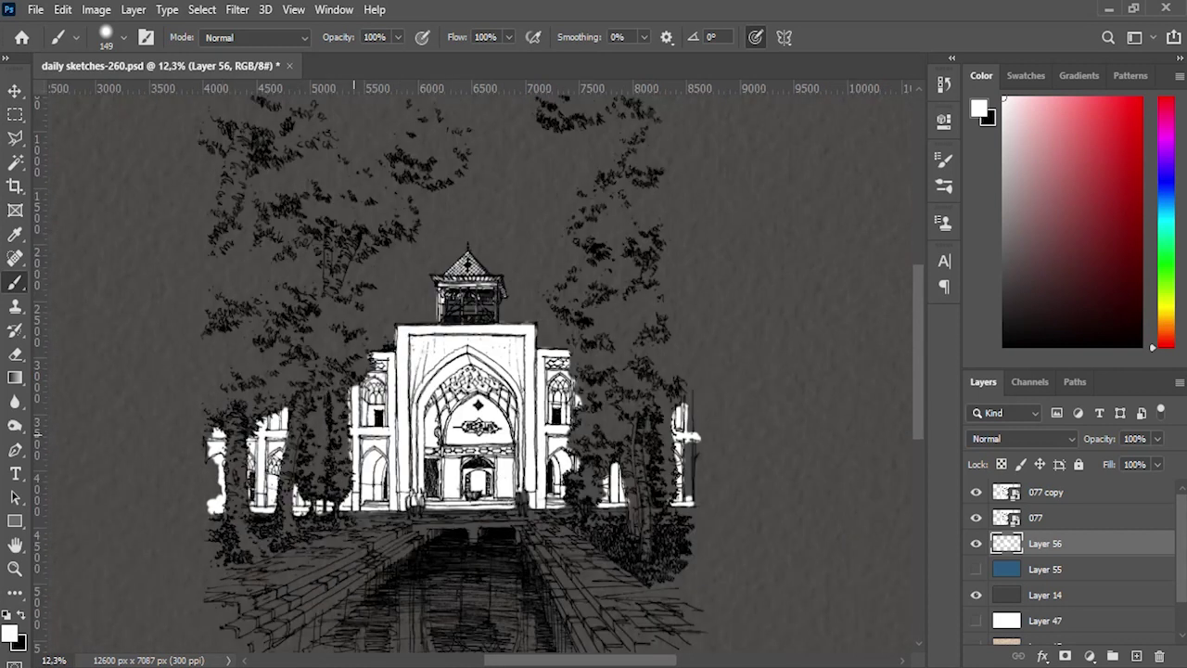
Step: Lower Layer 56's opacity to 31% and add a layer mask to it
text(40)
key(Return)
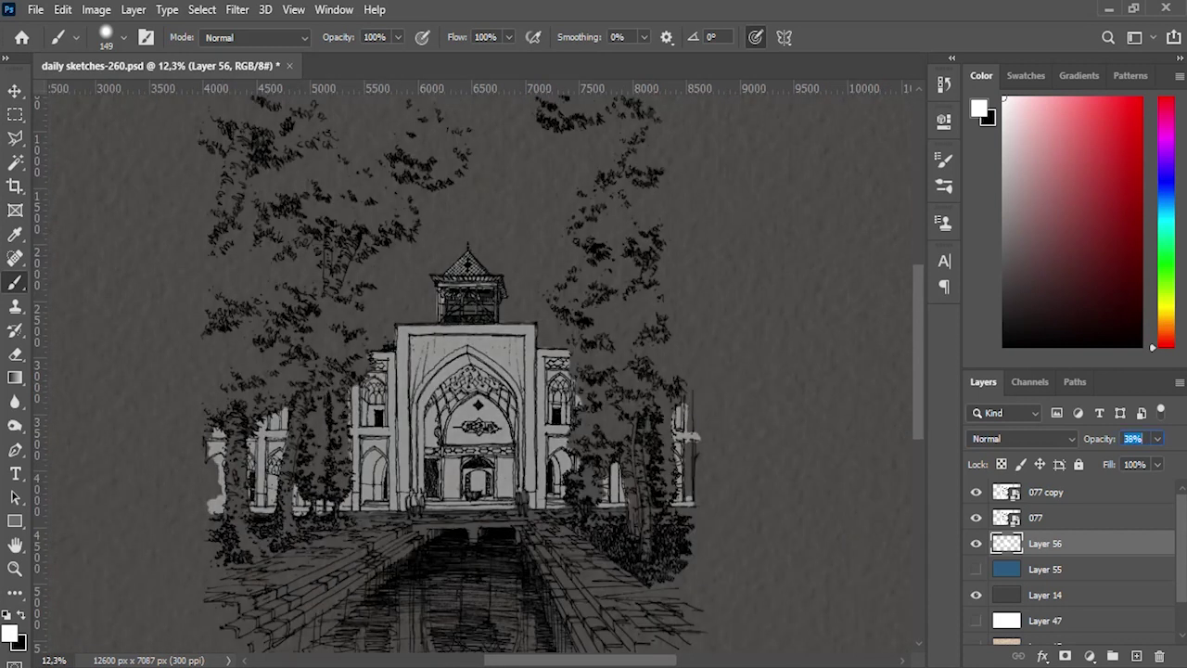
key(Down)
key(Down)
key(Down)
key(Return)
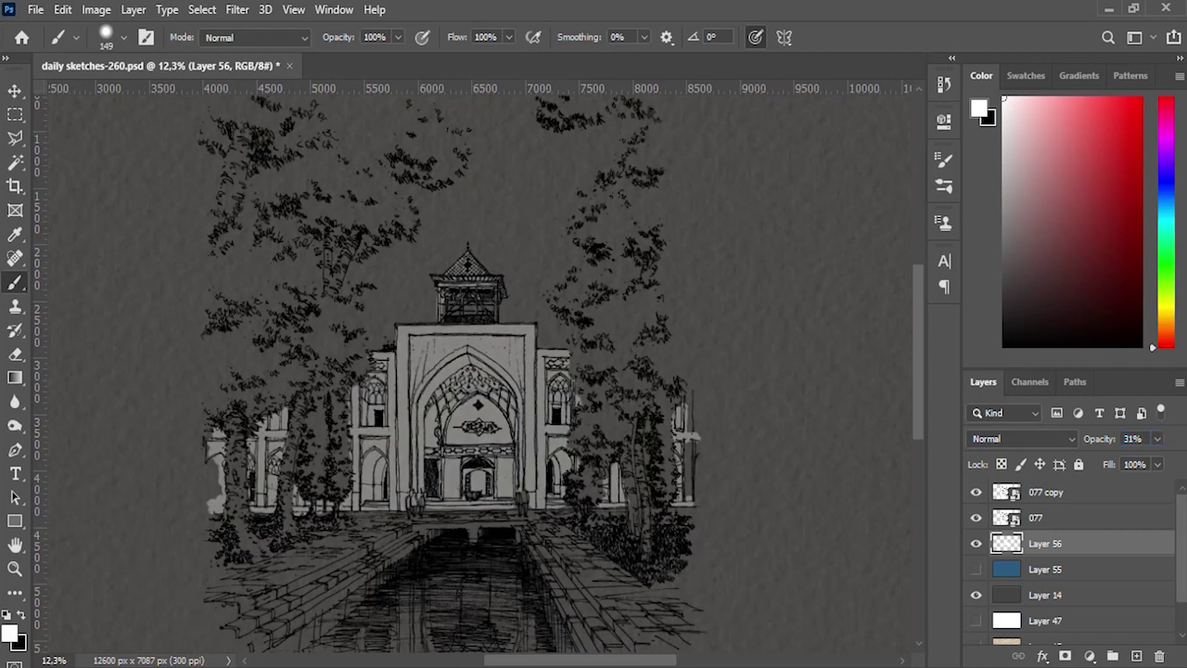
click(1065, 656)
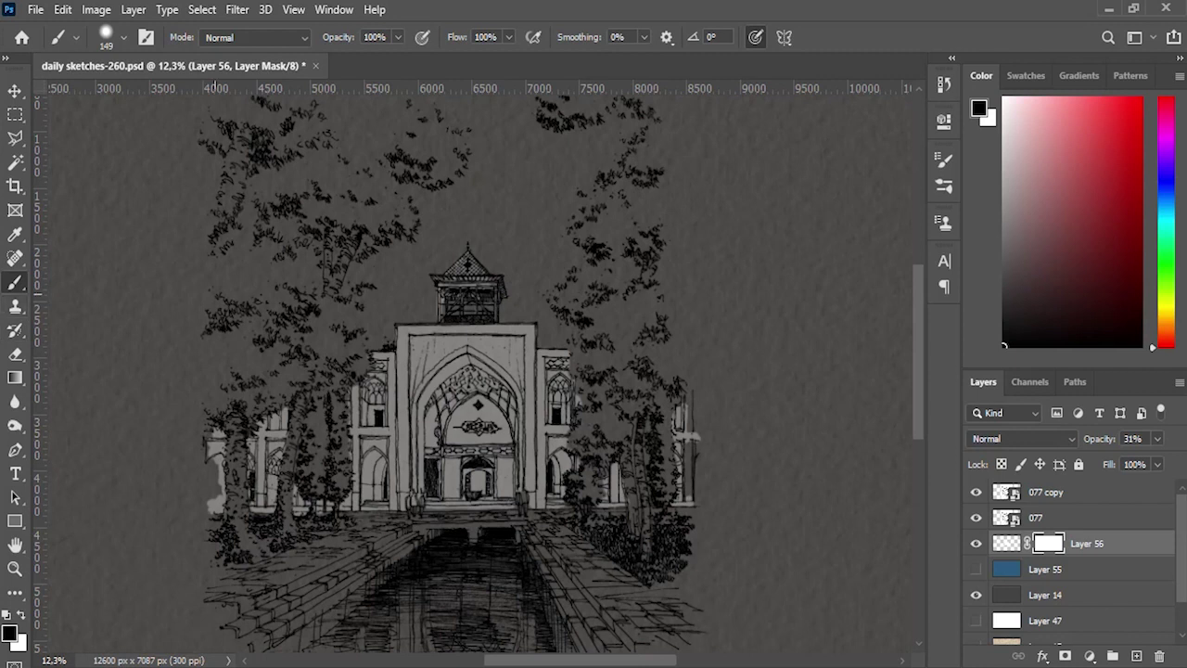
Step: Choose the textured brush 4 preset
right_click(267, 321)
scroll(548, 455, down, 2)
scroll(547, 463, down, 3)
scroll(547, 464, down, 3)
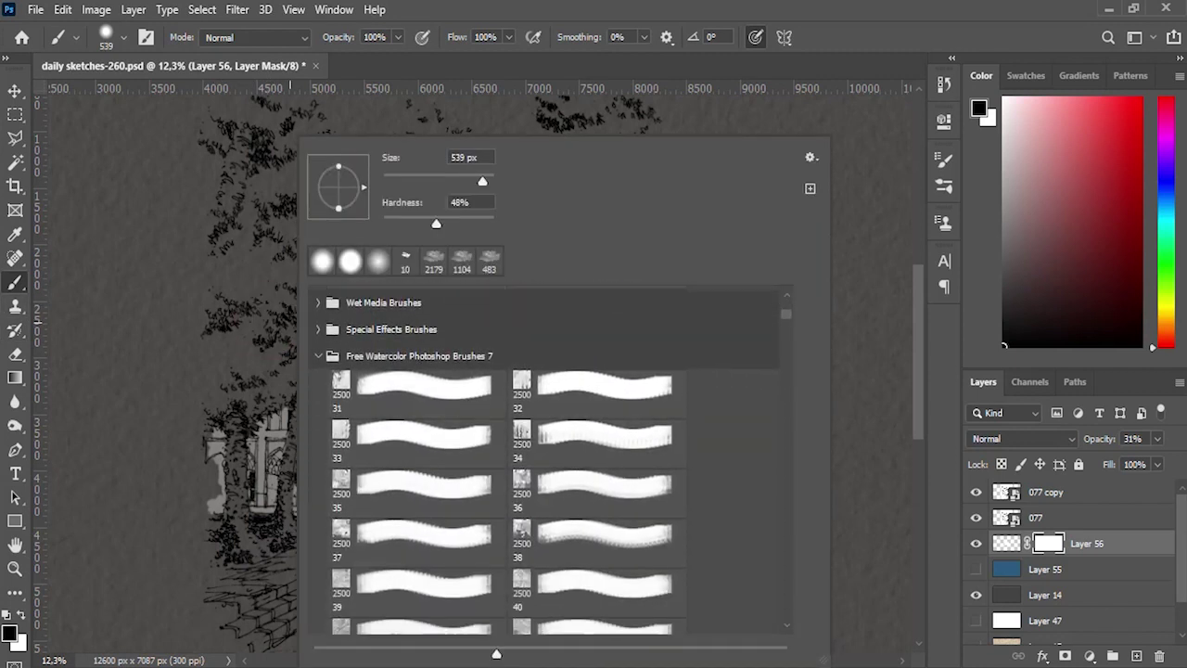
scroll(547, 464, down, 3)
scroll(547, 464, down, 3)
scroll(547, 463, down, 3)
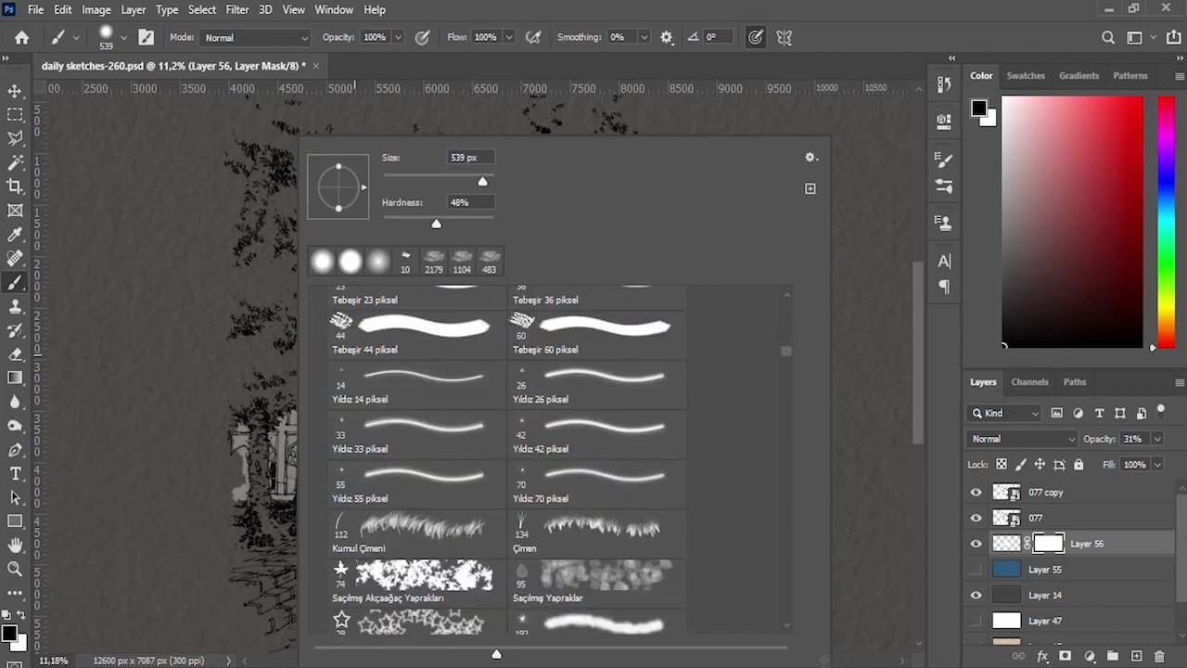
scroll(548, 463, down, 3)
scroll(548, 464, down, 3)
scroll(547, 464, down, 3)
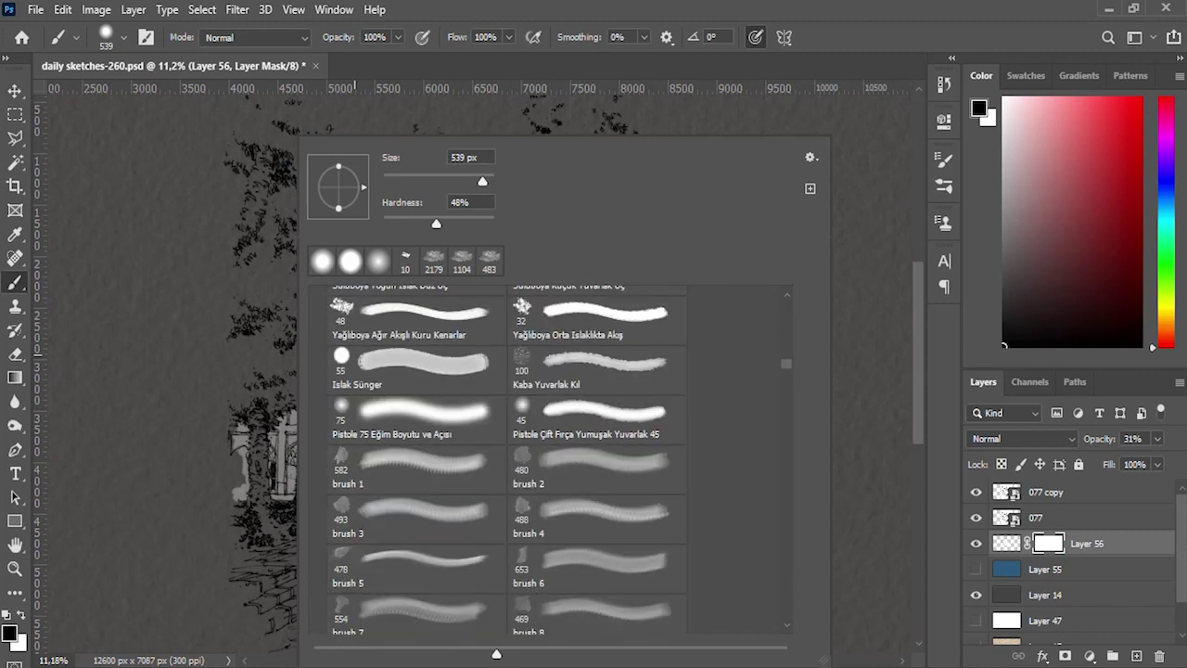
click(593, 520)
key(Return)
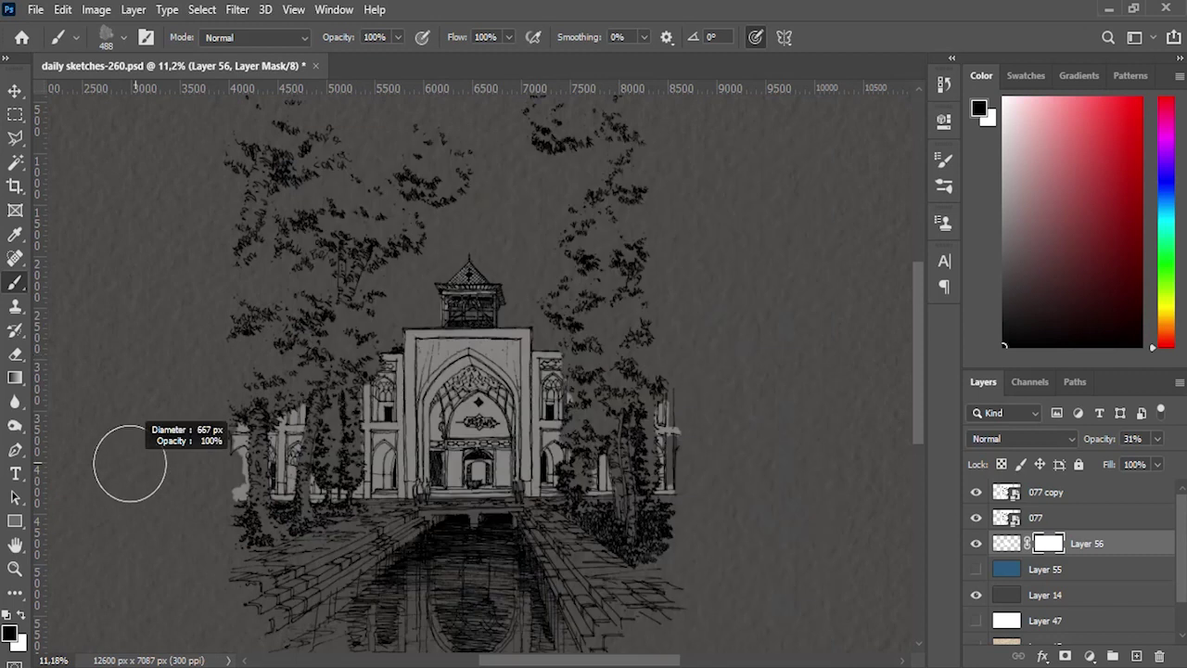
Step: Mask out the pale wash over the central archway, its pillars and the sketch's left edge
click(502, 367)
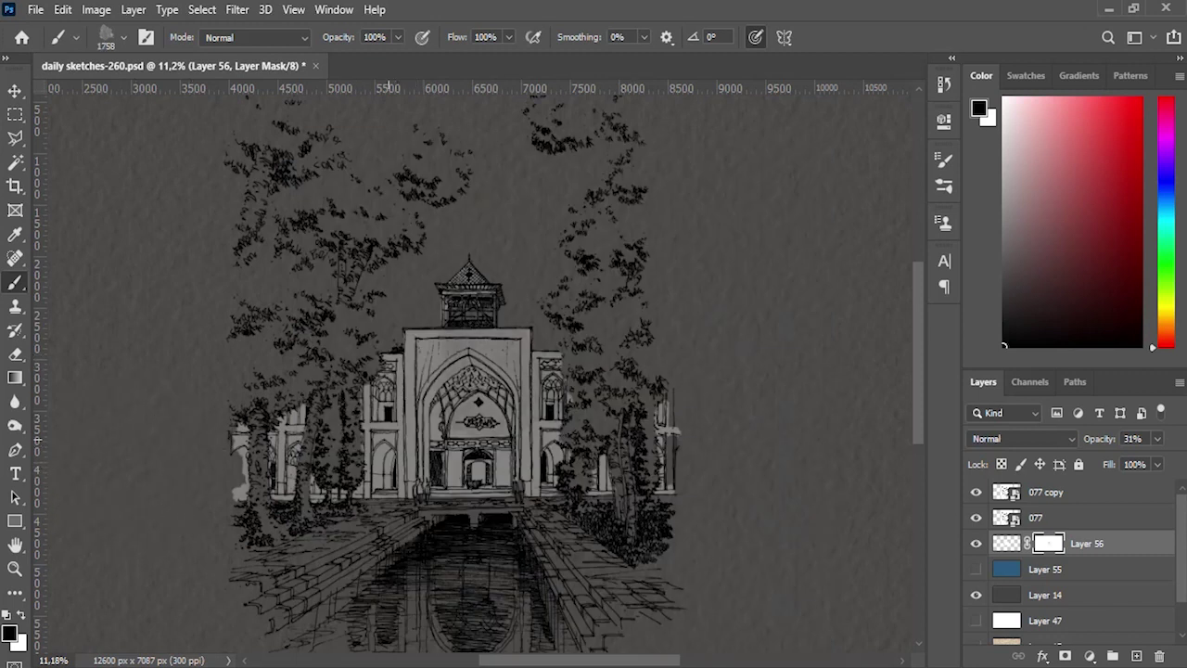
drag(399, 464, 384, 468)
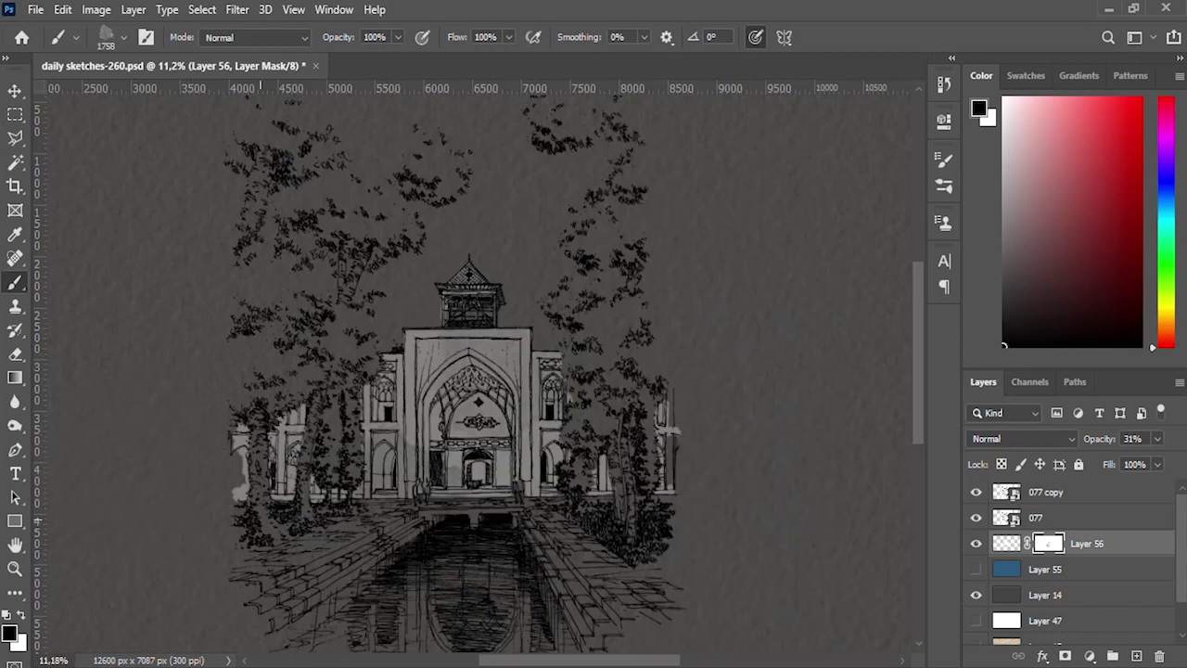
click(455, 469)
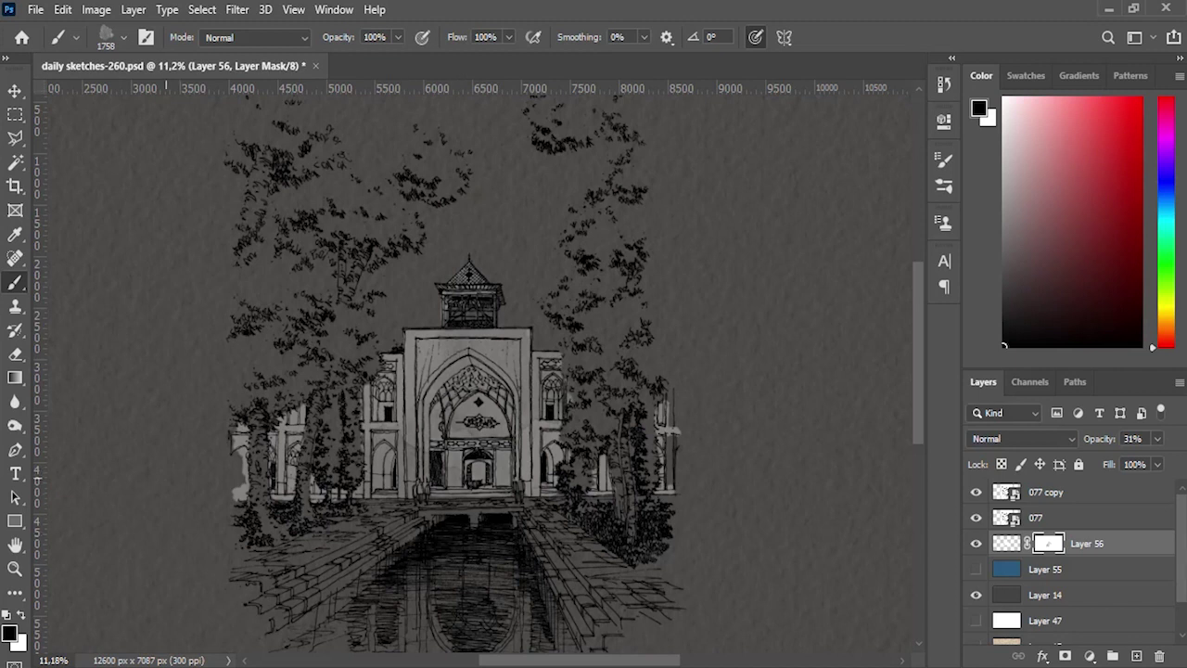
click(190, 419)
drag(198, 504, 226, 481)
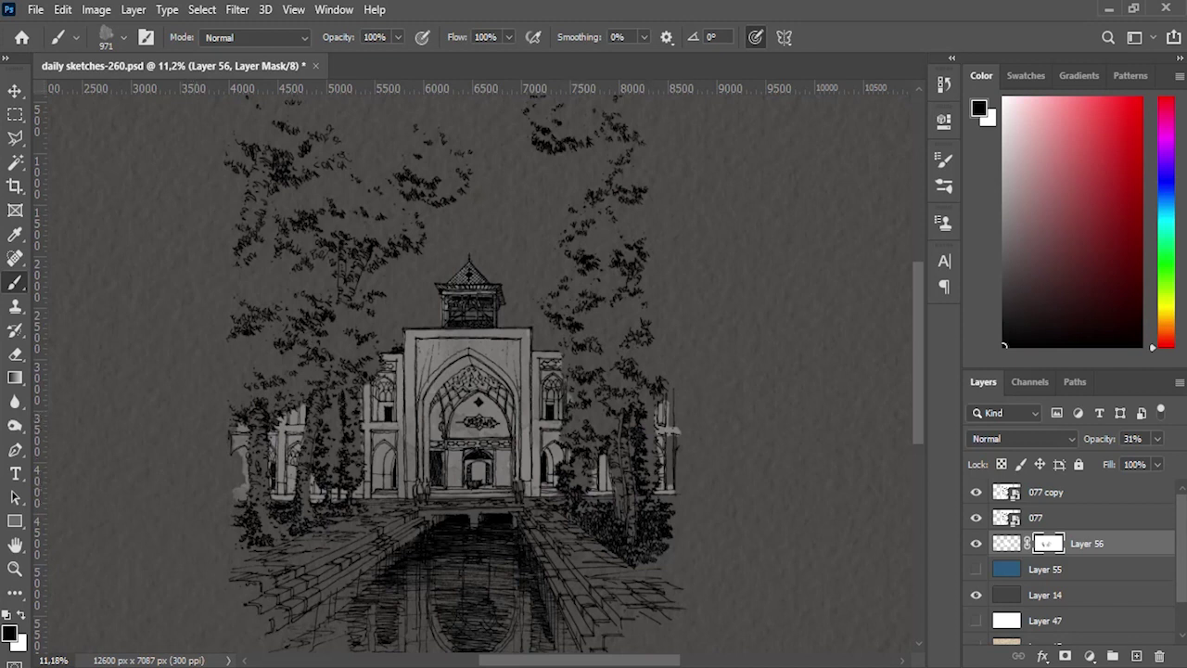
Step: Set Layer 56's opacity to 24%
text(67)
key(Return)
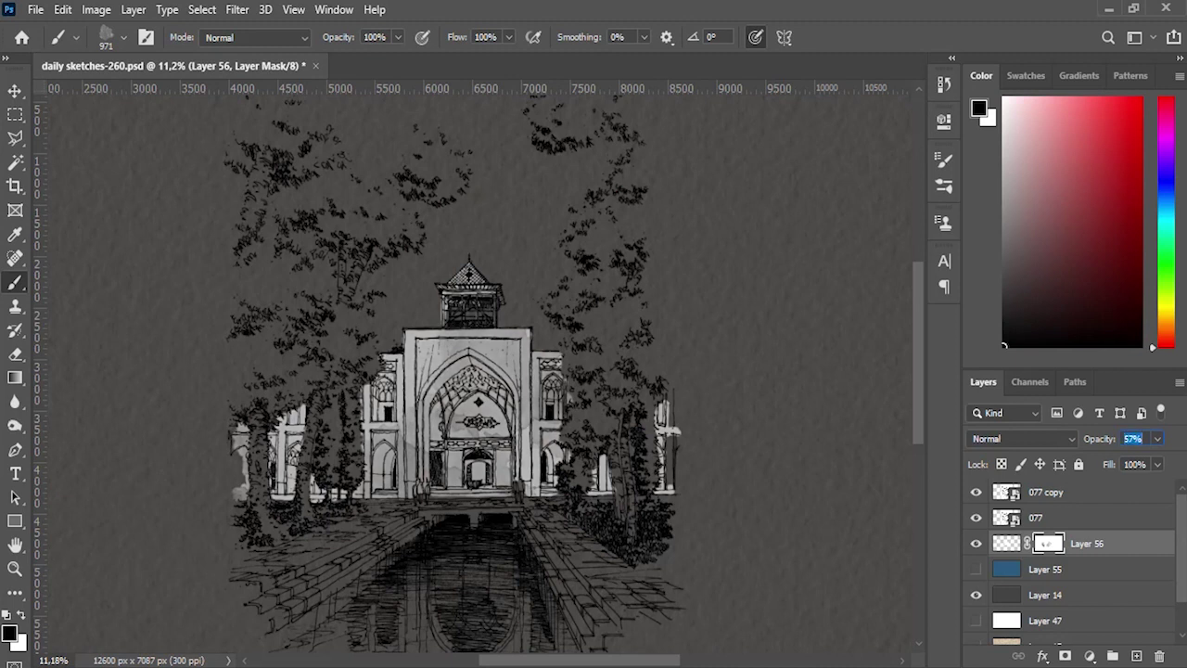
text(12)
key(Return)
text(24)
key(Return)
Step: Swap the colours, add Layer 57 and shift the foreground hue toward orange
key(x)
click(1136, 655)
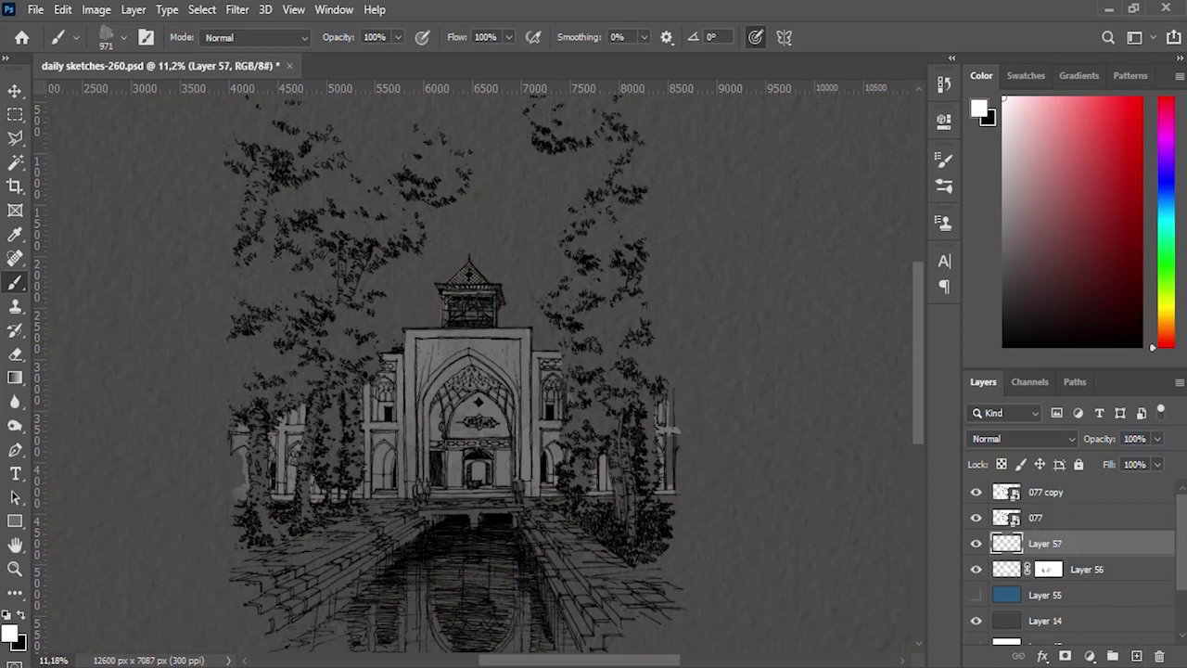
click(10, 631)
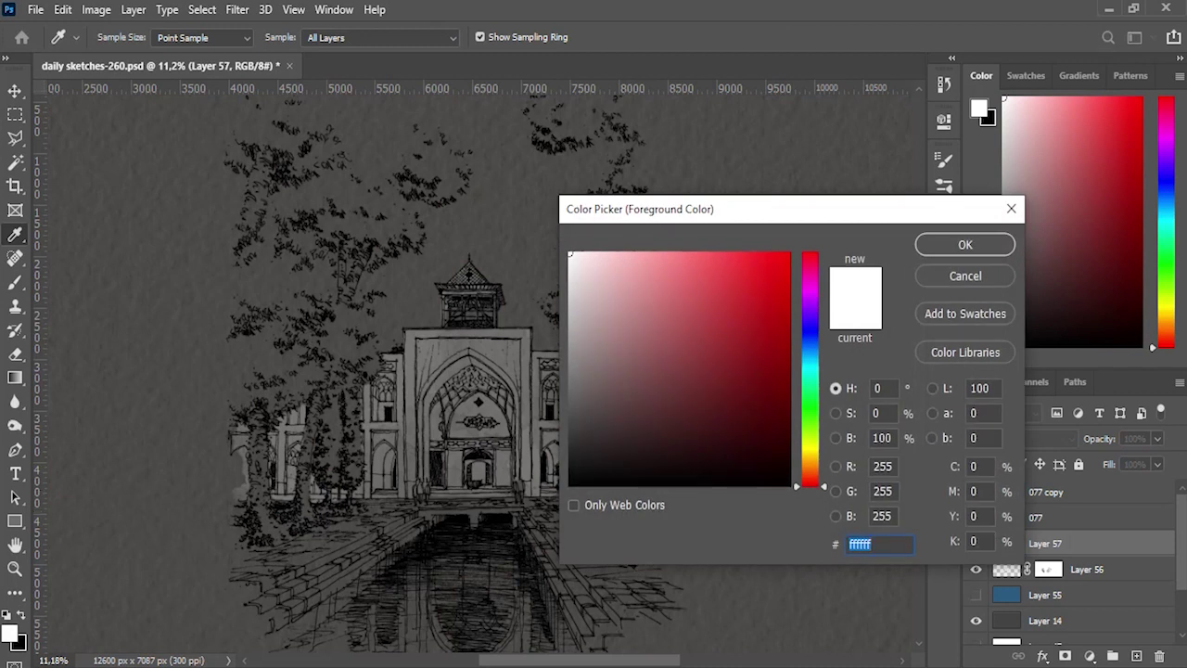
drag(809, 484, 810, 461)
Step: Set the foreground colour to light orange ffc76f
click(694, 252)
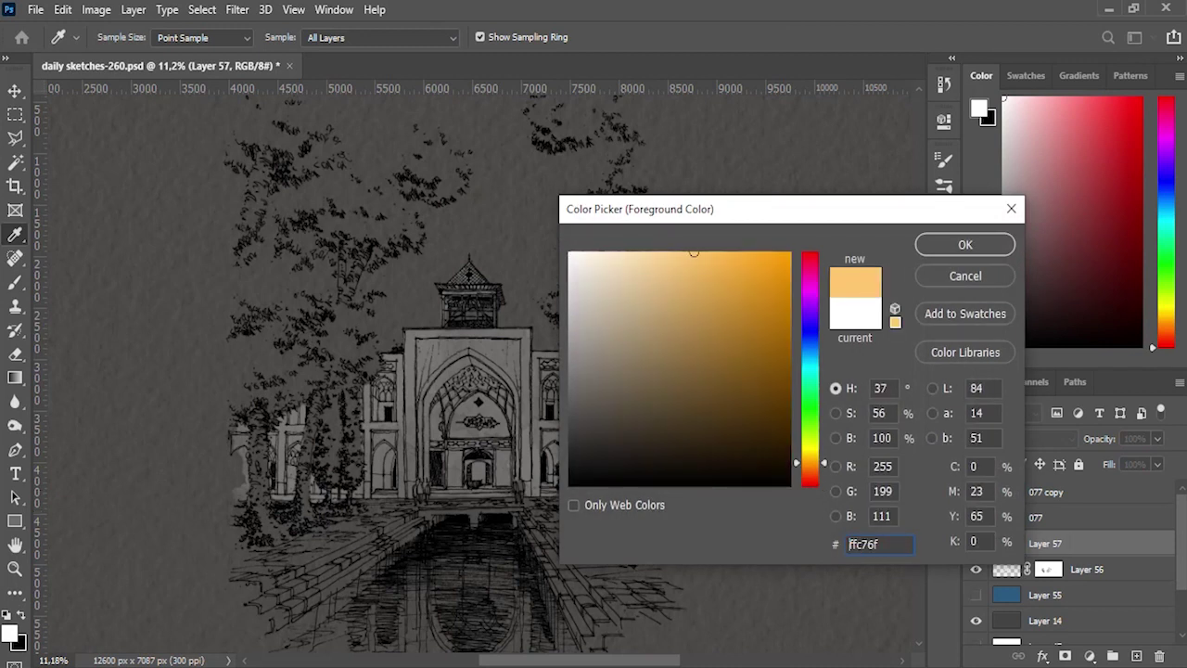
click(965, 244)
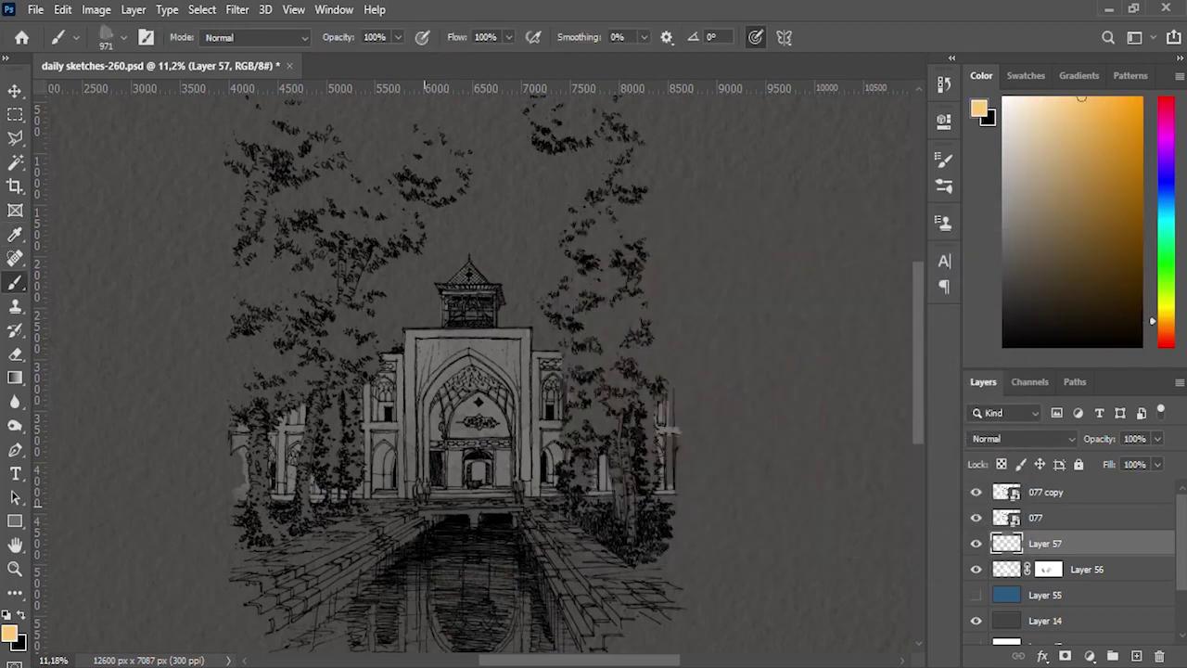
scroll(441, 454, up, 1)
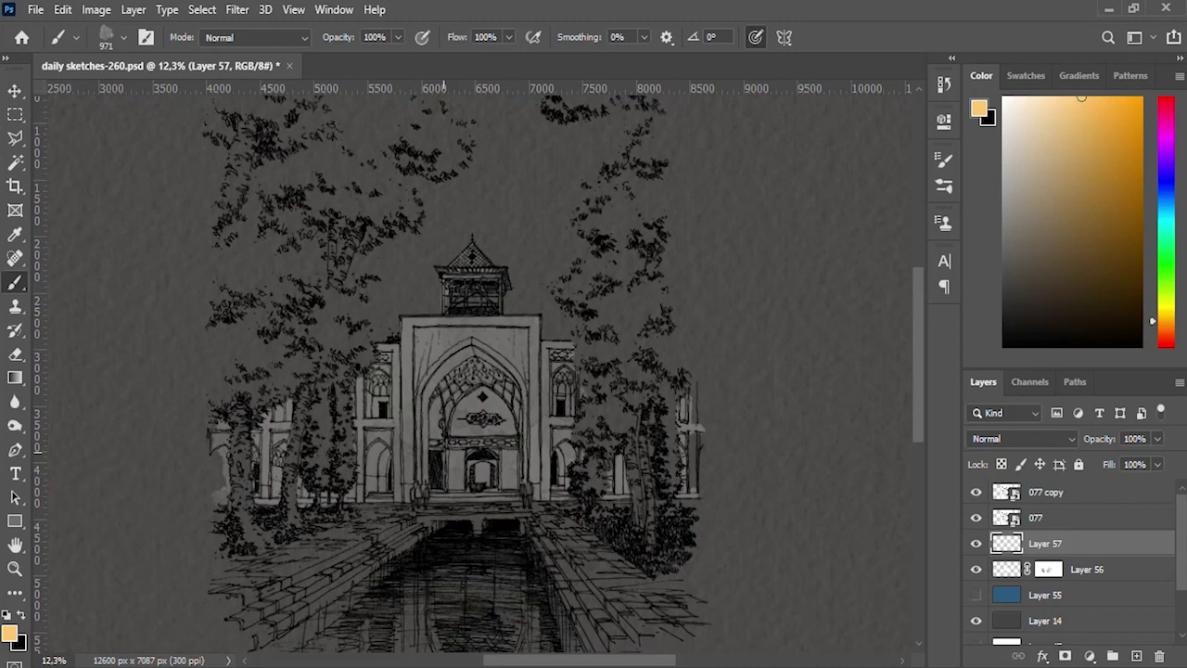
drag(380, 436, 375, 482)
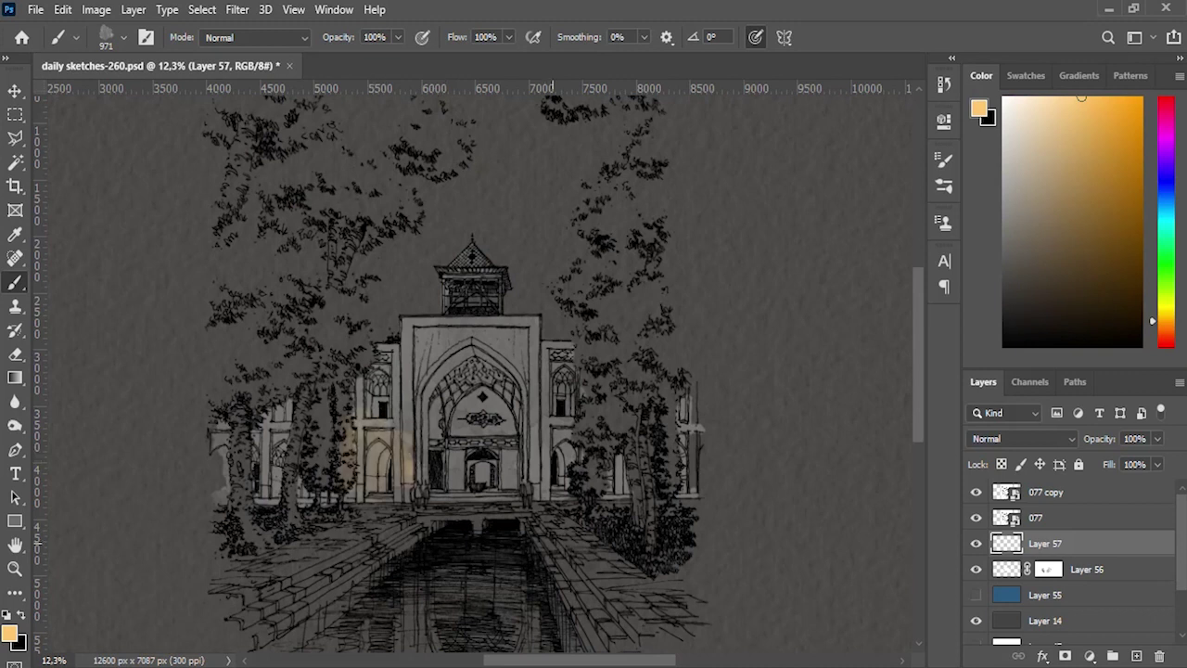
key(ctrl+z)
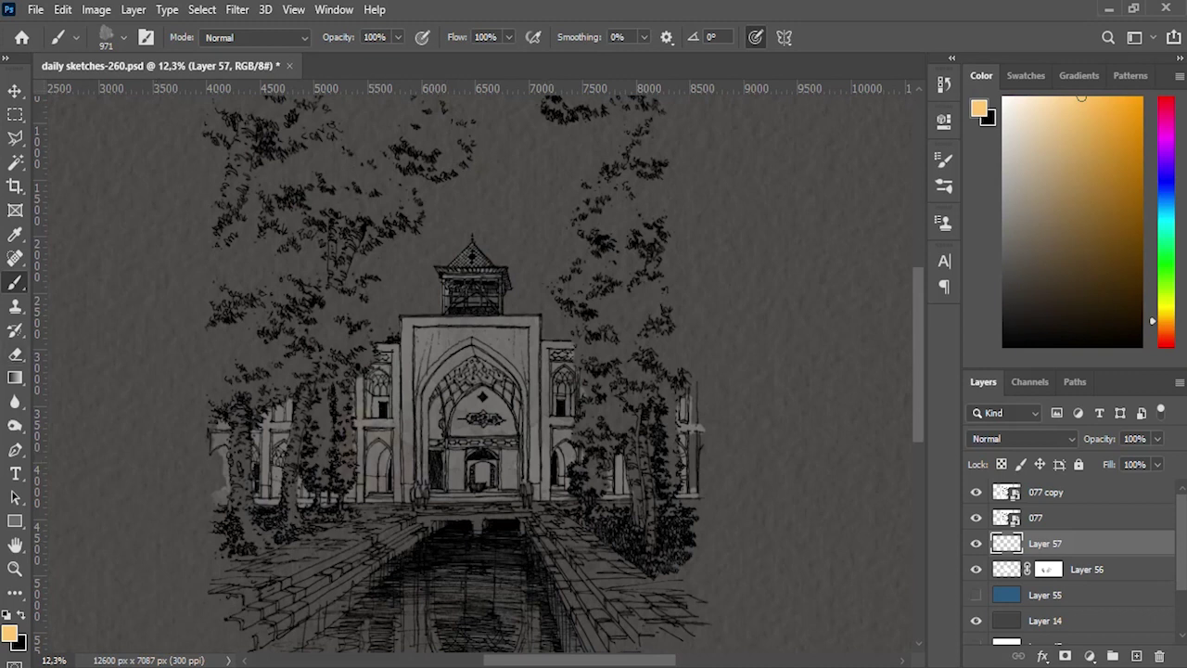
Step: Choose the Soft Round brush at 51 px size and 39% hardness
click(106, 37)
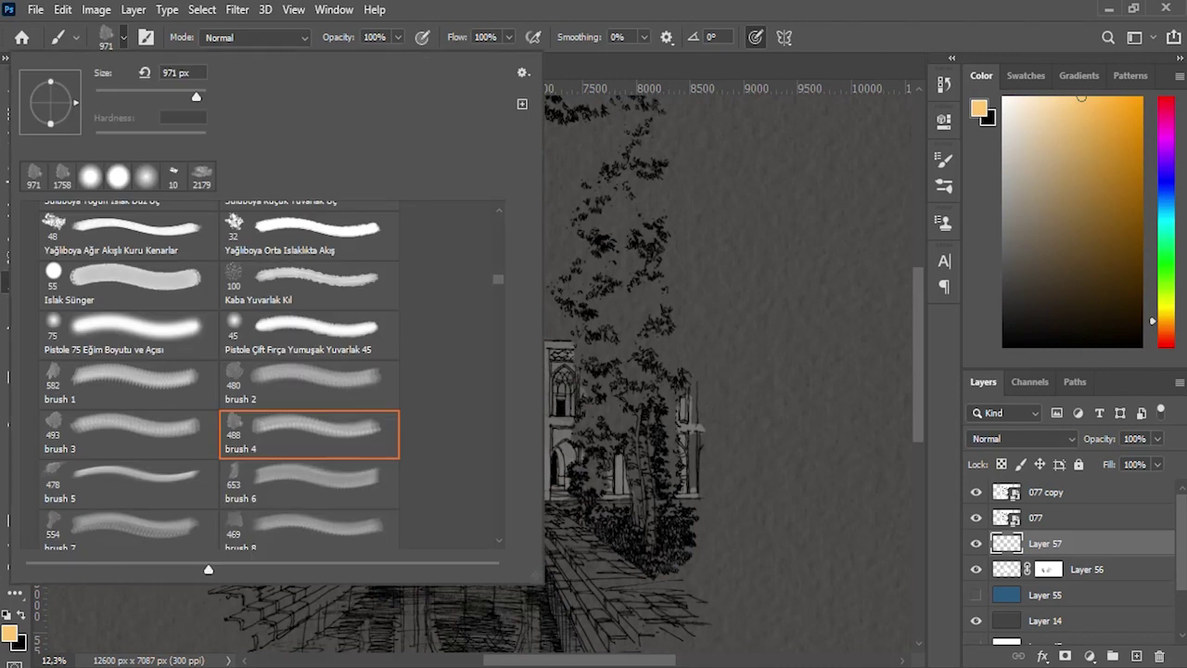
scroll(260, 371, up, 10)
scroll(260, 371, up, 5)
click(120, 250)
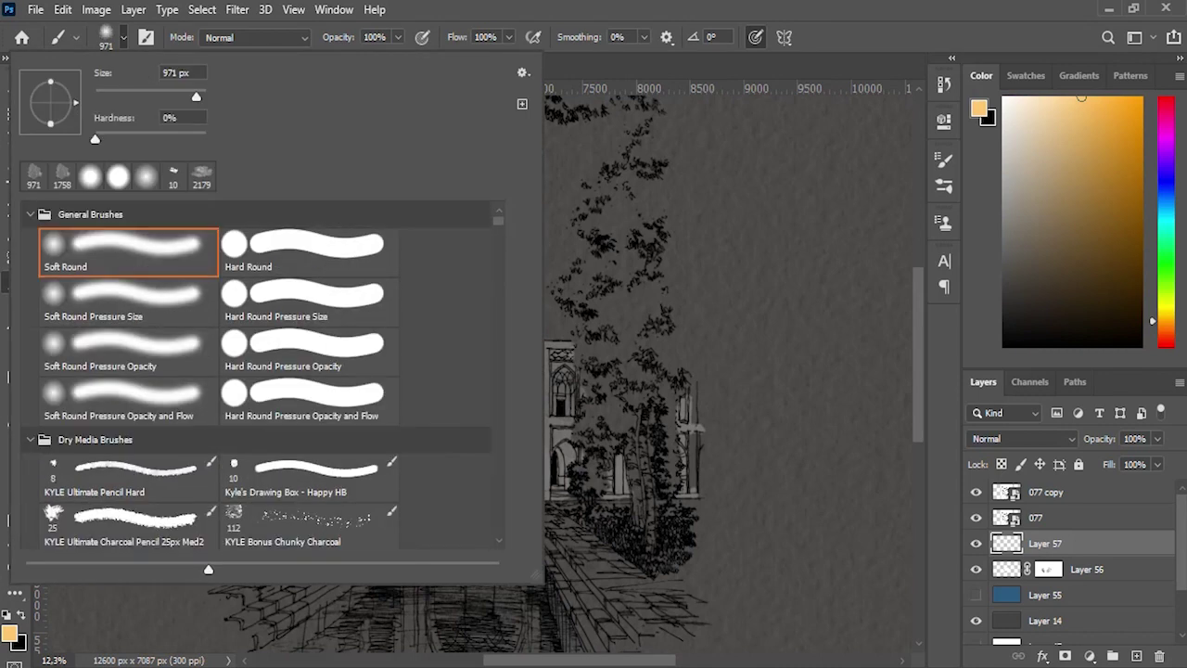
text(42)
key(Tab)
text(40)
key(Tab)
key(Tab)
key(Down)
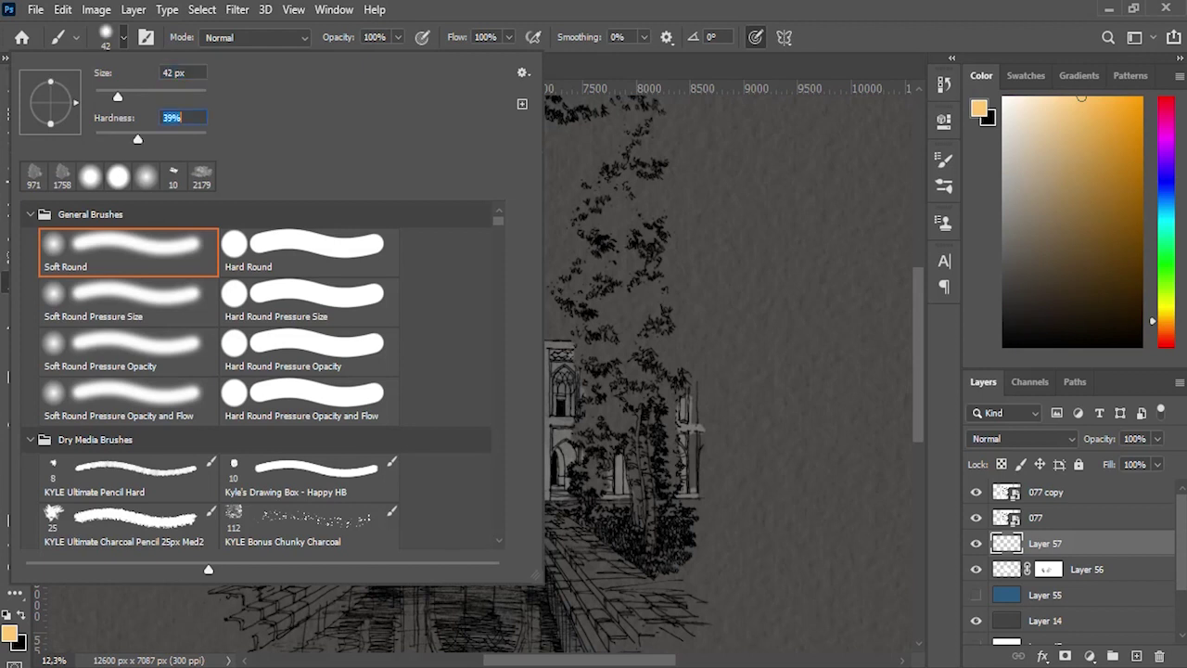
key(Tab)
text(51)
key(Return)
key(Return)
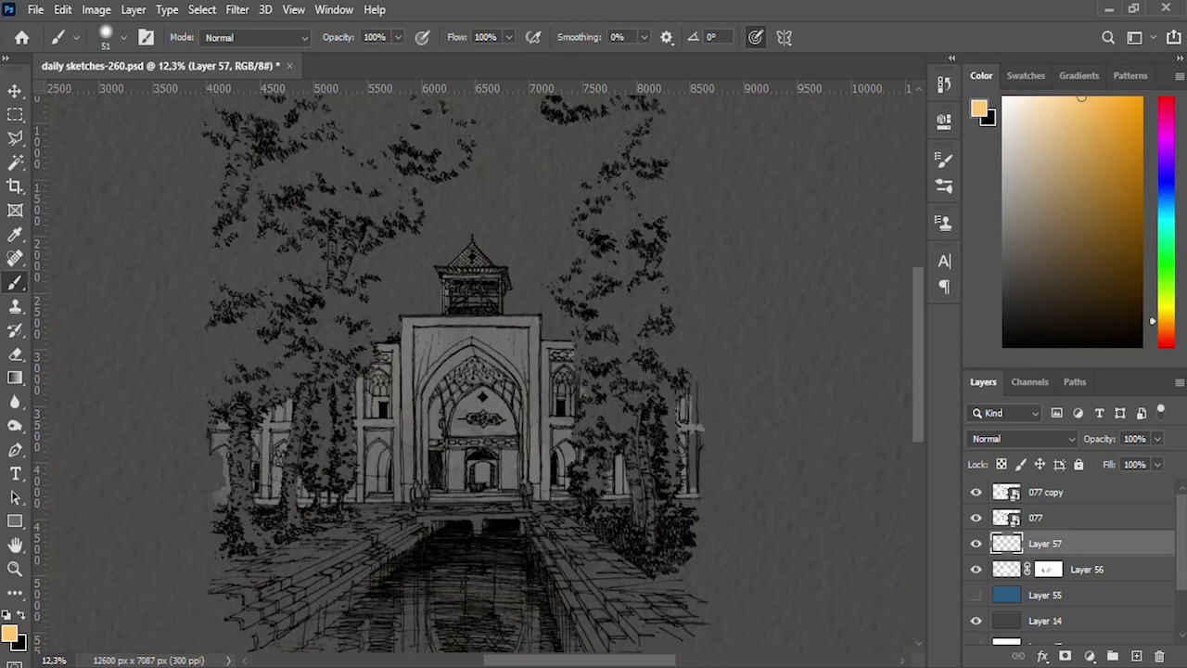
scroll(489, 454, up, 2)
Step: Fill the central doorway with orange light
scroll(488, 455, up, 3)
scroll(488, 455, up, 2)
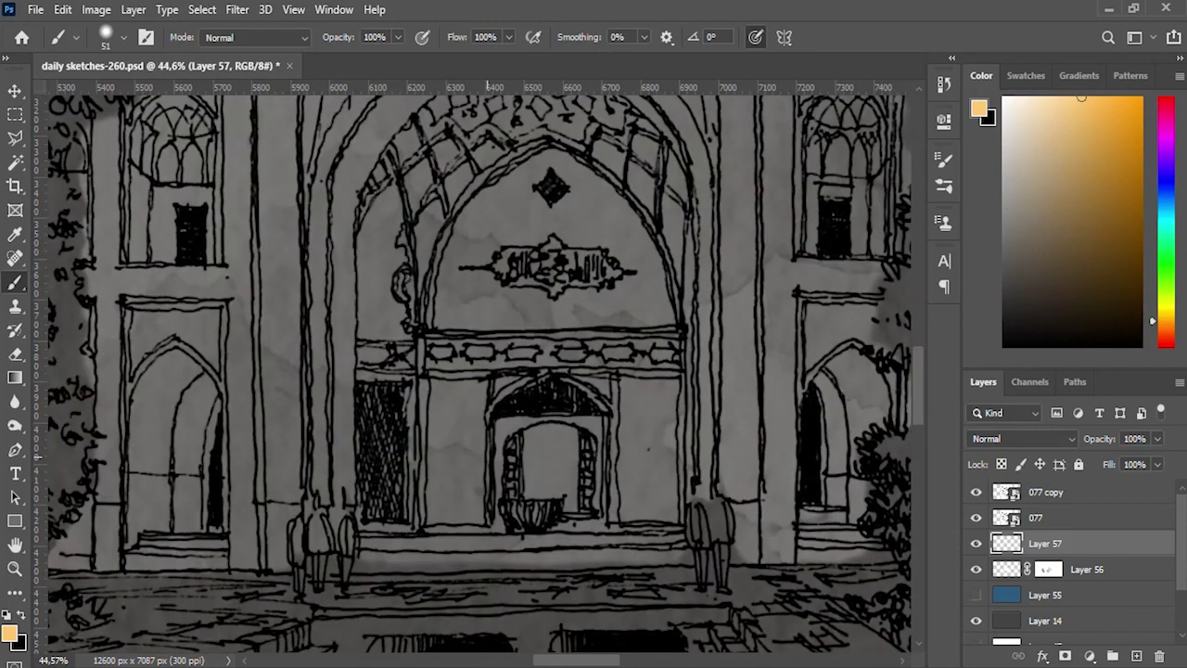
mouse_move(547, 433)
mouse_down()
mouse_move(569, 432)
mouse_move(570, 503)
mouse_move(584, 505)
mouse_move(585, 441)
mouse_up()
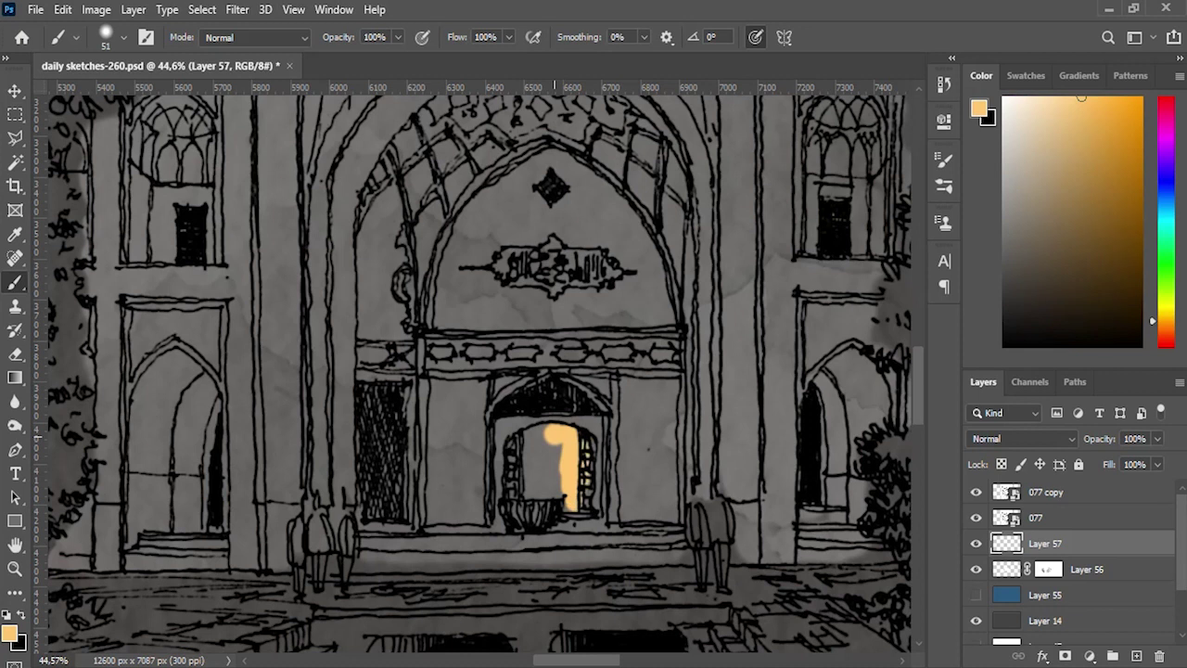
mouse_move(560, 482)
mouse_down()
mouse_move(534, 491)
mouse_move(552, 473)
mouse_move(540, 431)
mouse_move(521, 443)
mouse_move(510, 488)
mouse_move(547, 466)
mouse_up()
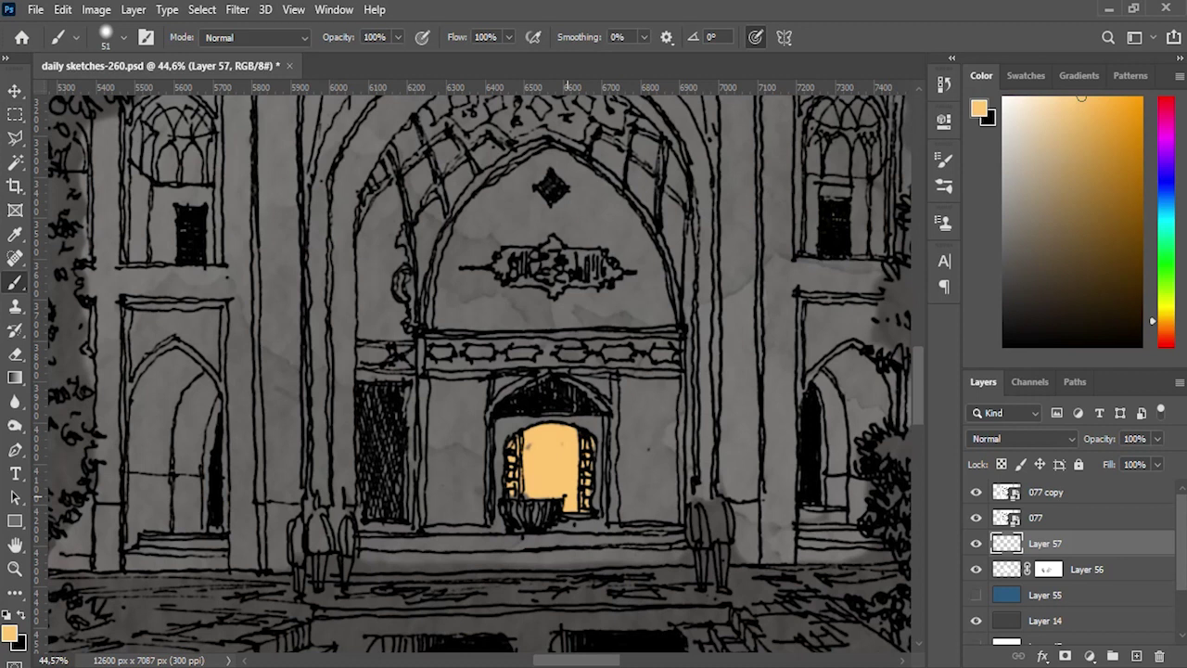
mouse_move(592, 414)
mouse_down()
mouse_move(597, 514)
mouse_move(585, 427)
mouse_move(559, 419)
mouse_move(512, 427)
mouse_move(499, 475)
mouse_move(497, 454)
mouse_move(501, 515)
mouse_up()
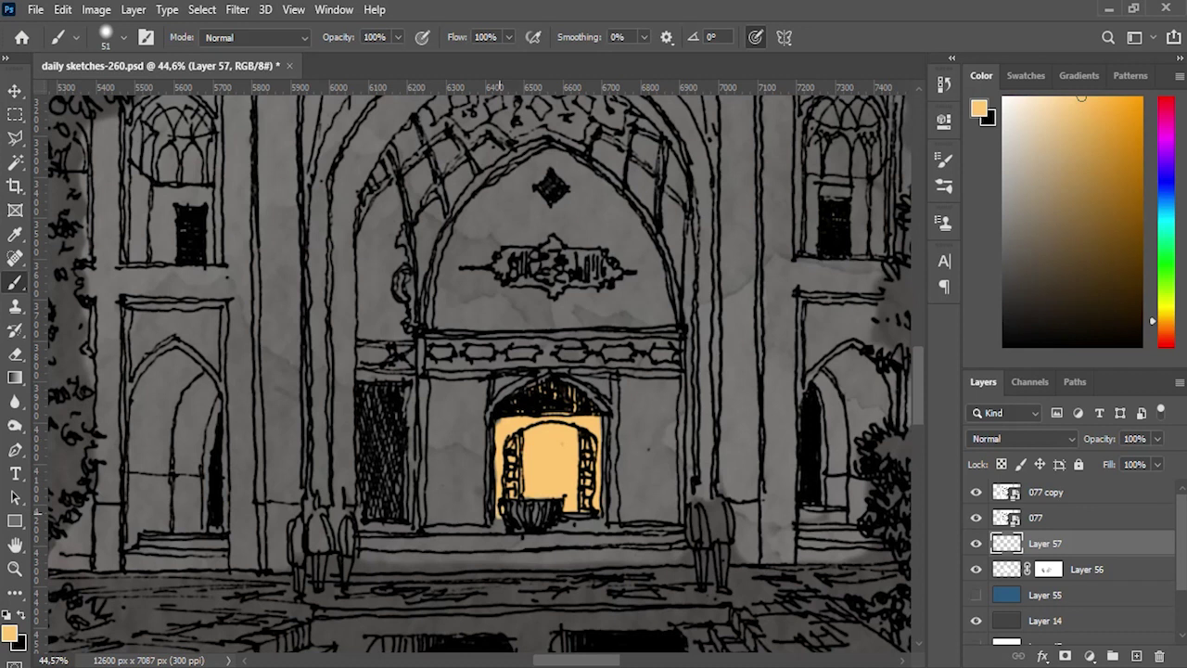
Step: Hatch orange over the left lattice window and light the arched doorway right of the portal
mouse_move(399, 414)
mouse_down()
mouse_move(379, 469)
mouse_move(365, 402)
mouse_move(367, 471)
mouse_up()
mouse_move(378, 424)
mouse_down()
mouse_move(369, 476)
mouse_move(393, 514)
mouse_move(377, 508)
mouse_up()
mouse_move(371, 477)
mouse_down()
mouse_move(364, 516)
mouse_move(375, 518)
mouse_move(357, 515)
mouse_up()
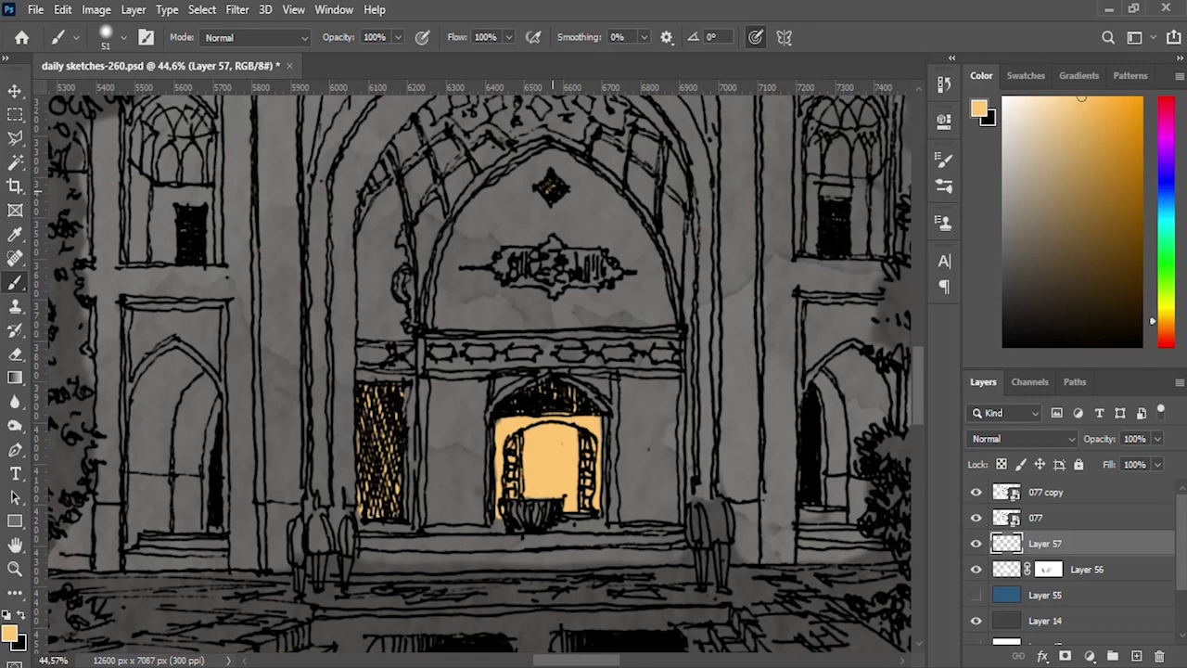
drag(683, 186, 395, 202)
mouse_move(529, 417)
mouse_down()
mouse_move(534, 391)
mouse_move(555, 455)
mouse_move(533, 501)
mouse_move(555, 518)
mouse_move(536, 501)
mouse_move(543, 524)
mouse_move(524, 525)
mouse_up()
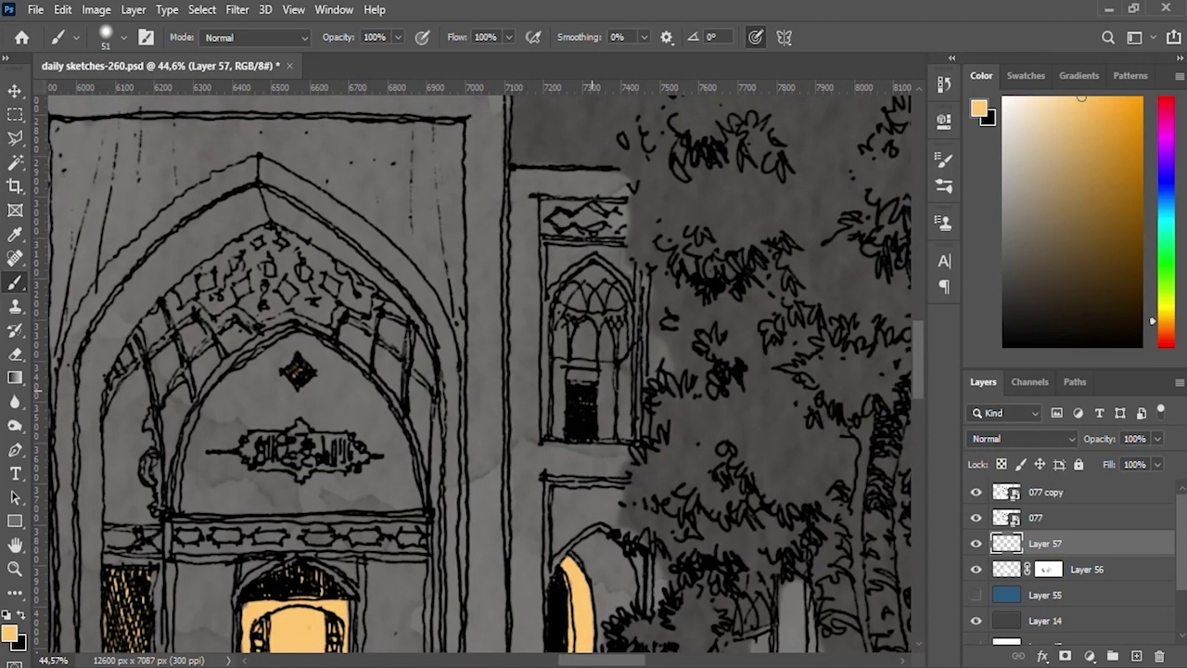
Step: Paint orange into the dark window's edge, the left arched doorway and windows behind the left trees
mouse_move(599, 394)
mouse_down()
mouse_move(599, 429)
mouse_move(853, 381)
mouse_up()
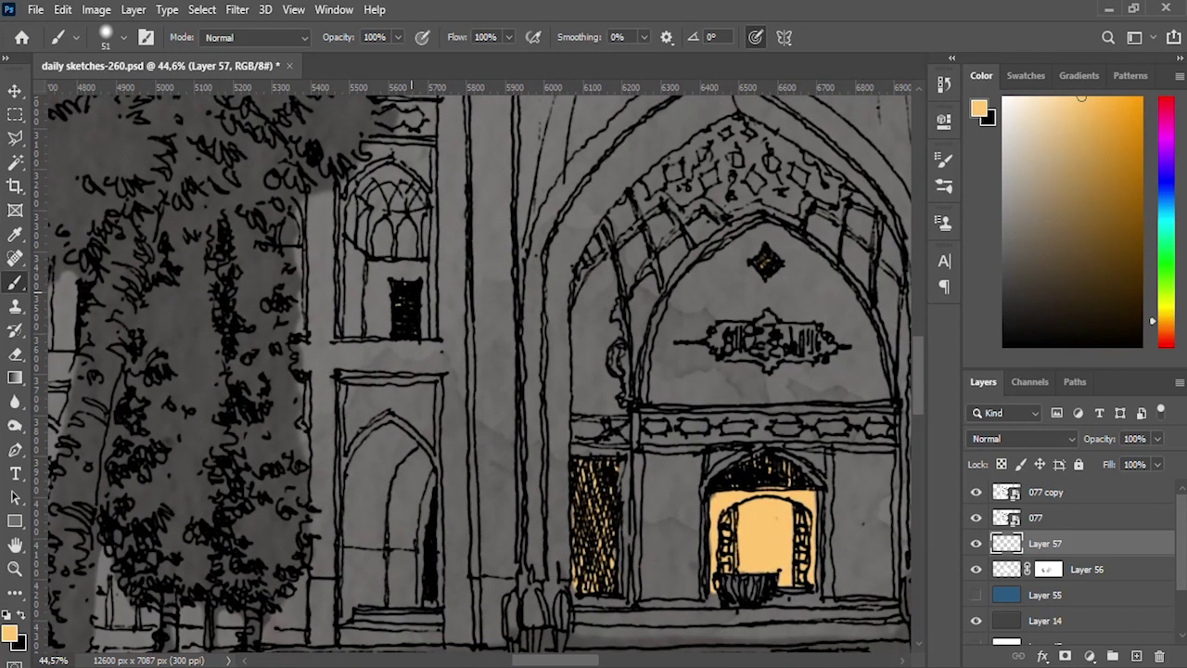
mouse_move(432, 483)
mouse_down()
mouse_move(416, 455)
mouse_move(399, 477)
mouse_move(422, 556)
mouse_move(408, 510)
mouse_move(394, 547)
mouse_move(399, 564)
mouse_move(415, 564)
mouse_move(419, 603)
mouse_move(408, 557)
mouse_move(399, 589)
mouse_move(396, 562)
mouse_move(397, 598)
mouse_move(392, 556)
mouse_move(397, 599)
mouse_move(410, 605)
mouse_up()
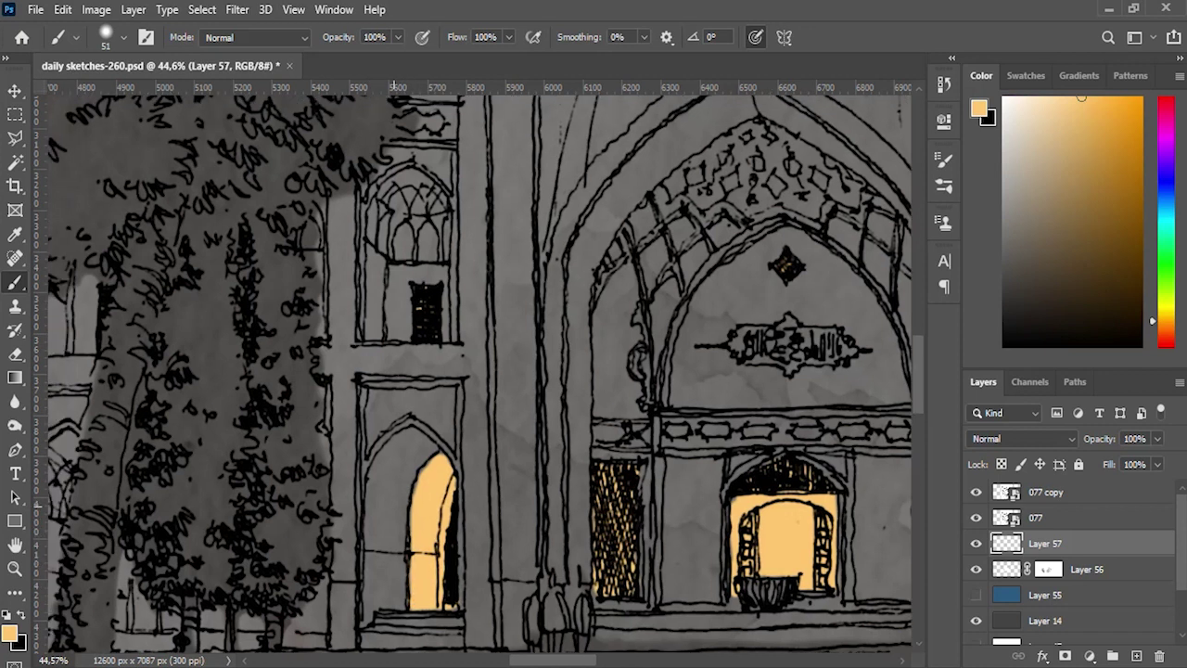
drag(464, 371, 726, 403)
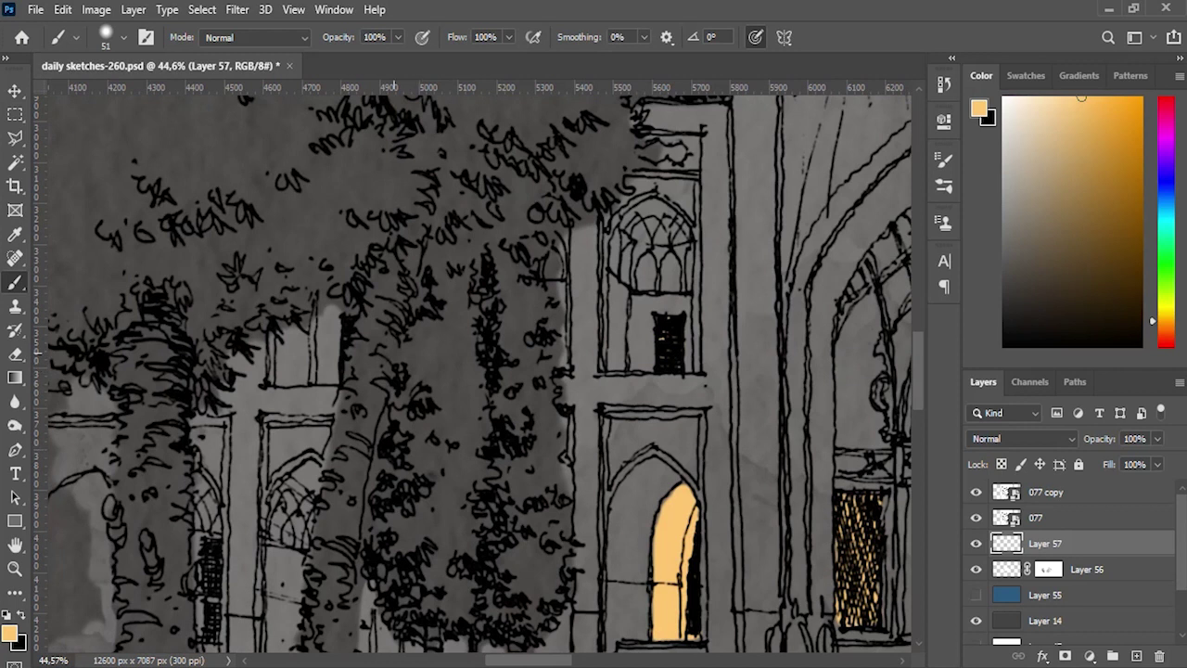
drag(339, 314, 347, 364)
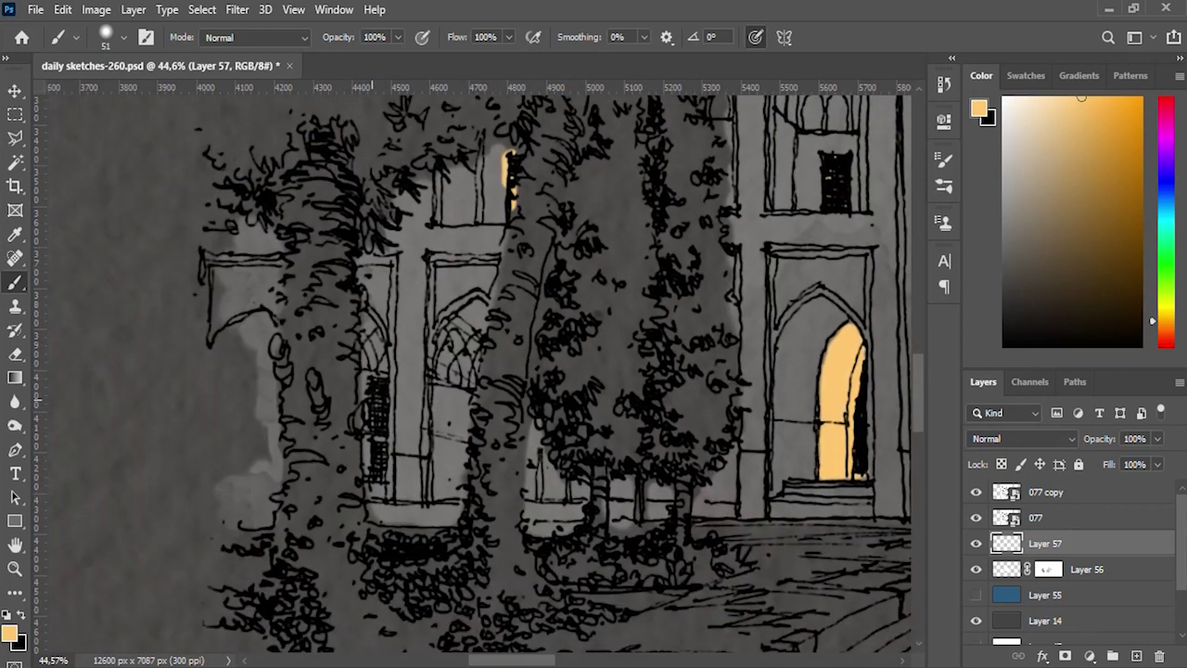
drag(375, 414, 384, 455)
scroll(478, 371, right, 8)
scroll(479, 371, right, 2)
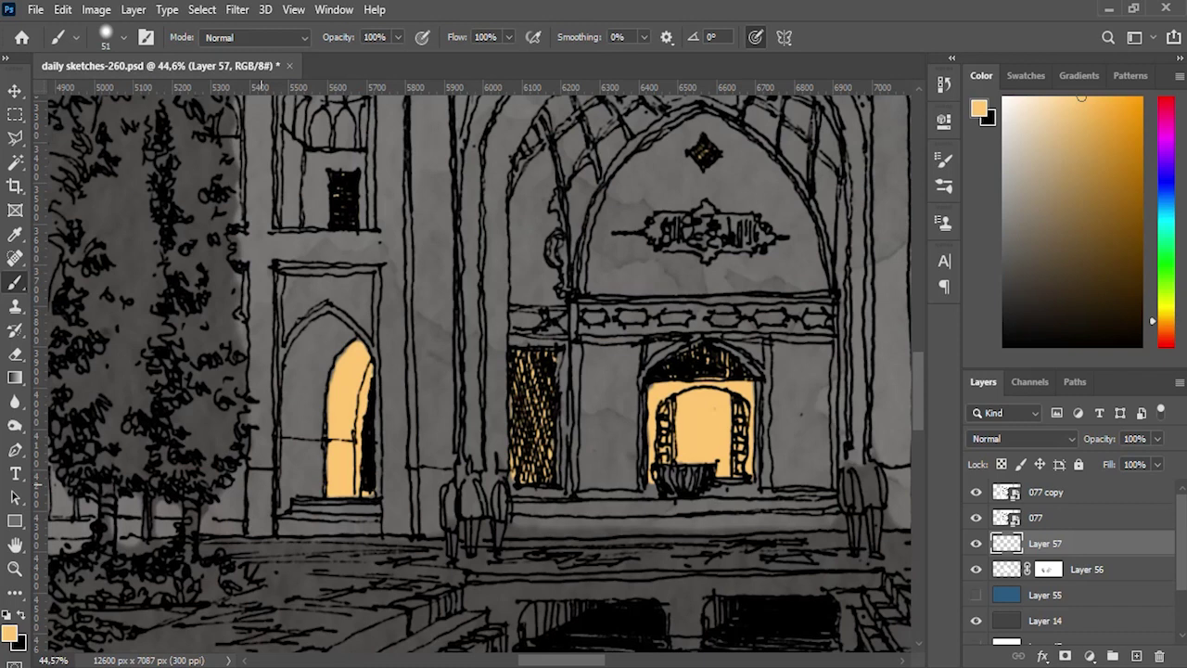
scroll(652, 438, down, 2)
scroll(652, 437, down, 1)
scroll(652, 437, down, 1)
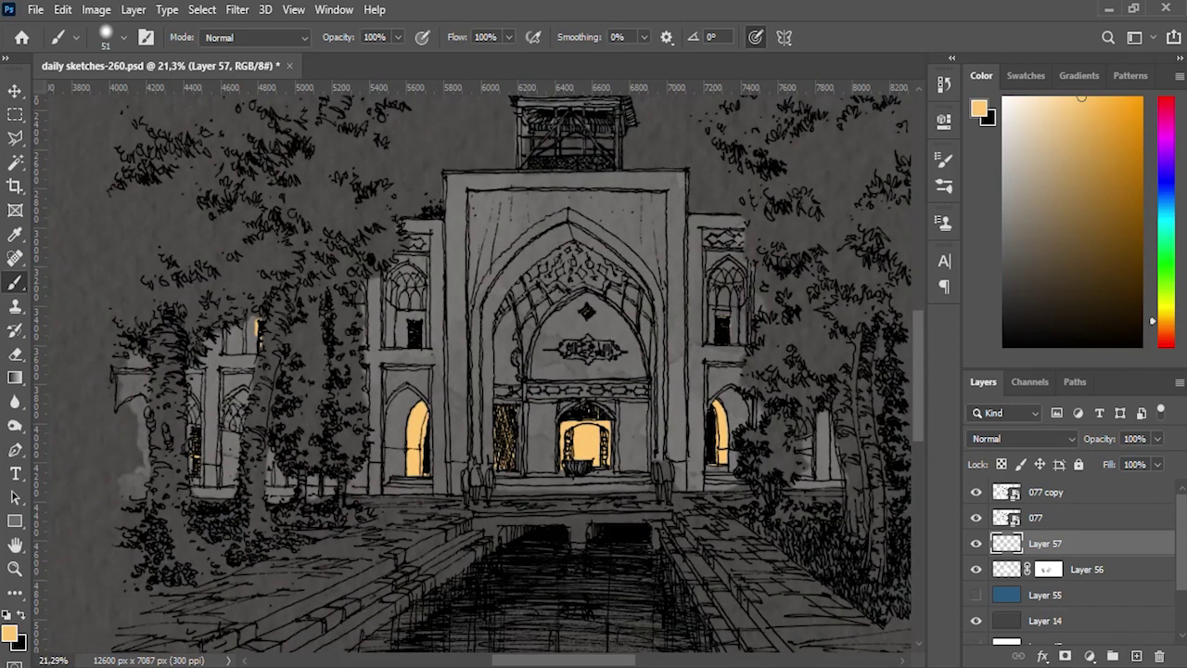
Step: Add an Outer Glow to Layer 57 with 83% opacity and 185 px size
double_click(1113, 544)
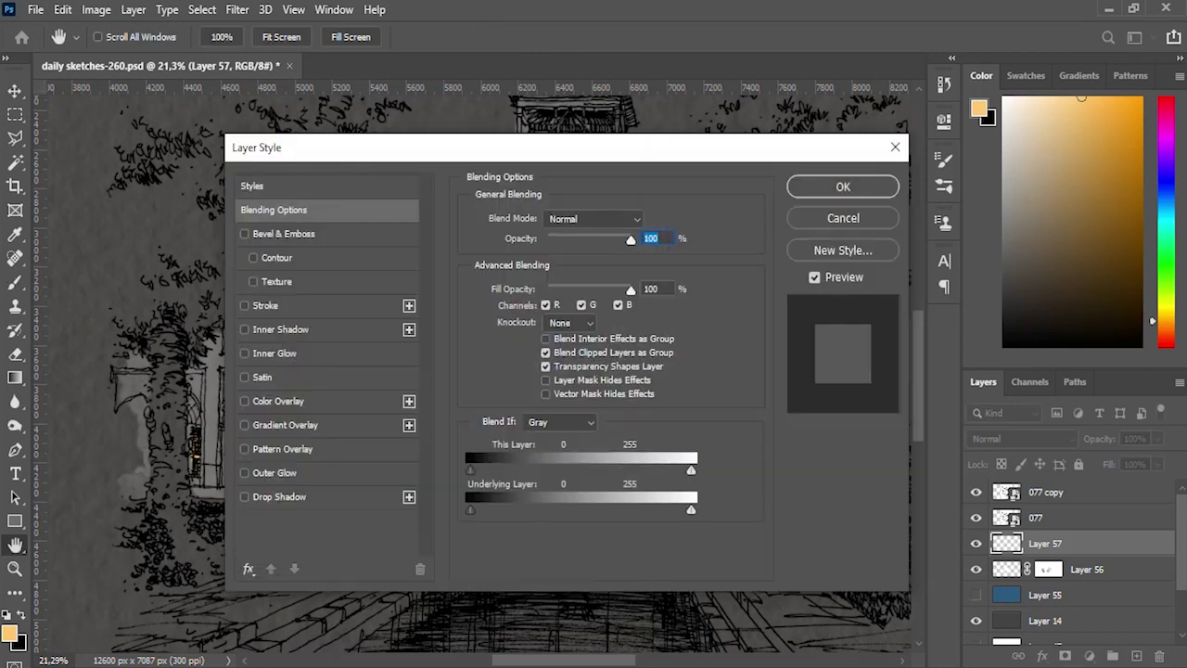
click(245, 472)
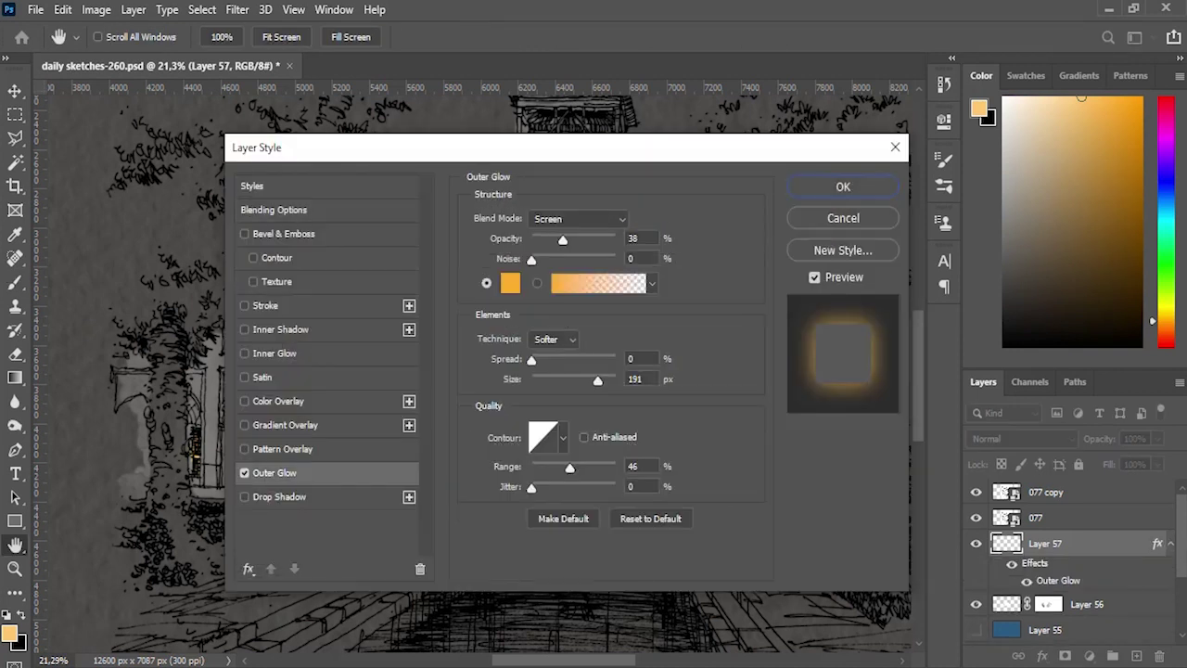
mouse_move(413, 151)
mouse_down()
mouse_move(662, 151)
mouse_move(734, 395)
mouse_move(510, 570)
mouse_move(538, 102)
mouse_move(906, 140)
mouse_move(751, 148)
mouse_up()
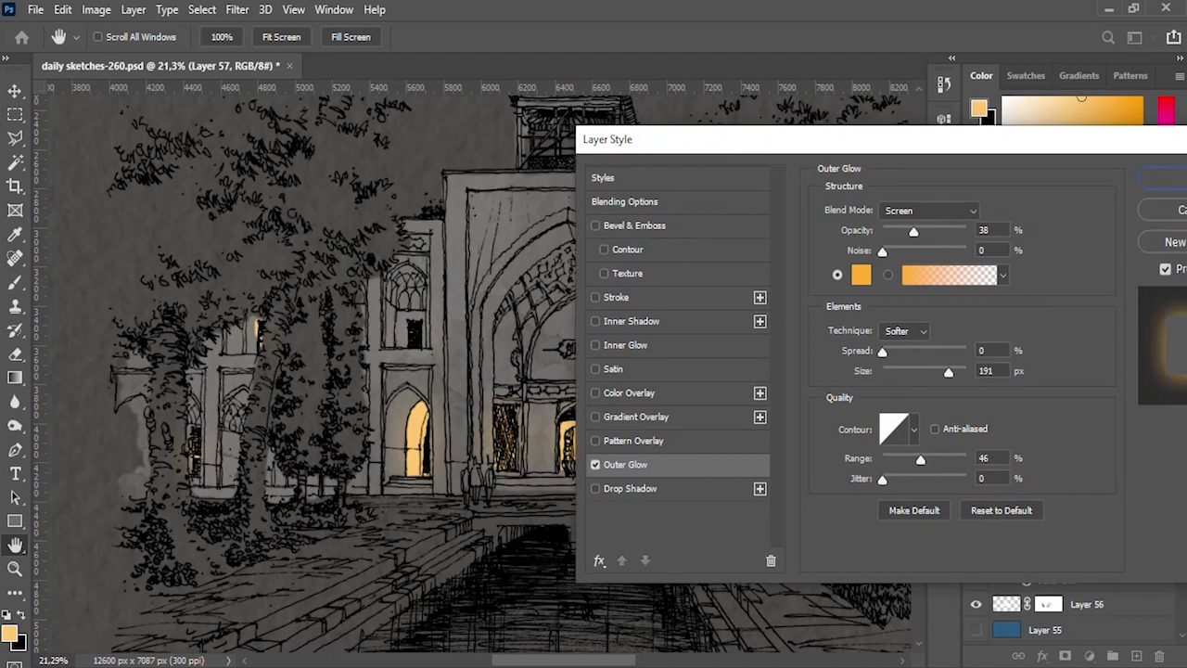
drag(948, 372, 947, 372)
drag(913, 231, 952, 231)
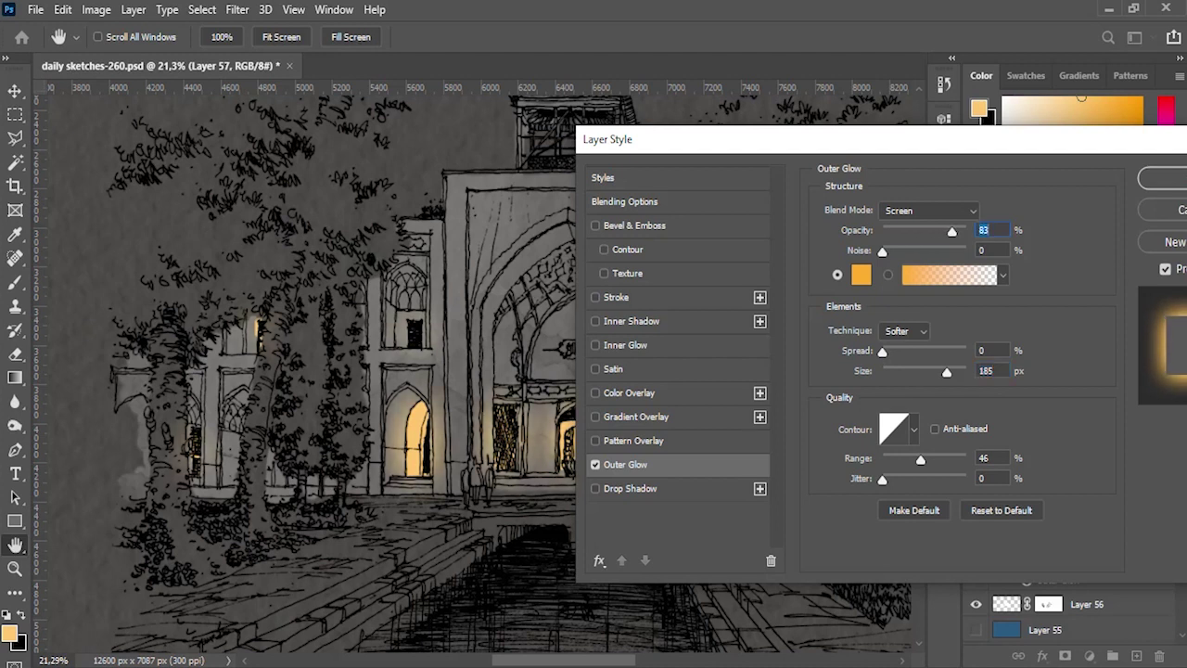
drag(835, 139, 589, 173)
click(947, 213)
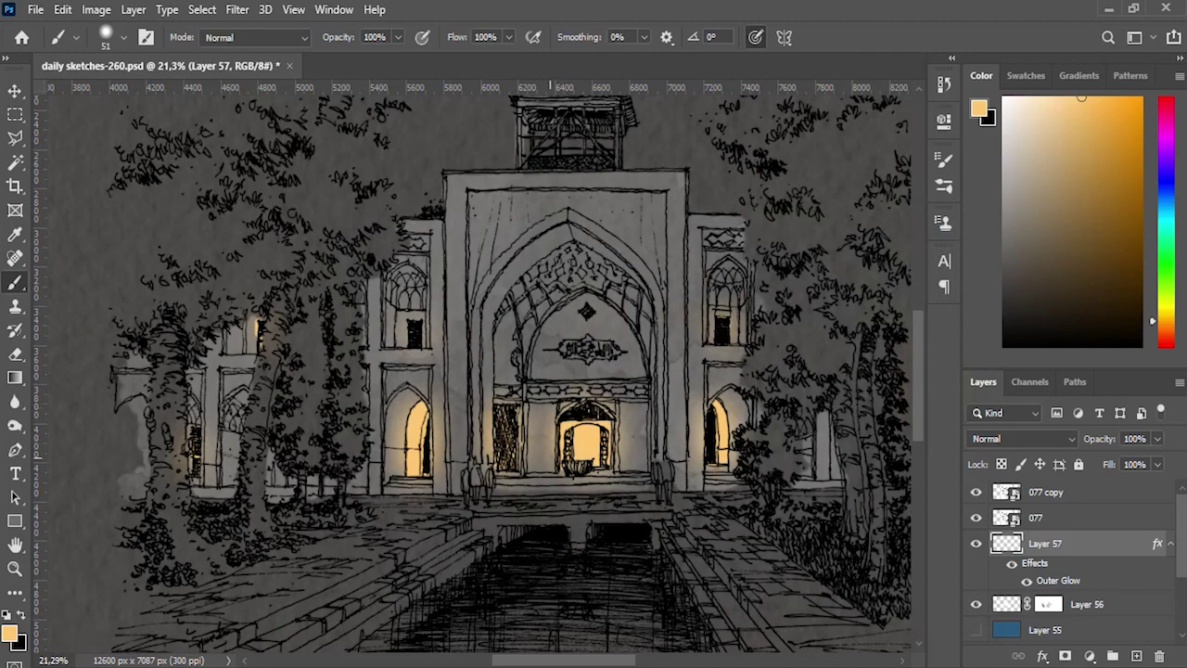
Step: Zoom in on the pavilion and paint orange glow along the right diagonal beam and right post
scroll(482, 371, down, 3)
scroll(482, 371, up, 2)
scroll(482, 371, up, 3)
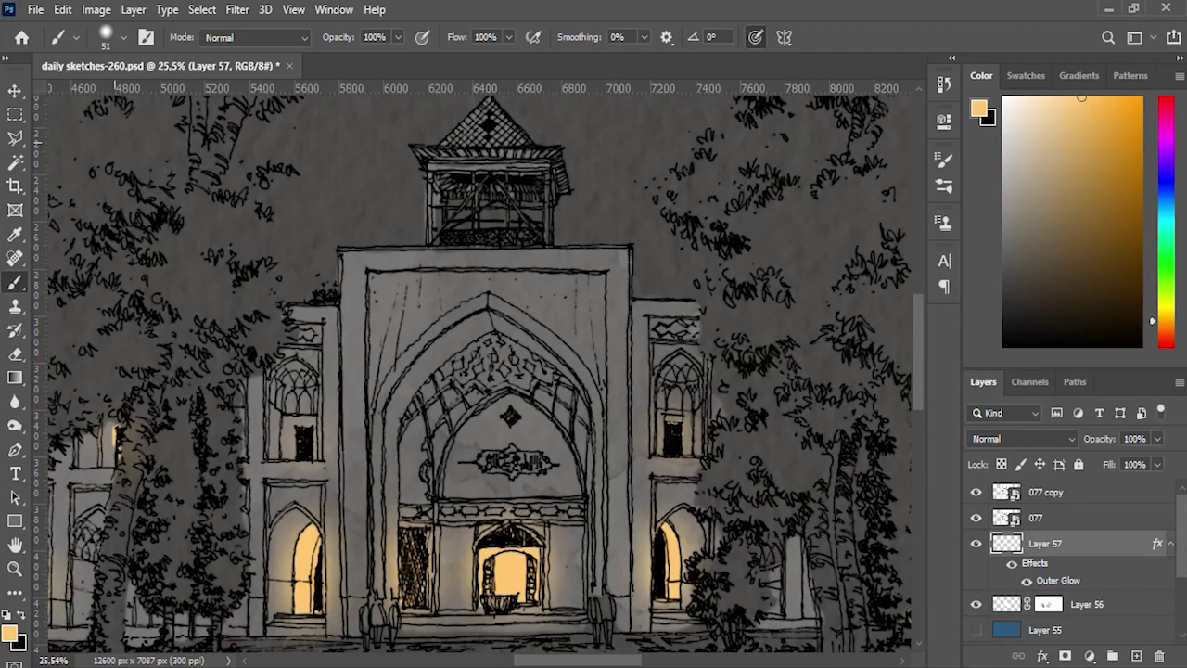
scroll(599, 390, up, 2)
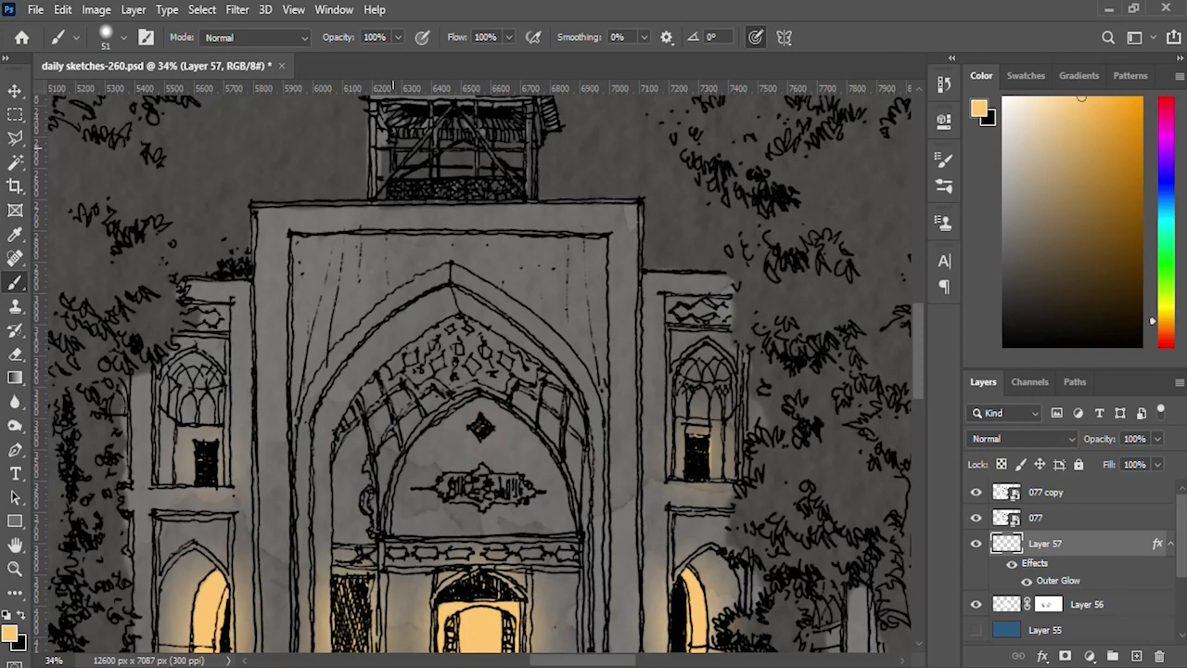
scroll(473, 371, up, 5)
scroll(492, 353, up, 2)
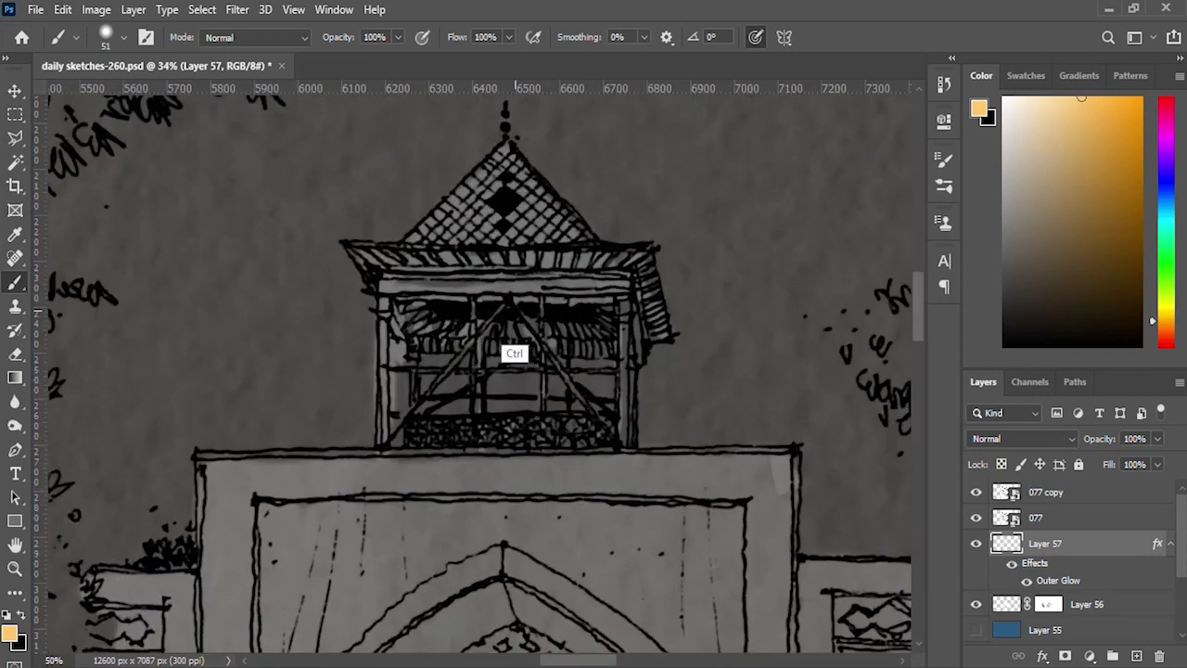
scroll(512, 345, up, 2)
scroll(512, 344, up, 1)
drag(554, 272, 570, 299)
key(ctrl+z)
drag(558, 258, 681, 444)
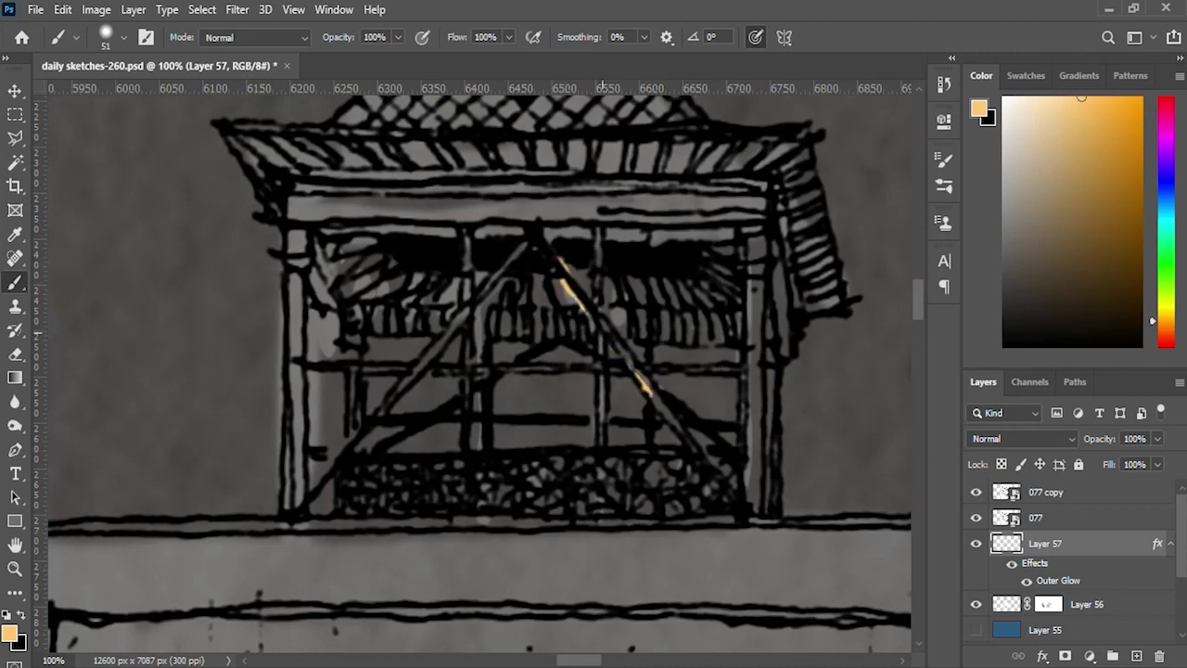
mouse_move(749, 246)
mouse_down()
mouse_move(740, 334)
mouse_move(752, 507)
mouse_up()
Step: Paint orange glow down the left diagonal beam and the central pavilion posts
drag(525, 246, 517, 258)
drag(480, 306, 356, 449)
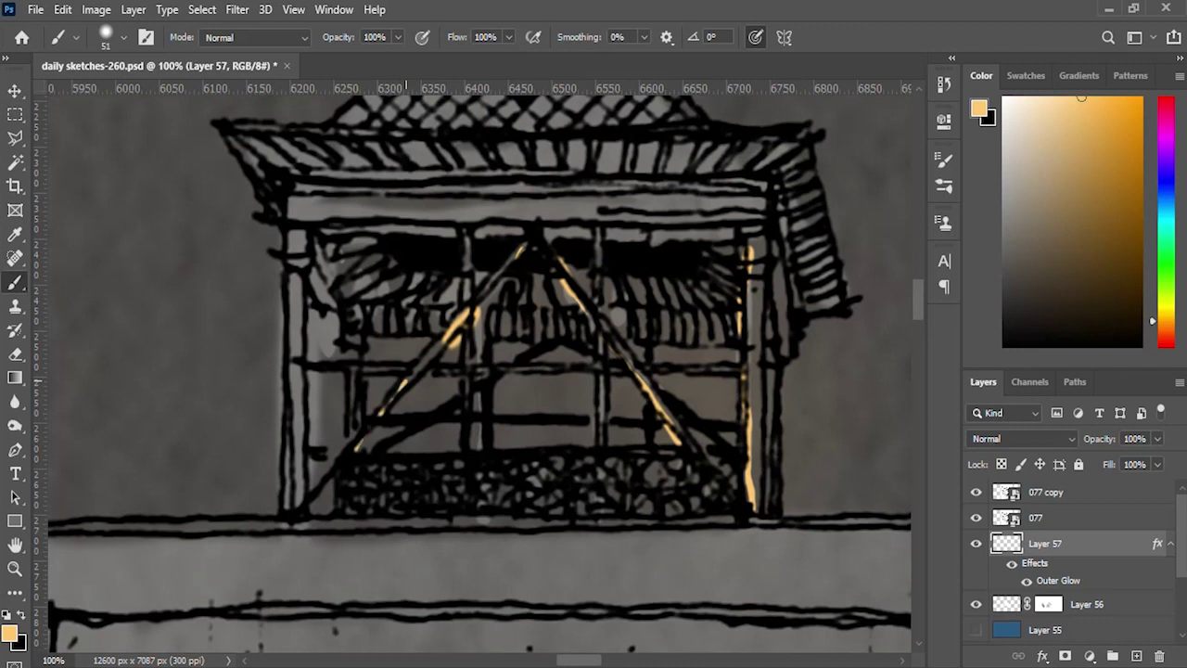
drag(467, 240, 469, 297)
drag(468, 338, 466, 394)
drag(484, 306, 486, 378)
mouse_move(600, 330)
mouse_down()
mouse_move(604, 446)
mouse_move(631, 508)
mouse_up()
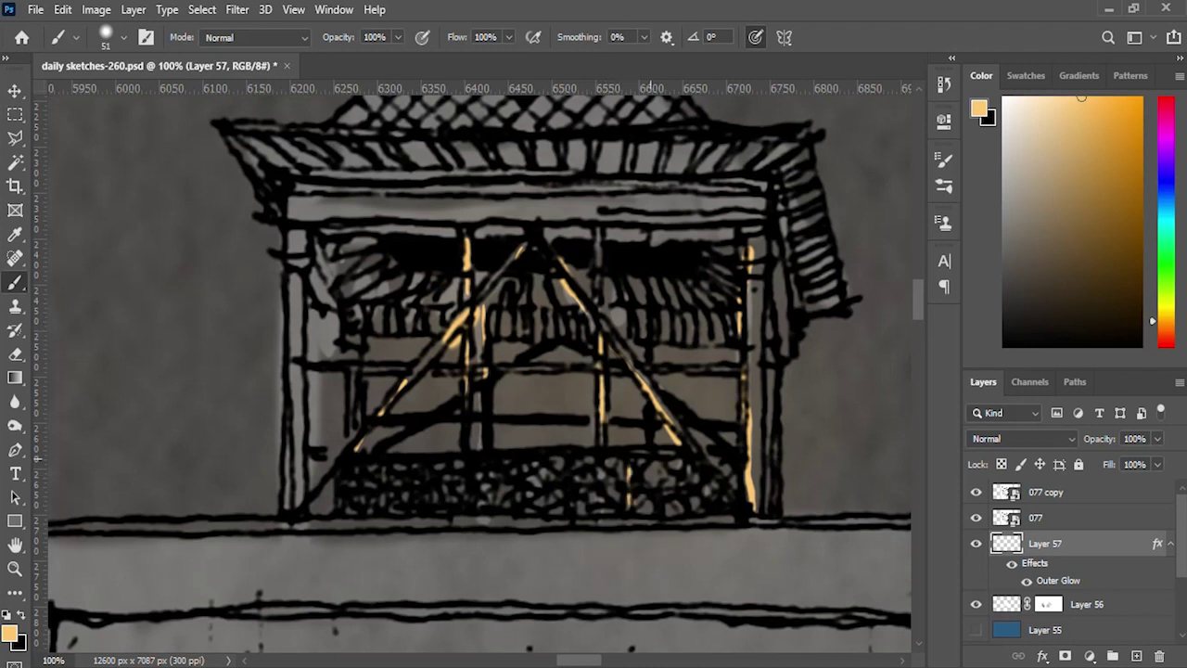
Step: Dab warm orange light across the pavilion's lower lattice and a post's base
drag(692, 475, 695, 508)
mouse_move(573, 462)
mouse_down()
mouse_move(576, 481)
mouse_move(545, 503)
mouse_up()
drag(490, 471, 490, 504)
drag(404, 466, 405, 485)
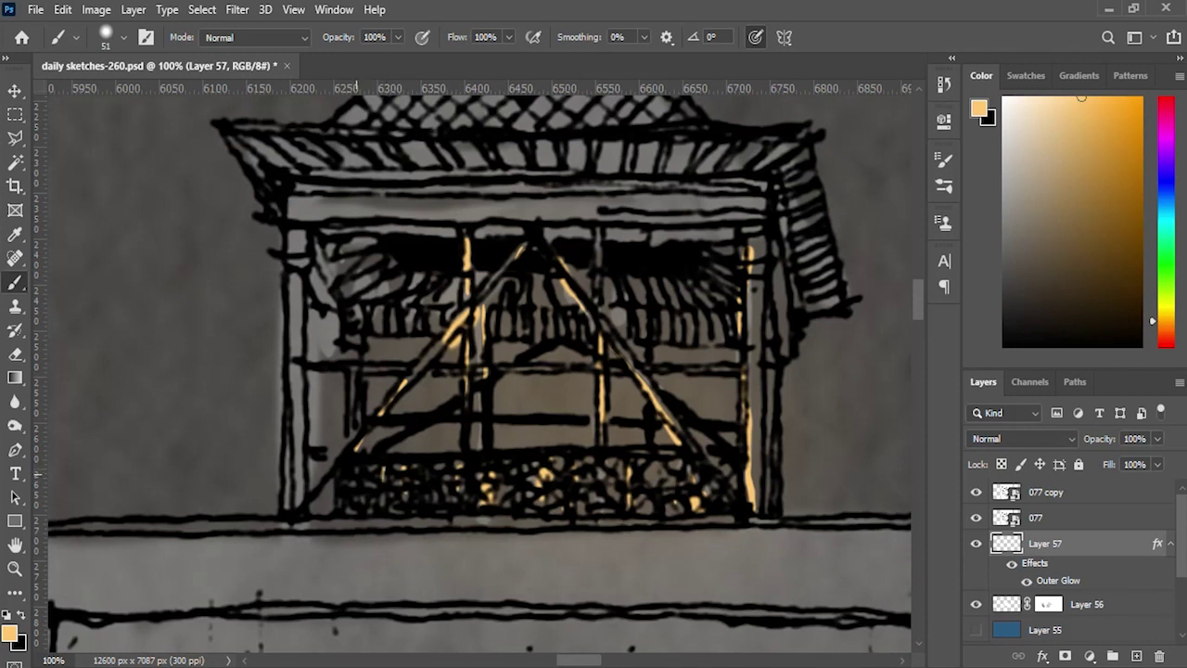
Step: Light the left and right outer posts and the pavilion's top beam in orange
drag(297, 232, 297, 380)
drag(297, 483, 297, 453)
drag(299, 375, 302, 488)
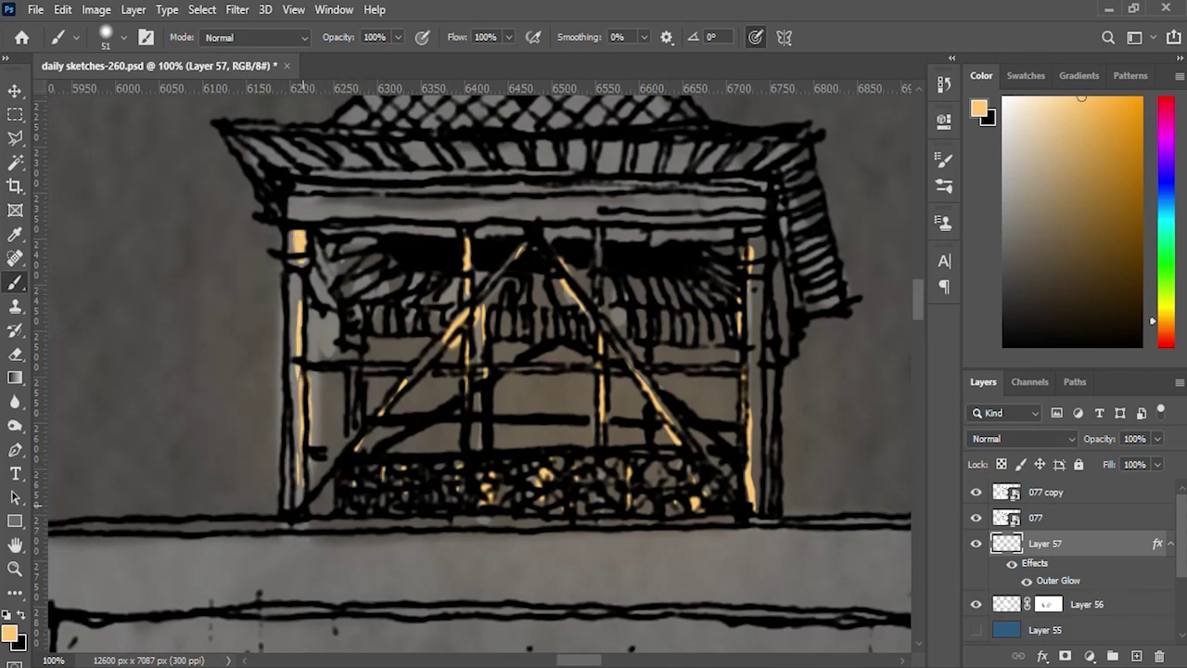
drag(776, 274, 781, 315)
drag(759, 208, 289, 221)
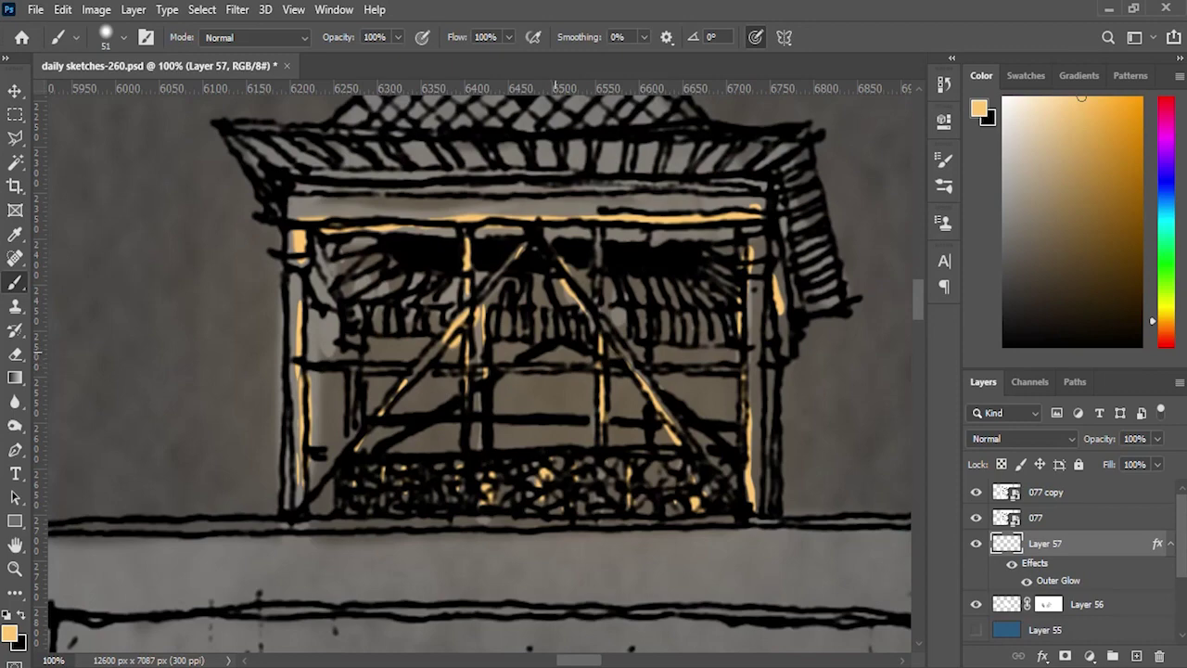
Step: Zoom onto the upper right window and paint glow along its inner and upper arches
key(ctrl+minus)
key(ctrl+minus)
key(ctrl+minus)
key(ctrl+minus)
key(ctrl+minus)
key(ctrl+plus)
key(ctrl+plus)
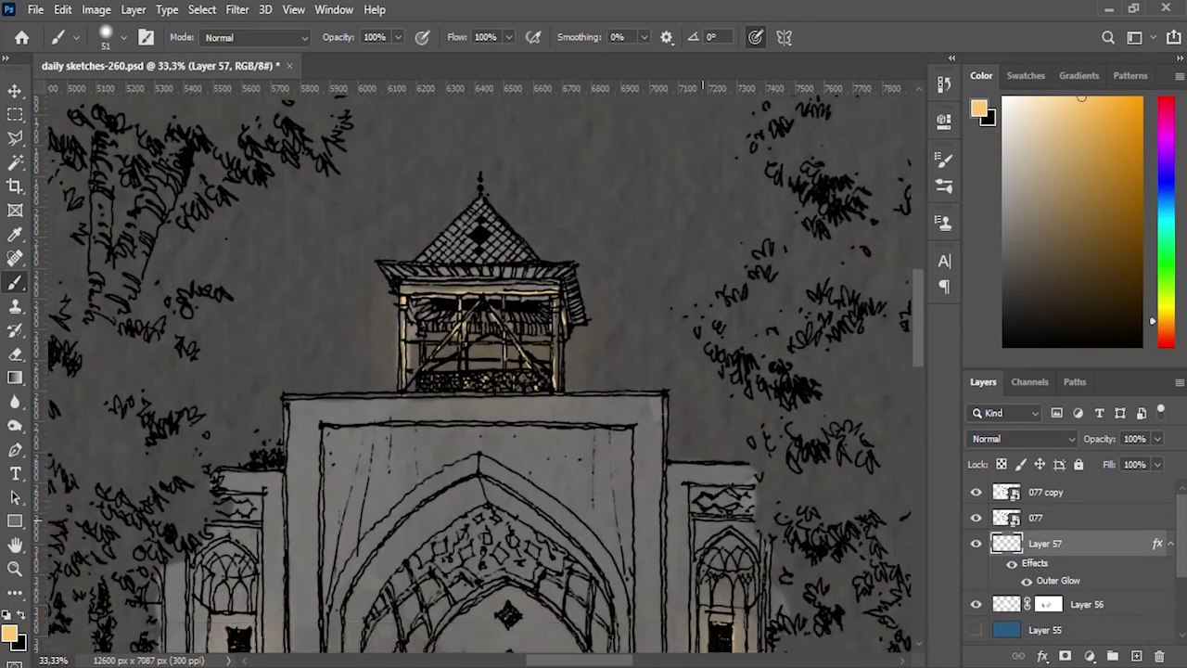
drag(703, 523, 577, 344)
key(ctrl+plus)
key(ctrl+plus)
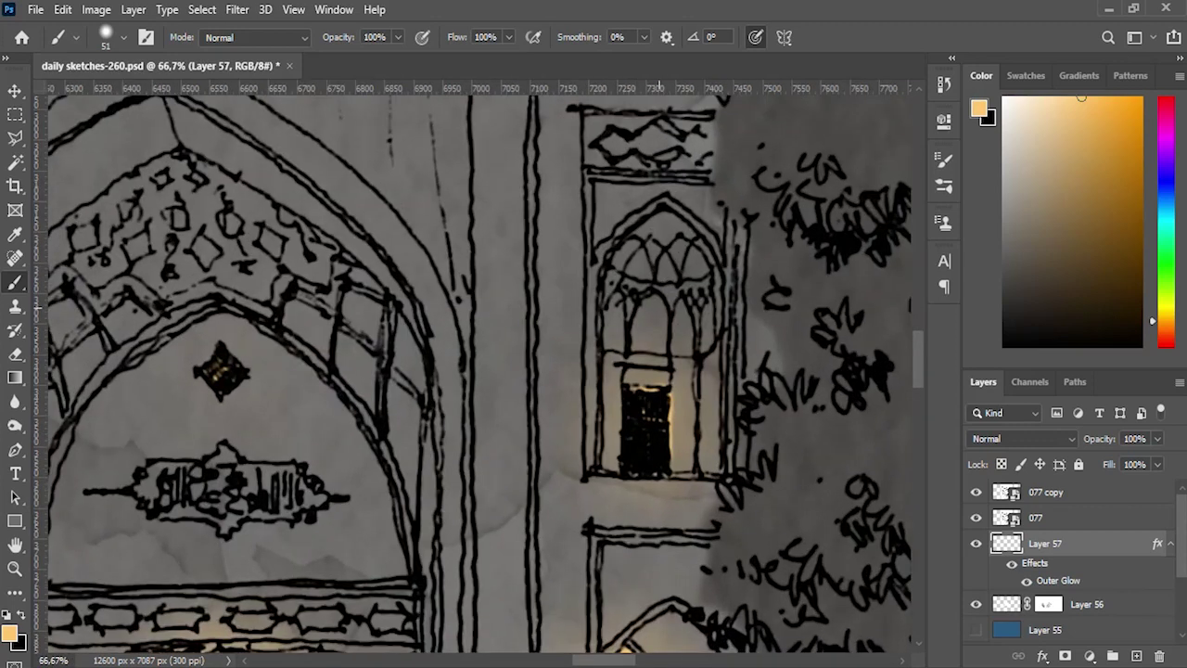
drag(657, 297, 666, 354)
drag(683, 302, 697, 343)
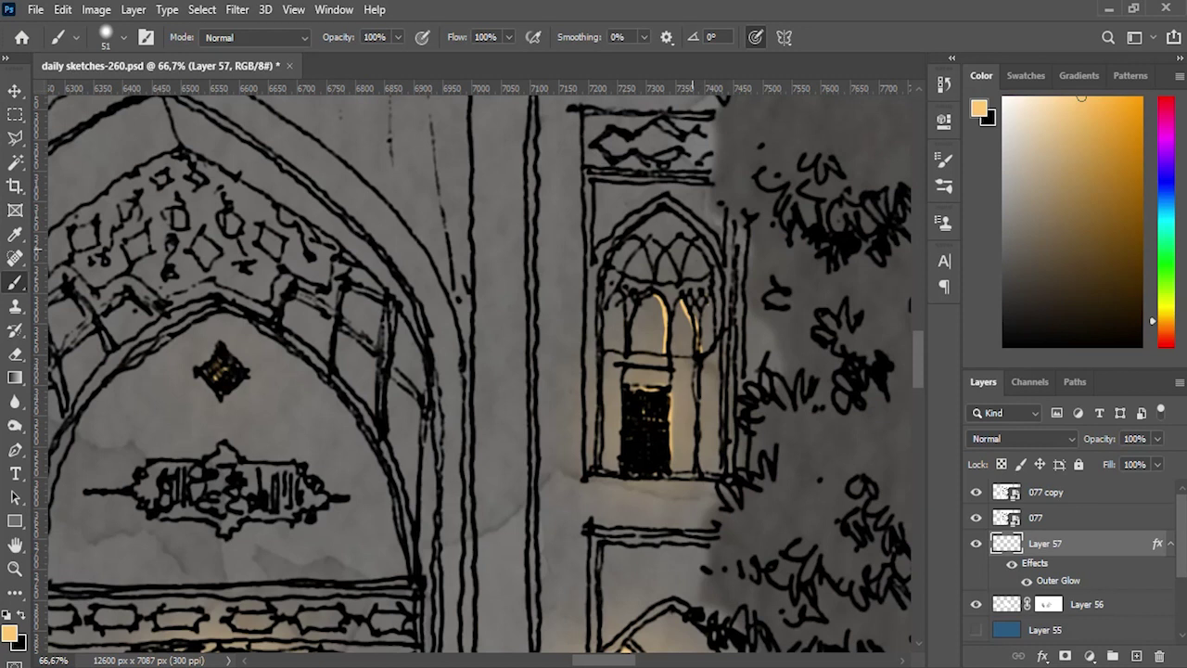
drag(683, 241, 708, 273)
mouse_move(649, 240)
mouse_down()
mouse_move(675, 284)
mouse_move(683, 241)
mouse_move(647, 268)
mouse_move(621, 321)
mouse_up()
Step: Undo the lintel glow stroke and set the brush size to 25 px
mouse_move(627, 370)
mouse_down()
mouse_move(658, 370)
mouse_move(665, 386)
mouse_move(690, 378)
mouse_move(692, 431)
mouse_up()
key(ctrl+z)
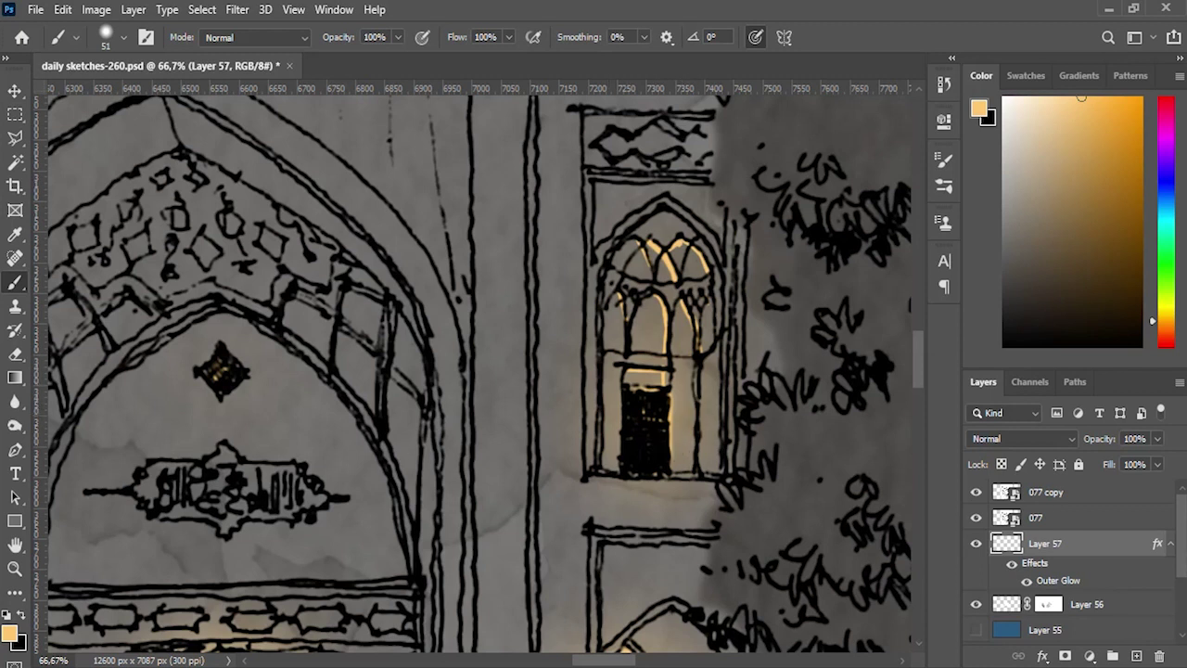
click(111, 35)
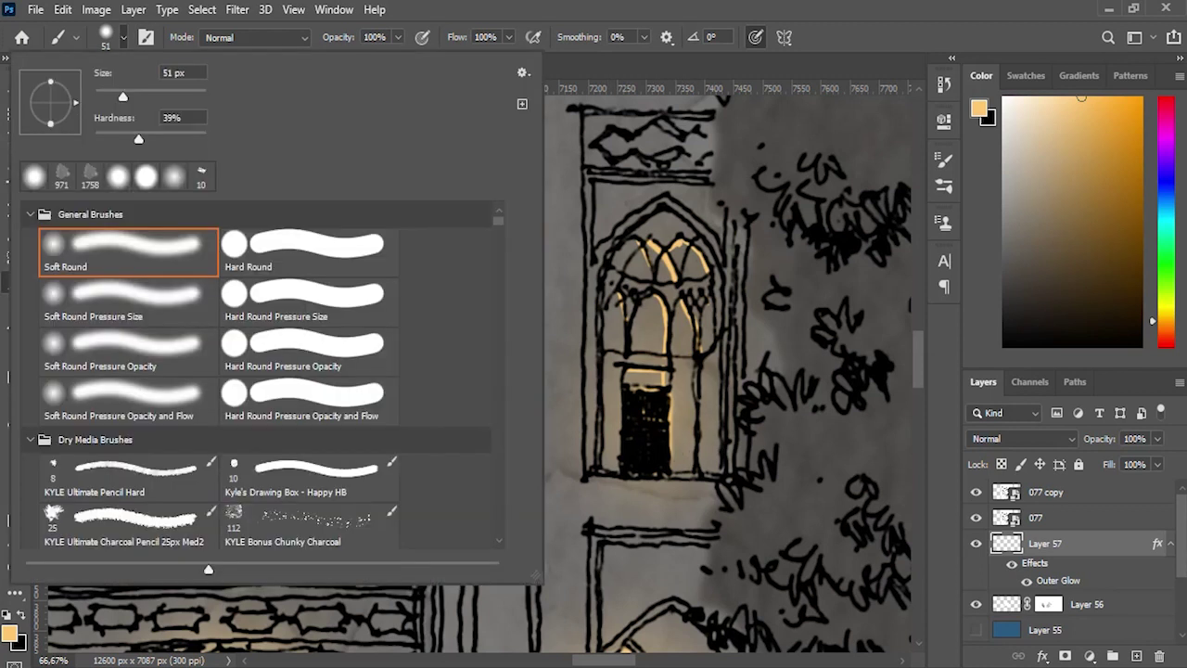
text(25)
key(Return)
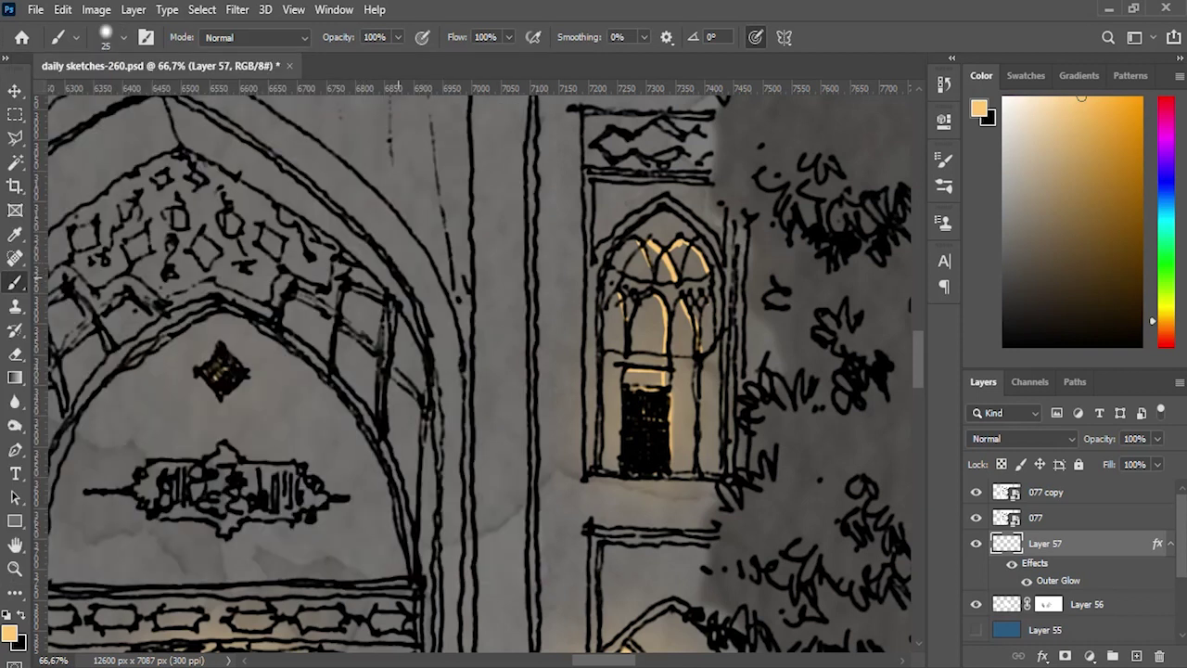
Step: Highlight the ledges, door frame, arched doorway and the window behind the trees
mouse_move(469, 478)
mouse_down()
mouse_move(417, 371)
mouse_move(311, 339)
mouse_up()
drag(640, 349, 562, 348)
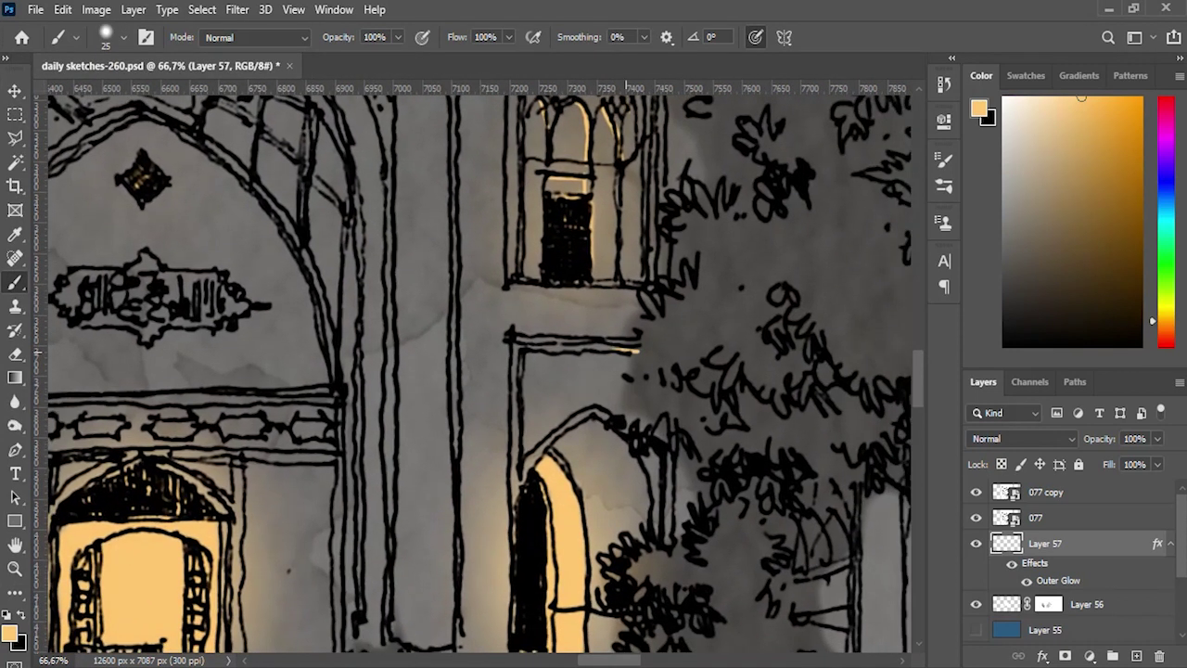
drag(642, 454, 665, 560)
mouse_move(605, 339)
mouse_down()
mouse_move(642, 339)
mouse_move(557, 336)
mouse_move(523, 382)
mouse_move(519, 458)
mouse_move(566, 464)
mouse_move(575, 483)
mouse_up()
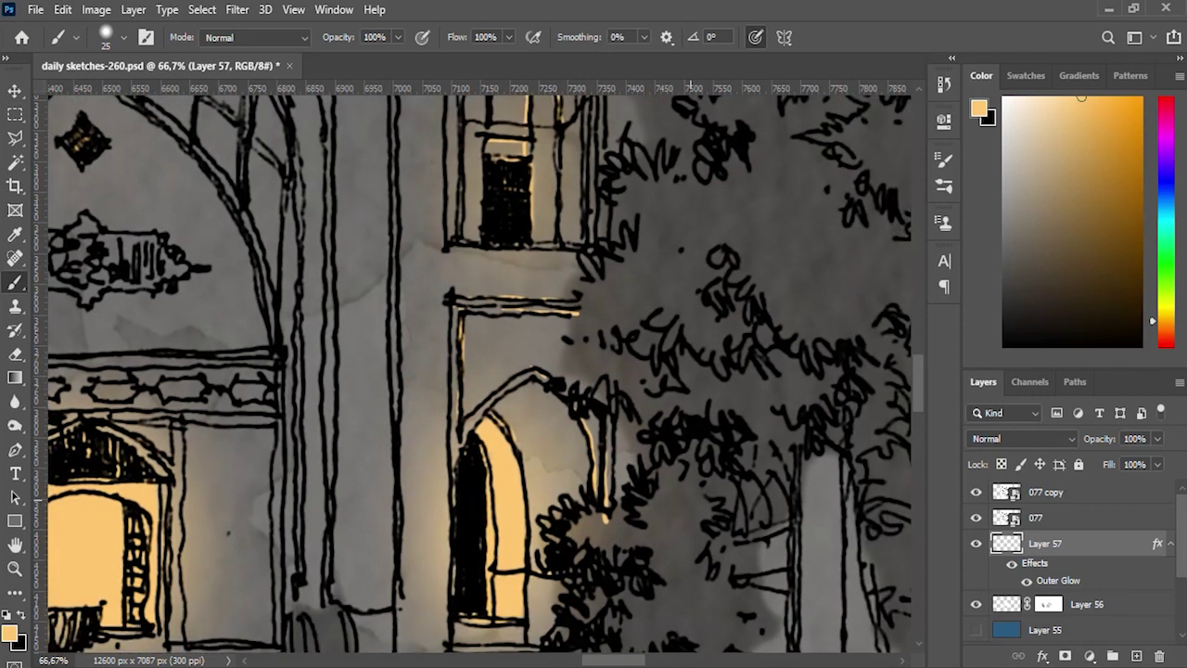
mouse_move(664, 445)
mouse_down()
mouse_move(502, 362)
mouse_move(664, 446)
mouse_move(651, 477)
mouse_up()
mouse_move(671, 431)
mouse_down()
mouse_move(688, 469)
mouse_move(644, 460)
mouse_up()
mouse_move(684, 499)
mouse_down()
mouse_move(681, 520)
mouse_move(653, 530)
mouse_up()
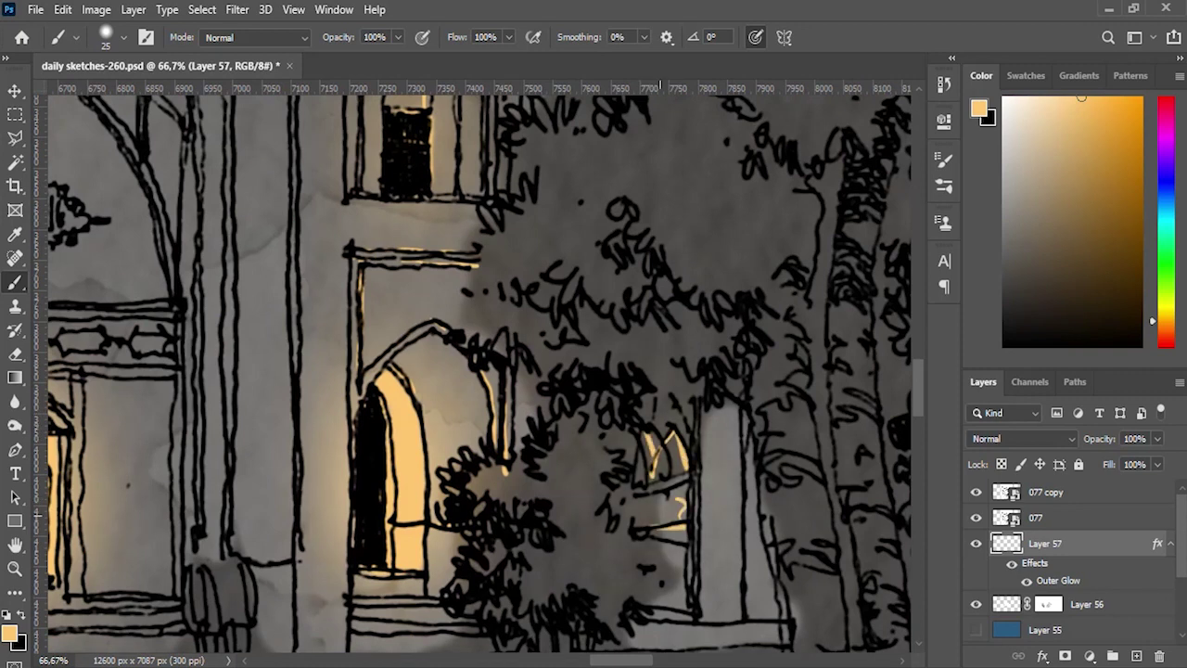
key(super)
text(nipping Tool)
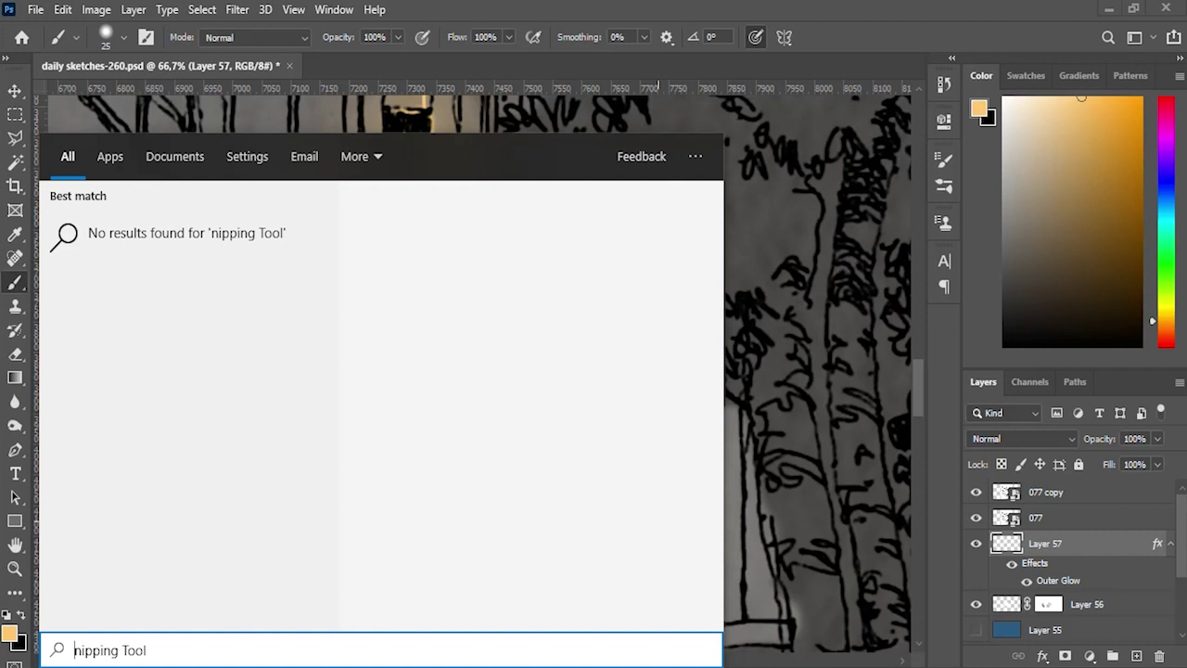
key(Escape)
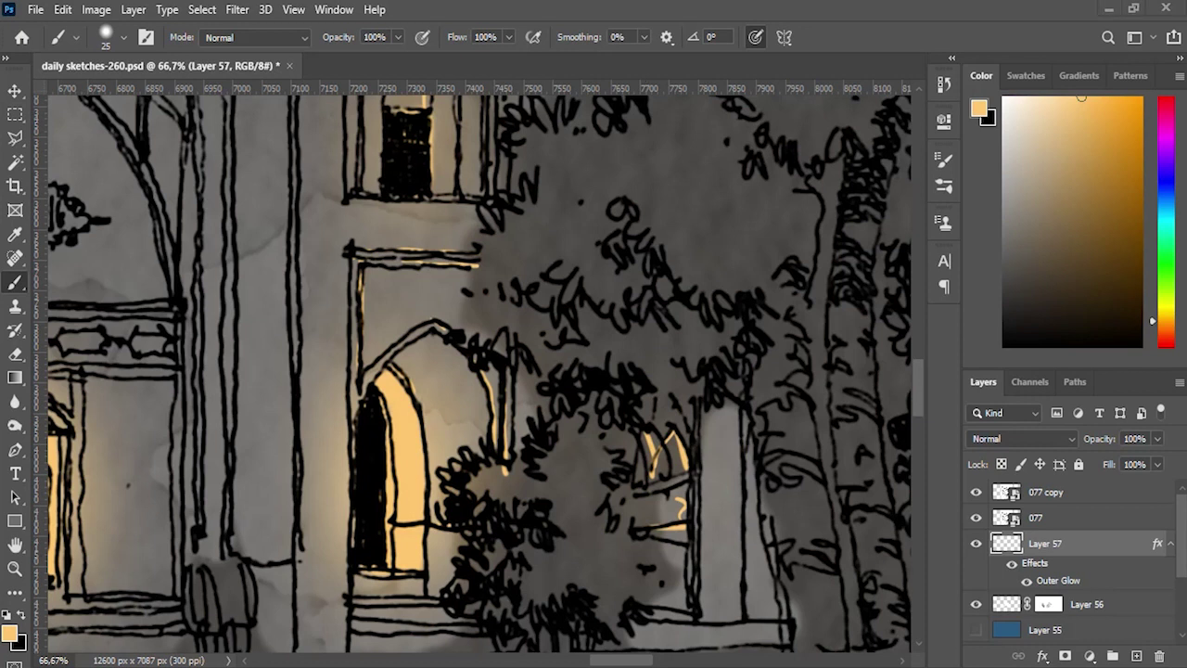
drag(420, 345, 571, 343)
Step: Paint glow along the column edges, the beam above the arch and the arch frame's right edge
drag(500, 386, 500, 431)
drag(450, 270, 450, 321)
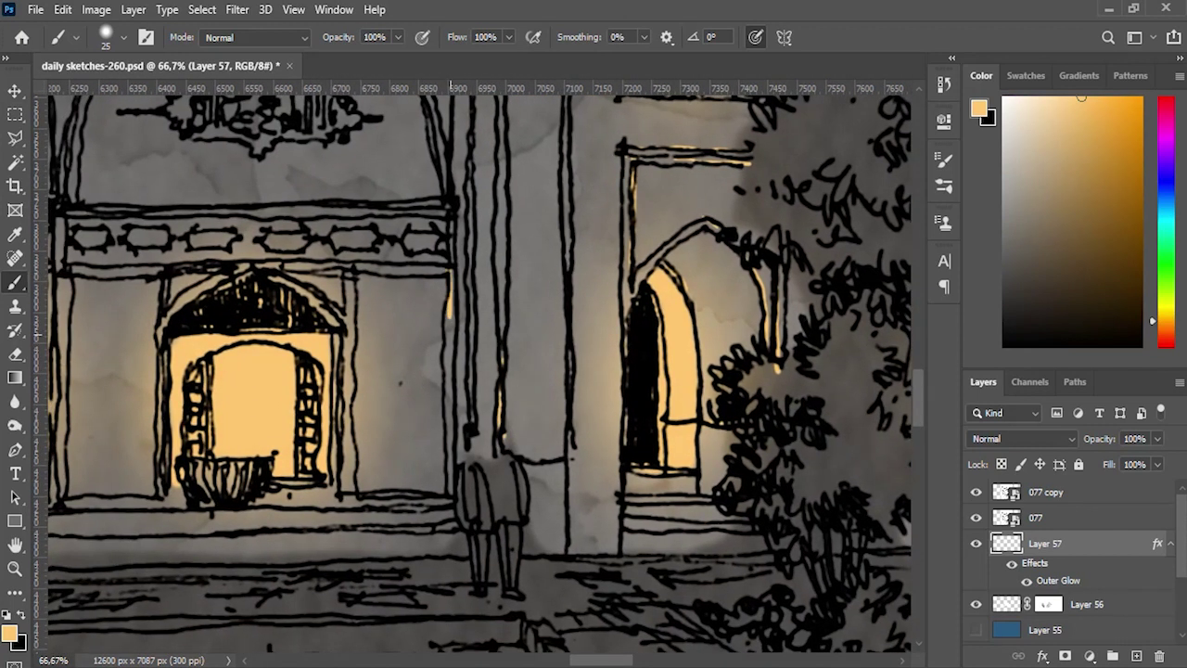
drag(342, 274, 284, 275)
drag(373, 237, 284, 247)
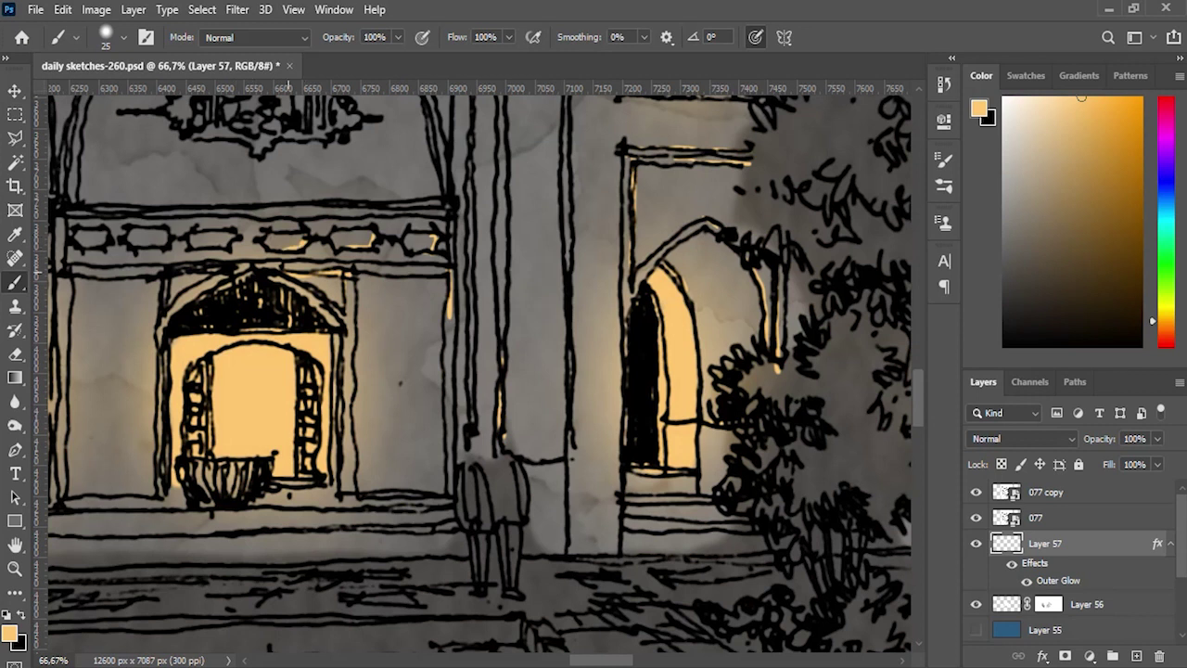
drag(345, 283, 349, 479)
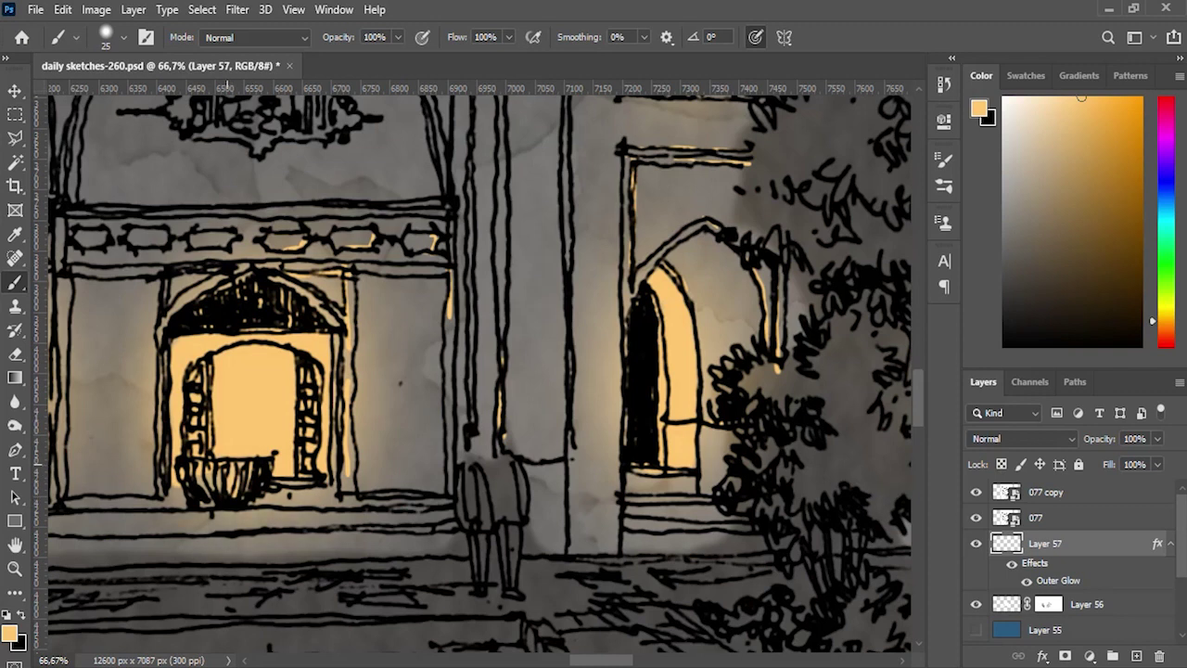
Step: Add warm light to the beam, ornamental band, left arch line and cartouche's lower edge
drag(139, 177, 486, 154)
mouse_move(511, 256)
mouse_down()
mouse_move(416, 253)
mouse_move(449, 231)
mouse_move(556, 231)
mouse_up()
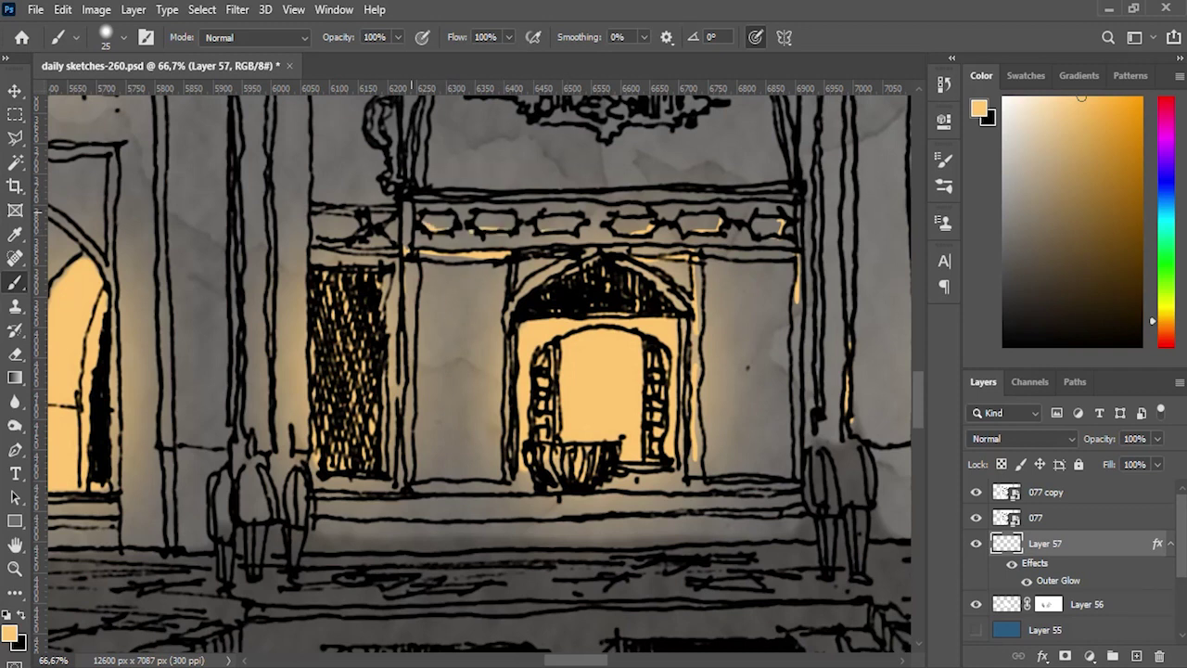
drag(357, 224, 338, 235)
drag(454, 148, 501, 397)
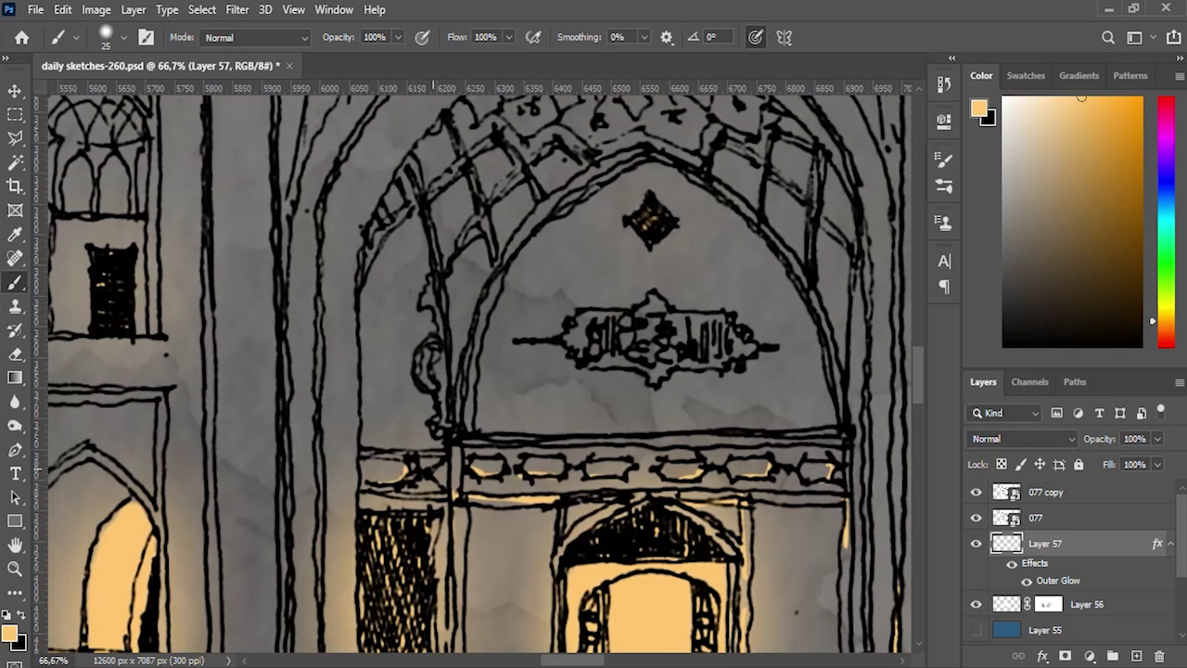
drag(500, 269, 463, 393)
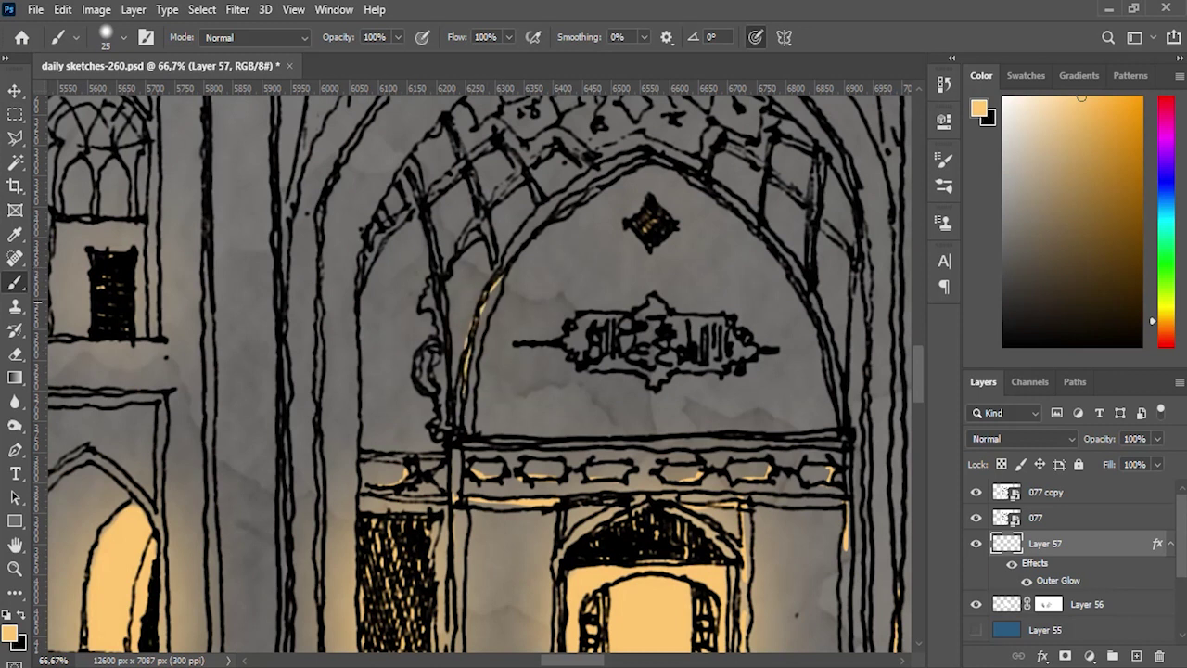
mouse_move(742, 345)
mouse_down()
mouse_move(703, 369)
mouse_move(638, 373)
mouse_up()
Step: Trace light along the right arch line, the vault ribs and the left arch ribs
mouse_move(719, 185)
mouse_down()
mouse_move(803, 280)
mouse_move(836, 358)
mouse_move(842, 423)
mouse_up()
drag(854, 256, 820, 216)
drag(769, 134, 756, 206)
drag(822, 156, 815, 191)
drag(601, 162, 740, 315)
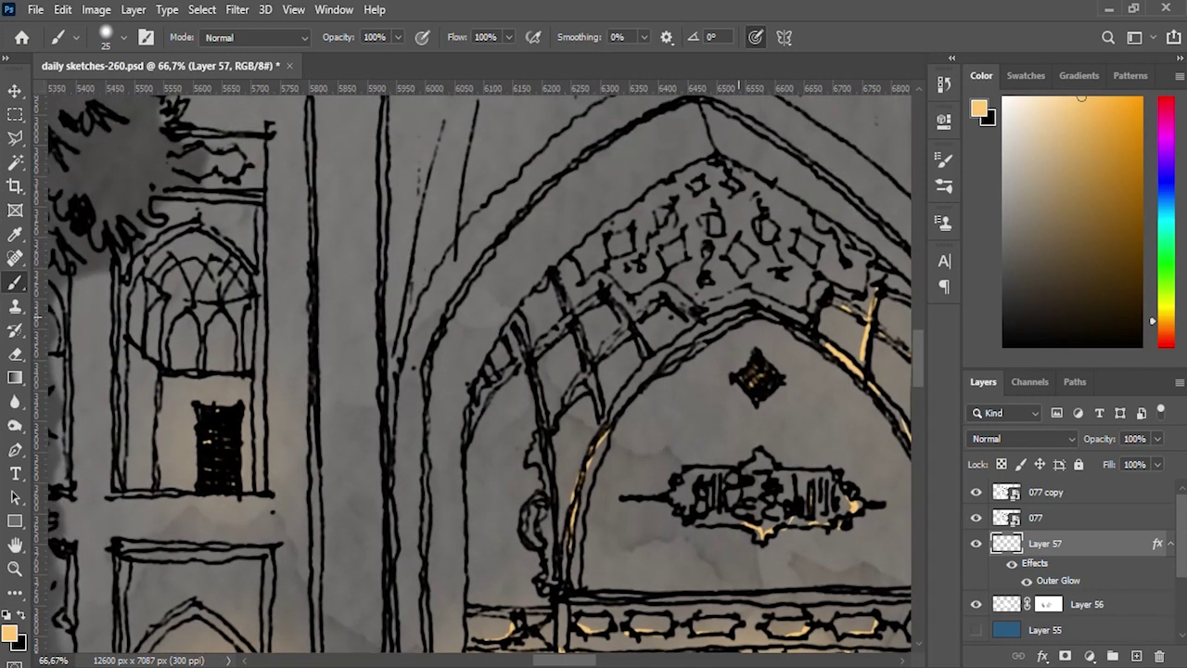
mouse_move(612, 291)
mouse_down()
mouse_move(646, 354)
mouse_move(581, 376)
mouse_move(549, 425)
mouse_up()
mouse_move(525, 324)
mouse_down()
mouse_move(535, 381)
mouse_move(481, 403)
mouse_move(510, 356)
mouse_up()
Step: Fill the diamonds of the arch ornament with yellow and highlight the arch's inner edge
drag(633, 234, 614, 257)
drag(688, 235, 675, 268)
drag(757, 249, 742, 274)
mouse_move(775, 222)
mouse_down()
mouse_move(770, 239)
mouse_move(807, 248)
mouse_move(813, 264)
mouse_up()
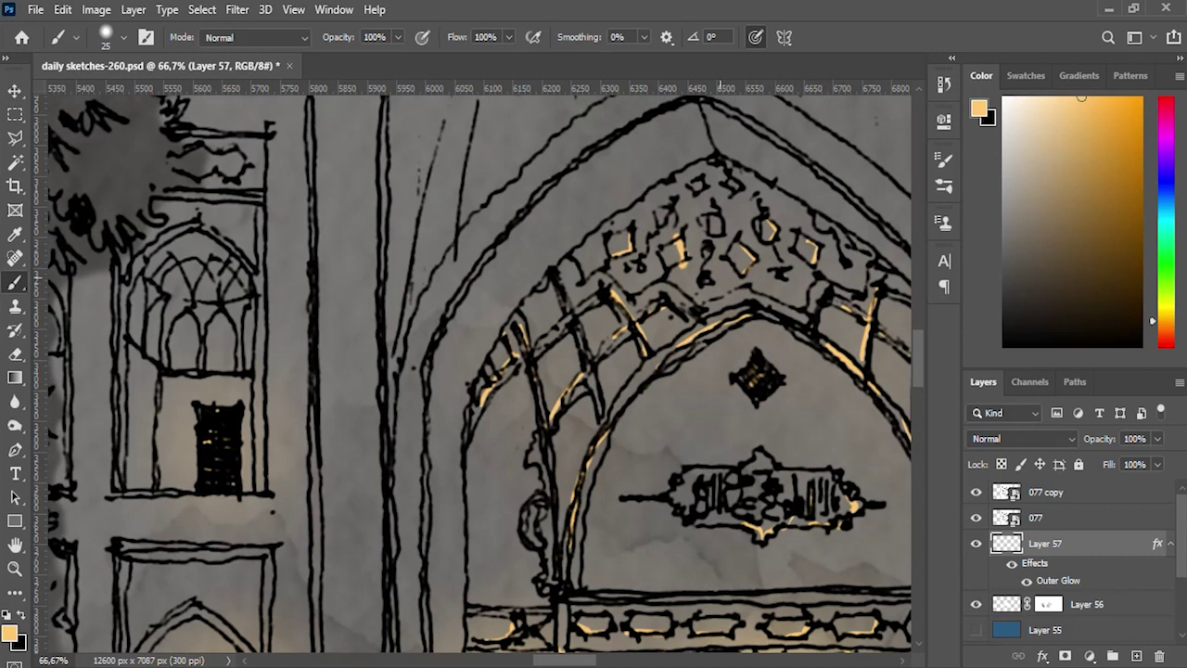
drag(731, 206, 722, 232)
drag(742, 295, 721, 306)
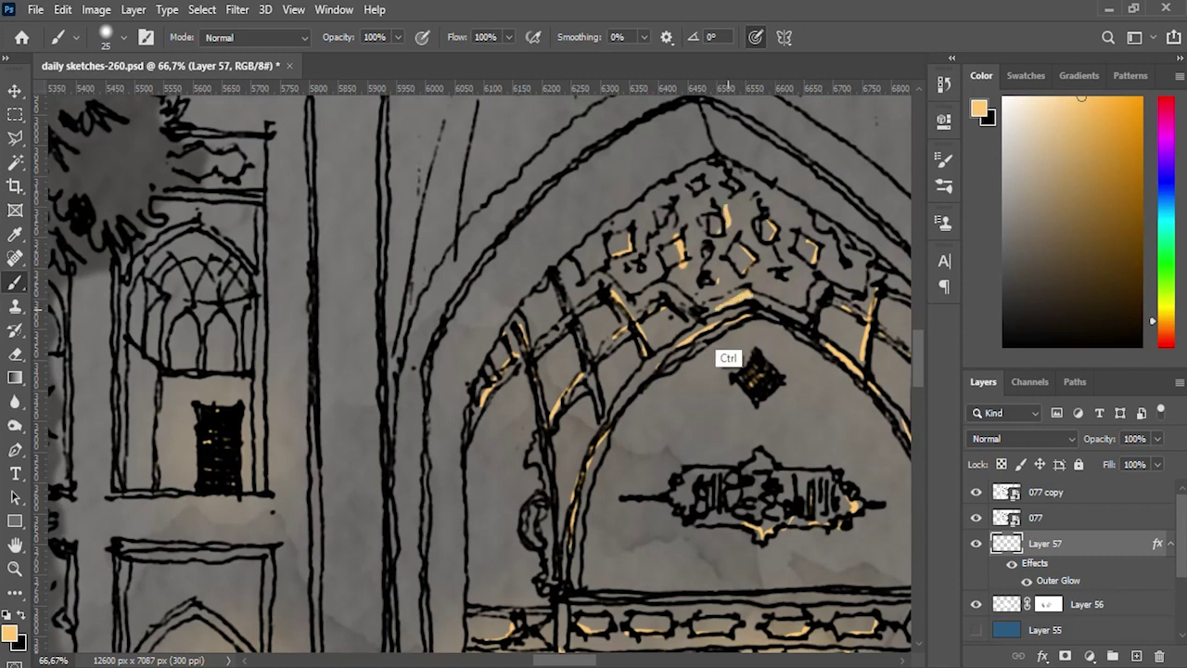
Step: Zoom in to inspect the ornament strokes, then return to the brush and zoom out
key(z)
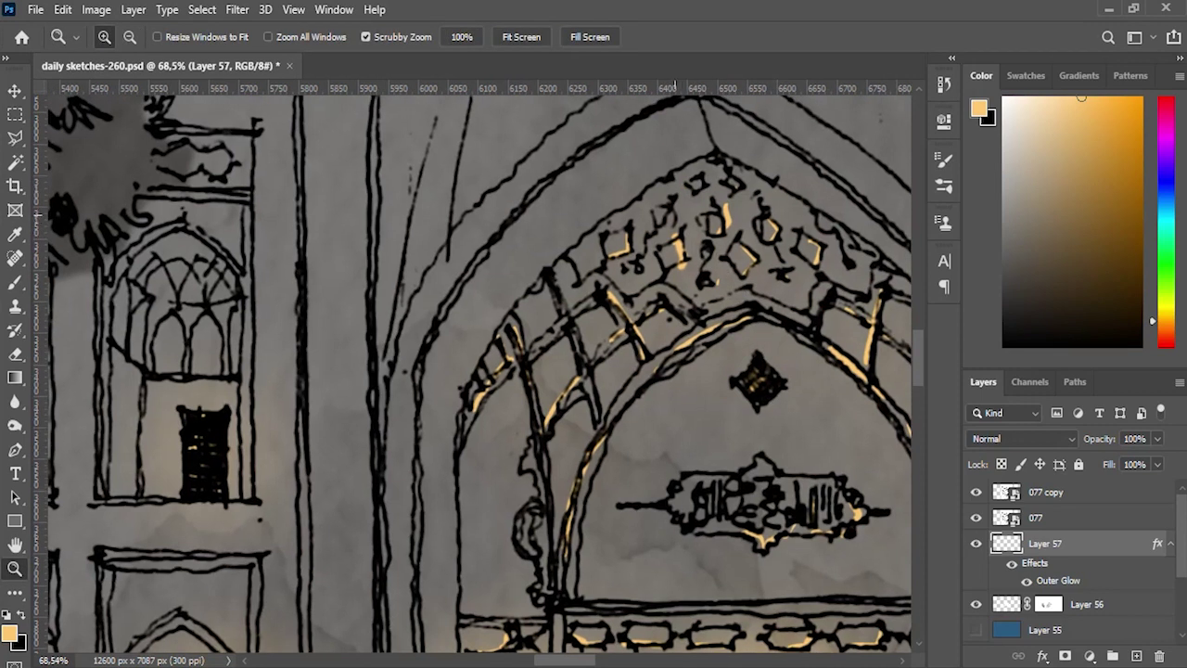
click(658, 232)
click(650, 260)
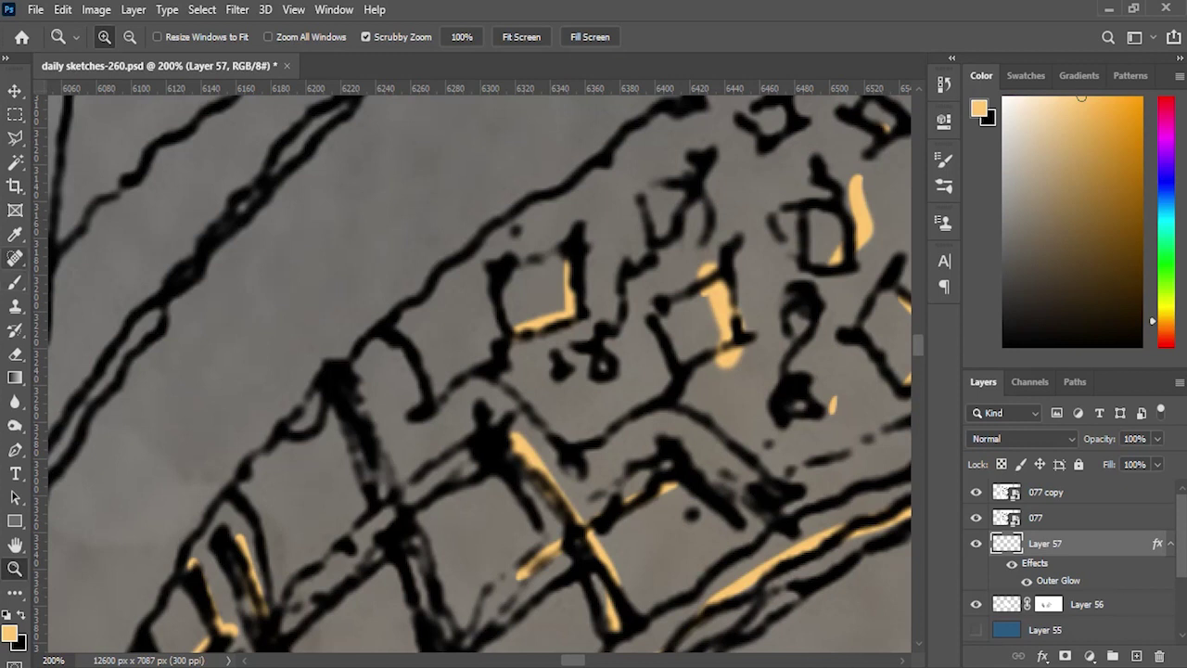
click(15, 281)
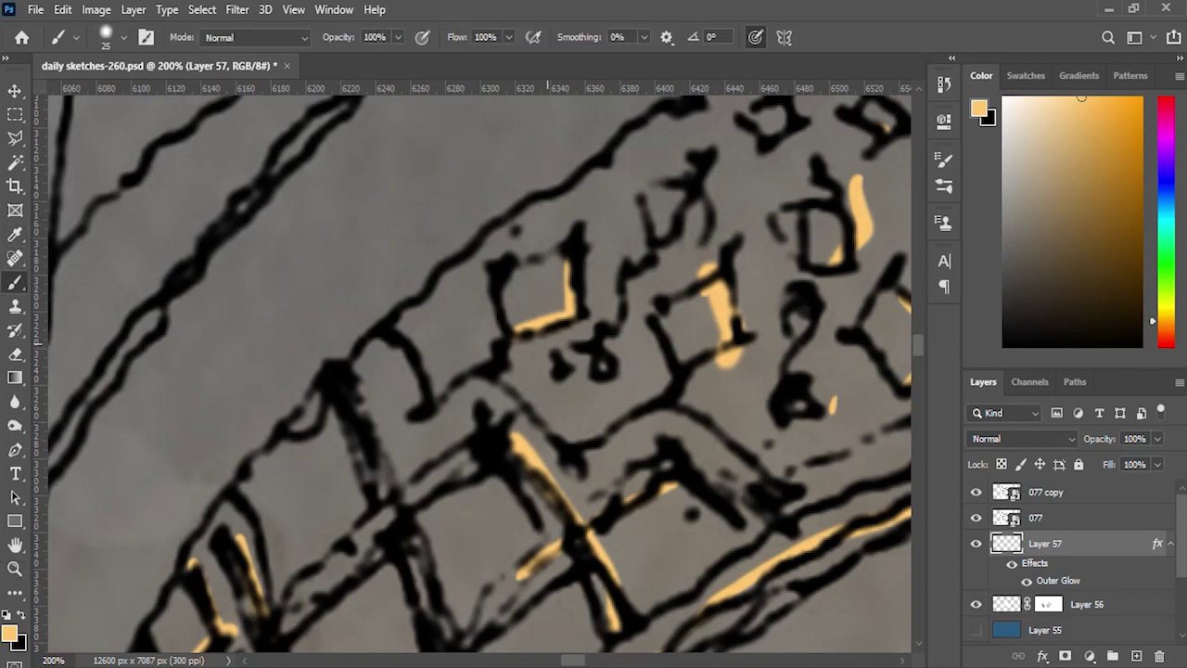
key(ctrl+minus)
key(ctrl+minus)
key(ctrl+minus)
key(ctrl+minus)
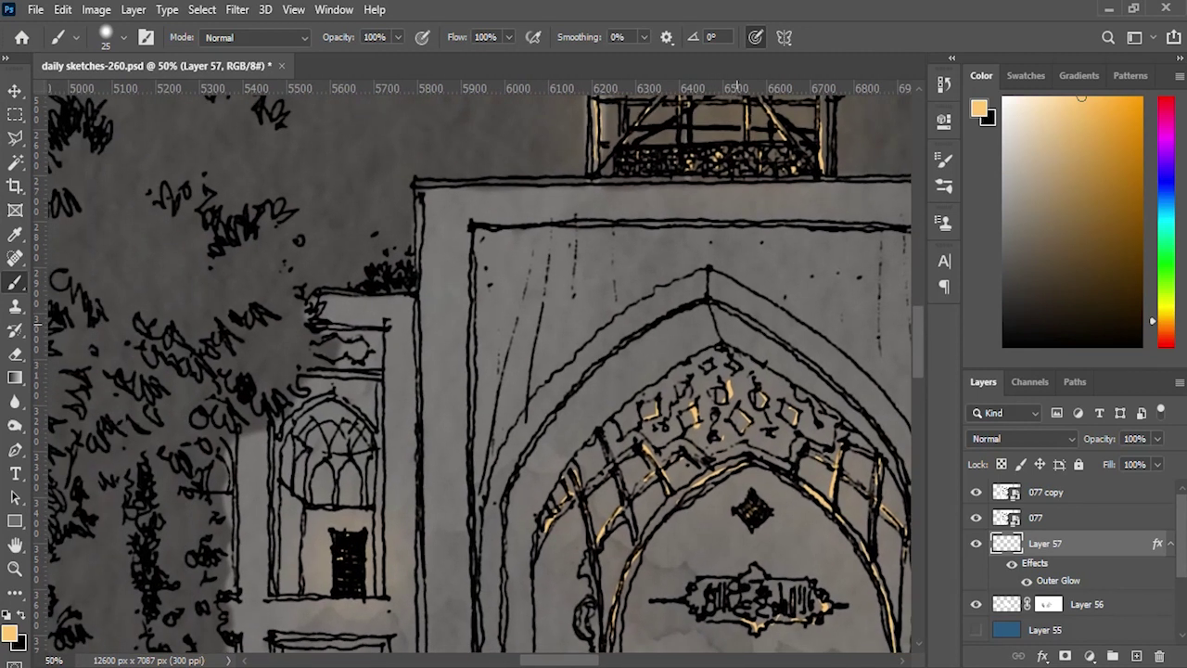
Step: Add glow along the arch's right edge, the top ledge and the left vertical line
drag(721, 302, 859, 408)
mouse_move(710, 223)
mouse_down()
mouse_move(508, 224)
mouse_move(473, 303)
mouse_up()
drag(473, 236, 470, 436)
Step: Trace glow on the side window's arch, columns and sill, redoing the sill stroke
mouse_move(330, 394)
mouse_down()
mouse_move(371, 428)
mouse_move(362, 507)
mouse_up()
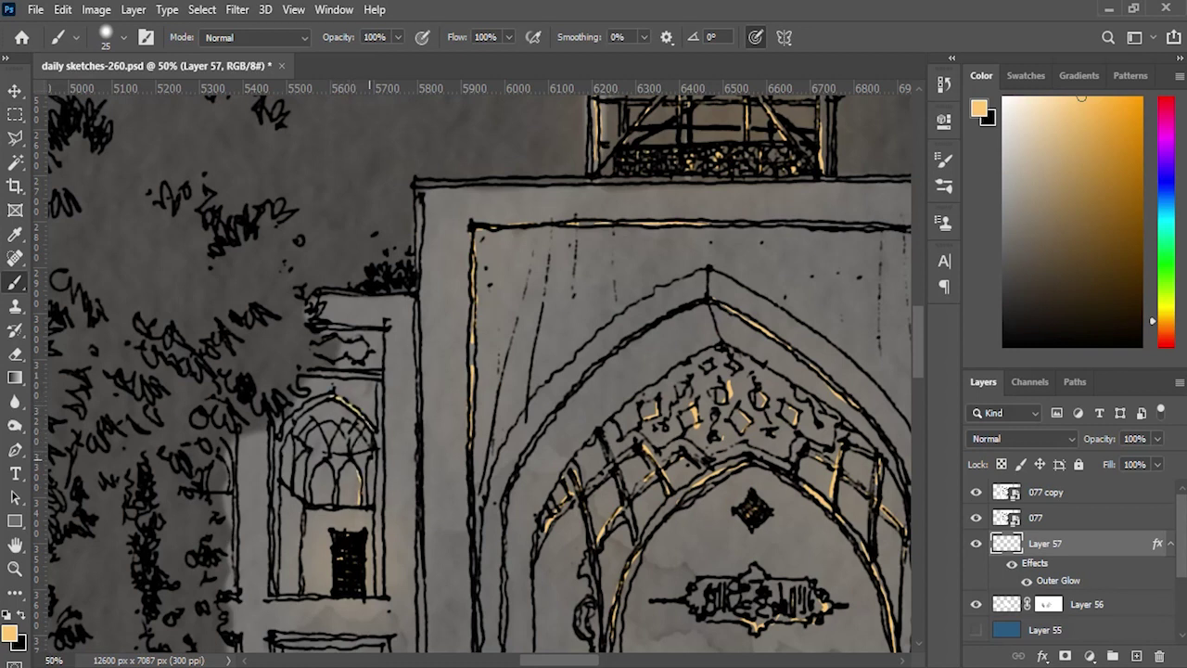
drag(332, 466, 329, 505)
mouse_move(305, 449)
mouse_down()
mouse_move(305, 493)
mouse_move(289, 478)
mouse_up()
drag(346, 510, 295, 509)
drag(299, 501, 299, 535)
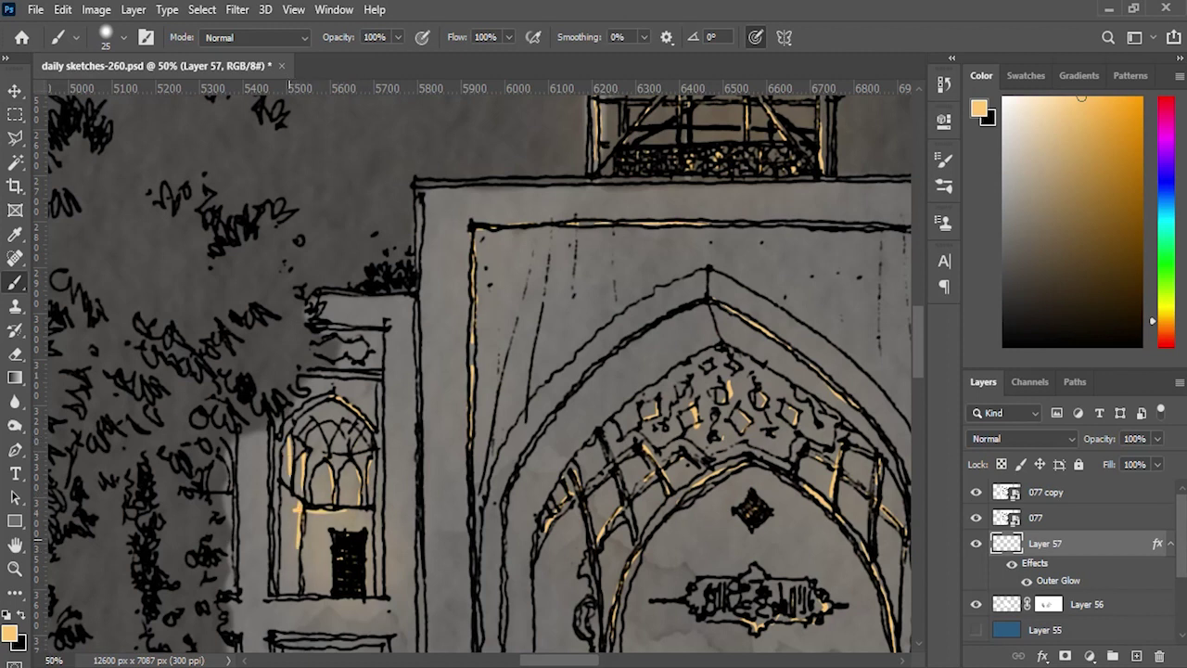
key(ctrl+z)
mouse_move(371, 508)
mouse_down()
mouse_move(299, 508)
mouse_move(300, 556)
mouse_move(509, 410)
mouse_up()
Step: Light the lower doorway's edge and the central and left arched window tracery
mouse_move(464, 442)
mouse_down()
mouse_move(450, 543)
mouse_move(594, 457)
mouse_move(760, 457)
mouse_move(779, 421)
mouse_up()
drag(429, 323, 442, 367)
mouse_move(451, 287)
mouse_down()
mouse_move(412, 328)
mouse_move(397, 490)
mouse_up()
mouse_move(325, 316)
mouse_down()
mouse_move(336, 338)
mouse_move(321, 353)
mouse_move(337, 366)
mouse_up()
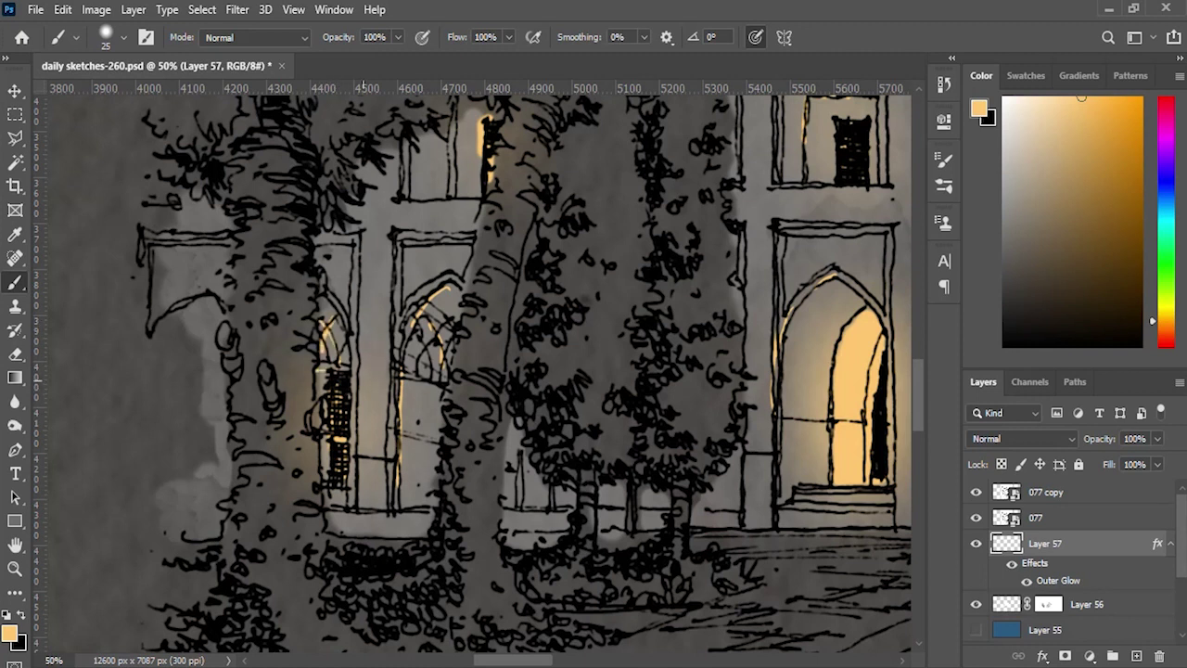
drag(426, 377, 464, 553)
drag(492, 269, 493, 369)
scroll(492, 330, down, 2)
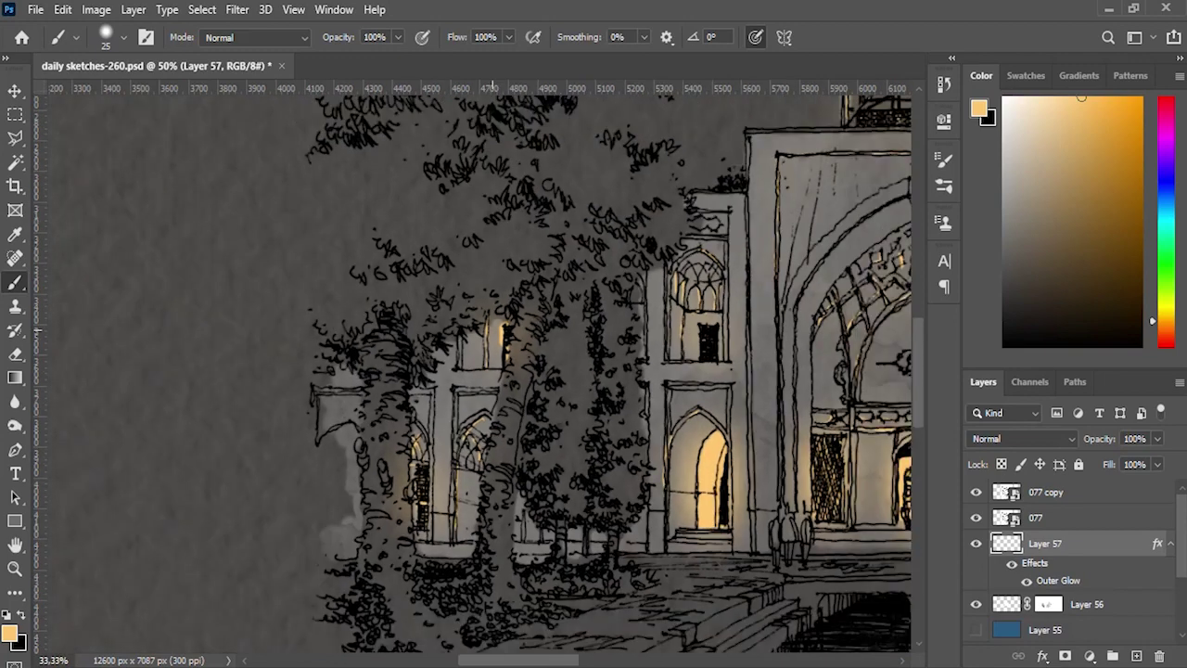
scroll(492, 329, down, 2)
scroll(491, 329, down, 1)
scroll(492, 329, up, 1)
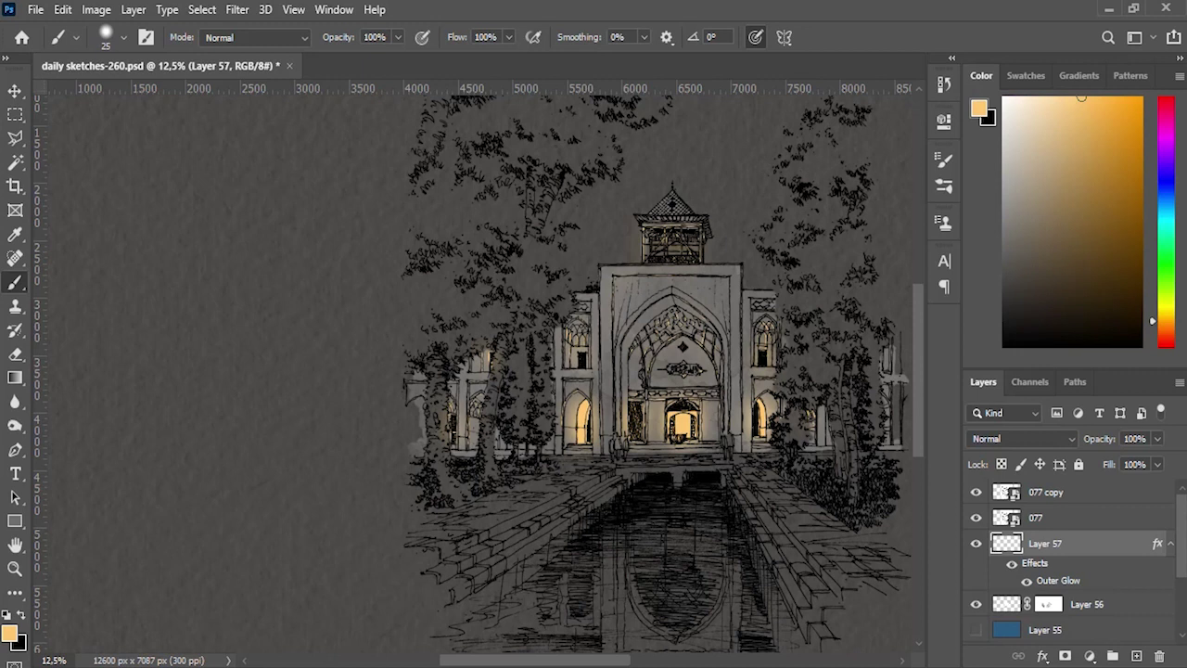
Step: Add a new Overlay layer with a warmer orange foreground colour
click(1135, 656)
scroll(547, 473, down, 1)
scroll(746, 408, up, 2)
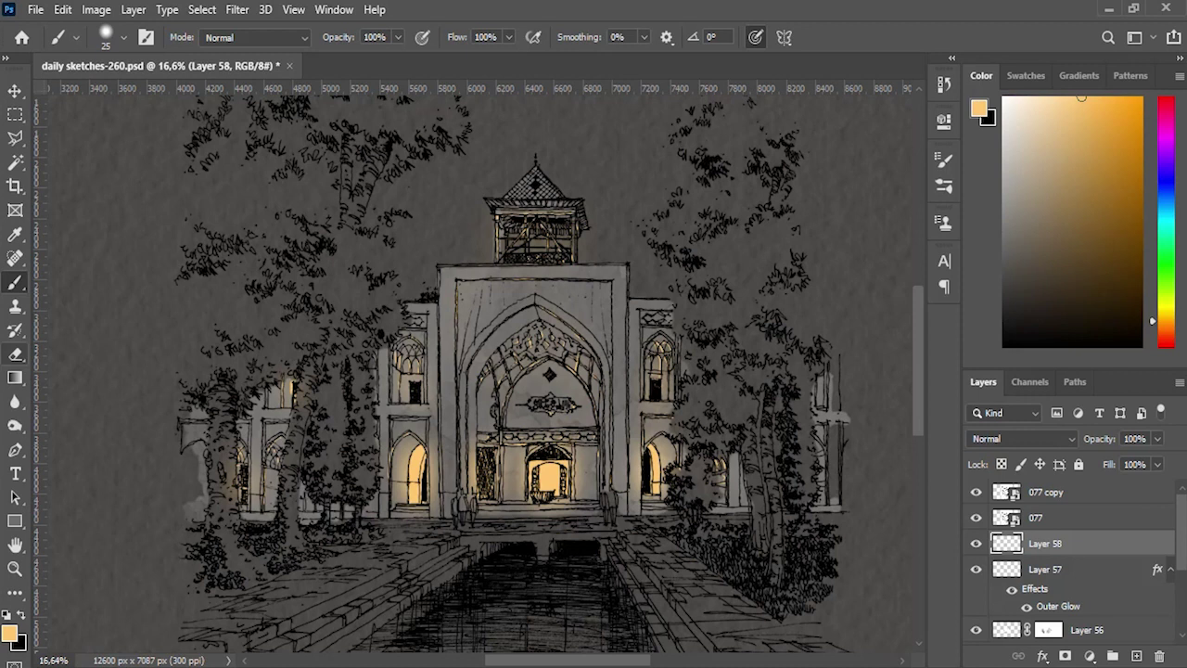
click(10, 633)
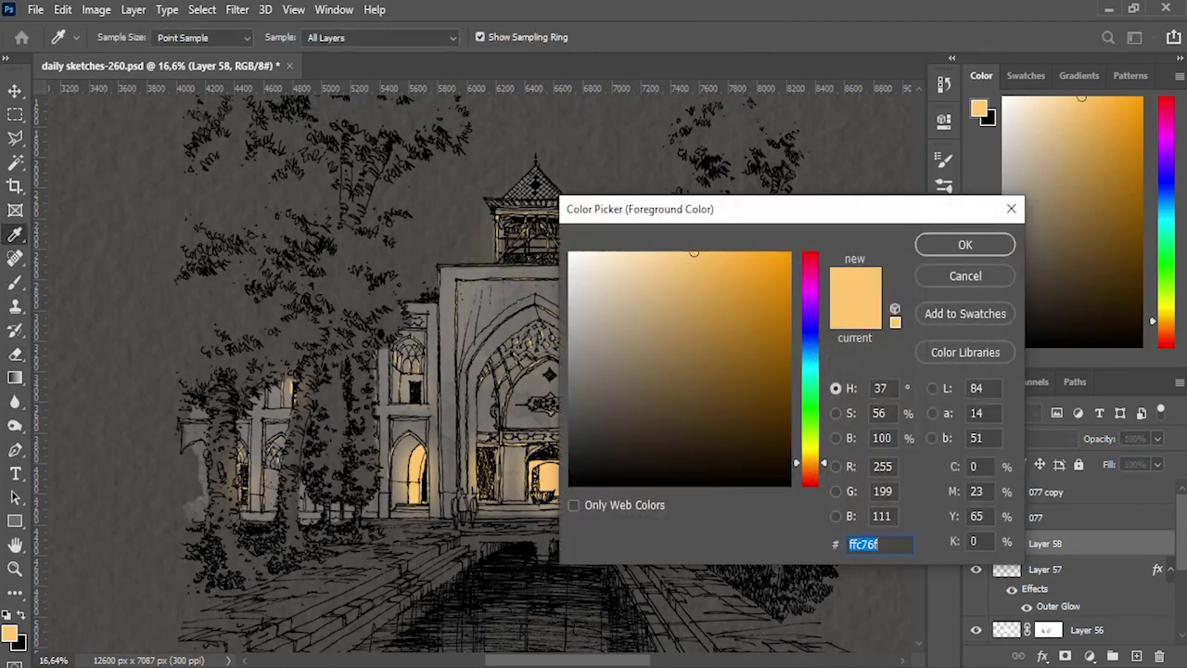
text(ffaf6f)
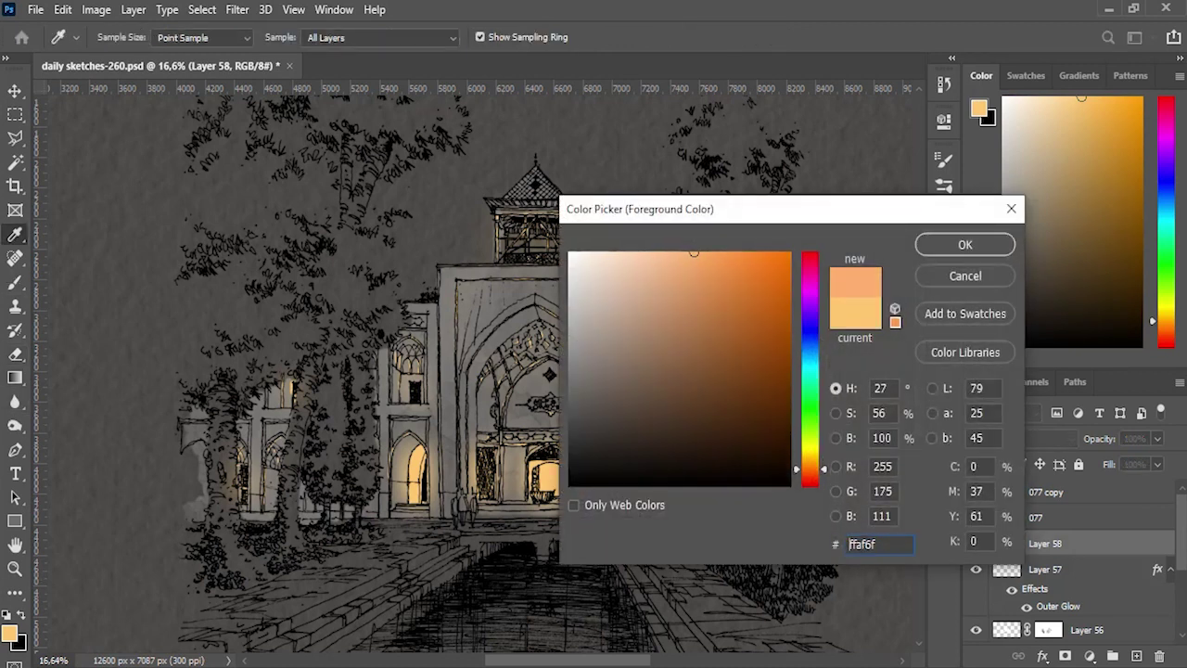
text(f9b06a)
key(Return)
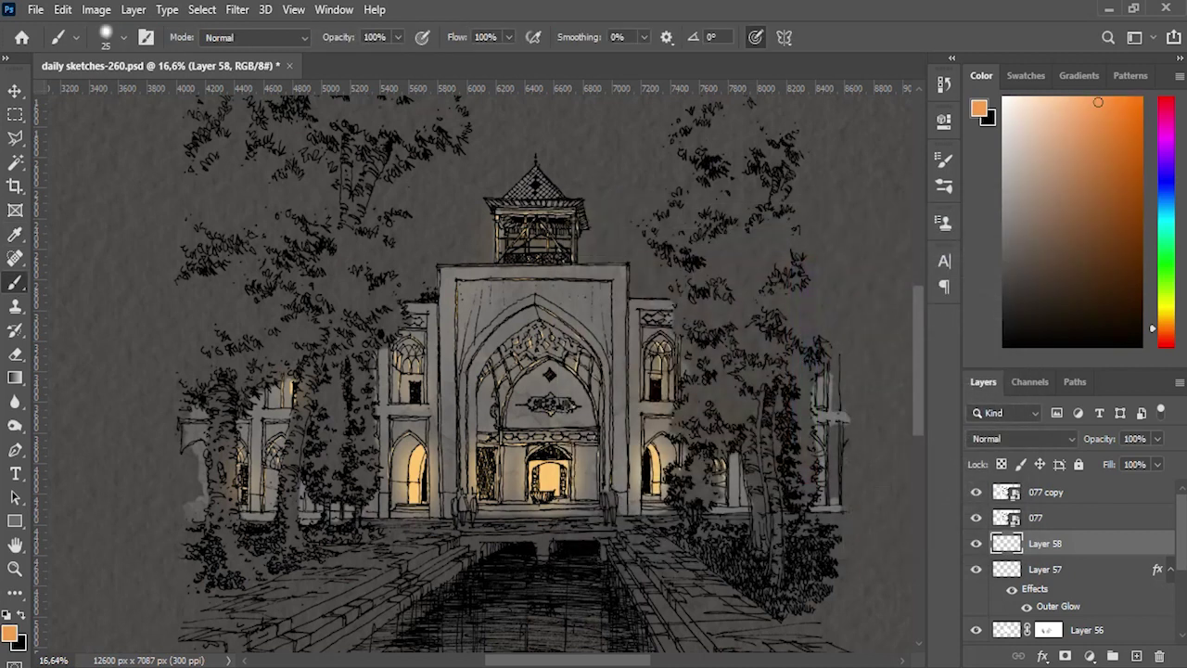
click(1020, 438)
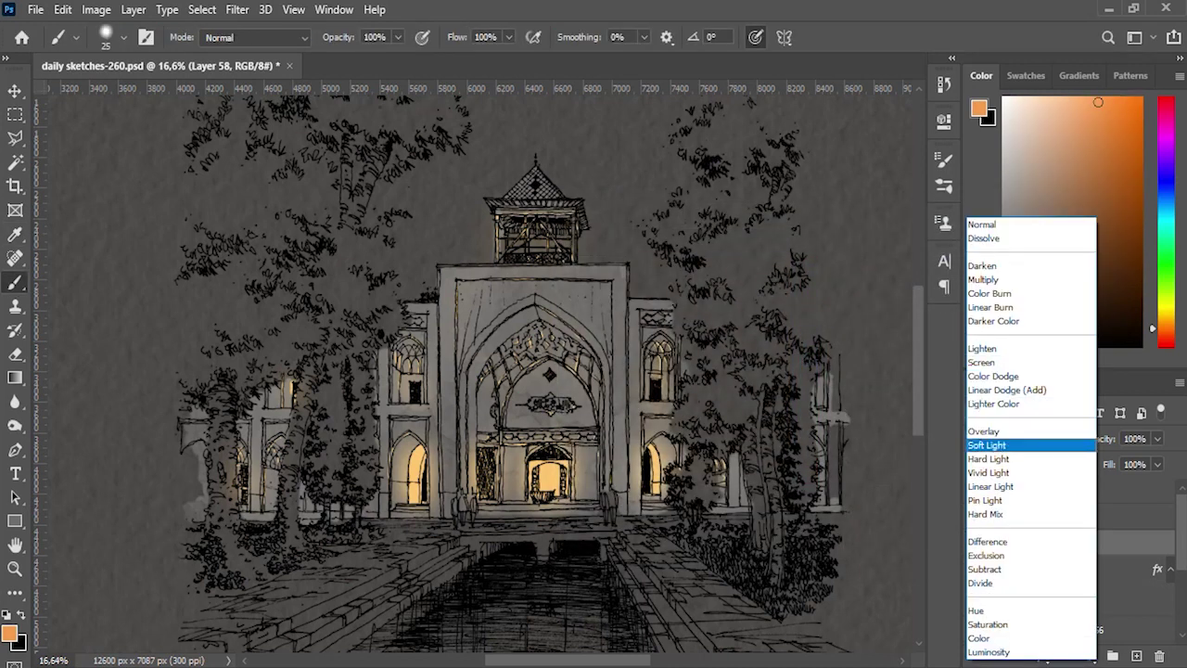
click(1011, 428)
Step: Enlarge the soft brush to about 927 px and build a glow over the central archway
drag(523, 416, 594, 417)
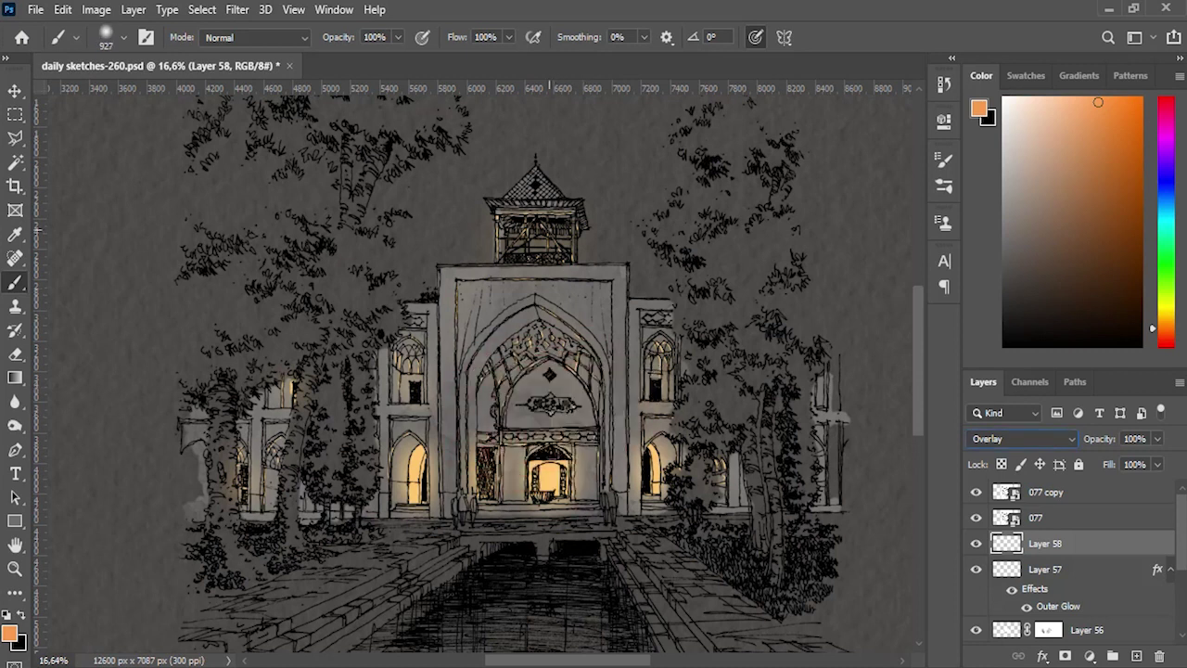
click(552, 440)
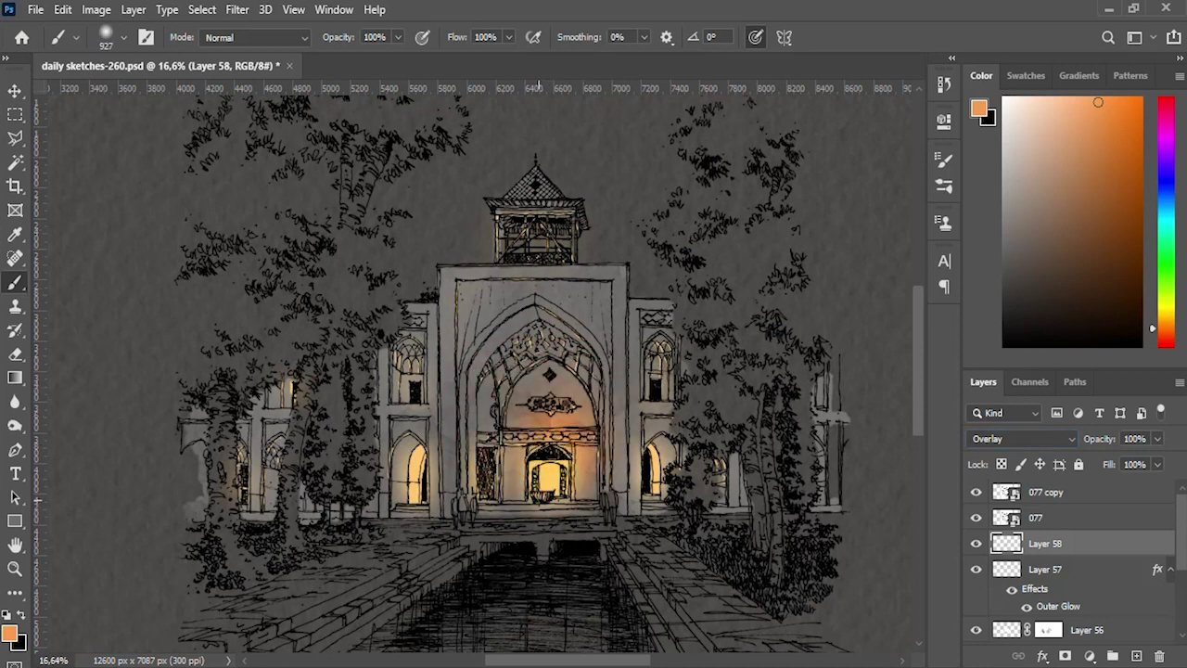
key(ctrl+z)
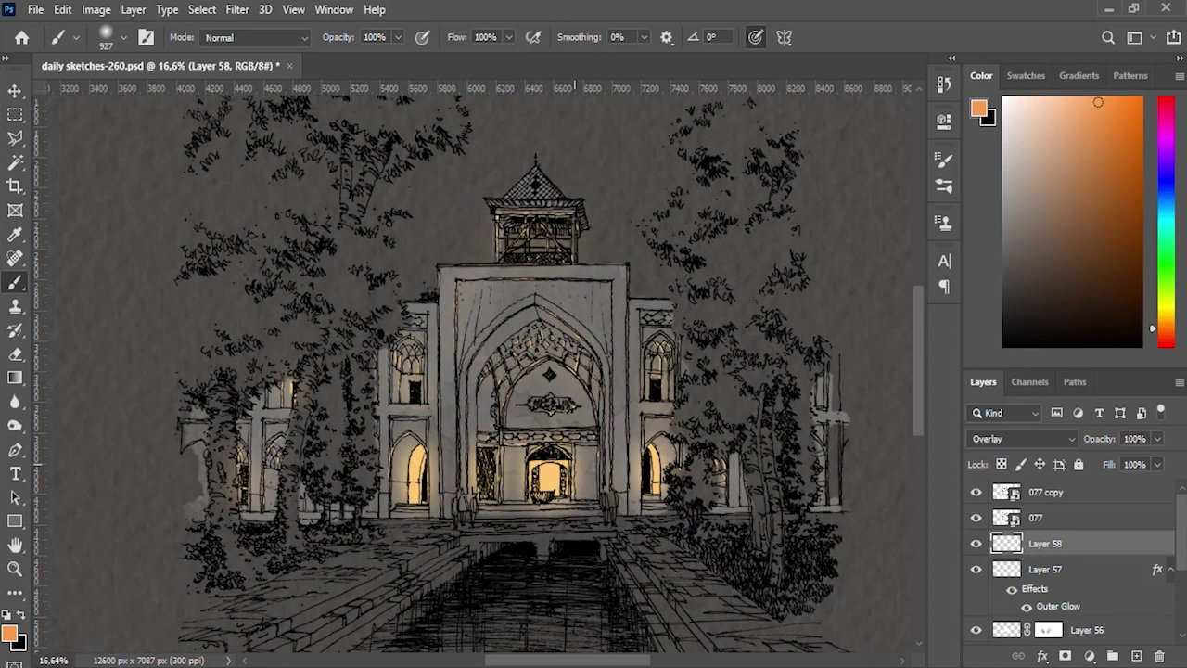
click(562, 385)
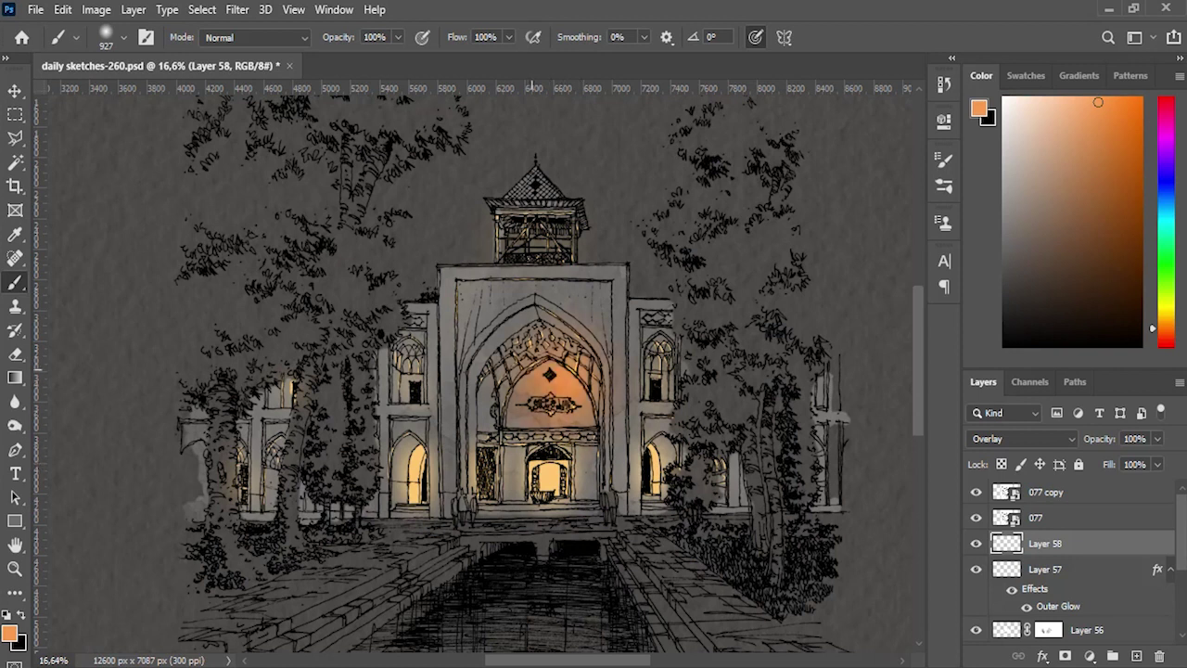
click(530, 366)
Step: Shrink the brush to 698 px and dab glows over the side doorways and windows
drag(636, 344, 677, 345)
click(675, 345)
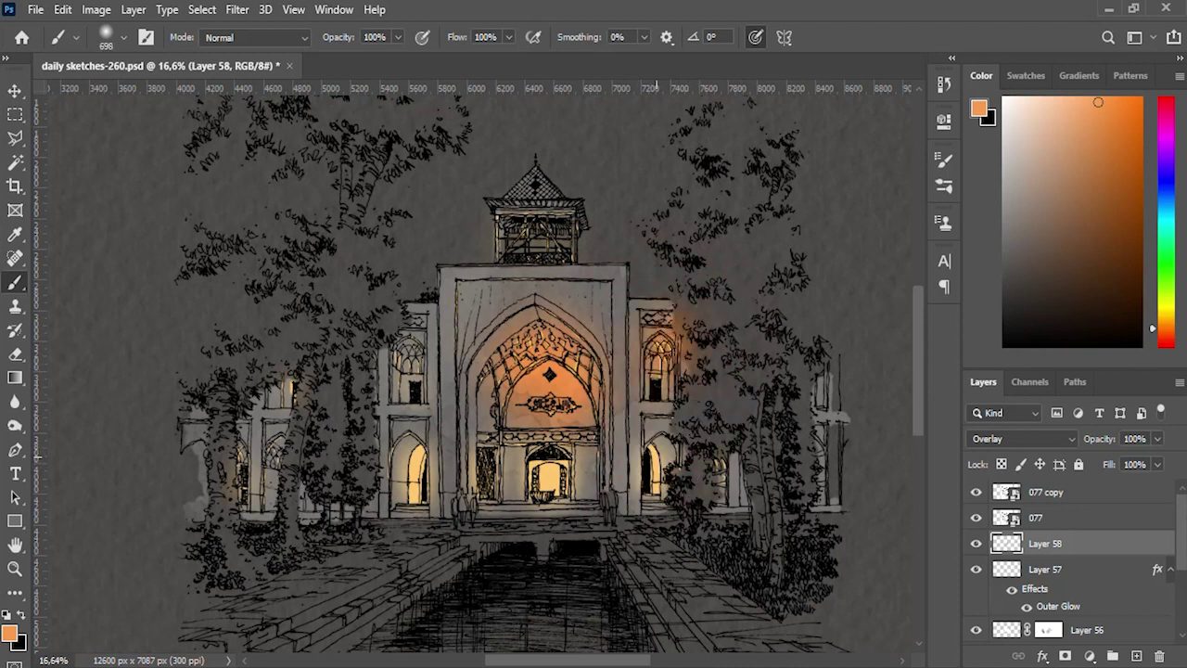
click(665, 455)
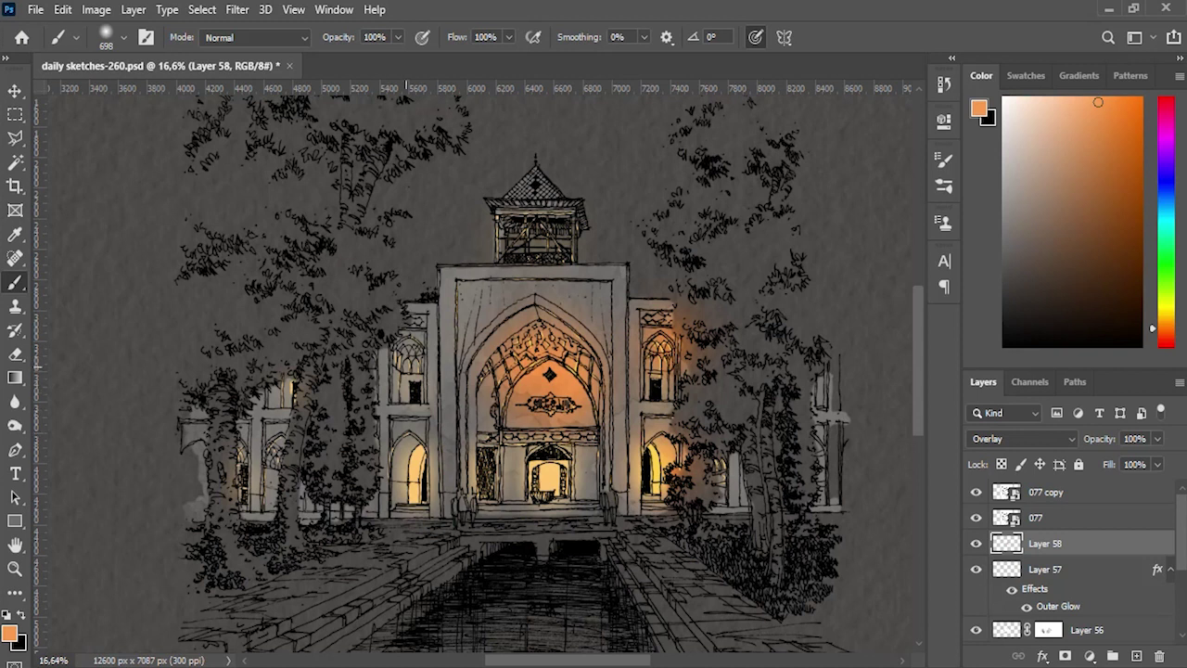
click(400, 367)
click(410, 461)
click(280, 388)
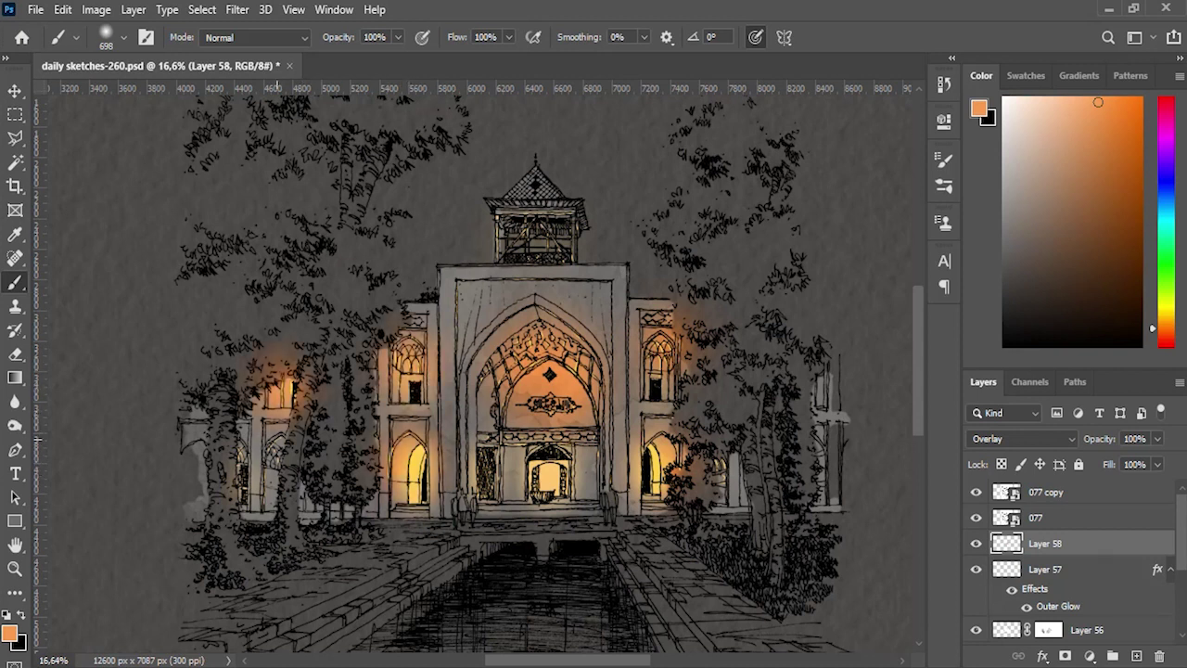
click(271, 447)
Step: Add soft orange glows over the tower lantern and beside the dome top
click(527, 234)
click(538, 191)
key(ctrl+z)
key(ctrl+z)
click(567, 203)
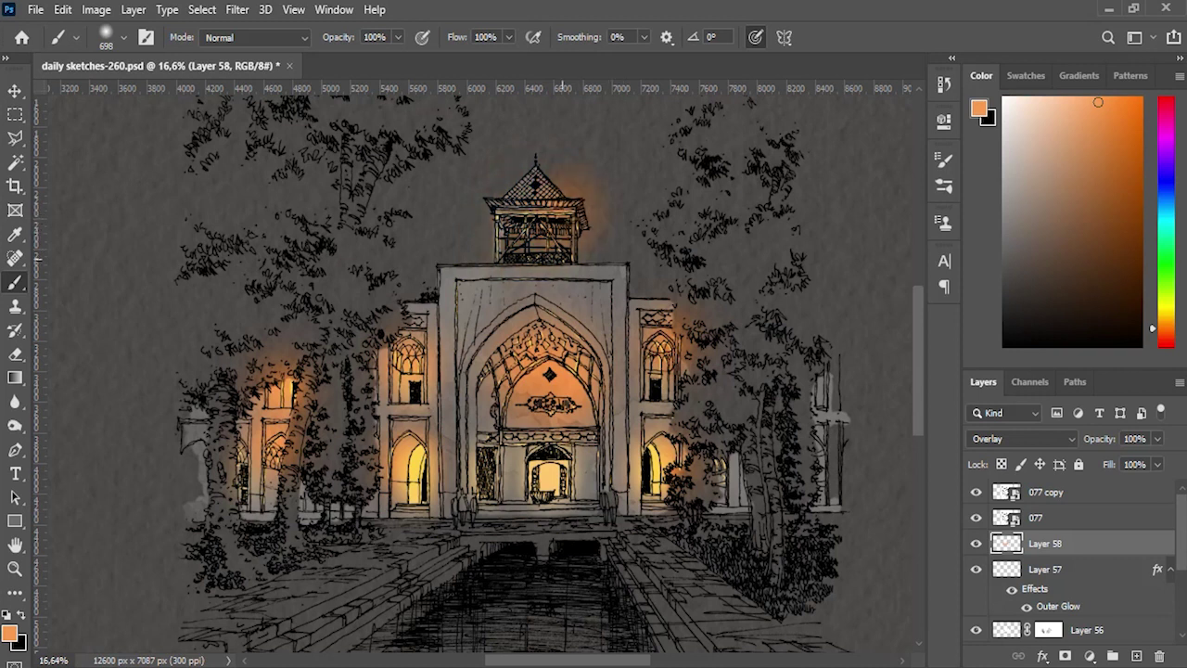
click(525, 225)
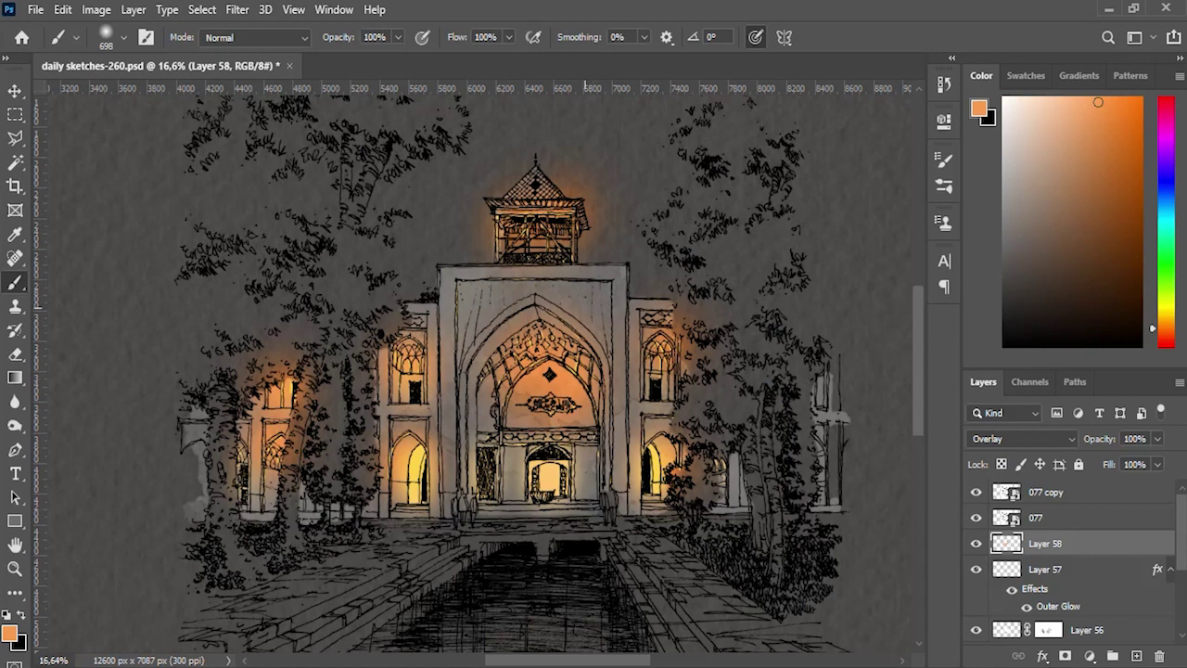
scroll(476, 267, up, 1)
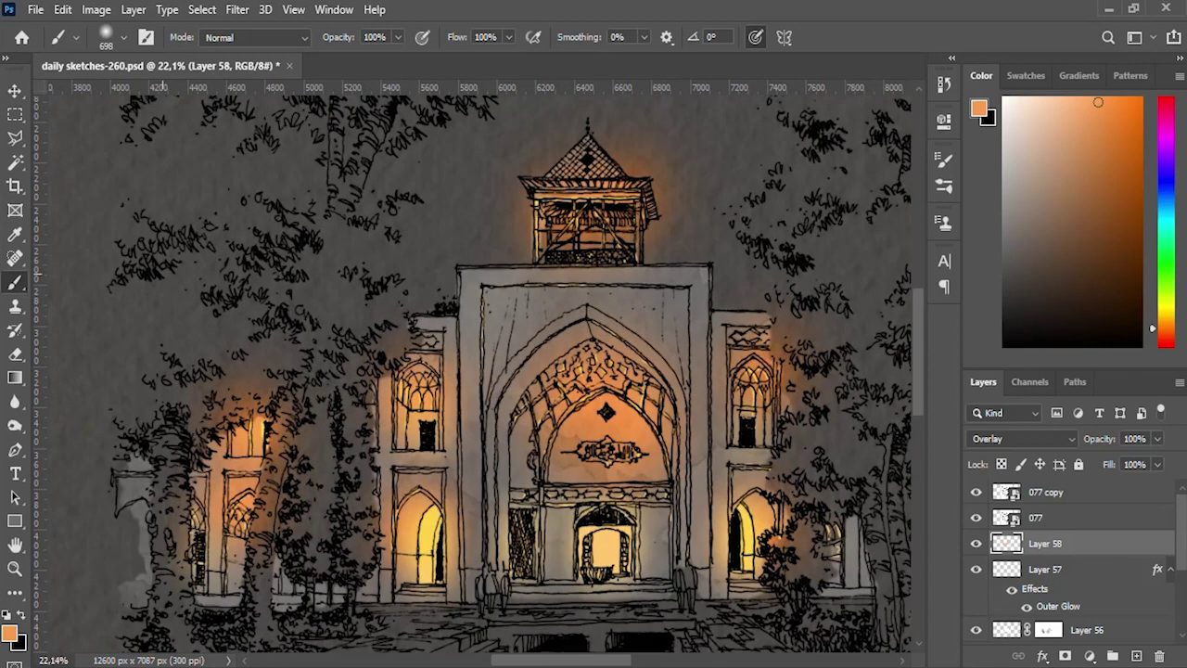
key(m)
mouse_move(439, 287)
mouse_down()
mouse_move(482, 498)
mouse_move(448, 448)
mouse_up()
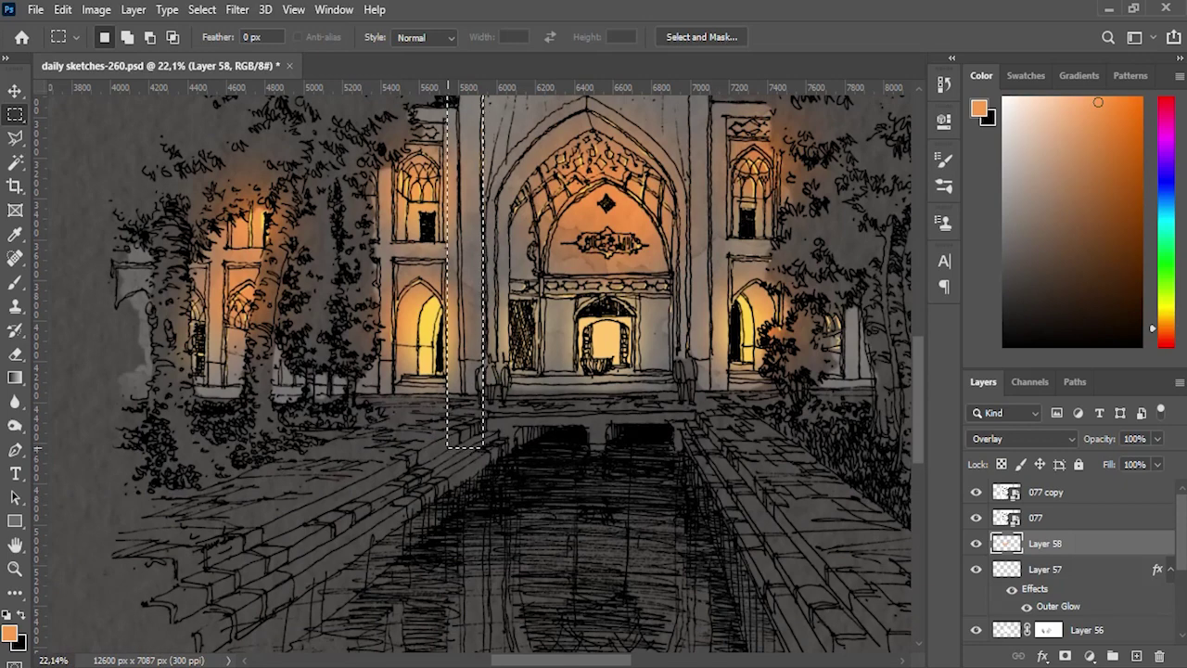
key(ctrl+d)
scroll(385, 278, up, 2)
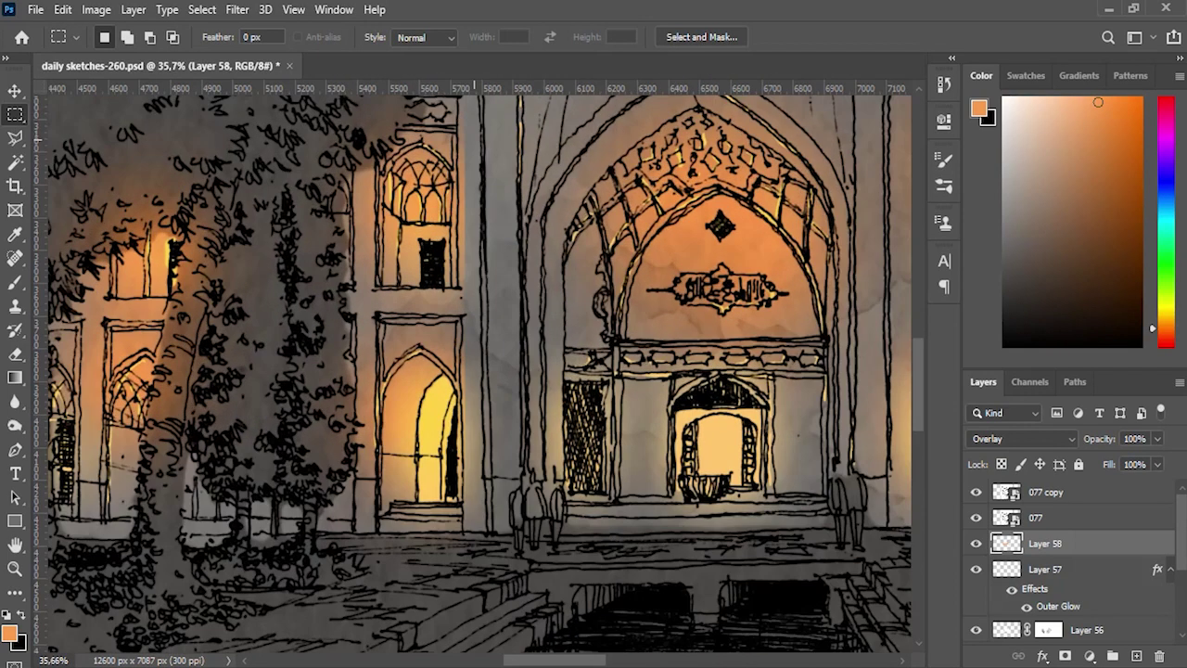
scroll(556, 185, up, 1)
drag(483, 173, 461, 401)
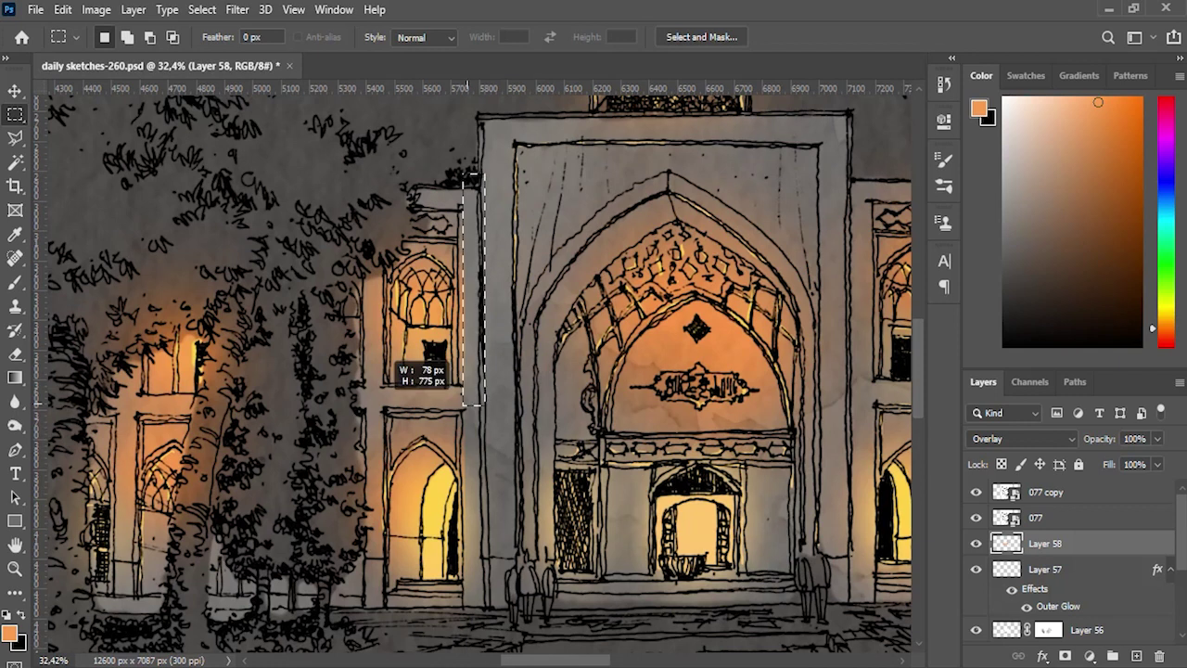
drag(471, 388, 365, 434)
key(ctrl+d)
scroll(445, 417, down, 3)
scroll(658, 278, up, 2)
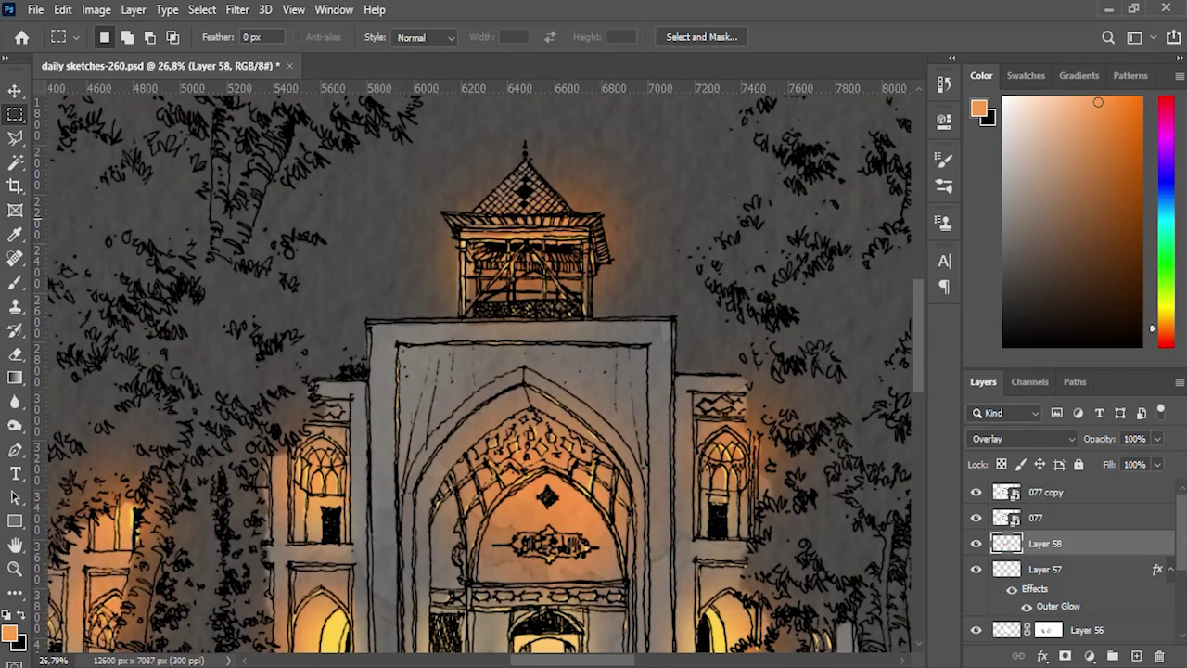
Step: Set the Eraser to 100 px size and 69% hardness
key(e)
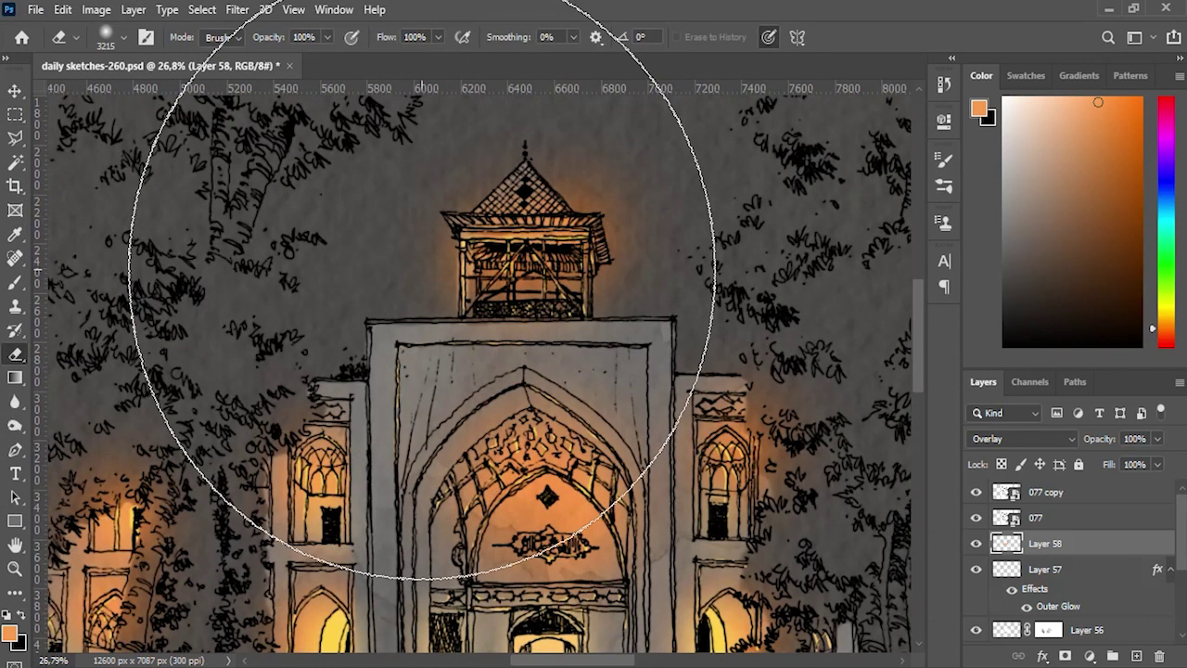
click(111, 37)
text(59)
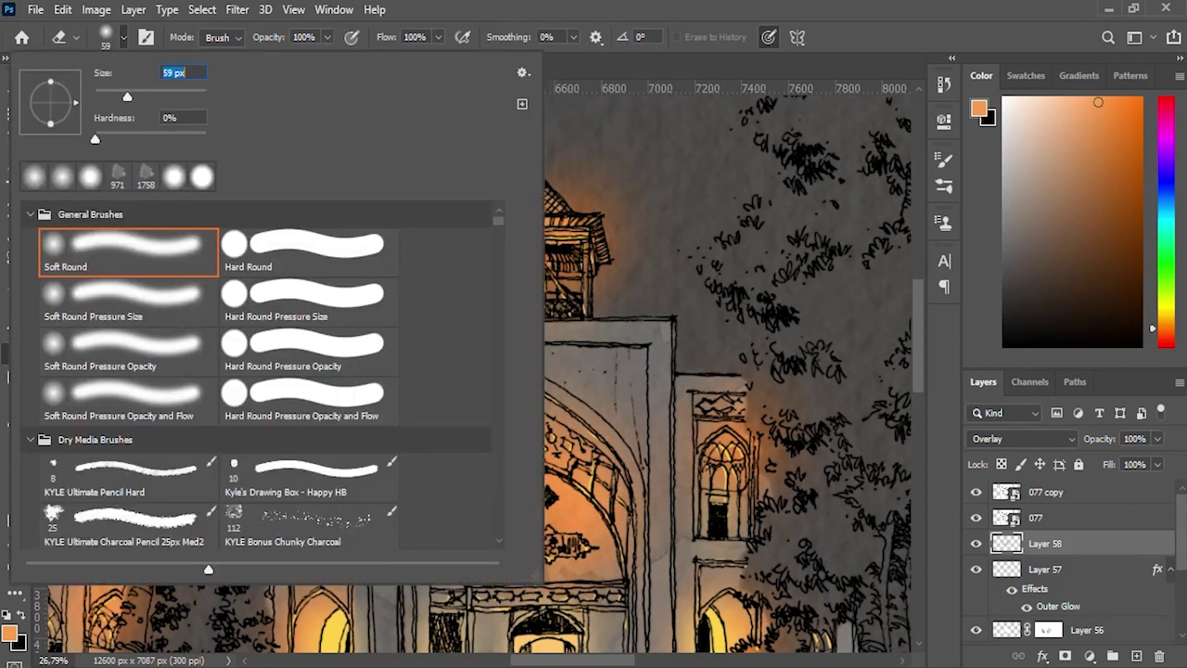
key(Return)
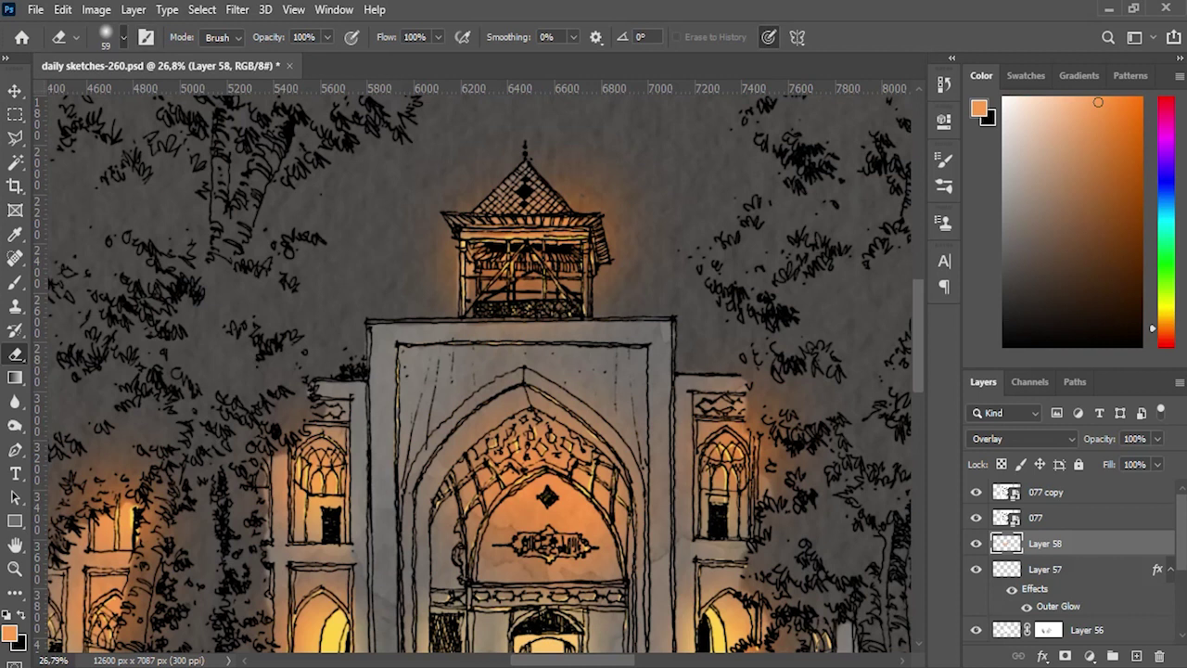
click(123, 37)
text(100)
key(Tab)
text(69)
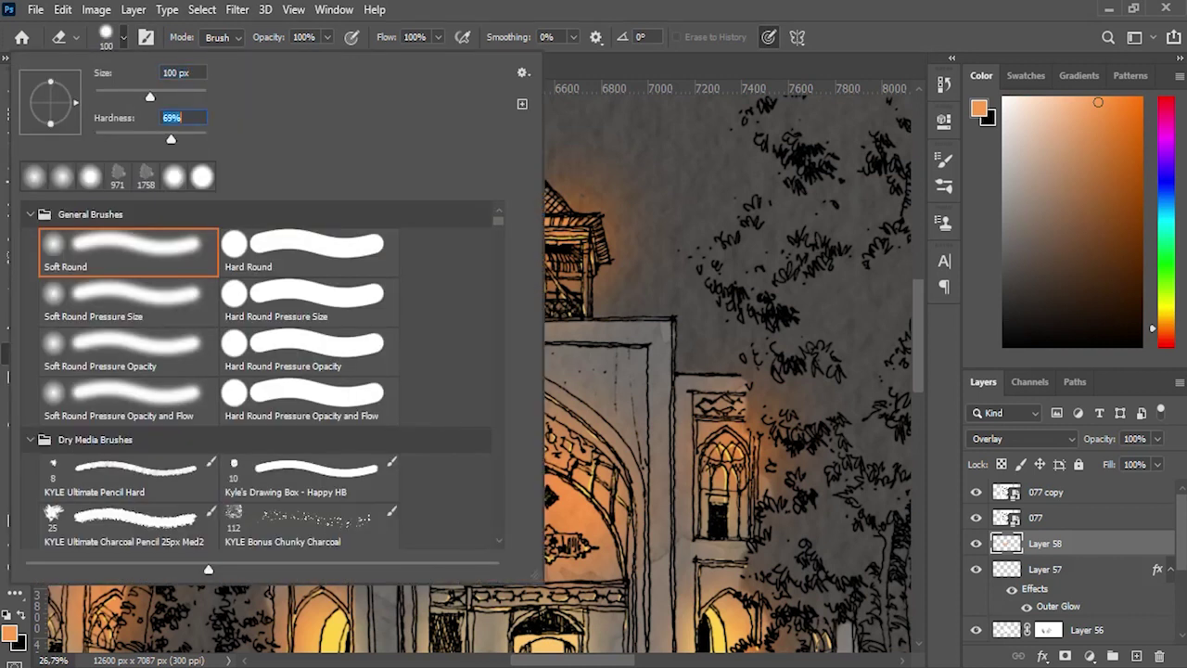
key(Return)
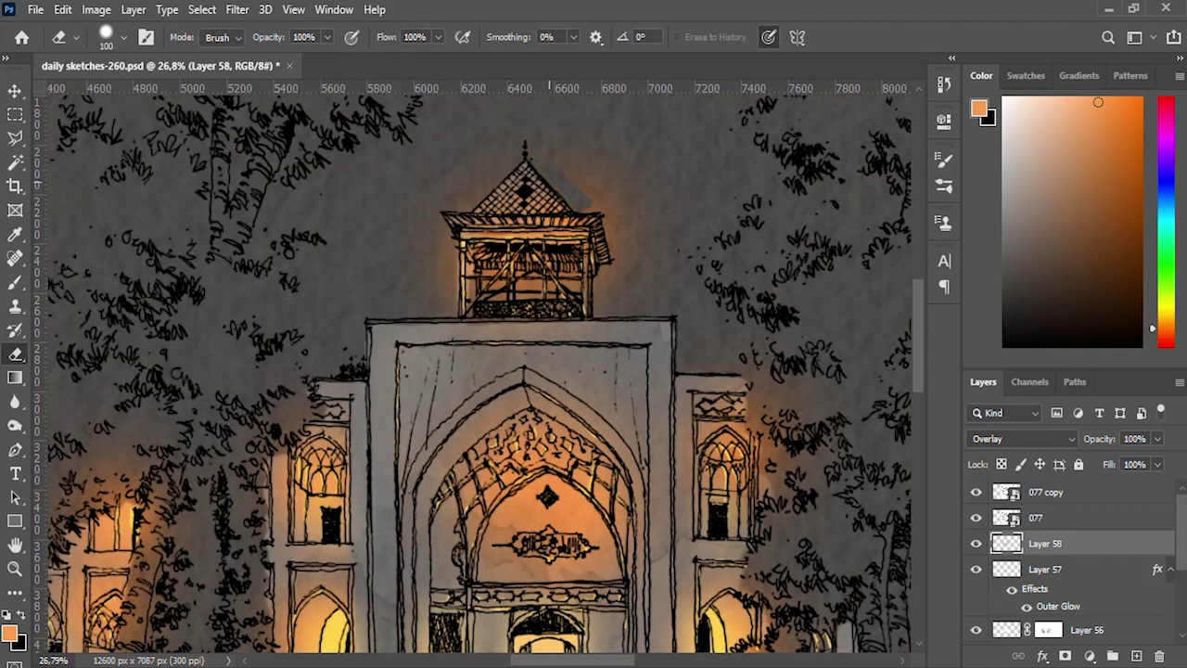
Step: Erase the orange glow along the tower roof and both tower edges
drag(560, 204, 484, 207)
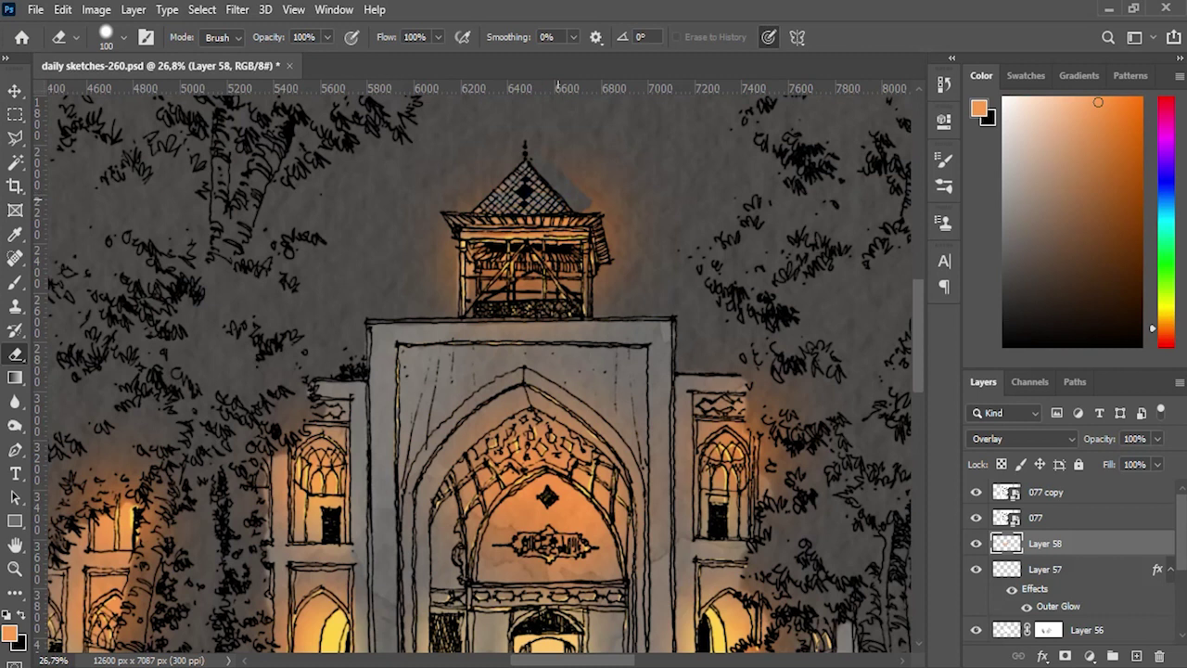
mouse_move(585, 202)
mouse_down()
mouse_move(614, 223)
mouse_move(603, 291)
mouse_up()
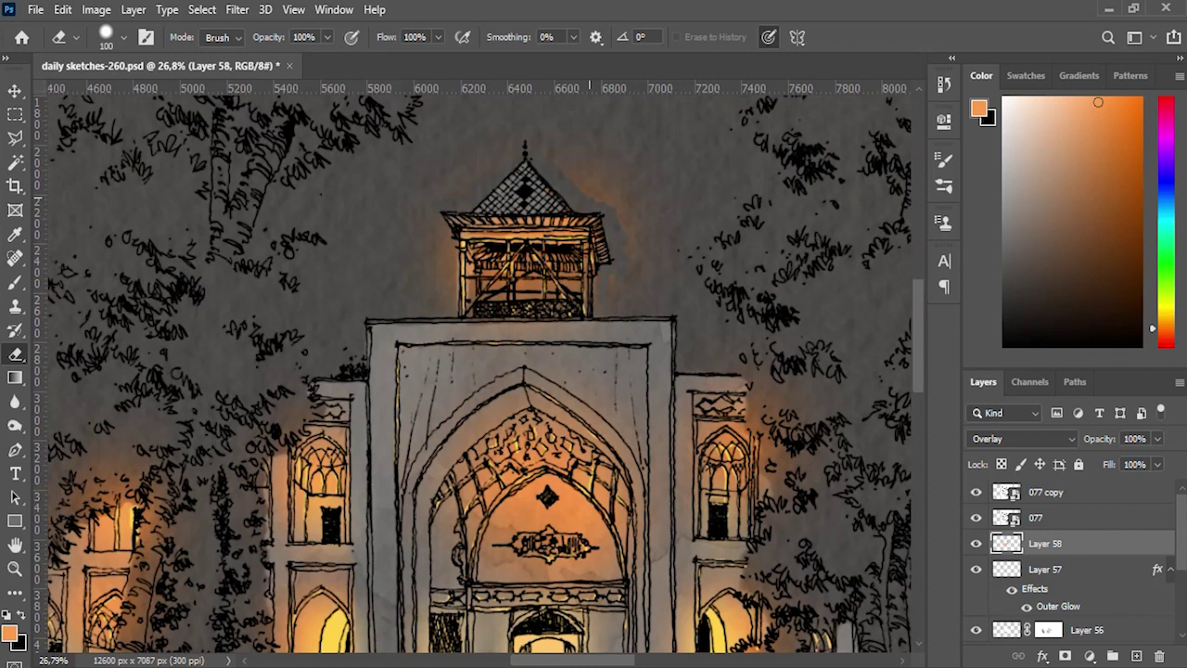
mouse_move(625, 229)
mouse_down()
mouse_move(604, 193)
mouse_move(580, 186)
mouse_up()
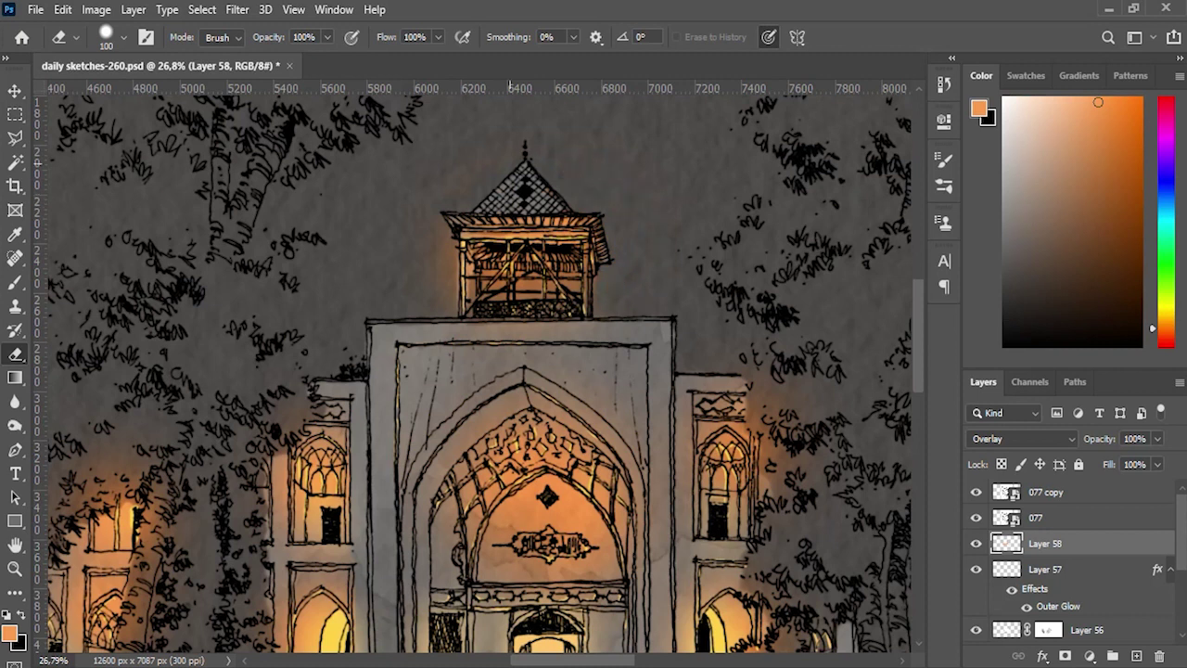
mouse_move(454, 299)
mouse_down()
mouse_move(453, 263)
mouse_move(503, 286)
mouse_move(505, 271)
mouse_move(506, 295)
mouse_move(540, 278)
mouse_move(525, 284)
mouse_move(577, 282)
mouse_move(536, 274)
mouse_up()
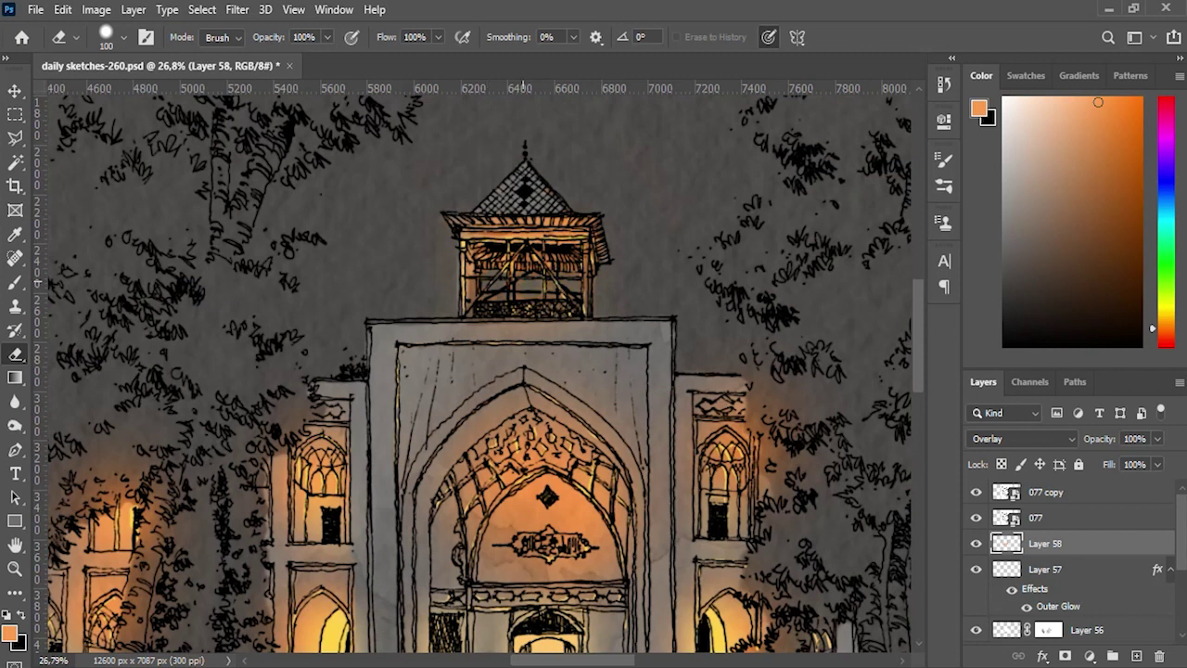
drag(471, 295, 471, 266)
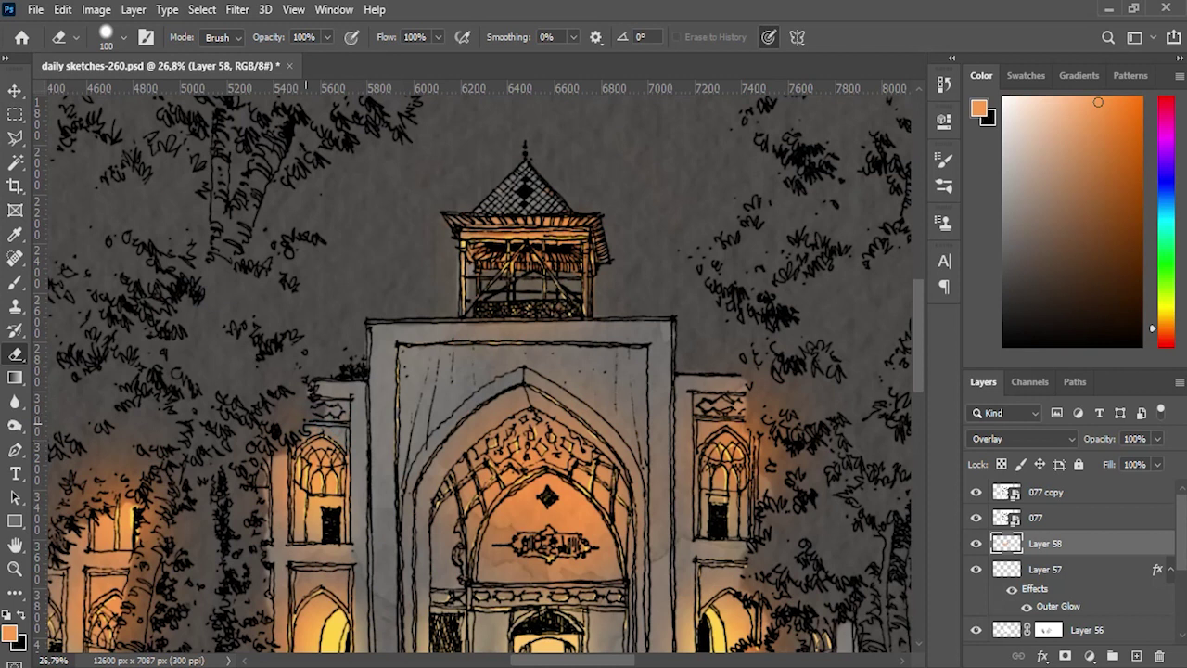
Step: Erase leftover glow on the left wing, right-hand window and portal's right edge
mouse_move(284, 449)
mouse_down()
mouse_move(282, 542)
mouse_move(322, 554)
mouse_up()
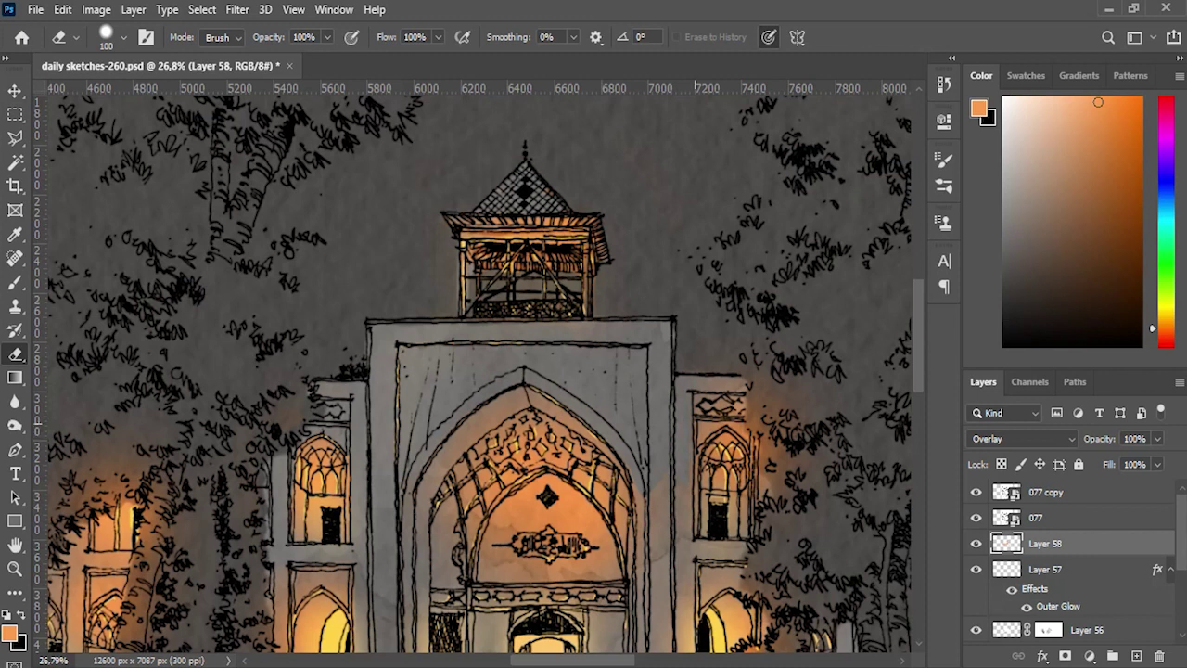
drag(744, 432, 716, 404)
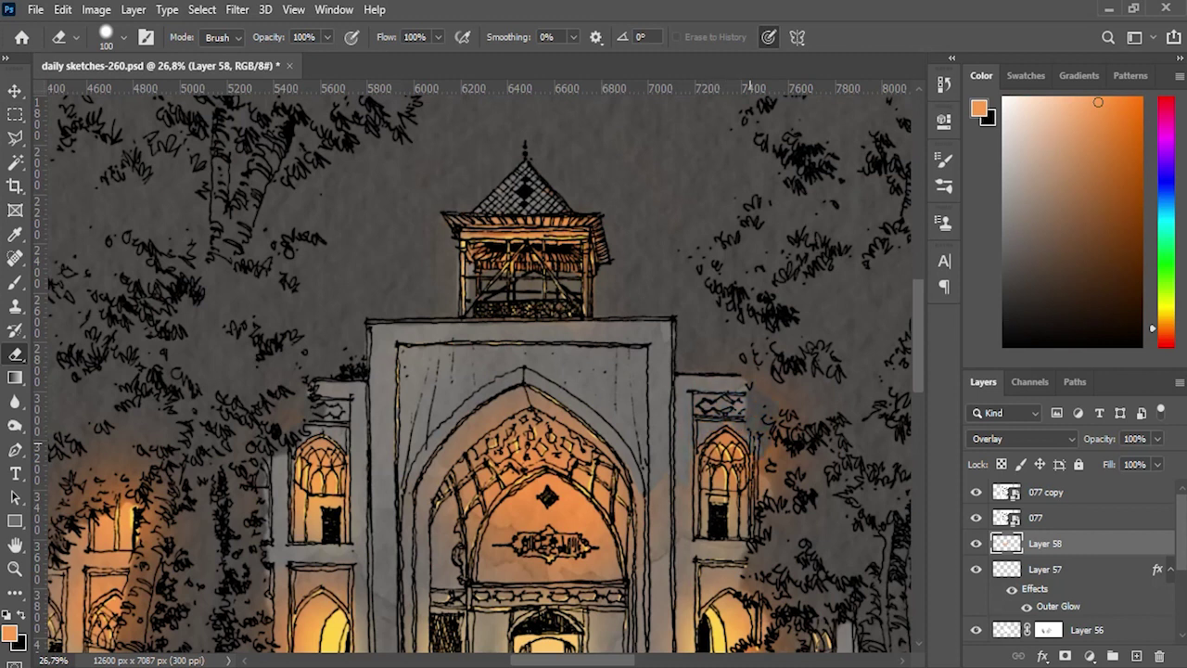
drag(749, 460, 763, 459)
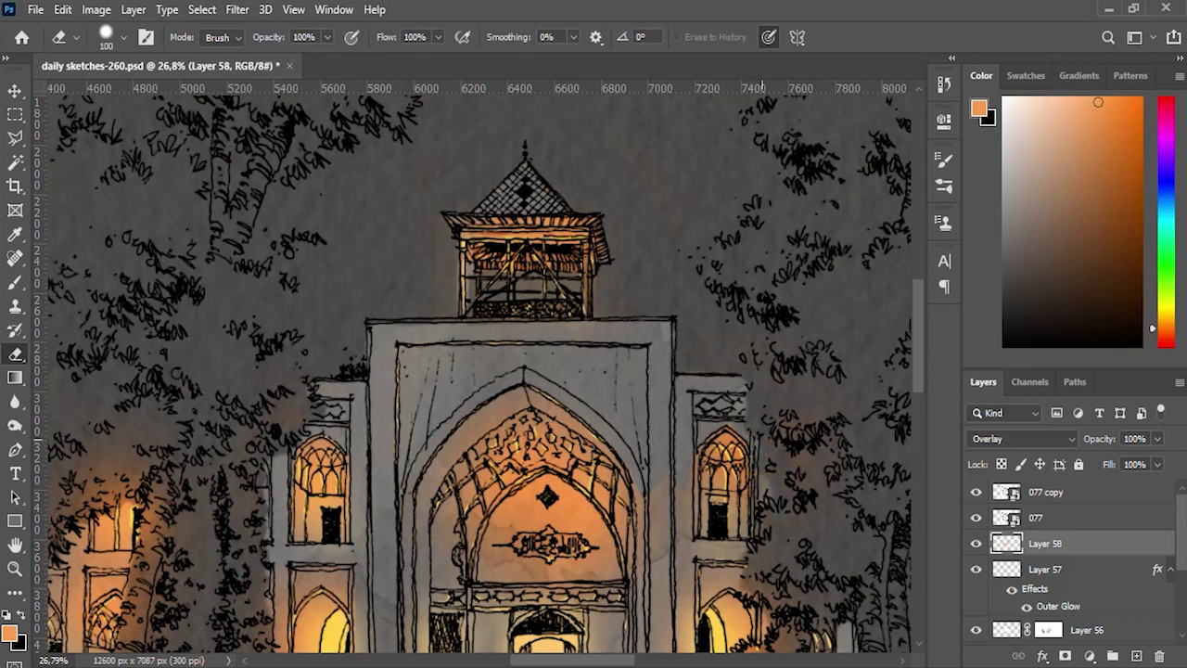
drag(657, 492, 655, 536)
mouse_move(688, 588)
mouse_down()
mouse_move(688, 607)
mouse_move(715, 591)
mouse_move(767, 620)
mouse_up()
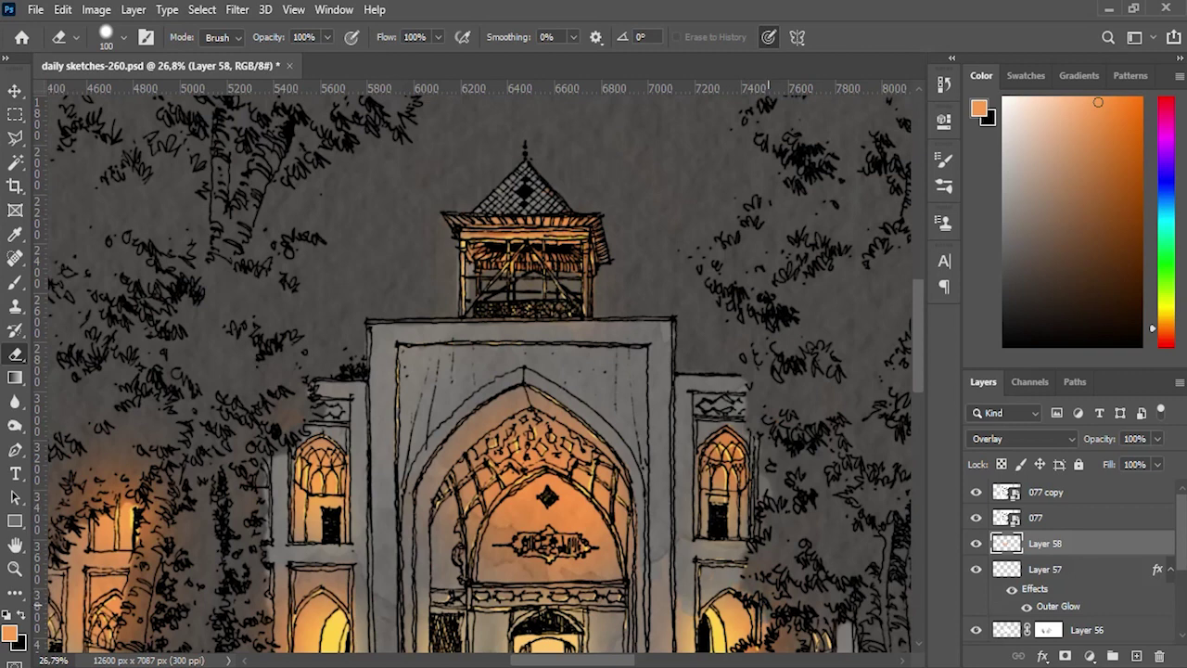
drag(696, 640, 702, 436)
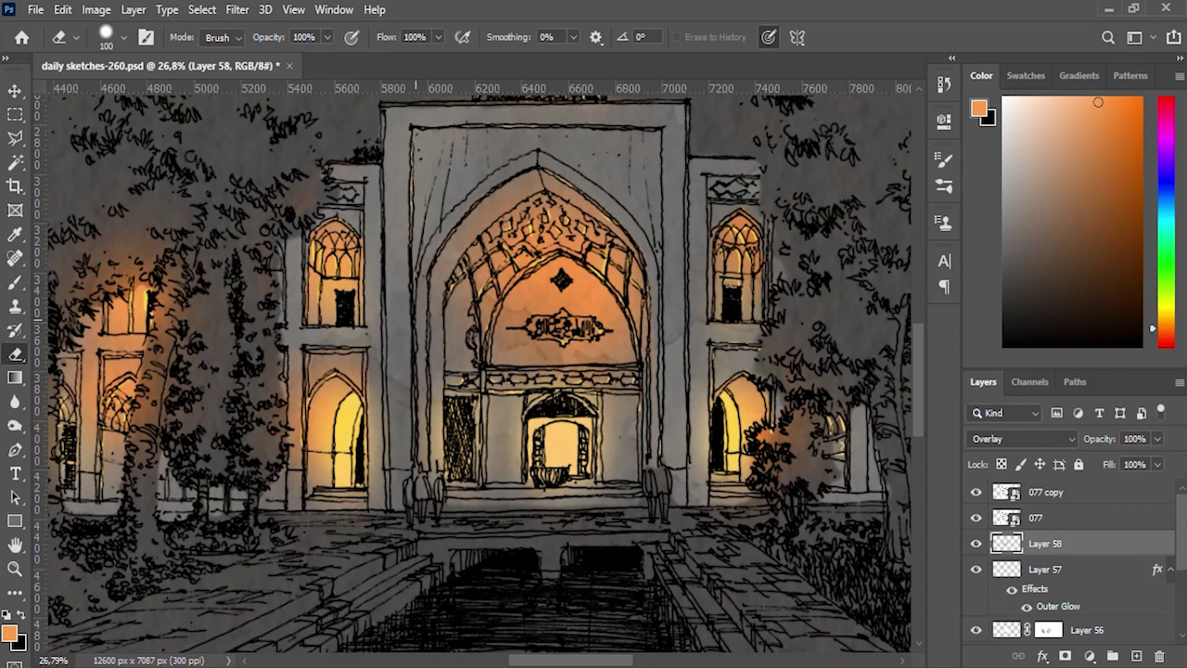
drag(394, 371, 538, 455)
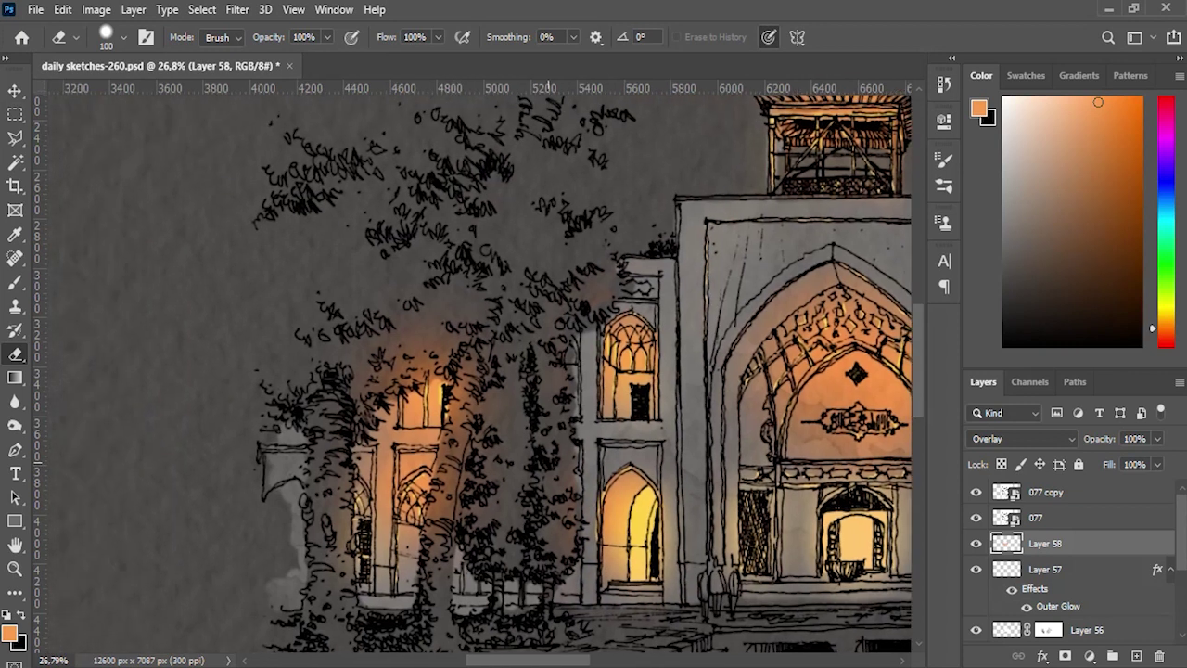
Step: Erase the orange glow over the left tree trunks and upper left-wing windows
drag(422, 371, 602, 375)
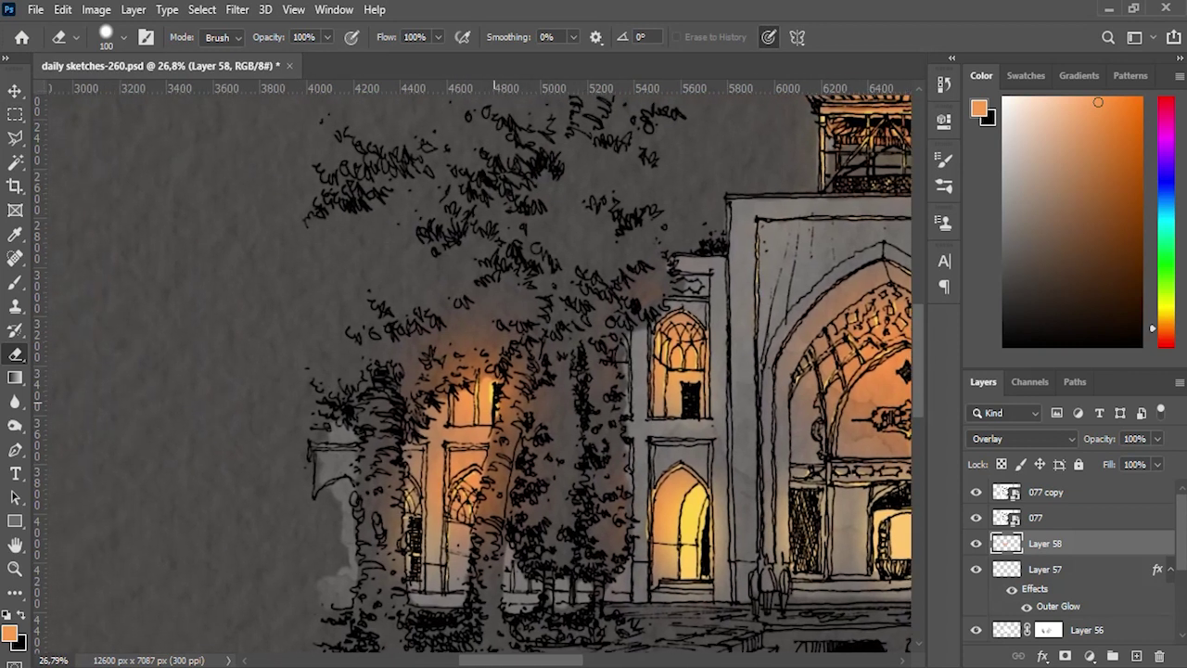
drag(507, 380, 486, 521)
drag(487, 463, 480, 515)
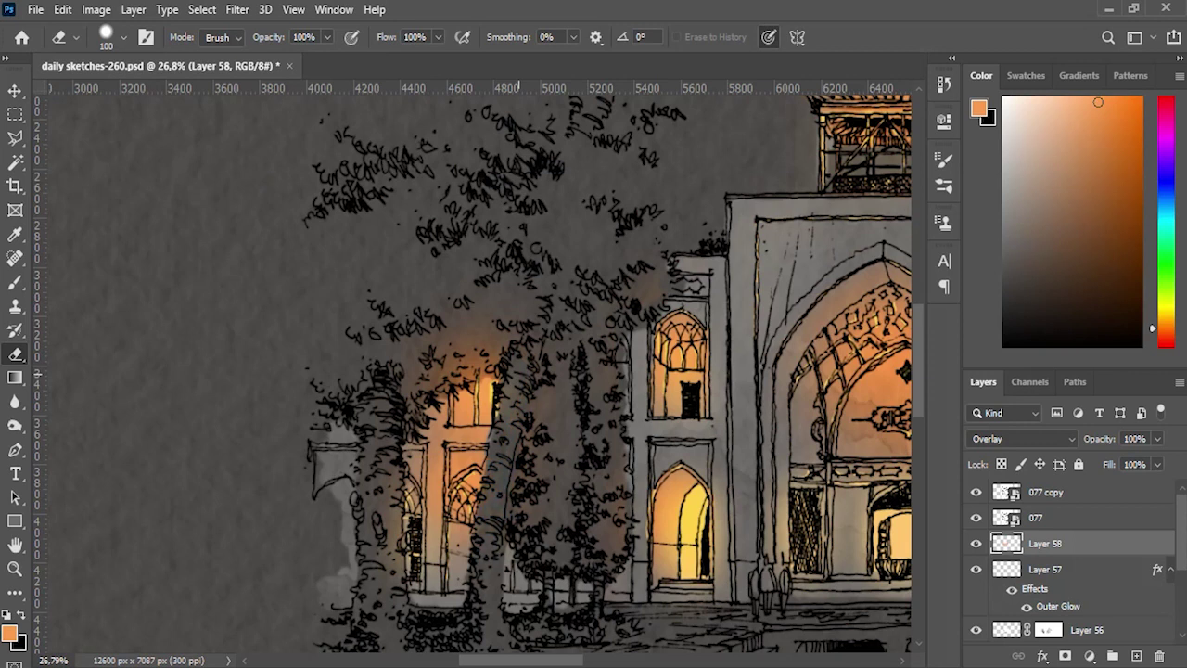
drag(498, 349, 459, 389)
drag(460, 345, 435, 390)
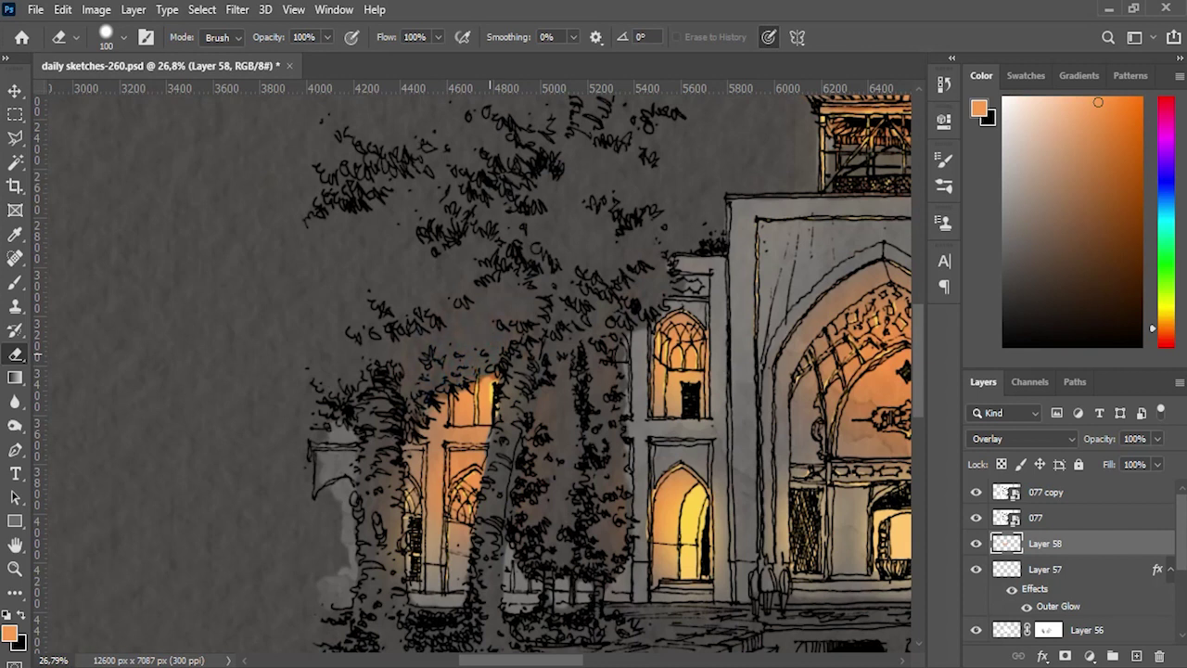
drag(440, 397, 429, 538)
drag(440, 480, 435, 538)
mouse_move(460, 456)
mouse_down()
mouse_move(447, 514)
mouse_move(456, 479)
mouse_move(477, 471)
mouse_move(467, 453)
mouse_move(423, 446)
mouse_move(417, 481)
mouse_up()
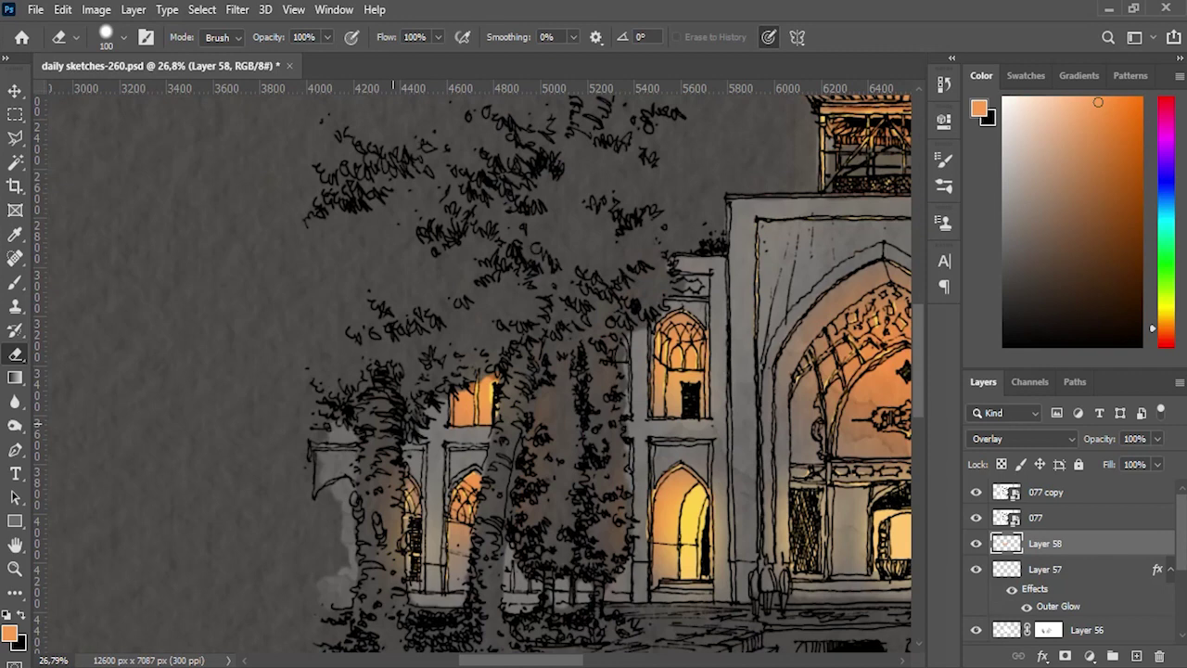
Step: Zoom out and back in to review the whole sketch
scroll(408, 427, down, 3)
scroll(408, 431, down, 3)
scroll(408, 440, down, 2)
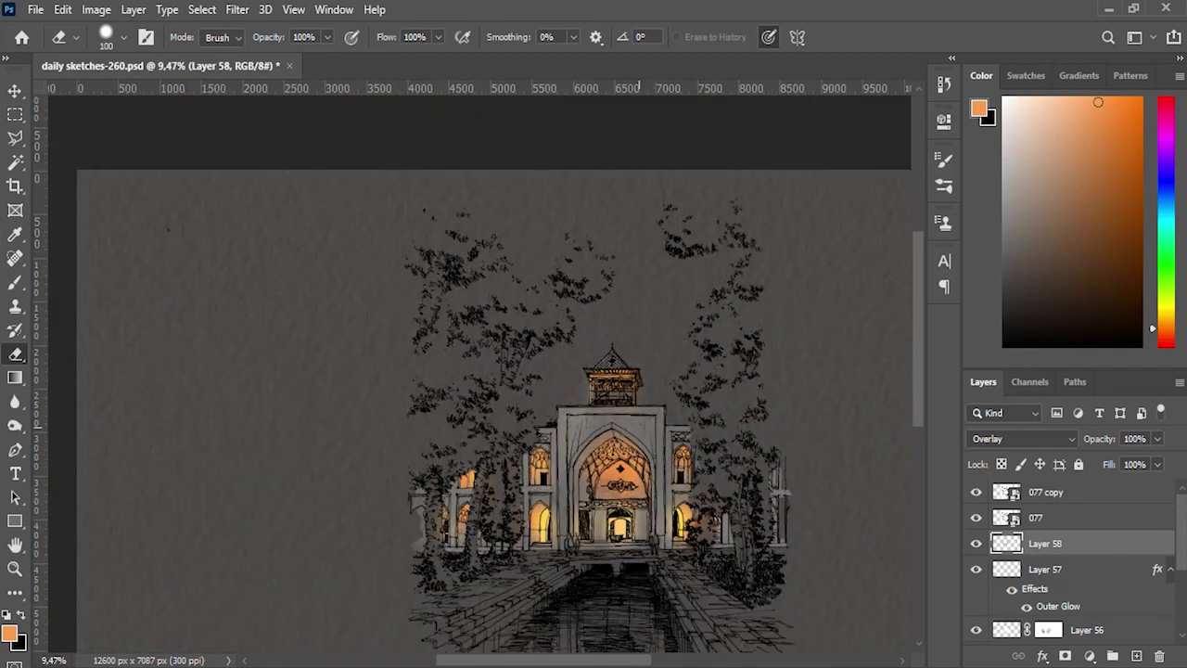
scroll(689, 434, up, 4)
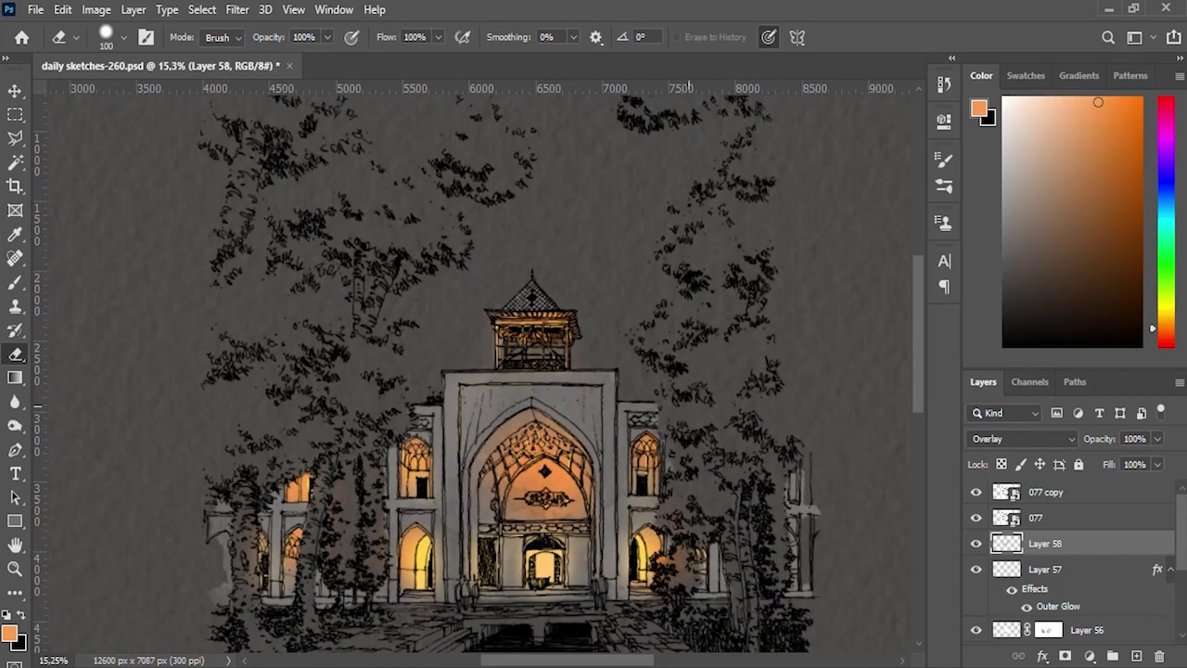
scroll(543, 594, up, 1)
scroll(542, 594, up, 2)
scroll(543, 594, up, 2)
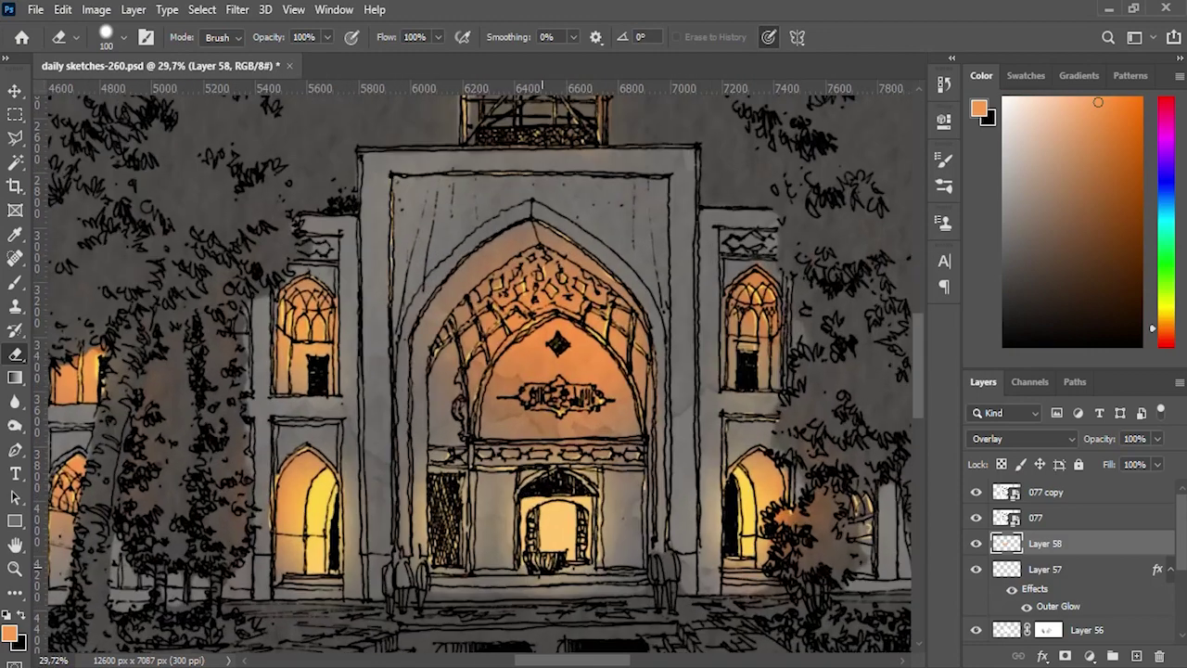
Step: Add a new empty Layer 59 above Layer 58
scroll(541, 547, down, 1)
scroll(510, 547, down, 1)
scroll(493, 547, up, 2)
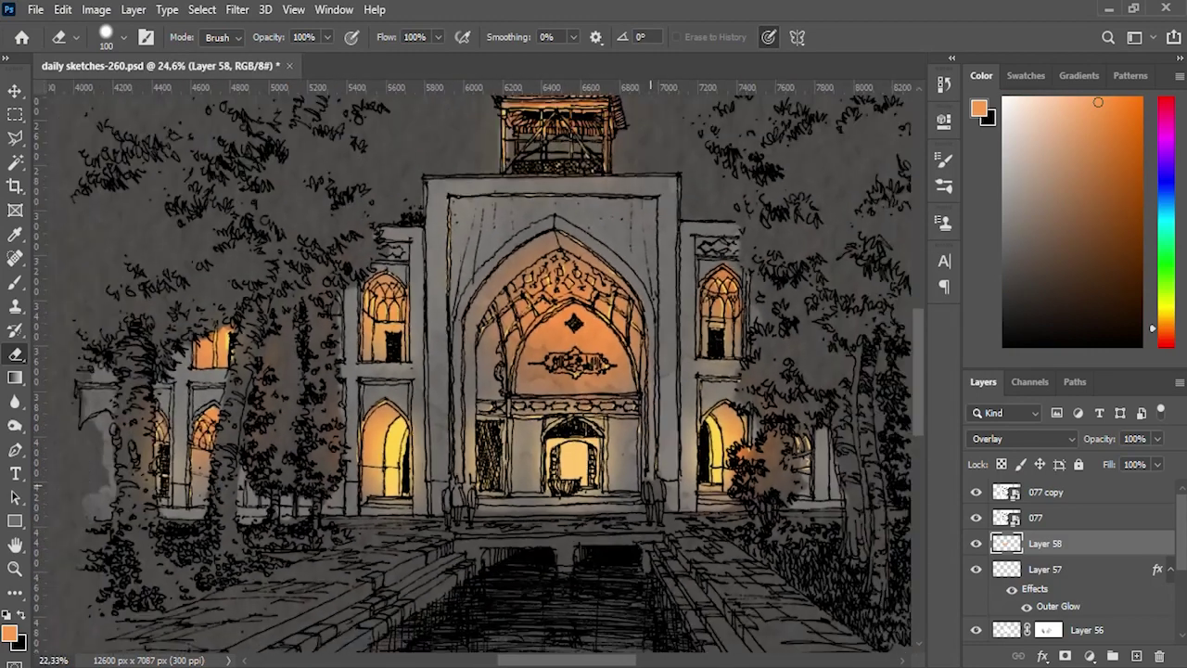
scroll(536, 488, down, 2)
click(1136, 656)
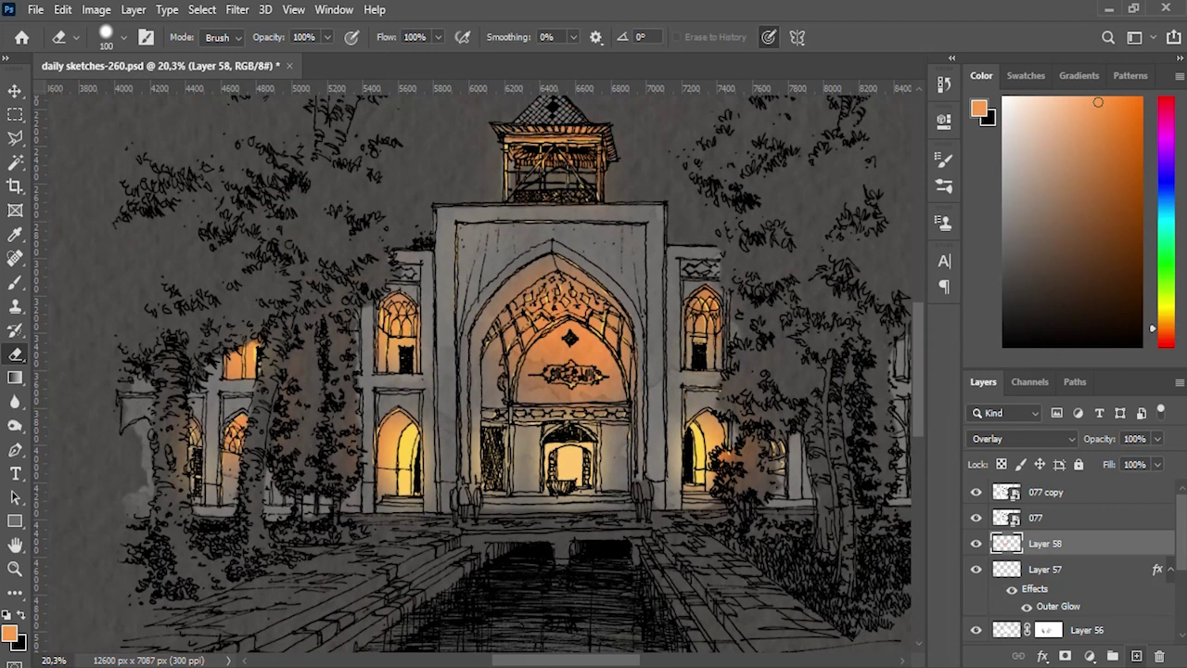
click(1023, 439)
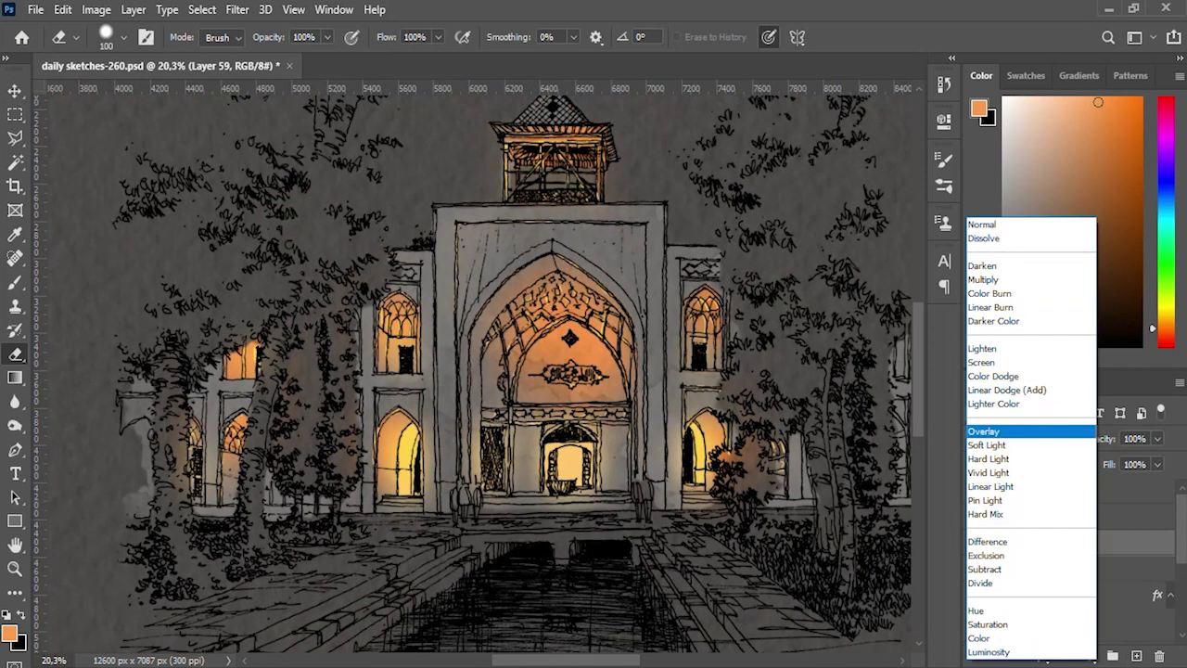
Step: Set Layer 59 to Overlay and pick pale yellow #f9d36b as foreground colour
click(1021, 432)
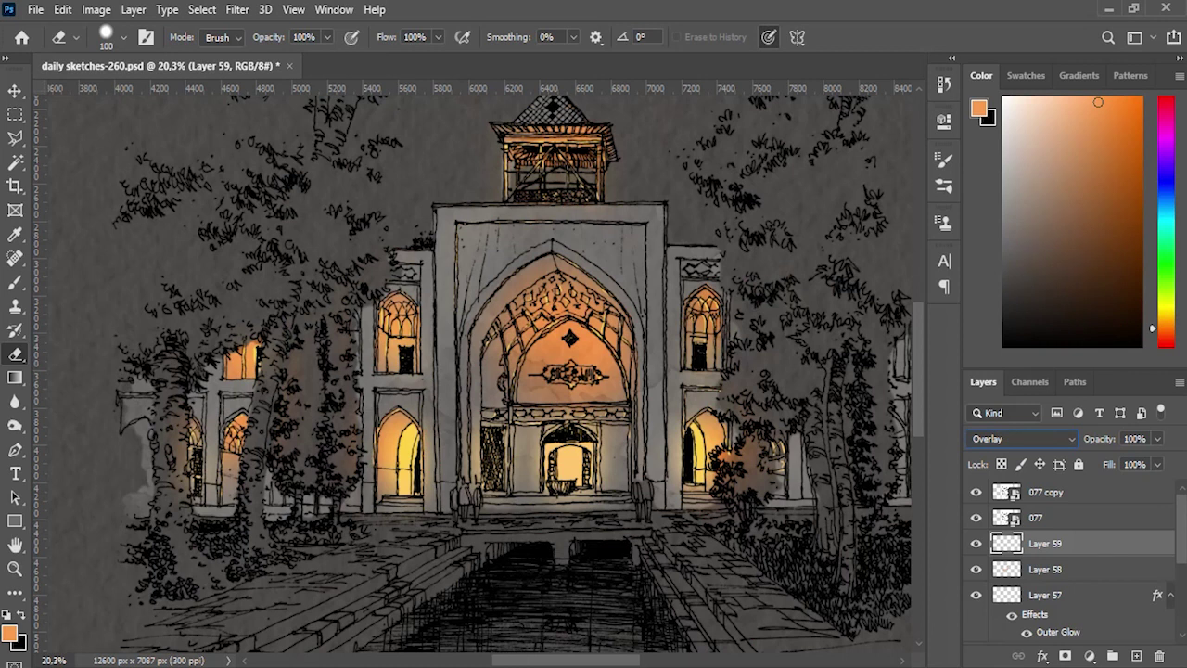
click(10, 632)
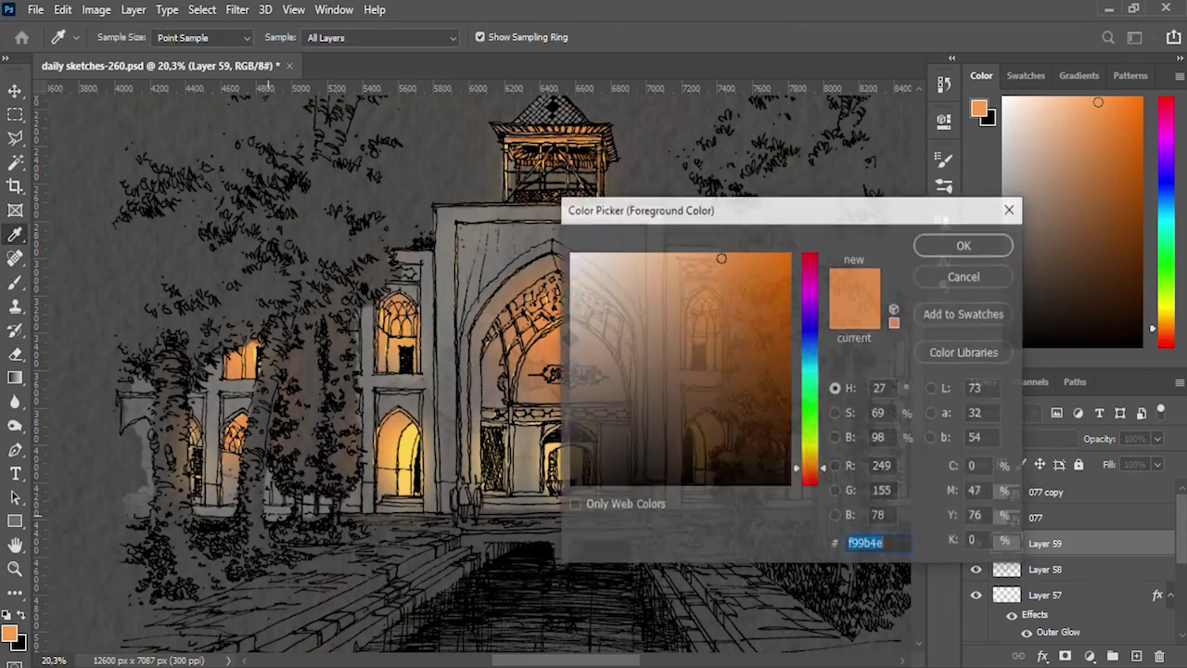
text(f9cb4e)
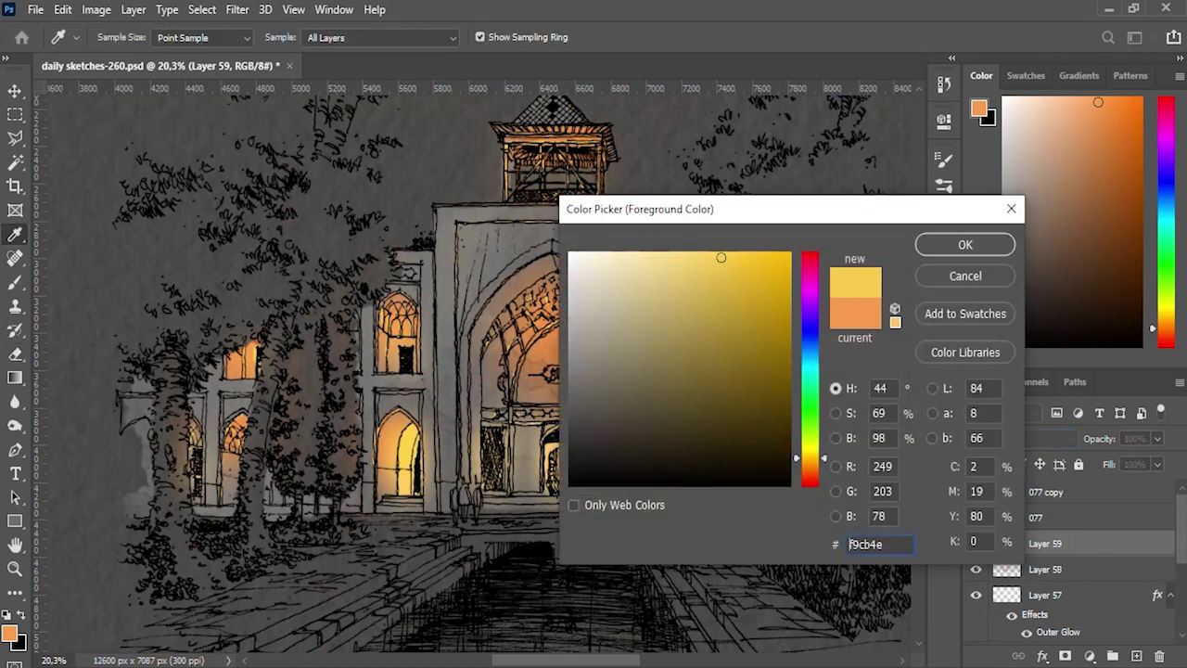
text(f9d36b)
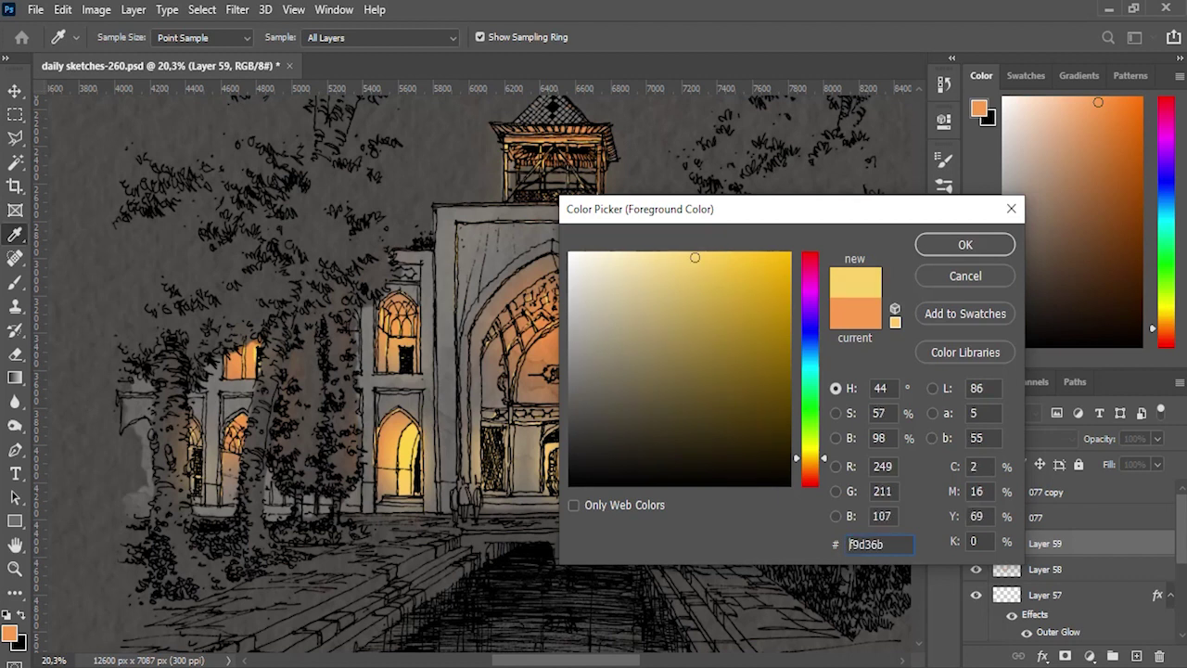
click(964, 244)
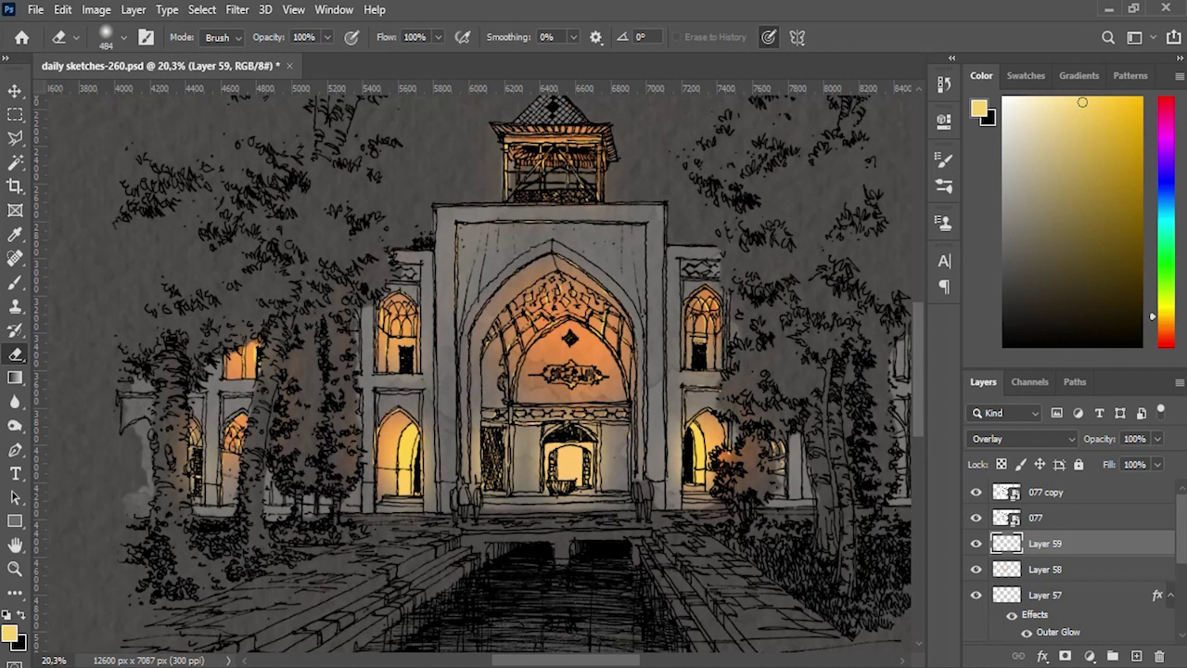
Step: Lower opacity to 67%, move Layer 59 to the top, and set a wide soft brush
key(6)
key(7)
drag(544, 449, 573, 449)
key(ctrl+shift+bracketright)
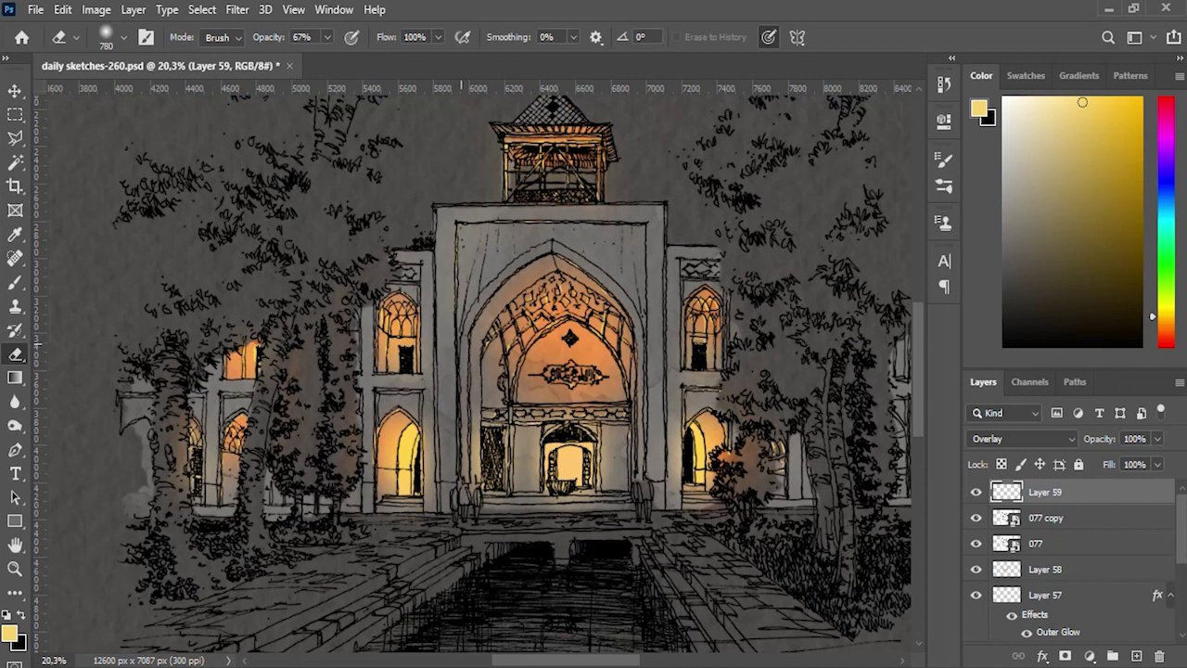
key(b)
drag(456, 313, 569, 337)
Step: Undo the first doorway glow and enlarge the soft brush to about 1398 px
click(566, 430)
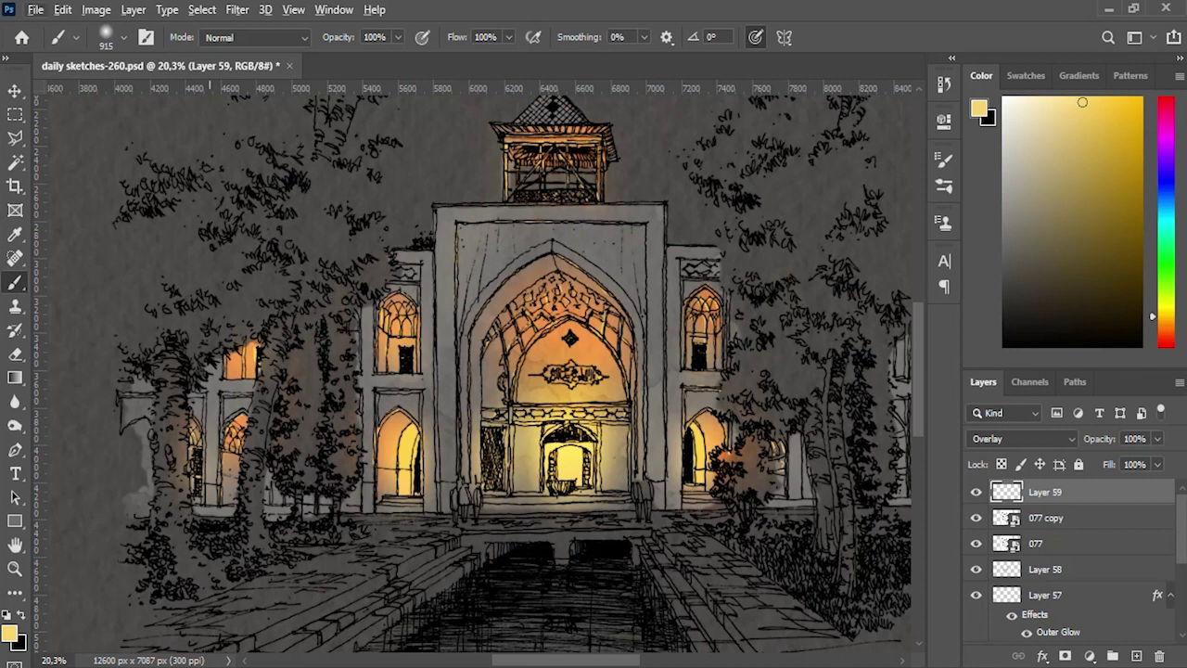
key(ctrl+z)
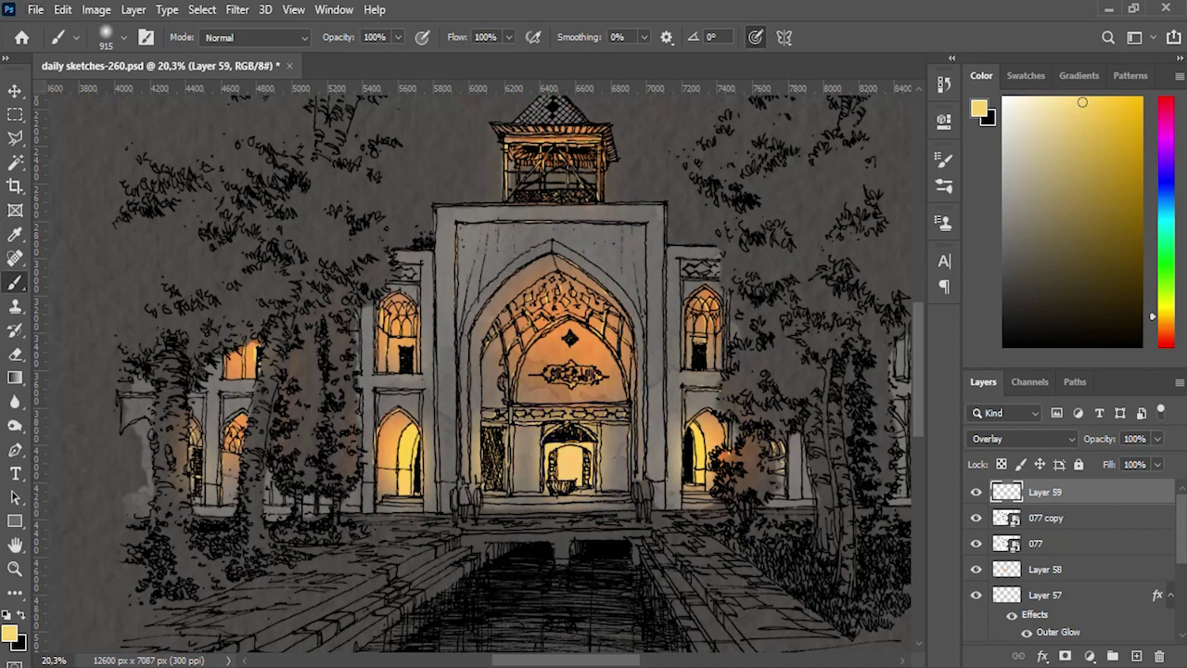
text(69)
key(Return)
drag(463, 257, 509, 257)
Step: Paint brighter yellow glow over the central arch and warm the right doorway and trees
click(558, 400)
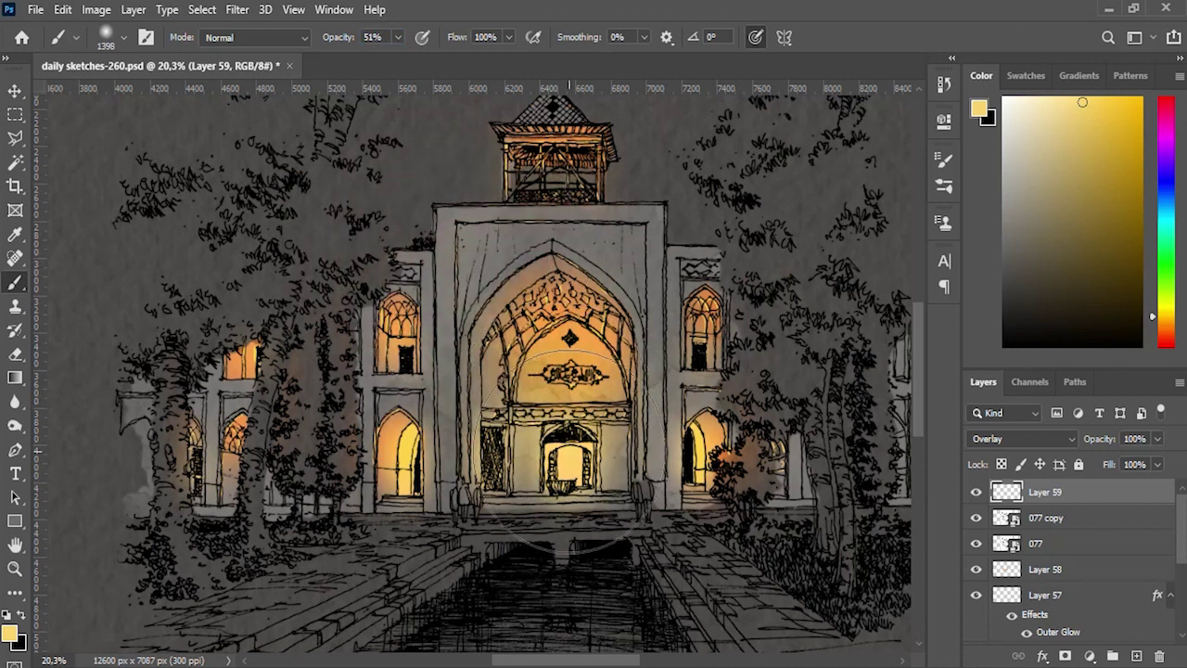
click(582, 484)
scroll(570, 490, down, 3)
scroll(724, 445, up, 4)
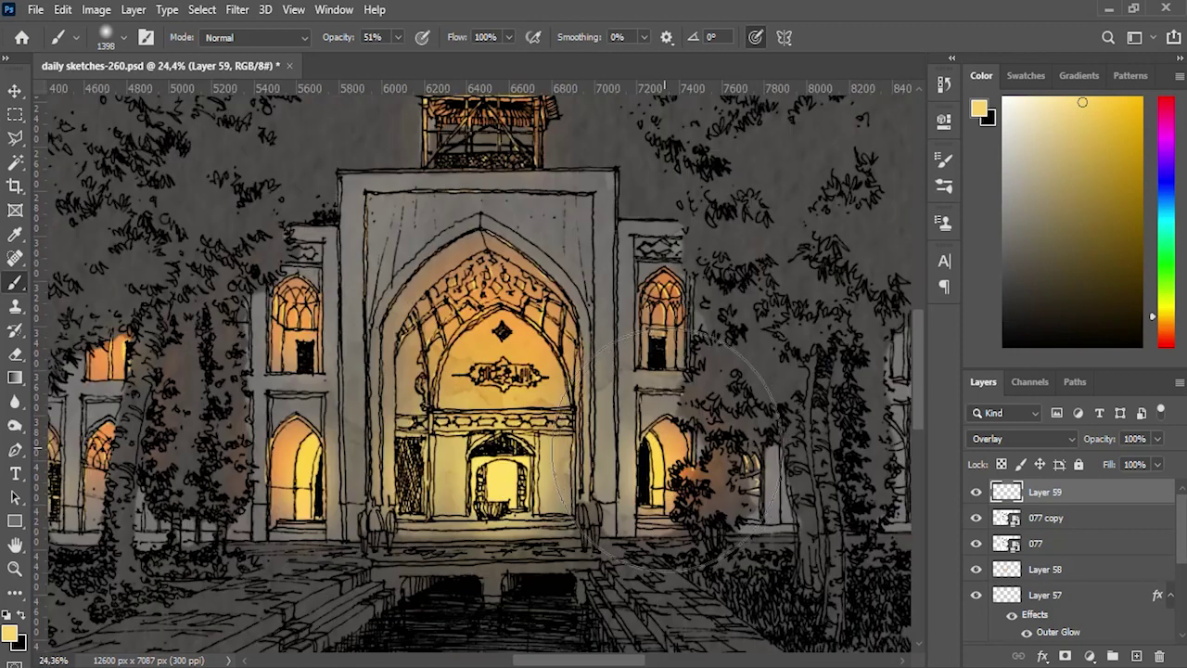
click(703, 448)
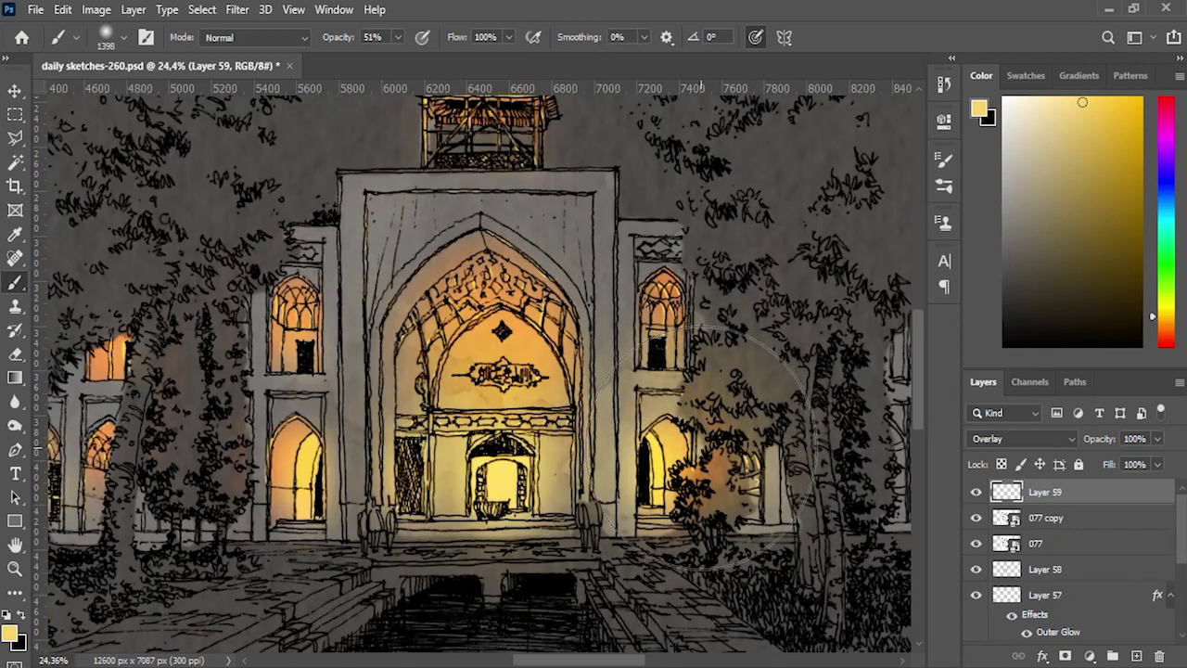
scroll(640, 471, down, 2)
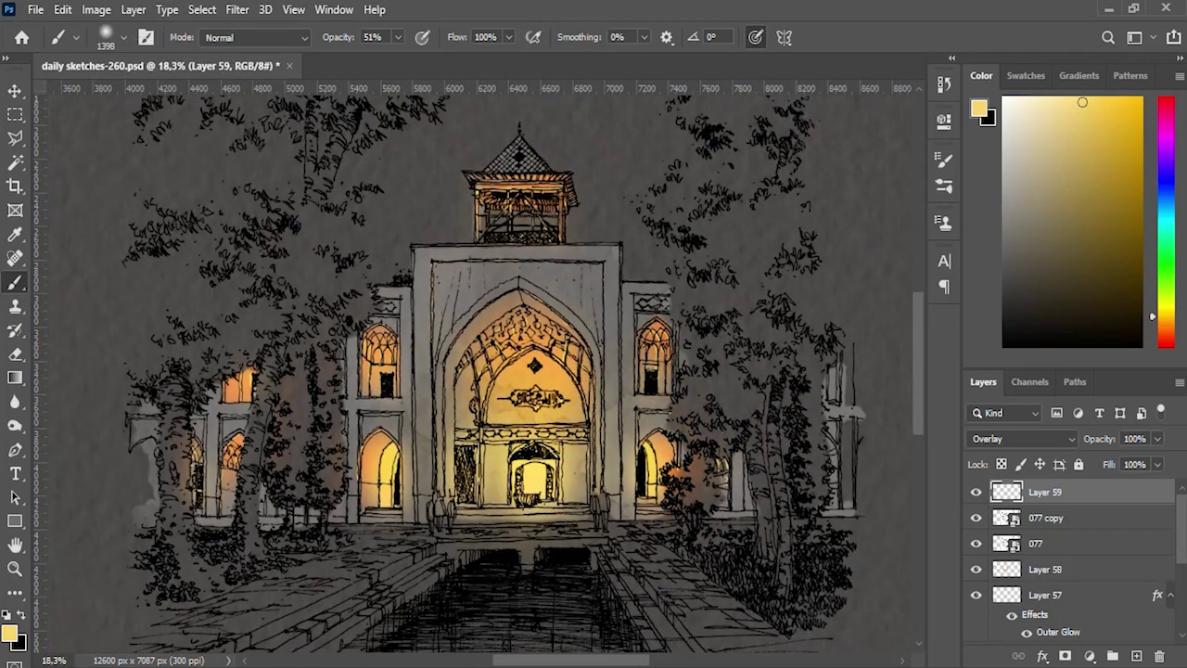
click(124, 37)
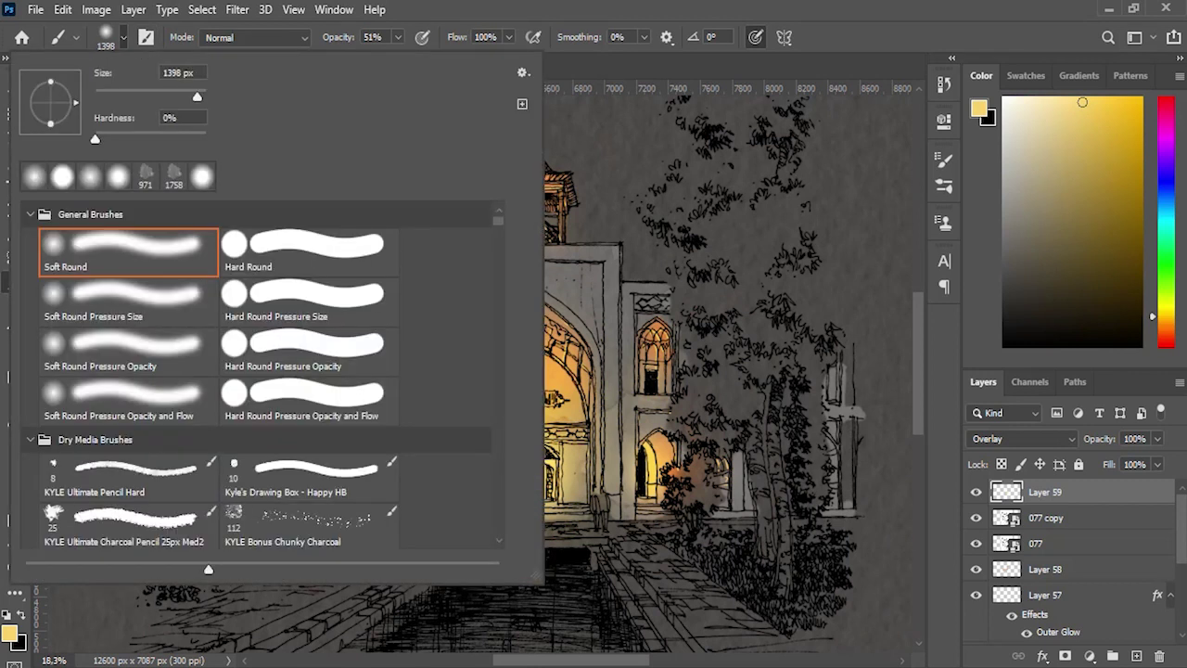
Step: At 30% opacity, glow the right arch and trees, shrinking the brush to 600 px
key(Escape)
key(3)
key(5)
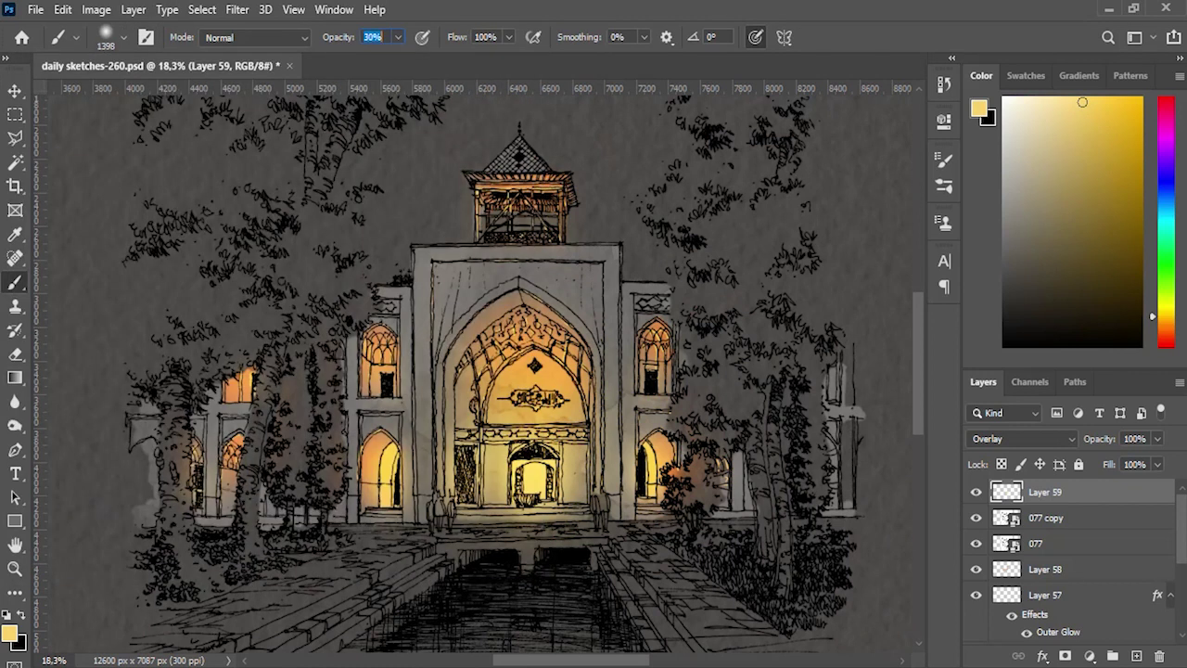
drag(677, 424, 686, 475)
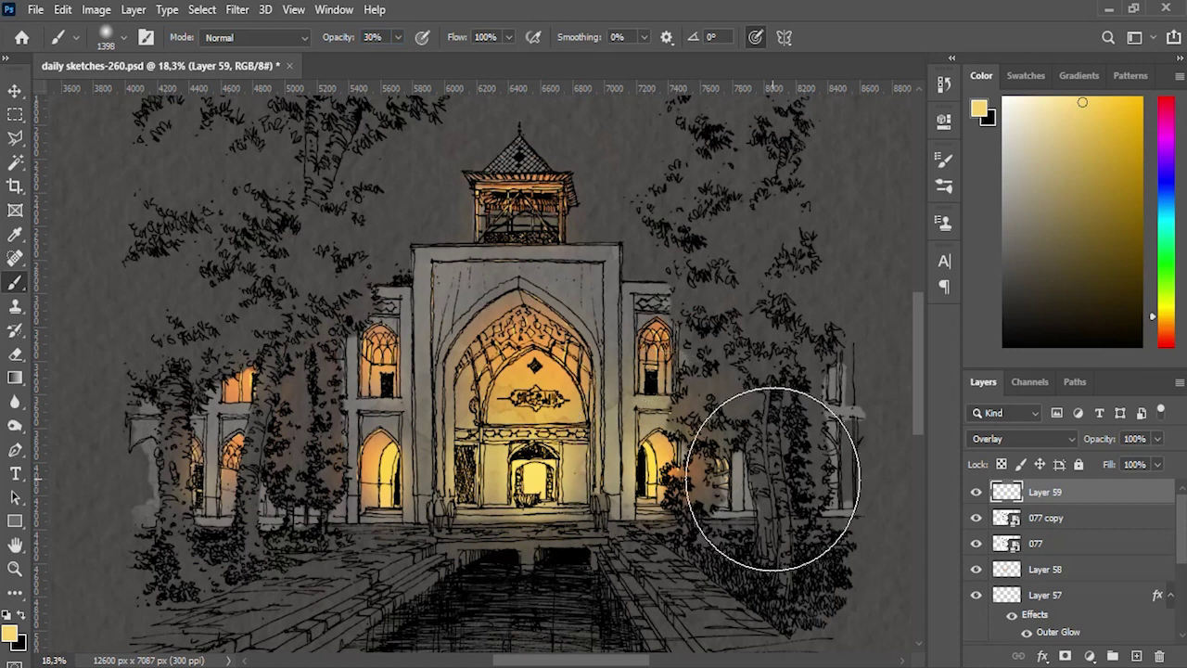
drag(772, 479, 755, 477)
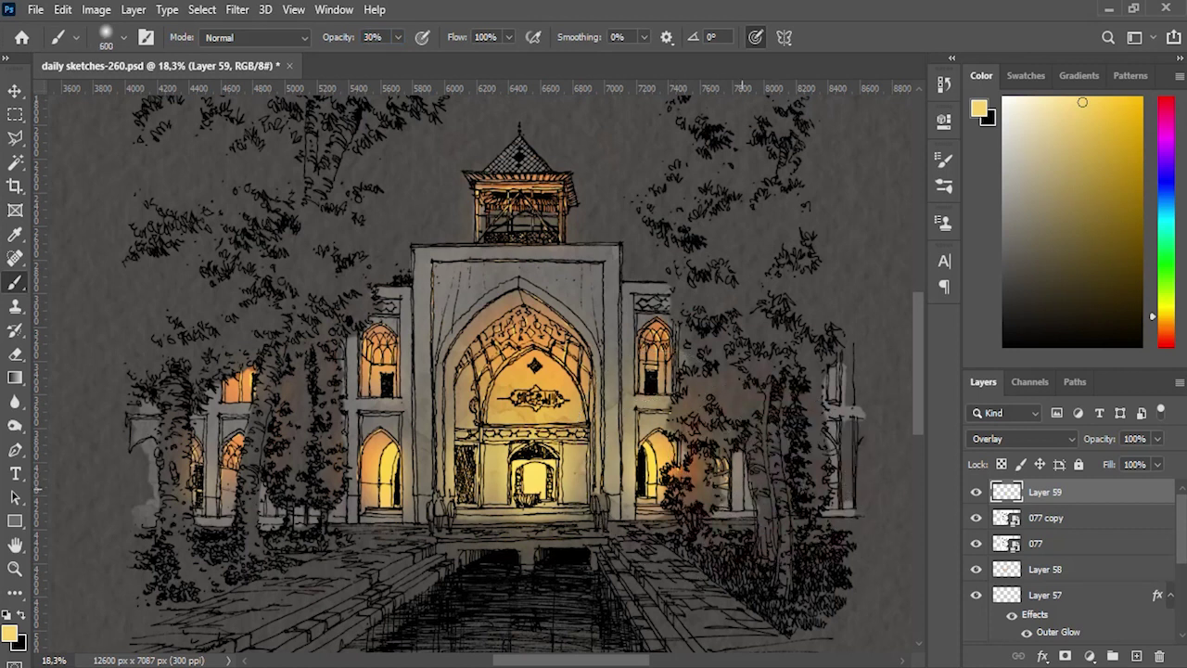
drag(830, 464, 845, 462)
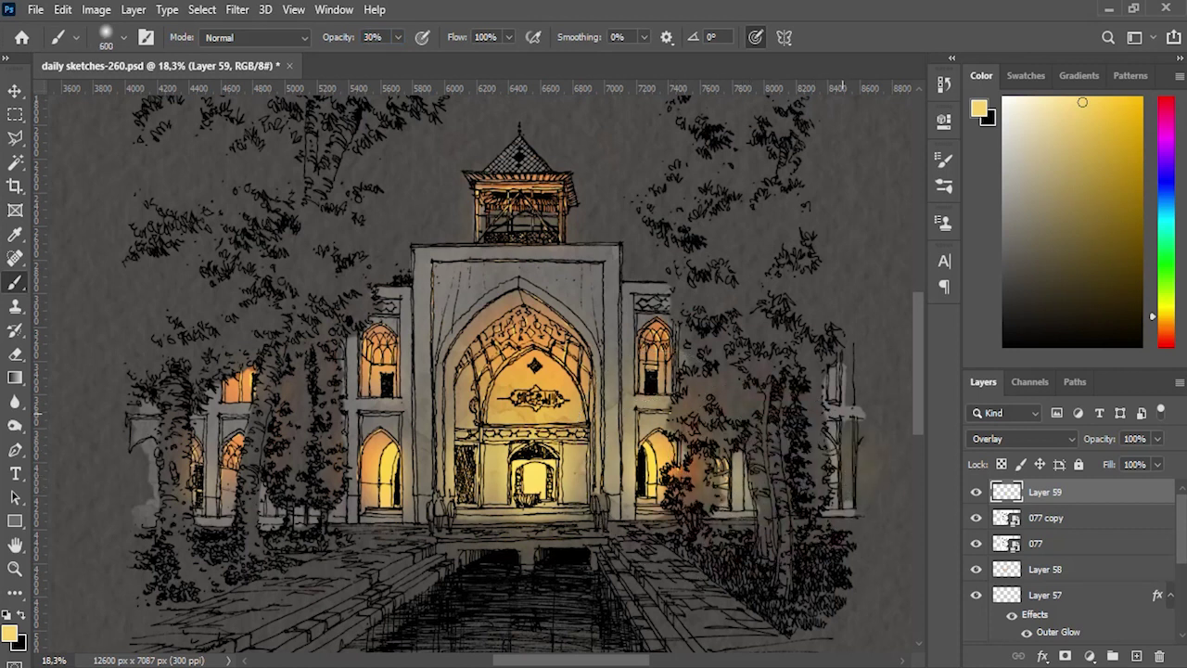
Step: Build warm glow around the left arched window and its column
scroll(755, 453, down, 2)
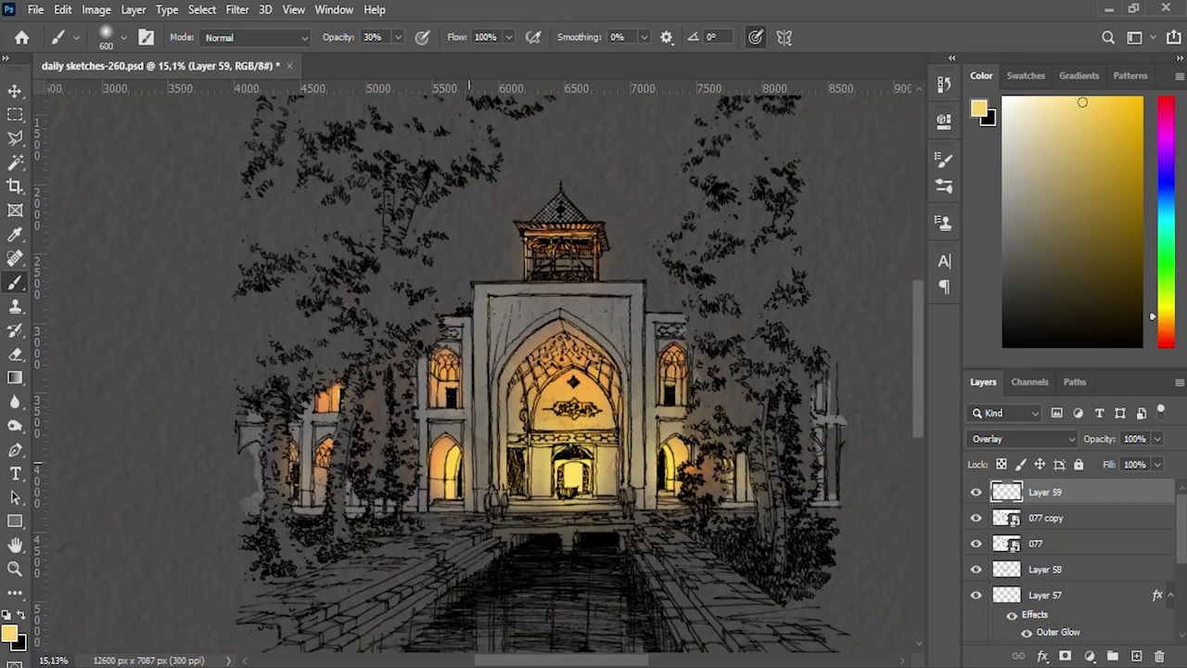
click(429, 490)
click(320, 404)
click(306, 390)
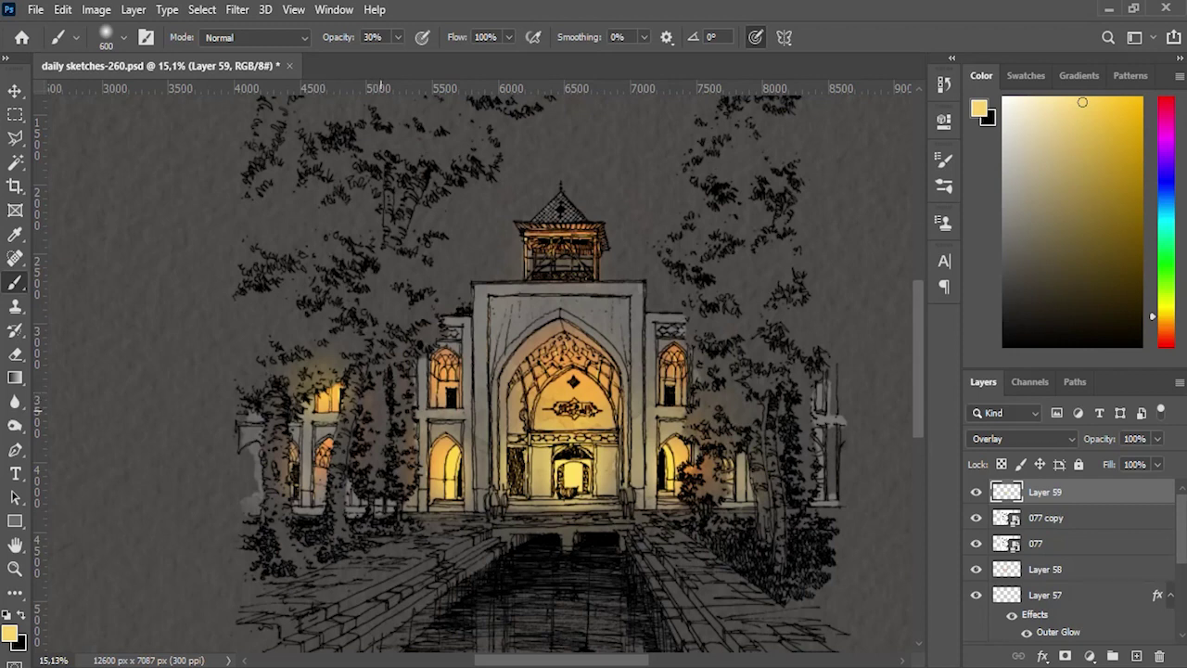
click(419, 465)
click(415, 490)
Step: Dab soft glows through the right-side trees from top to bottom
scroll(392, 483, up, 4)
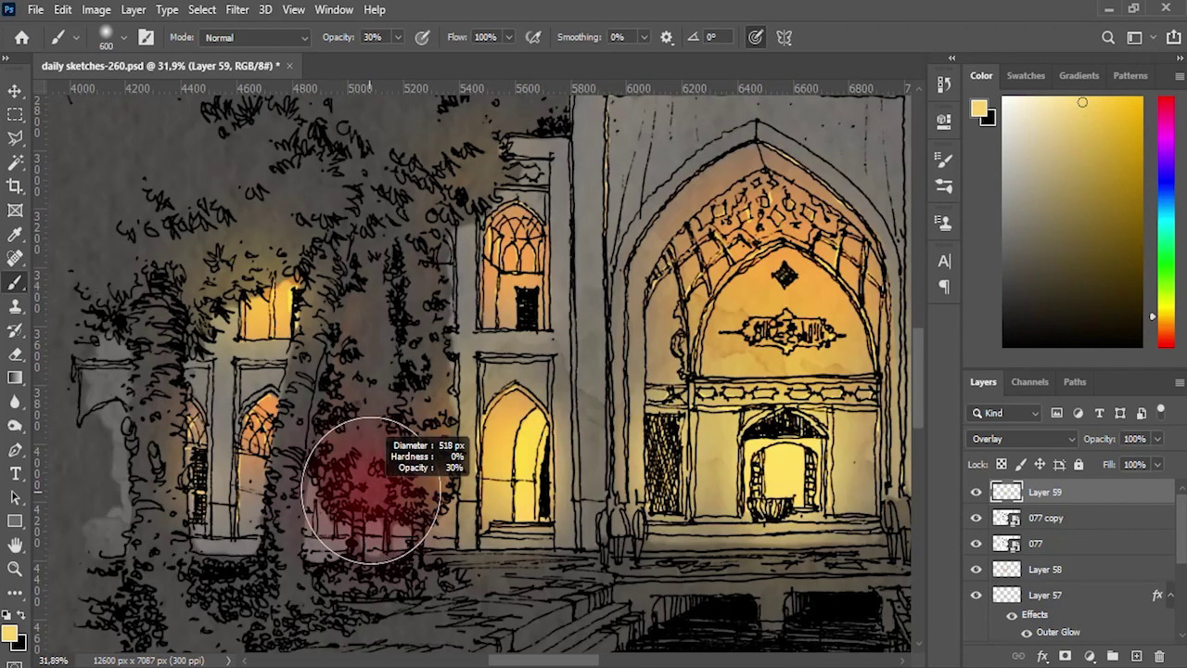
scroll(371, 485, down, 2)
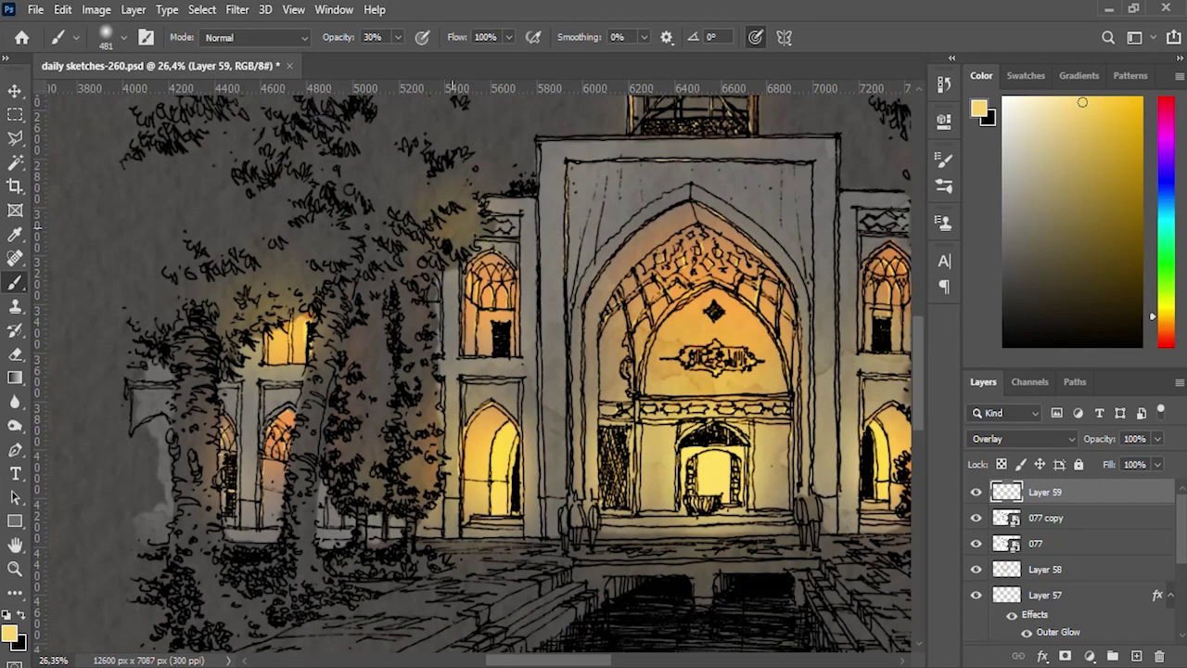
scroll(385, 478, down, 3)
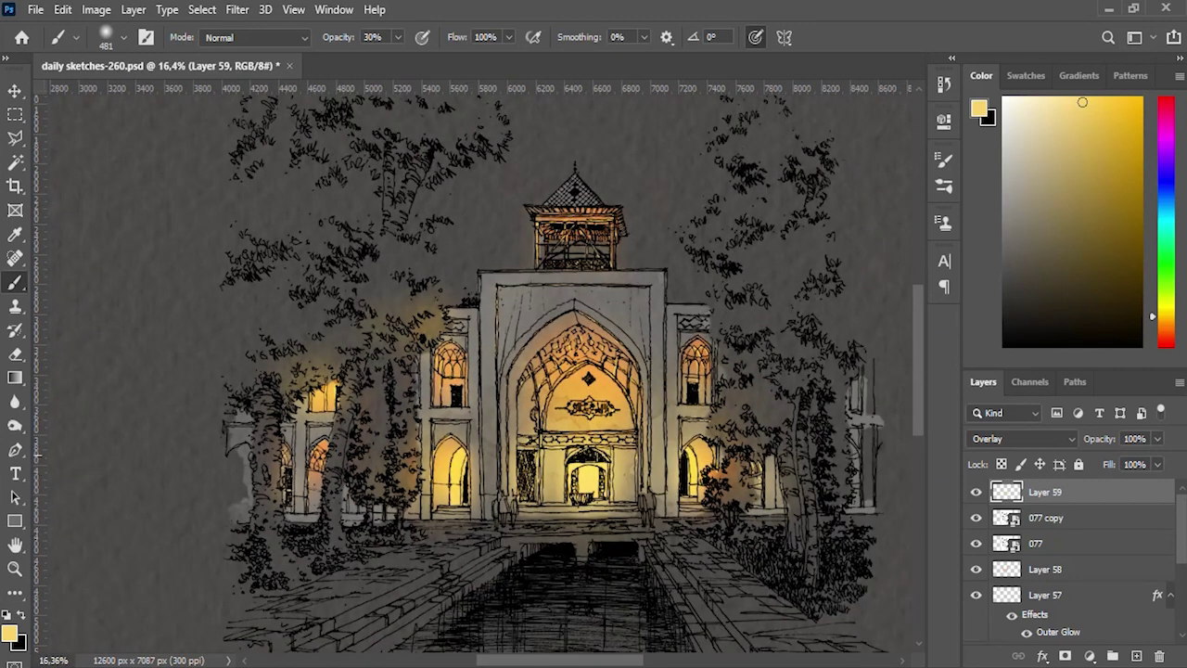
scroll(704, 271, up, 2)
scroll(704, 272, up, 1)
drag(715, 211, 729, 214)
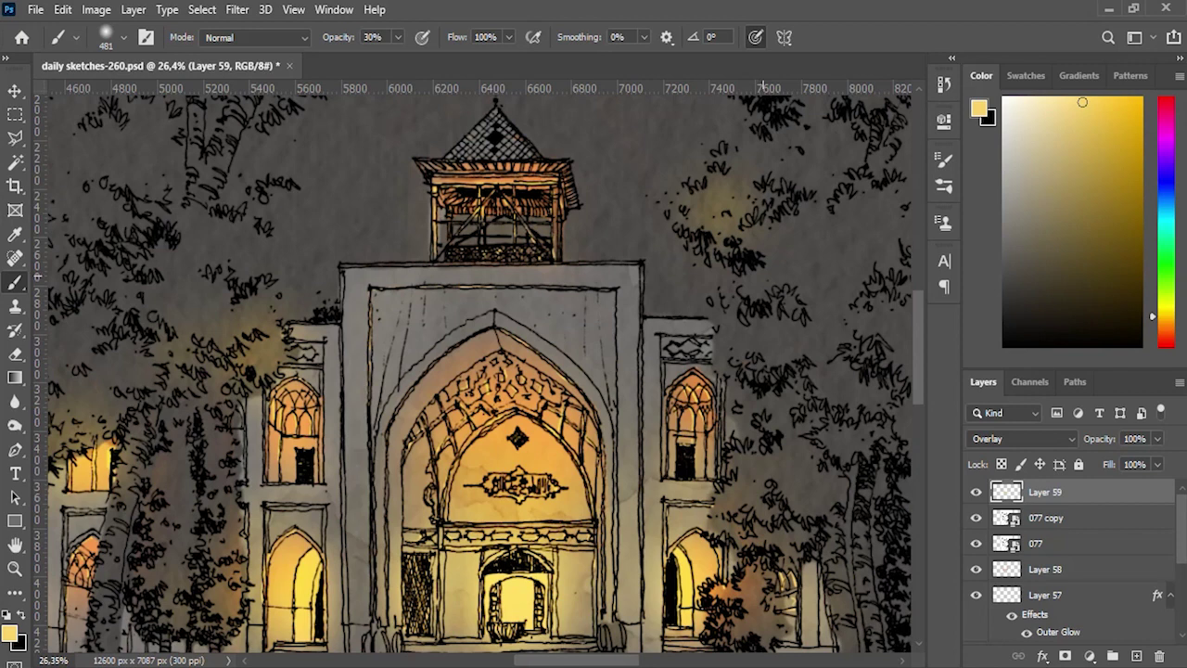
click(758, 345)
click(738, 417)
click(739, 492)
click(777, 529)
click(703, 523)
Step: Dab faint glows into the upper-left trees
scroll(686, 500, down, 5)
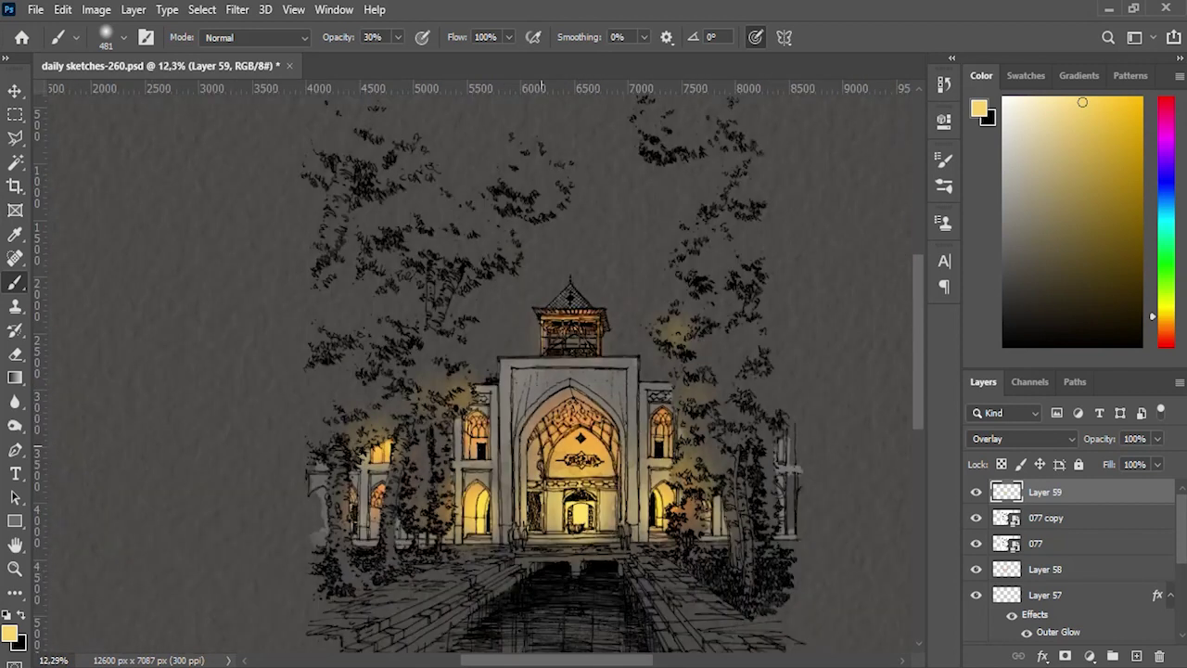
scroll(510, 253, up, 1)
scroll(510, 252, up, 2)
click(516, 248)
click(457, 275)
scroll(401, 447, down, 3)
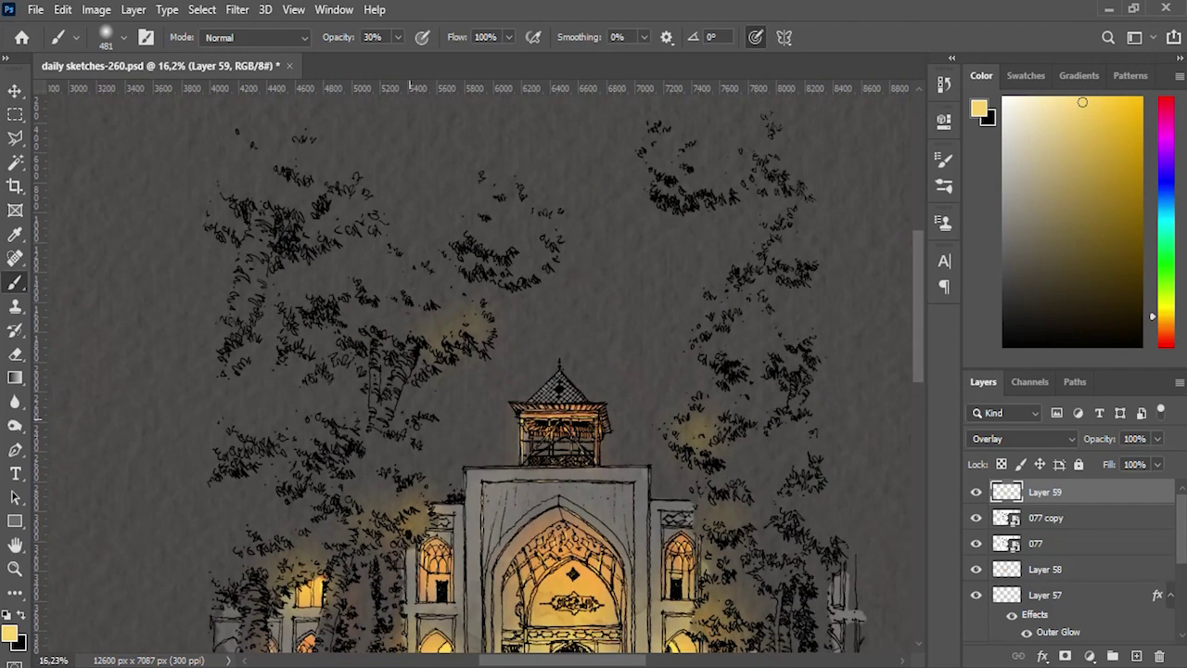
scroll(427, 237, up, 1)
scroll(426, 237, up, 1)
scroll(427, 237, up, 1)
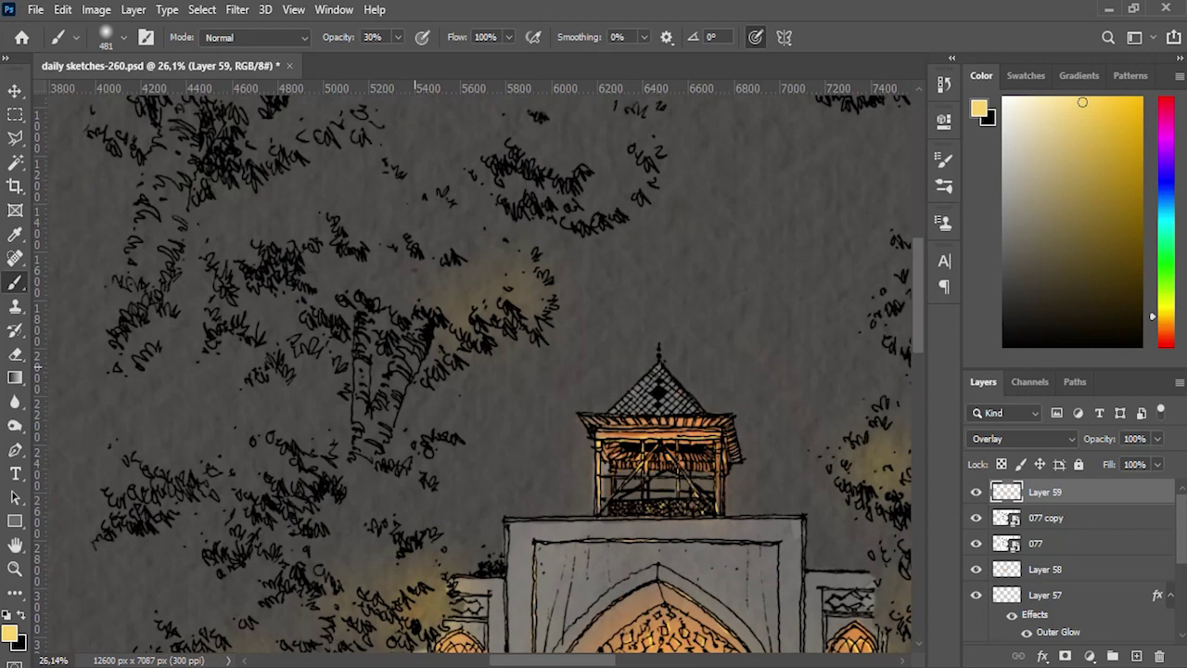
scroll(394, 232, down, 3)
scroll(369, 350, down, 1)
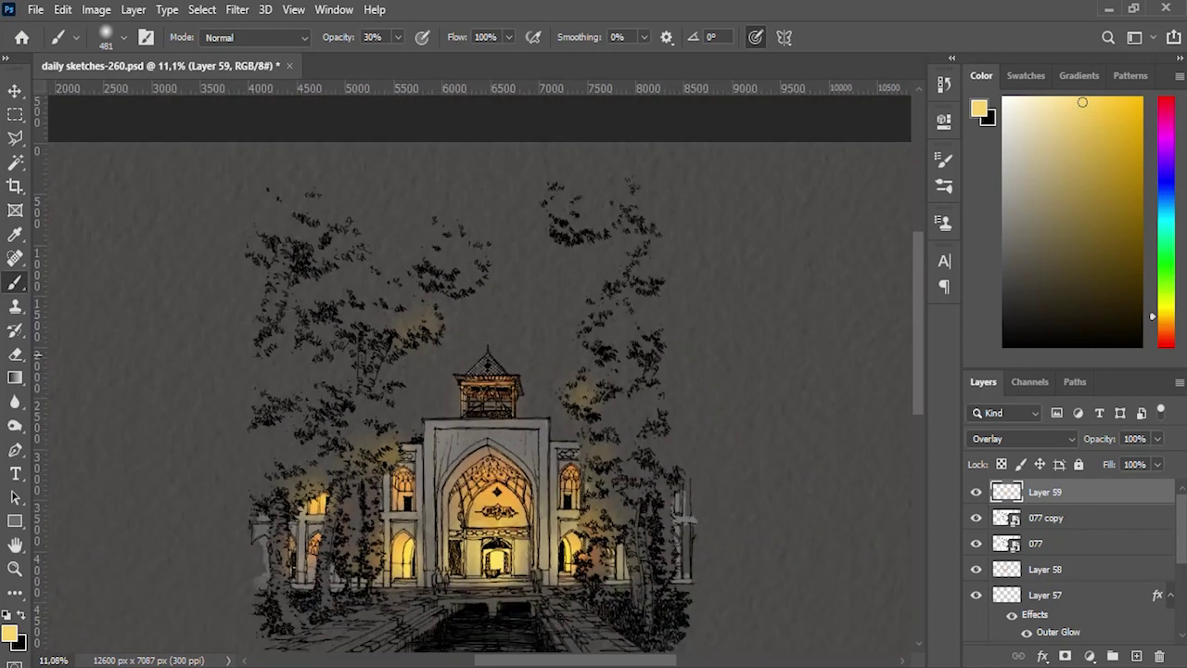
scroll(357, 384, up, 2)
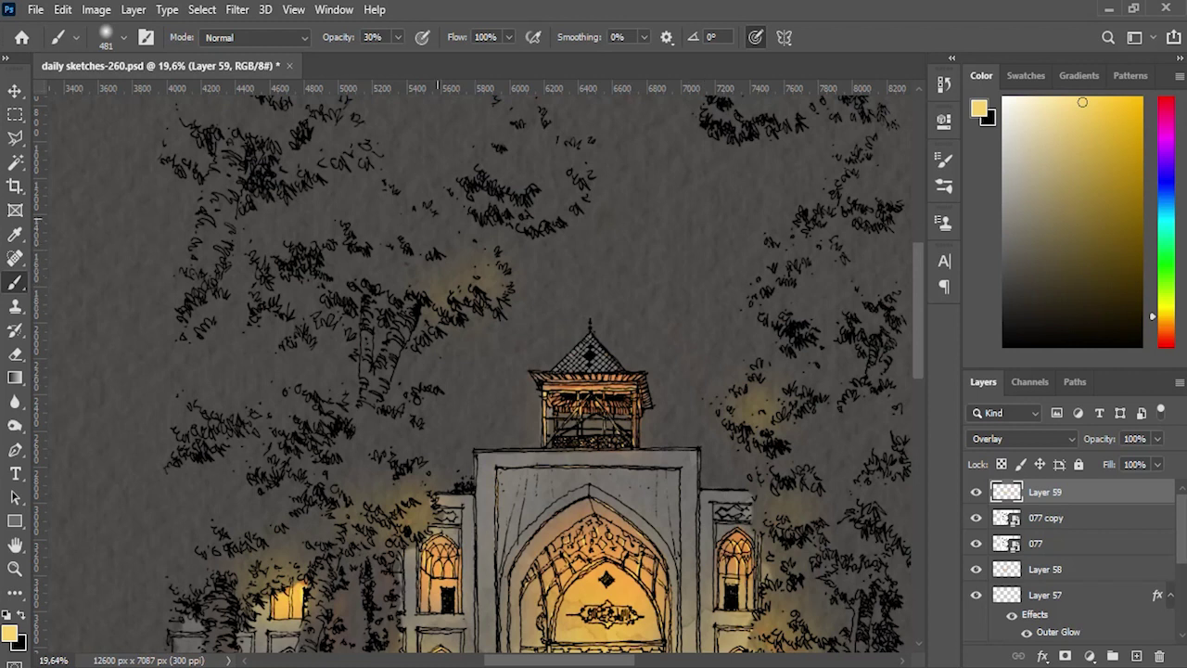
Step: Set the soft brush to 155 px and dab glow spots through the upper and left canopy
click(106, 35)
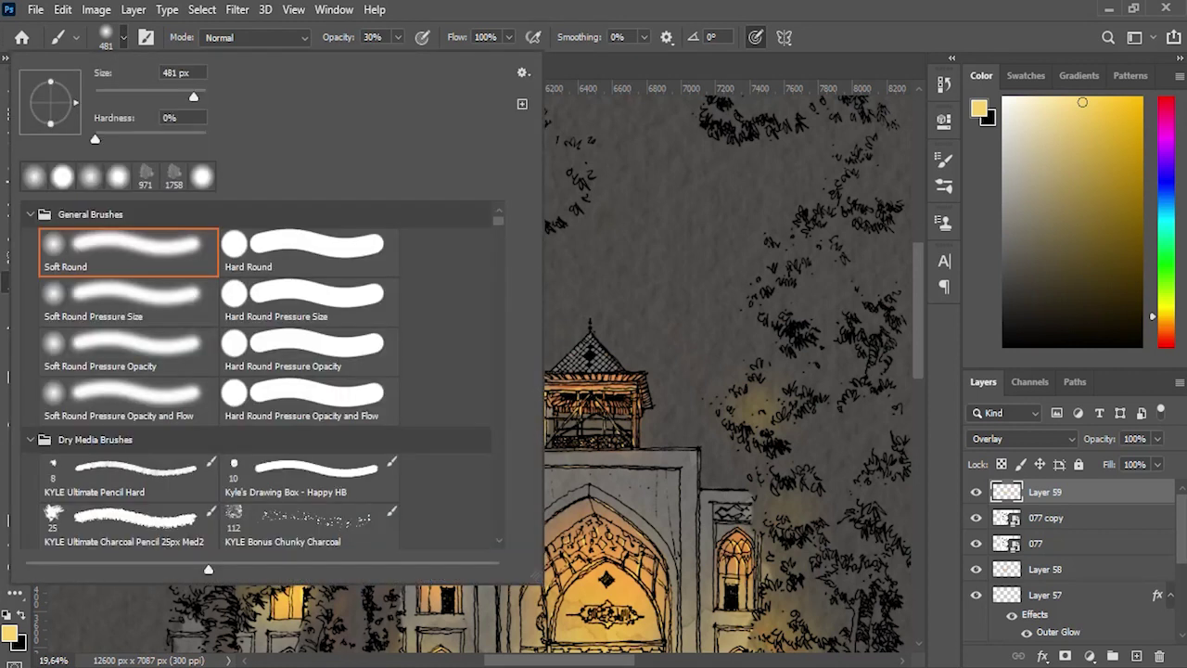
text(155)
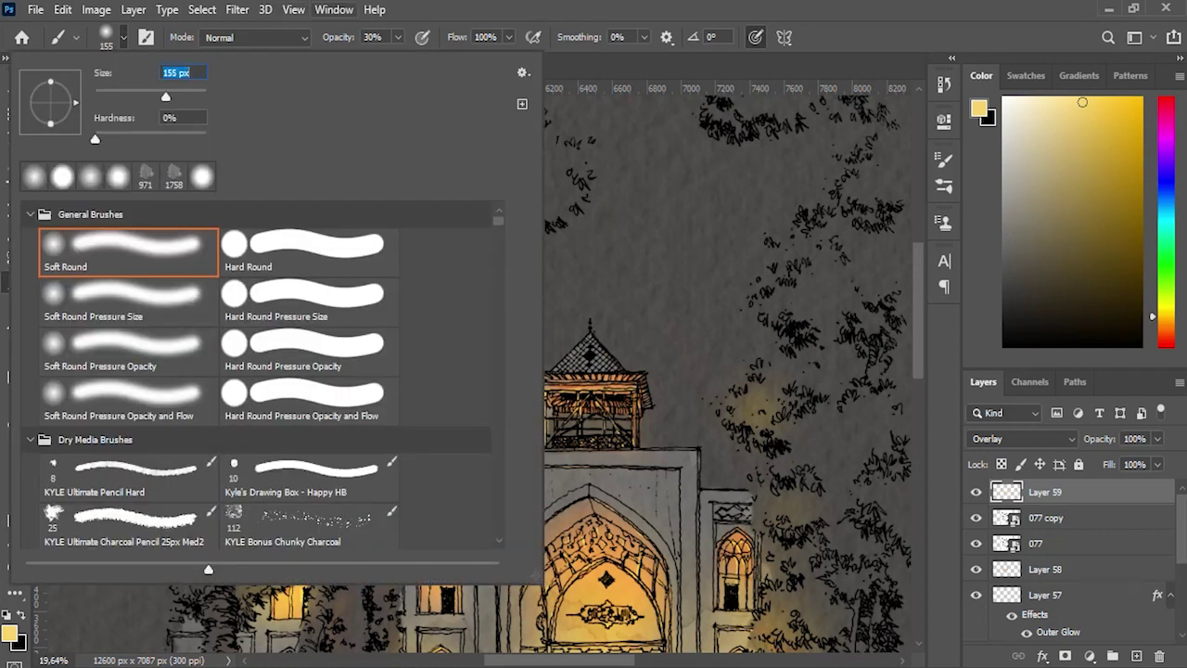
key(Return)
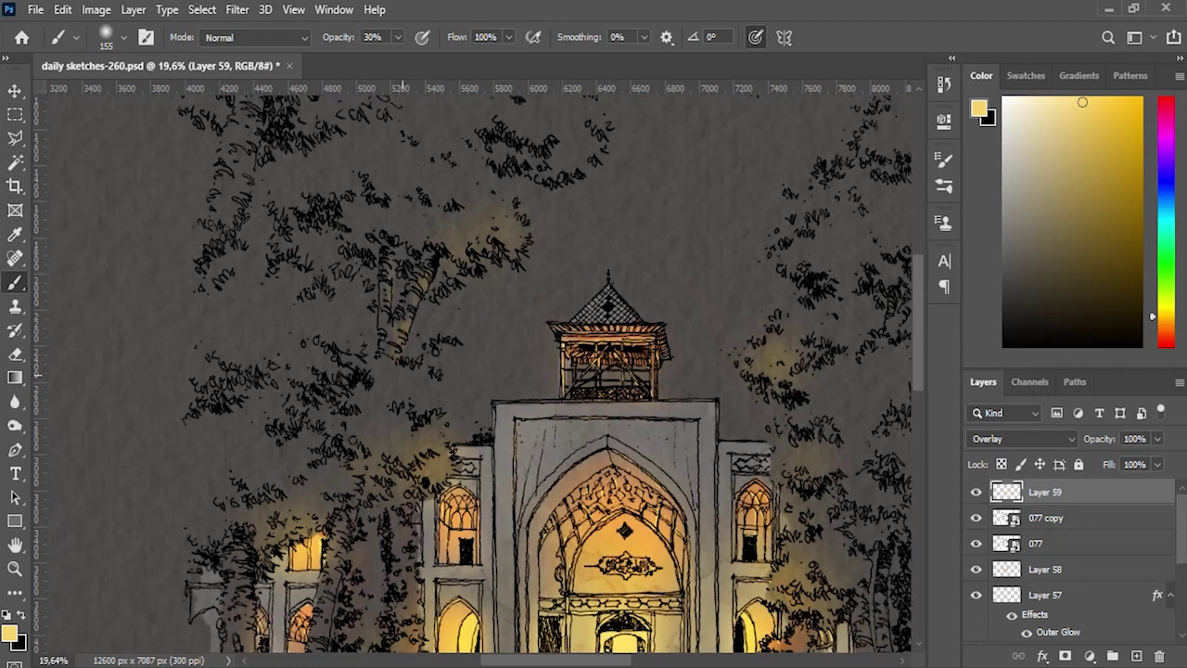
drag(382, 426, 339, 482)
click(484, 242)
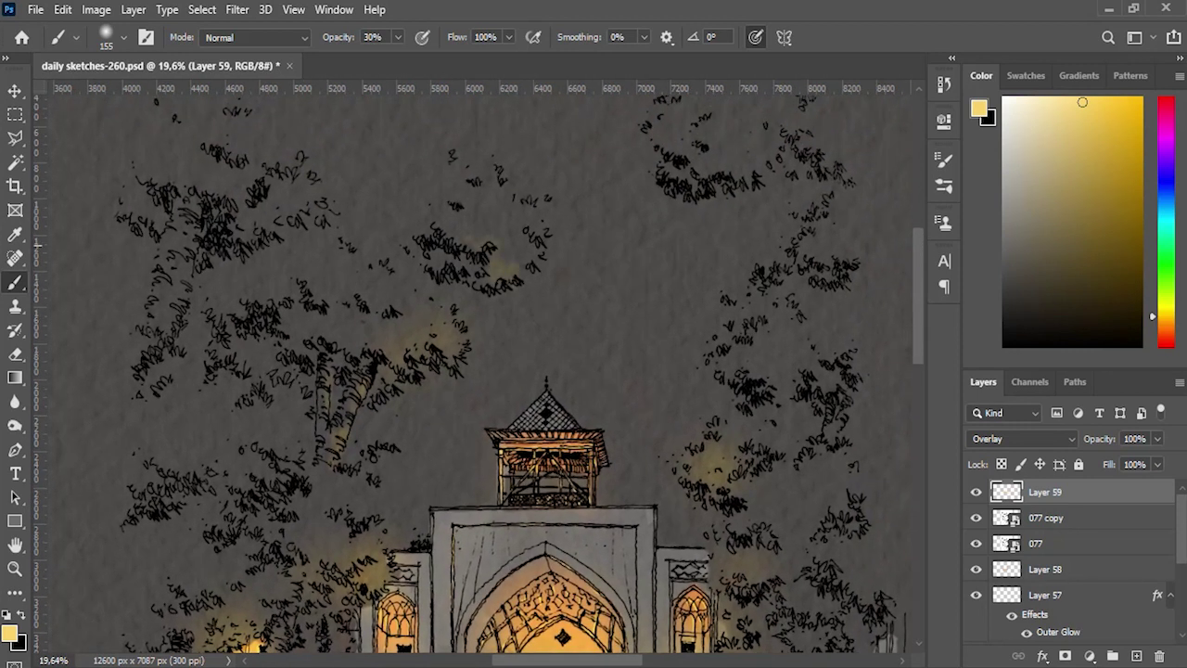
click(449, 350)
click(356, 344)
click(281, 368)
click(311, 335)
mouse_move(299, 342)
mouse_down()
mouse_move(283, 336)
mouse_move(343, 123)
mouse_up()
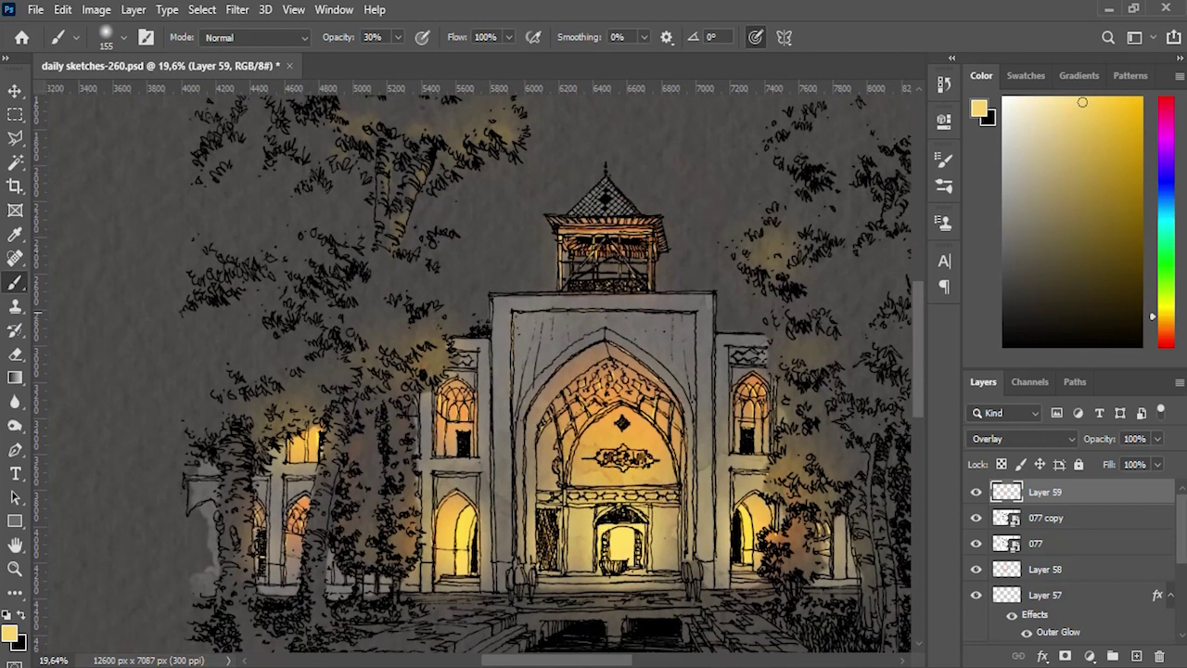
Step: Add glow to the right canopy and trunk, the left arch column and between left trunks
drag(820, 281, 789, 275)
click(857, 417)
mouse_move(864, 575)
mouse_down()
mouse_move(865, 605)
mouse_move(886, 629)
mouse_up()
click(877, 525)
drag(679, 568, 756, 458)
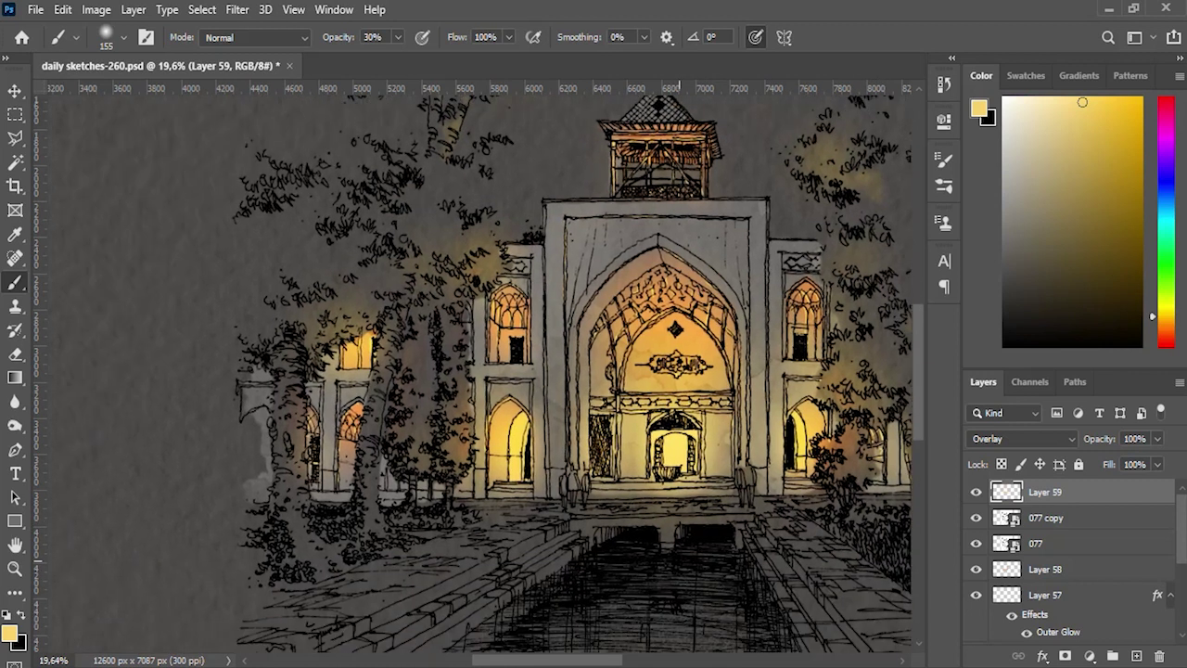
click(488, 383)
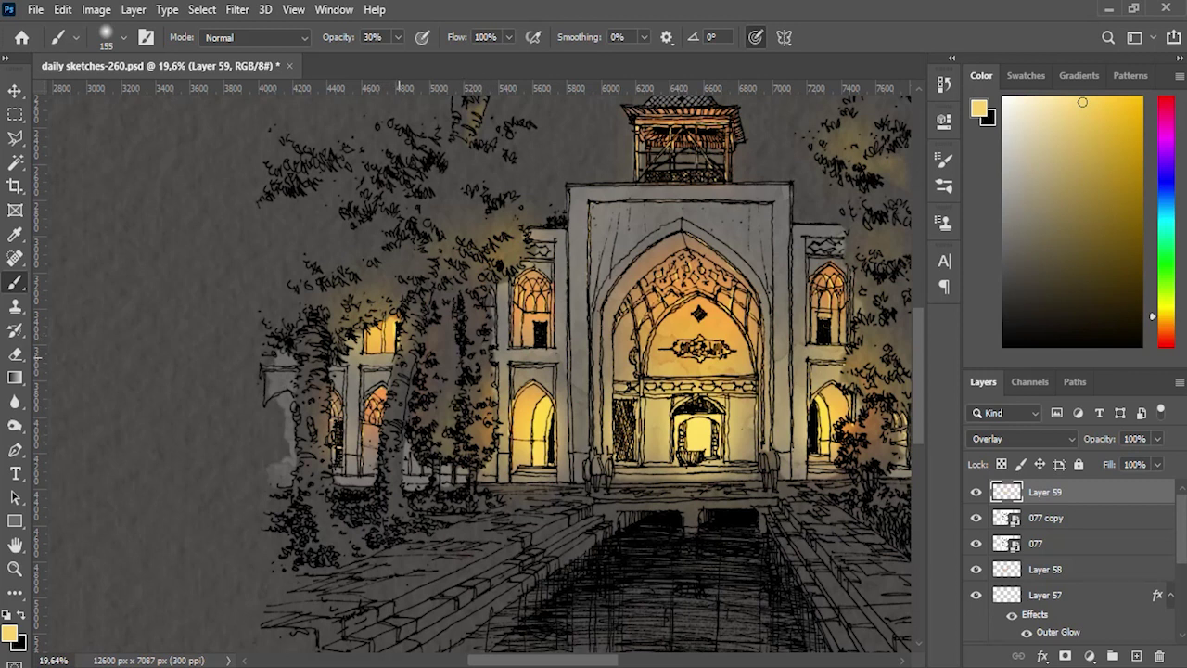
mouse_move(399, 356)
mouse_down()
mouse_move(387, 426)
mouse_move(324, 385)
mouse_move(331, 428)
mouse_up()
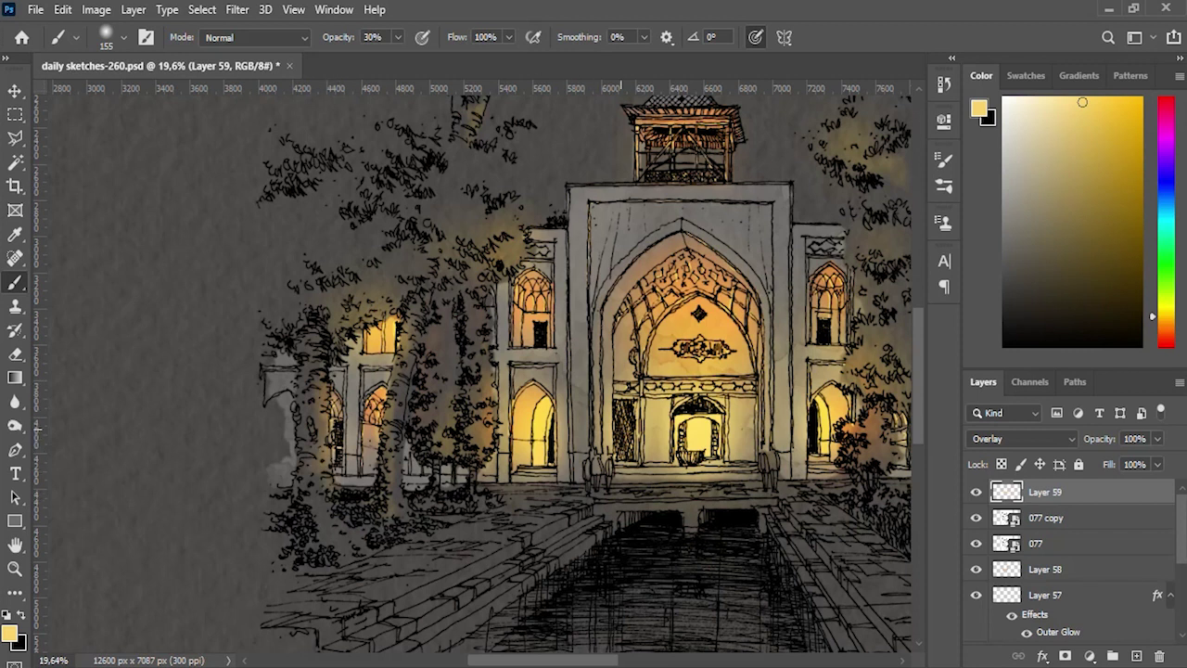
Step: Add Layer 60 in Overlay mode with orange #ffa54f as the foreground colour
click(1137, 656)
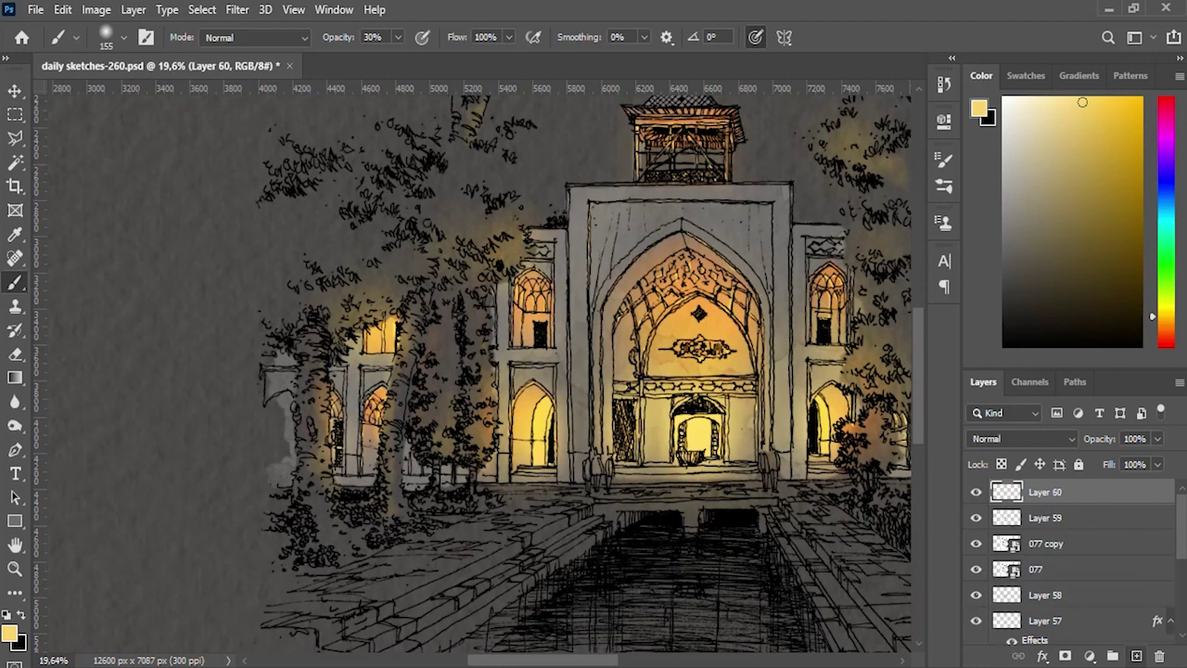
click(1023, 439)
click(985, 431)
click(10, 631)
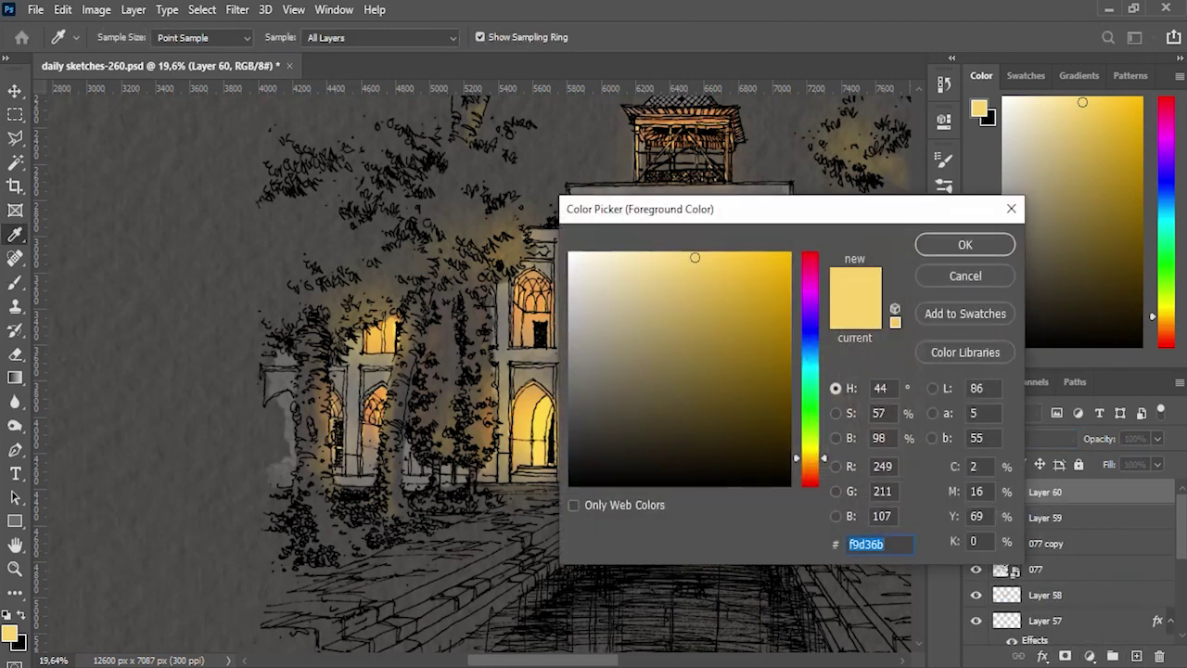
text(f9b86b)
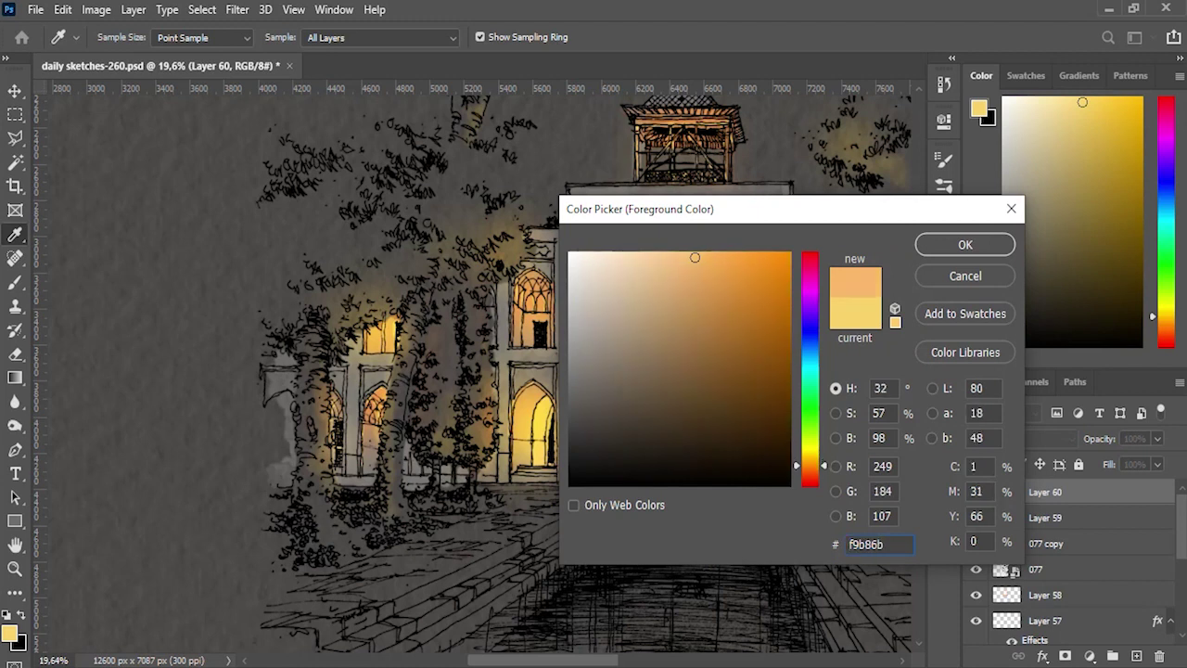
text(ffa54f)
key(Return)
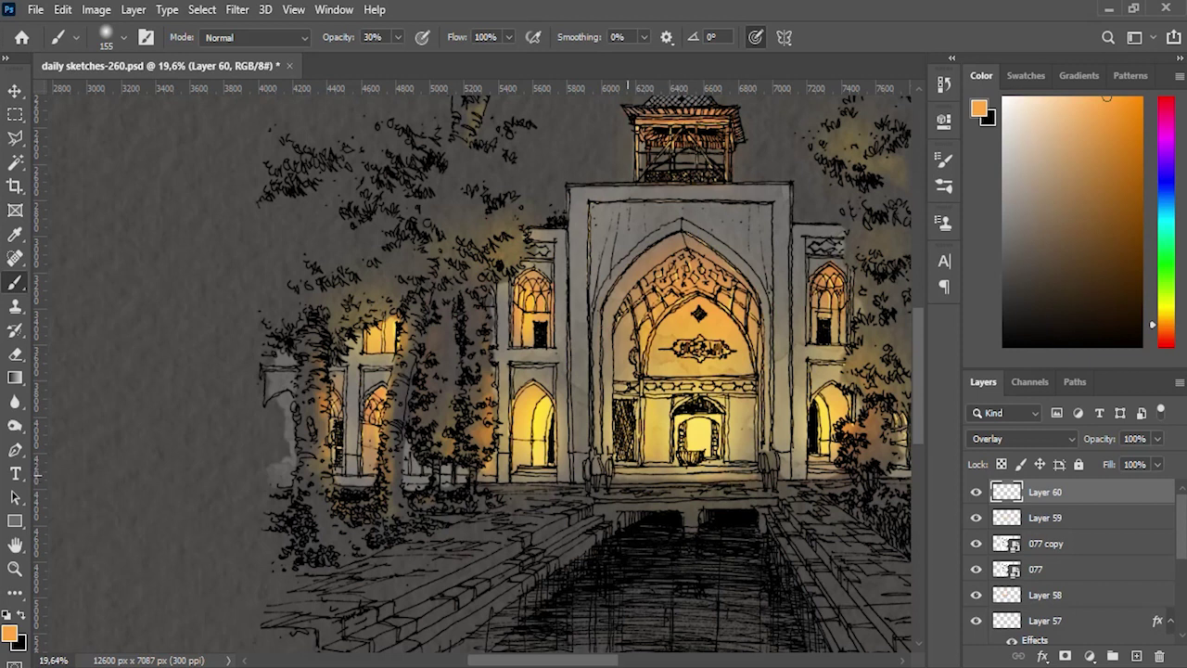
Step: Pan over the tower and left-hand trees, then zoom out to view the whole sketch
drag(691, 352, 424, 459)
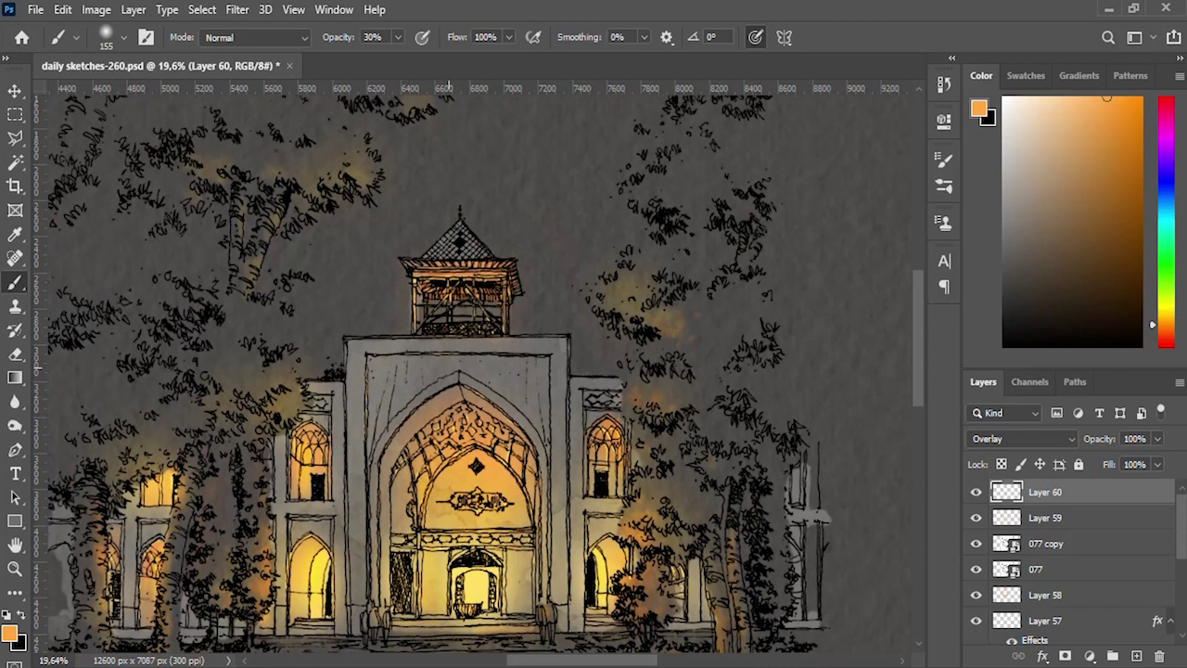
drag(420, 398, 580, 473)
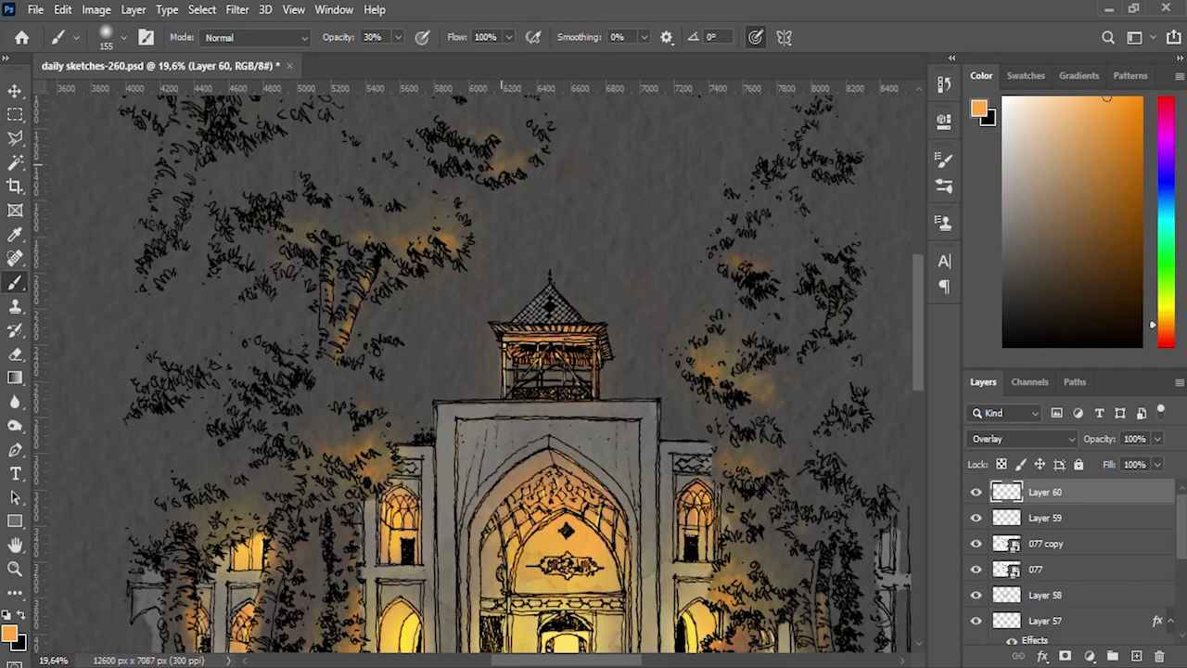
key(ctrl+minus)
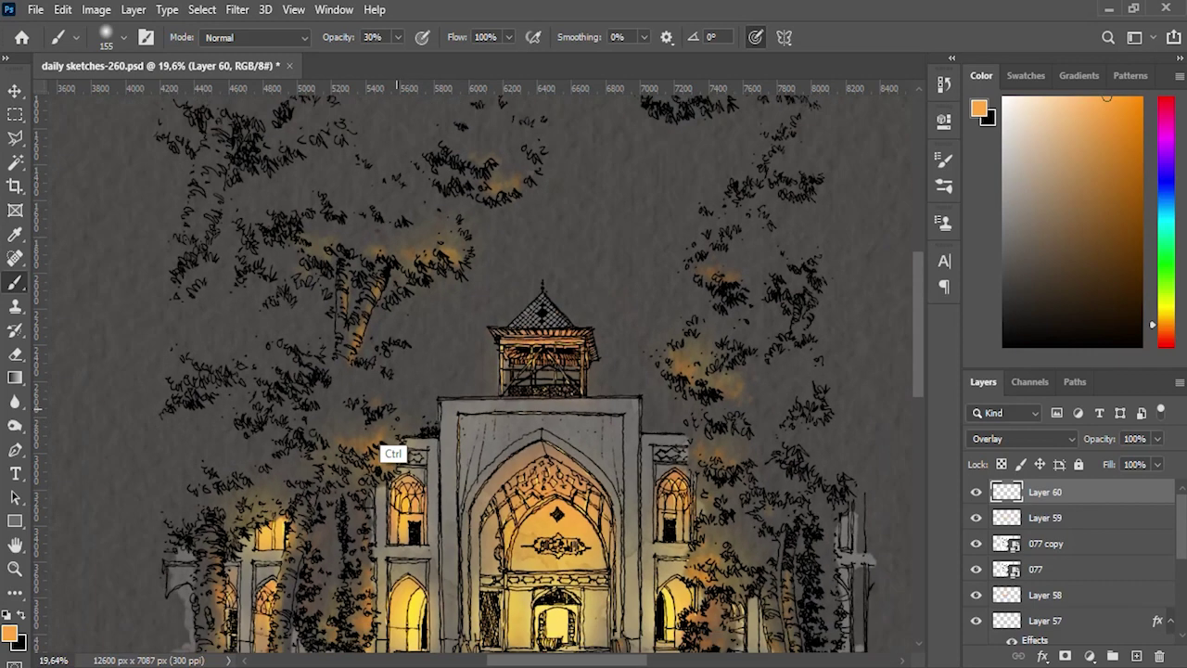
key(ctrl+minus)
key(ctrl+minus)
key(ctrl+plus)
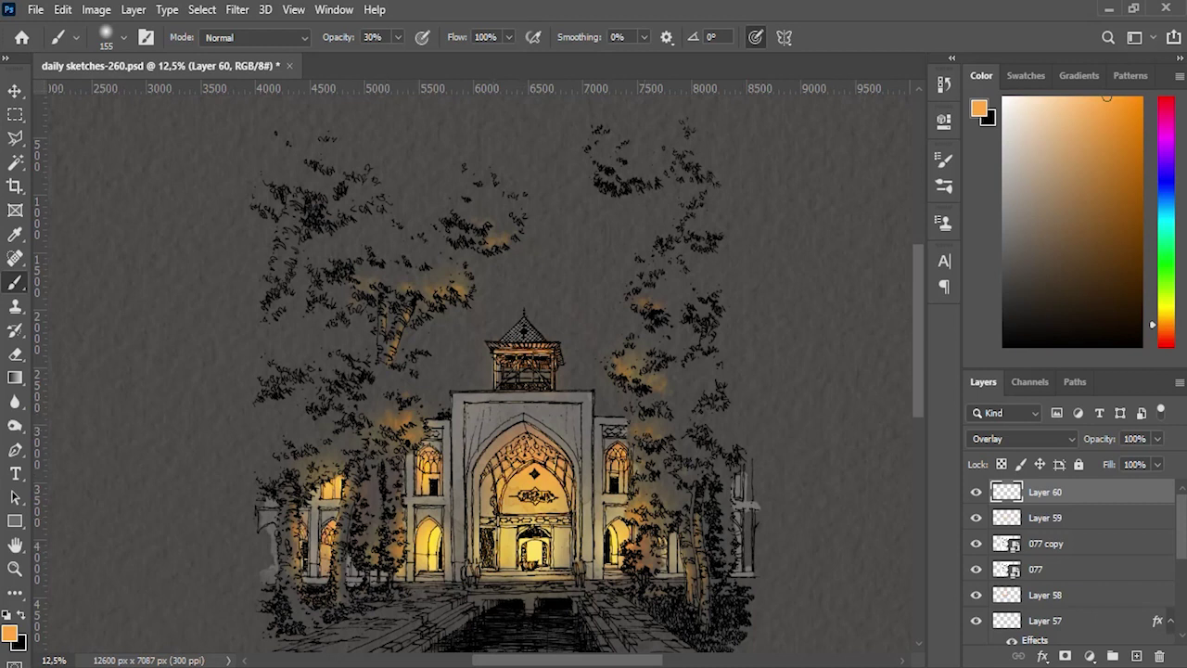
Step: Add Layer 61 in Overlay mode with red-orange ff8441 as the foreground colour
click(1136, 656)
click(1030, 439)
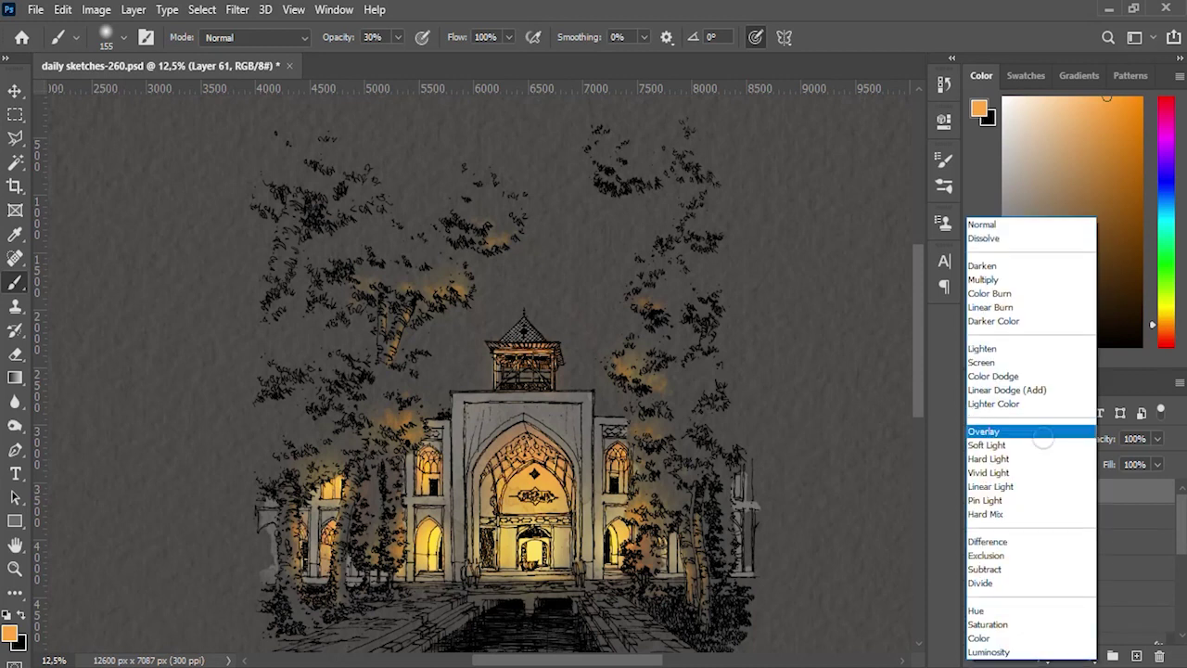
click(1020, 432)
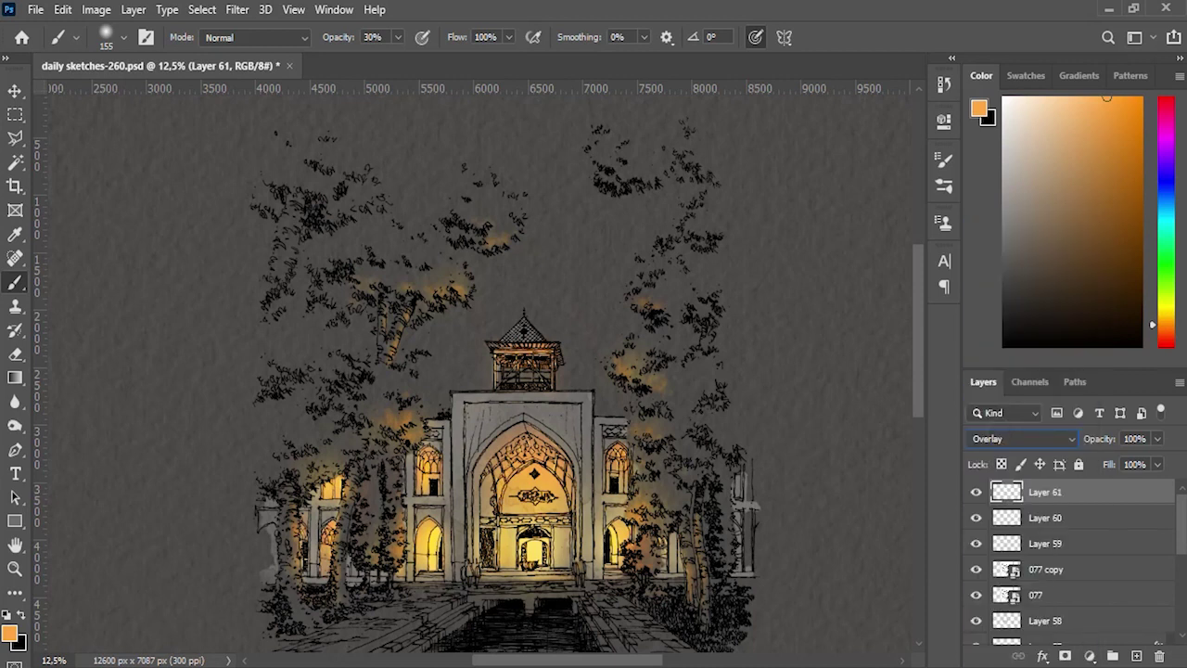
click(10, 633)
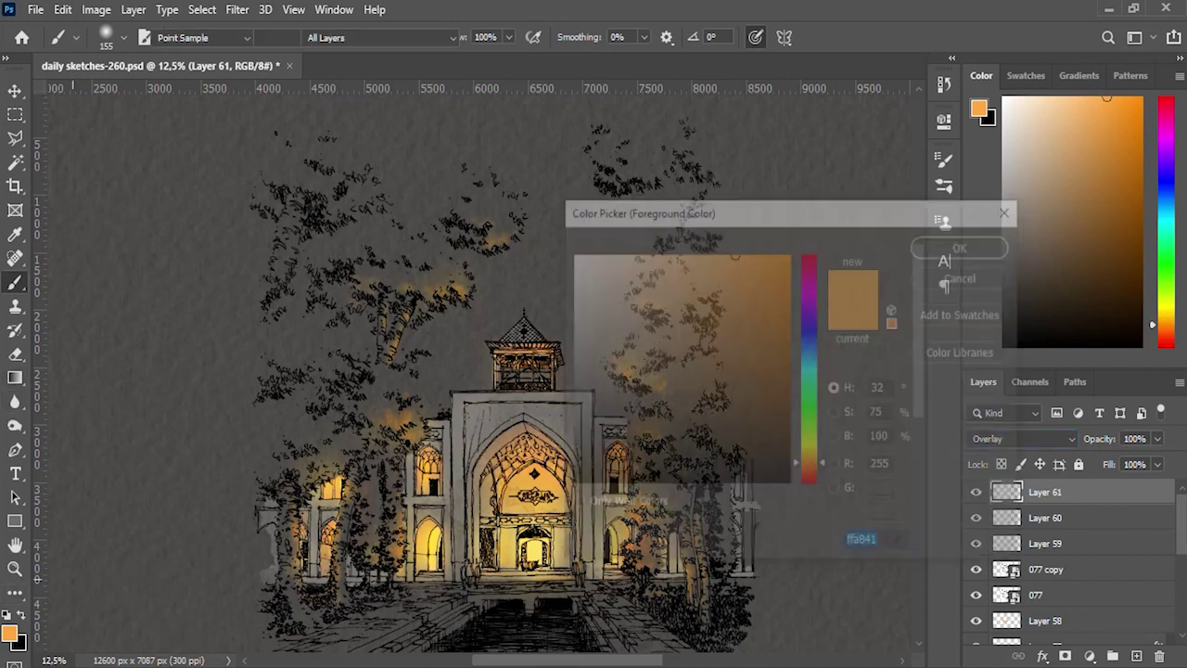
text(ff8441)
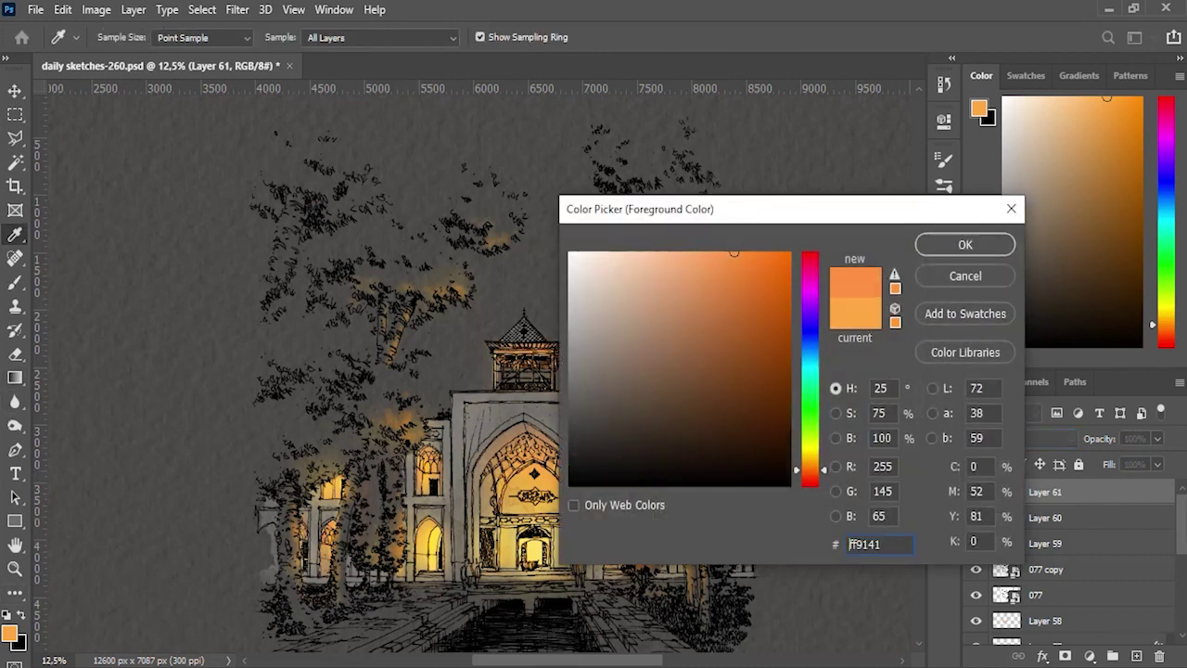
key(Return)
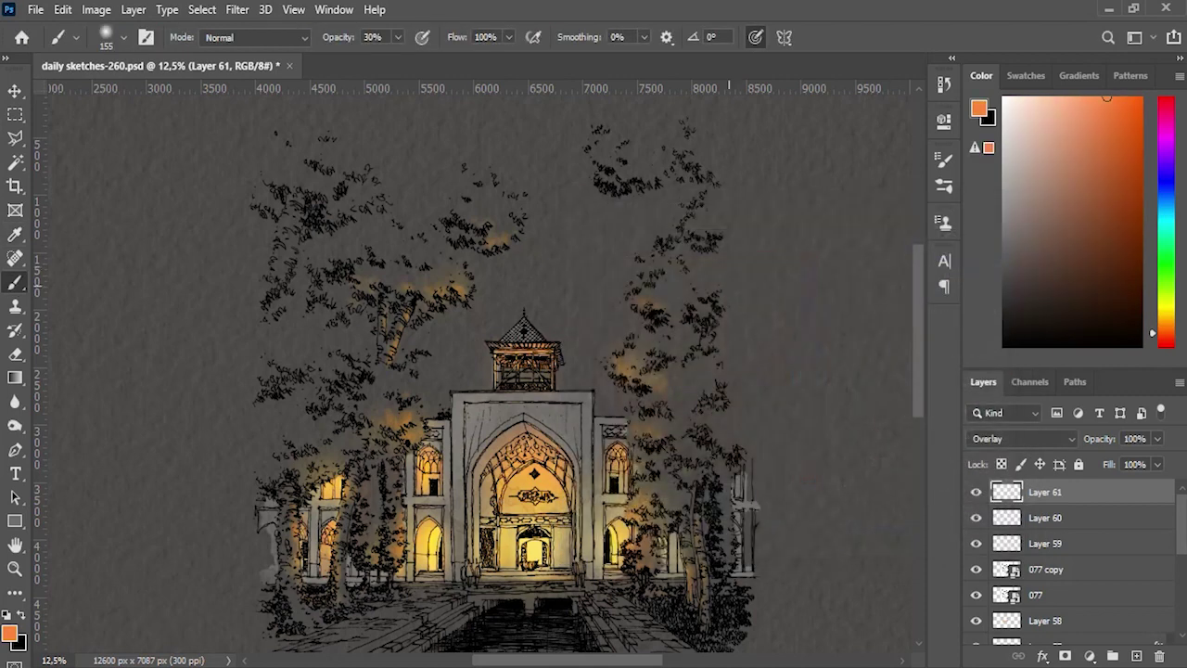
key(ctrl+plus)
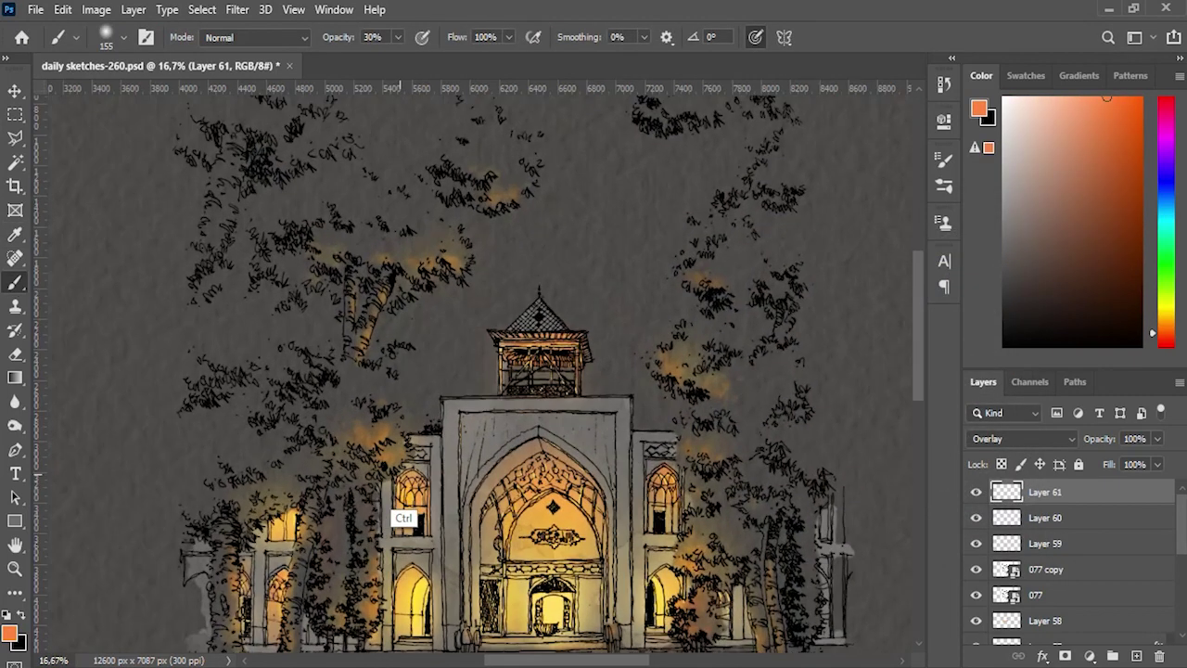
Step: Paint stronger red-orange glows into the trees and building on Layer 61 at 60% brush opacity
key(ctrl+plus)
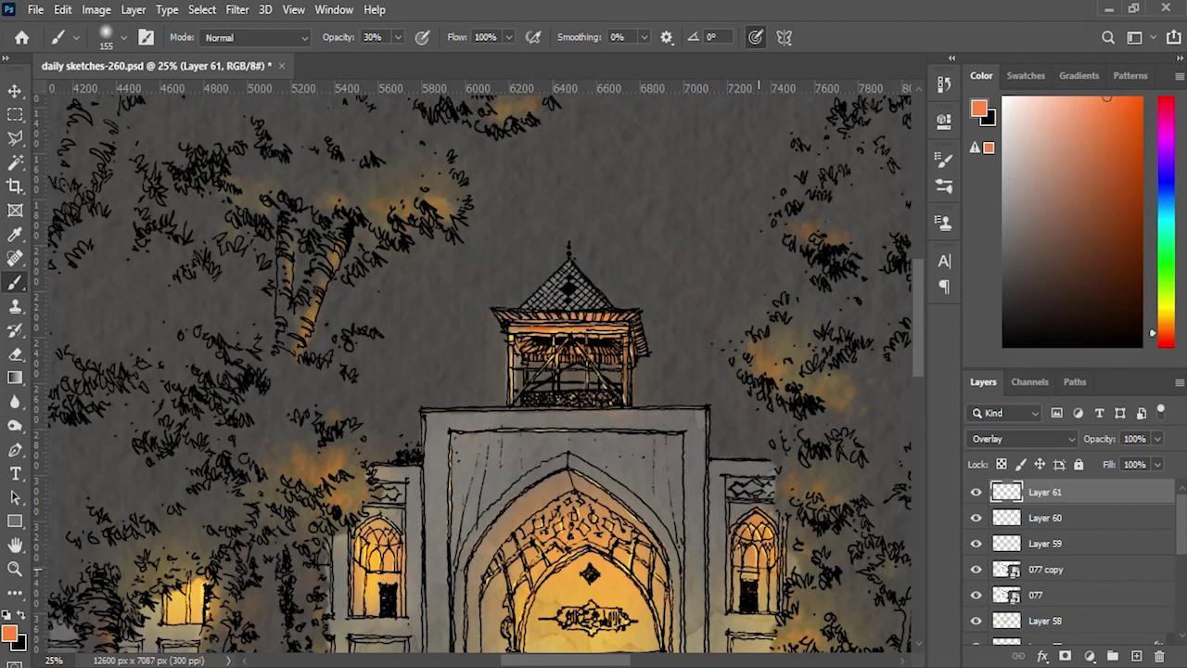
key(6)
scroll(621, 408, down, 5)
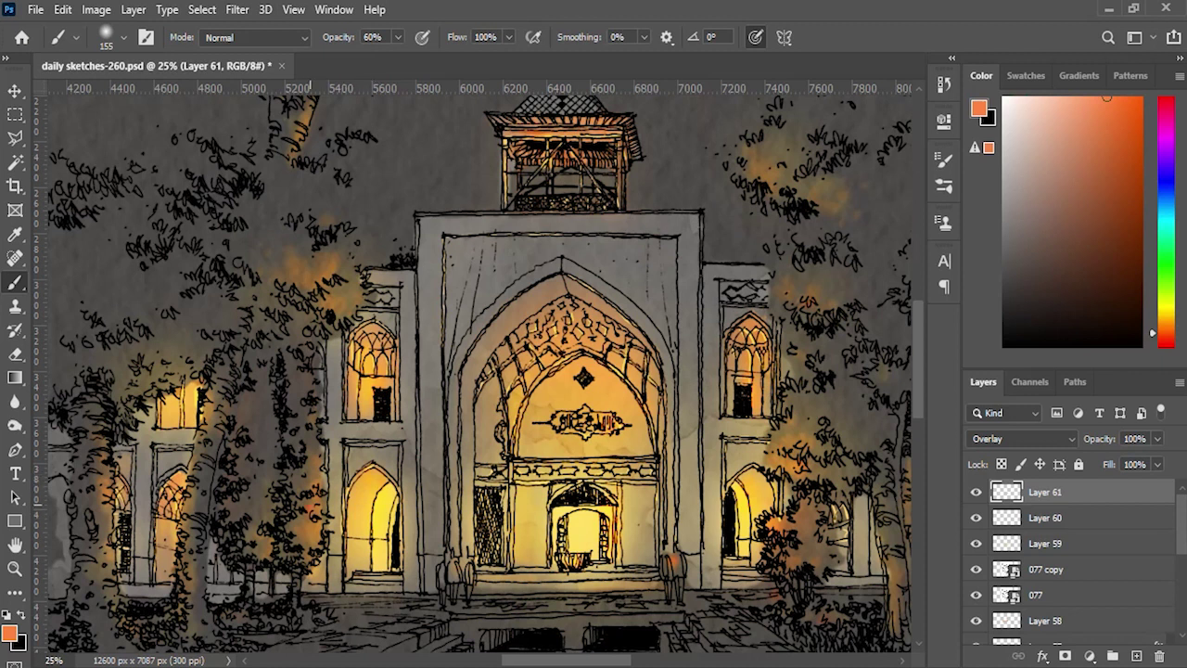
key(ctrl)
scroll(339, 315, up, 5)
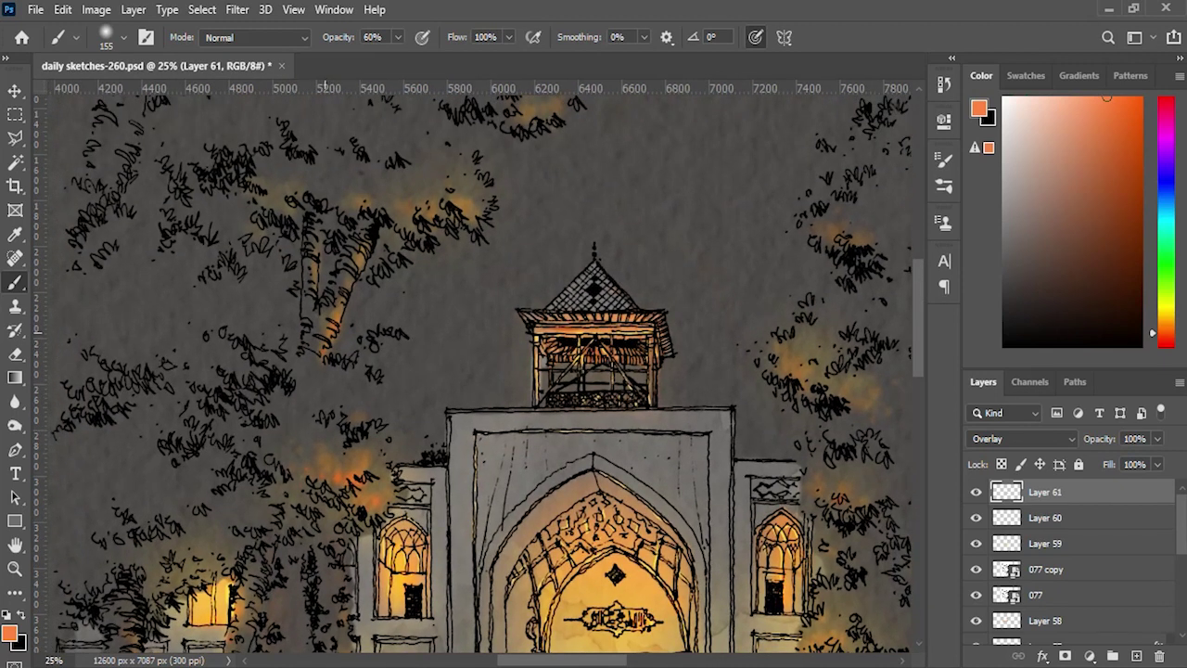
Step: Set the brush size to 50 px and zoom out to the lower building and right trees
right_click(343, 306)
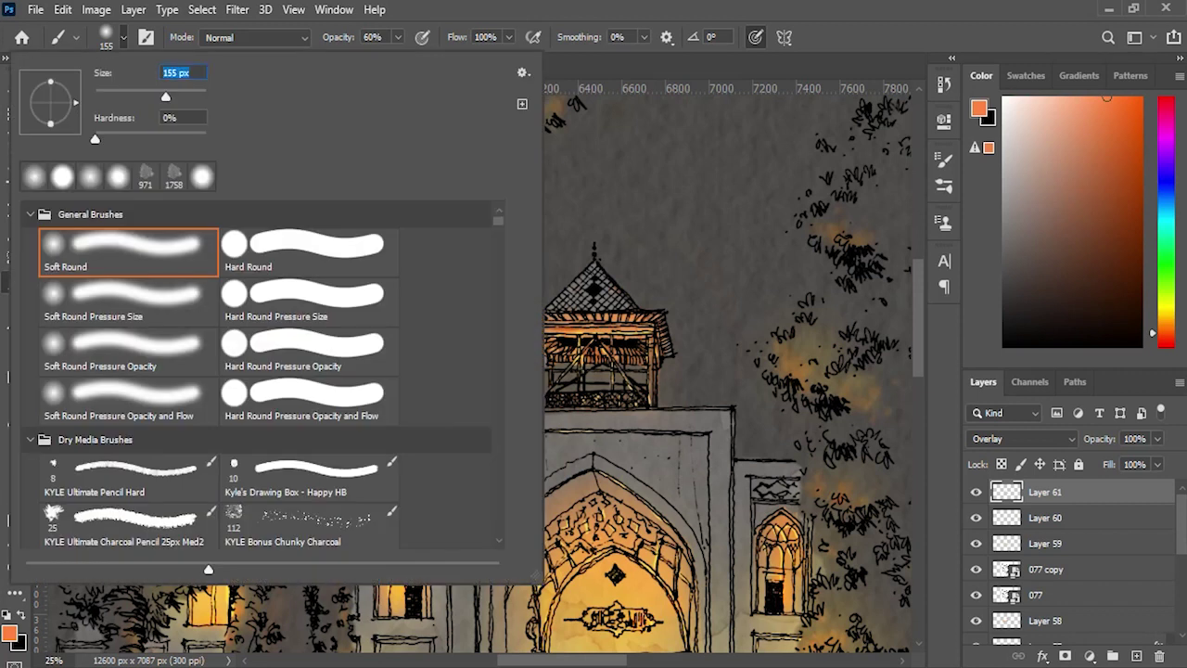
text(50)
key(Return)
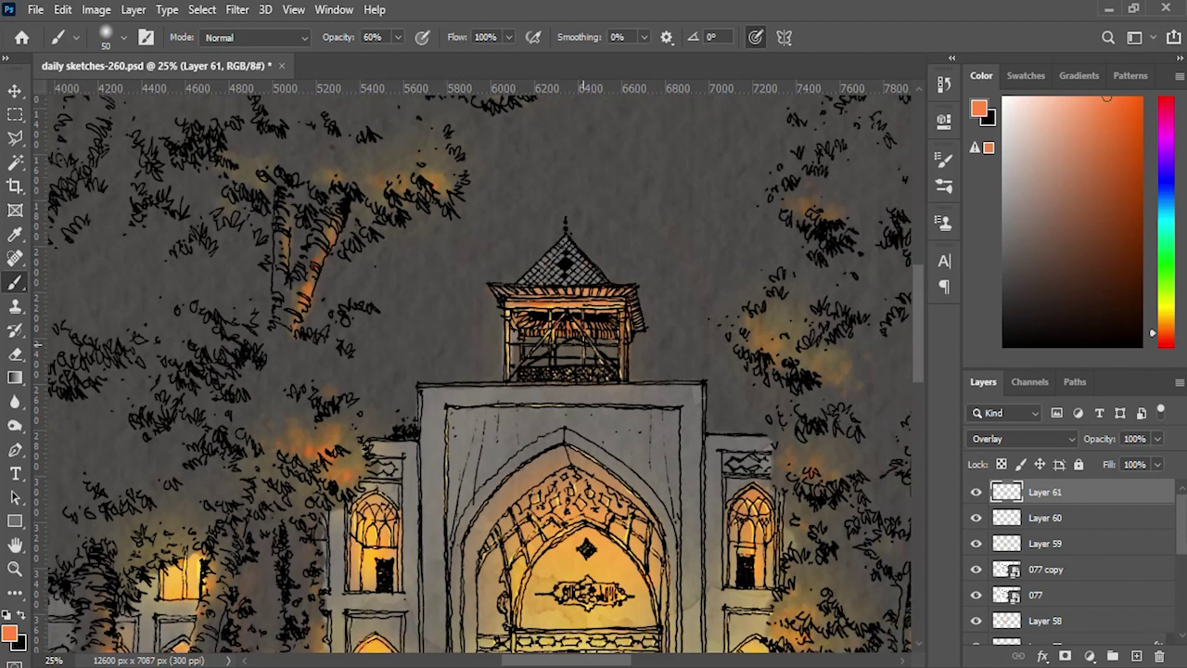
drag(555, 399, 368, 250)
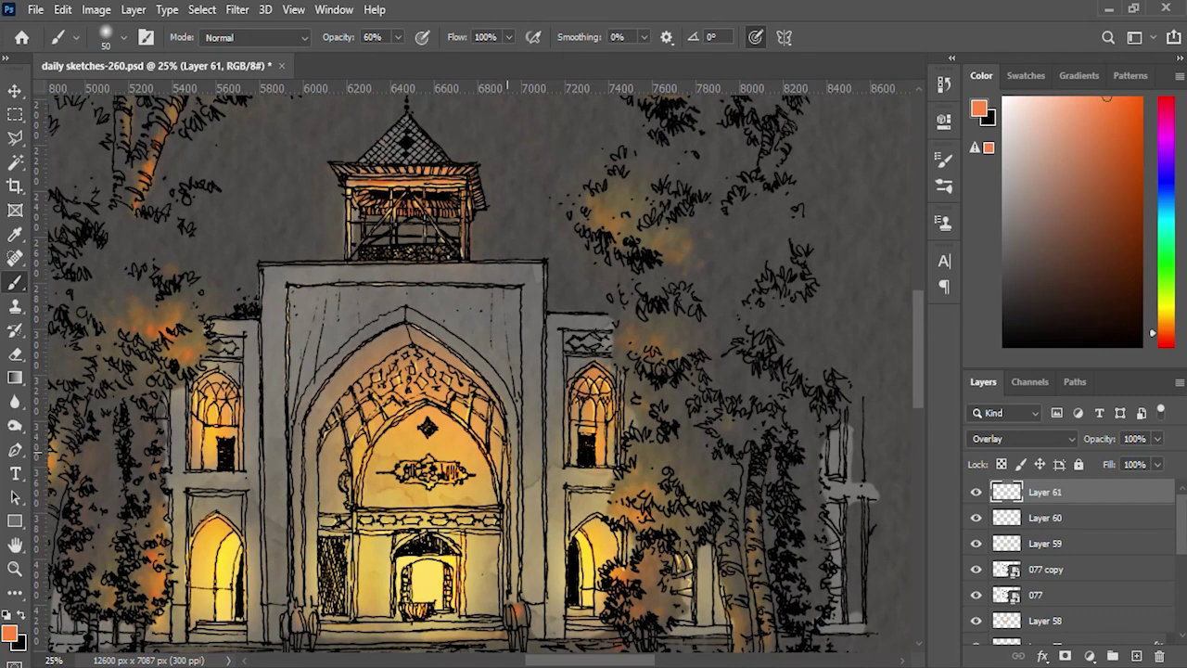
scroll(464, 371, down, 3)
scroll(464, 371, down, 2)
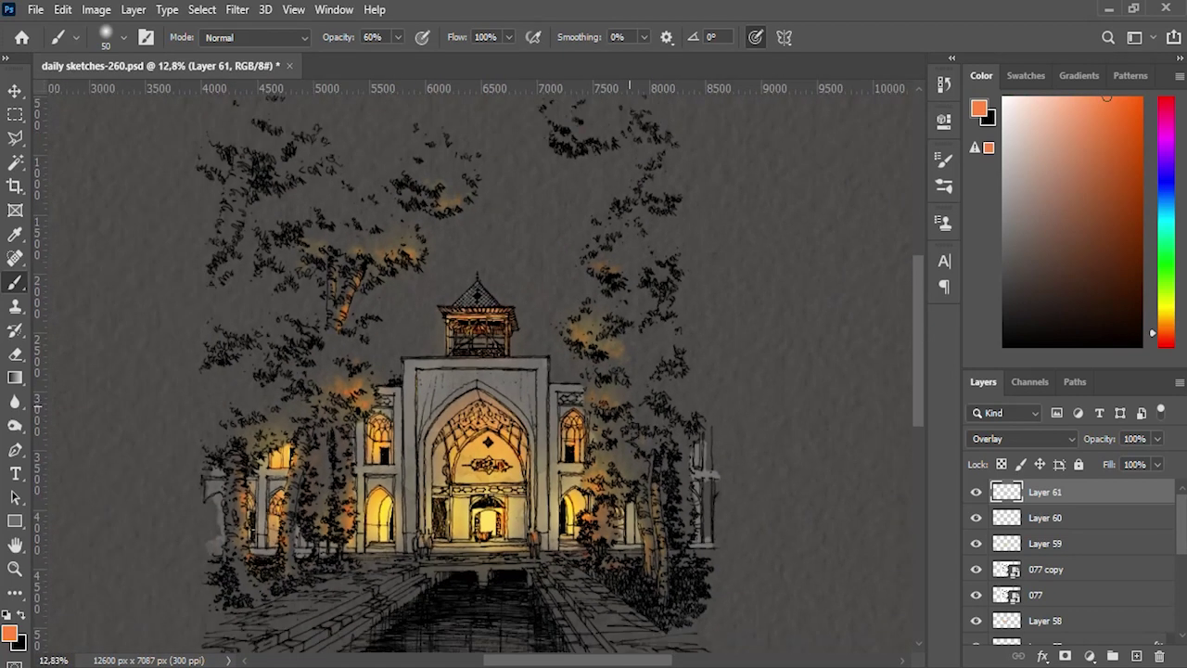
scroll(463, 371, down, 1)
scroll(390, 520, up, 2)
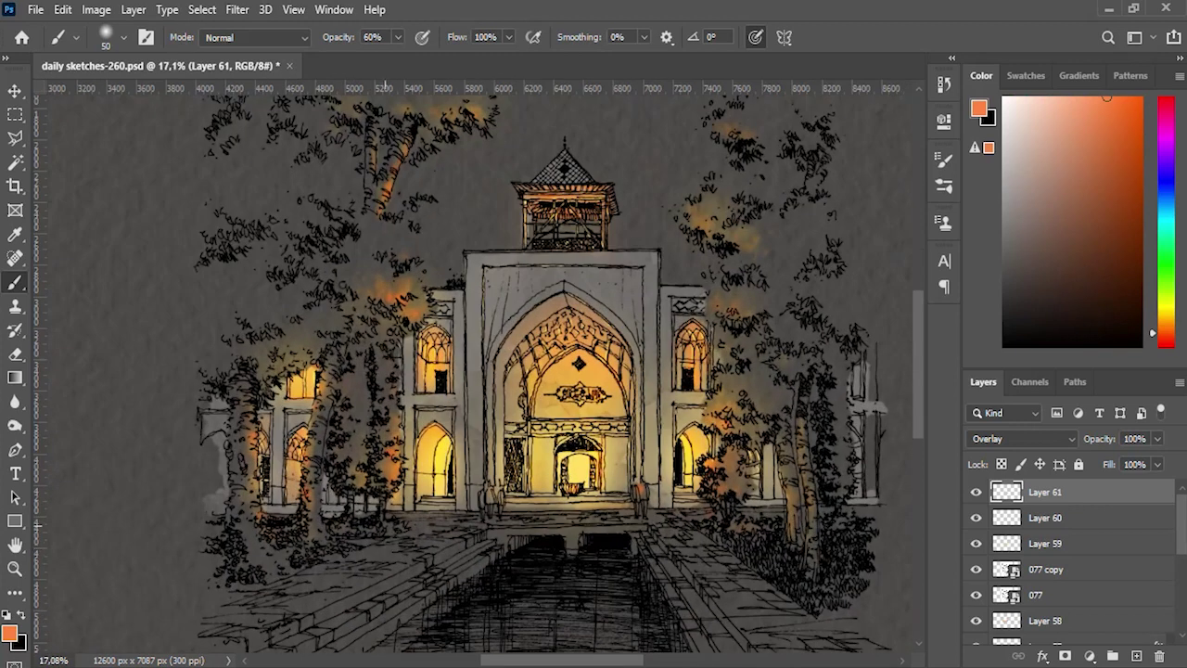
scroll(394, 519, down, 1)
Step: Add Layer 62 in Overlay blend mode and set the foreground colour to f9cd87
click(1136, 656)
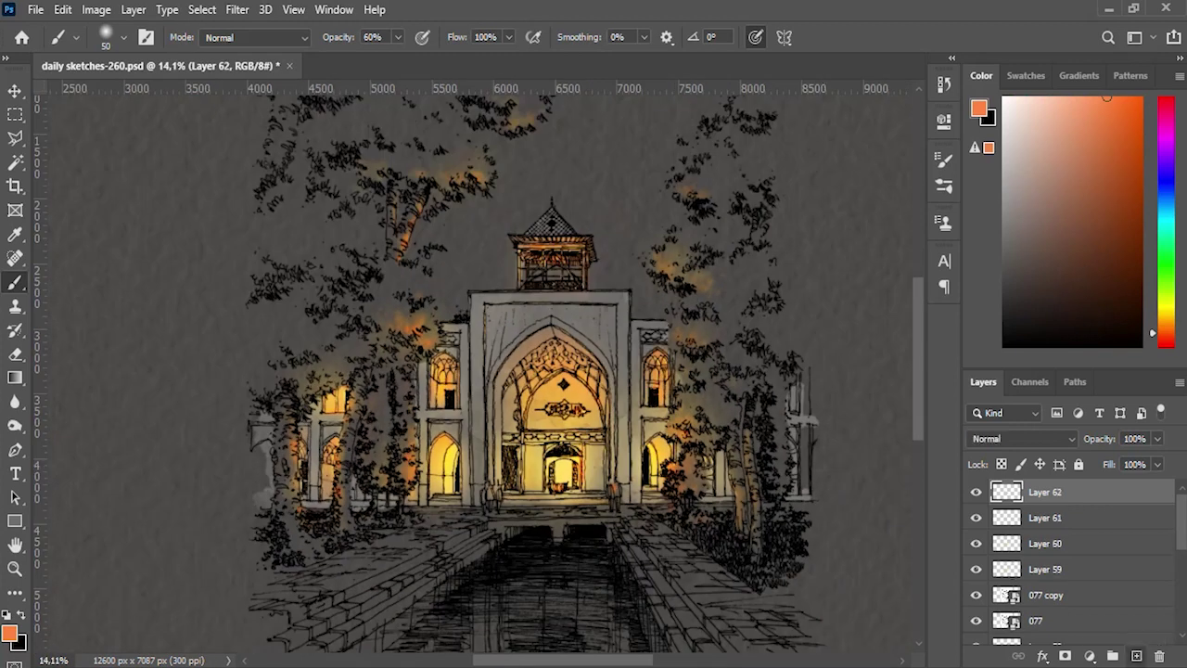
click(1020, 438)
click(1021, 431)
click(979, 108)
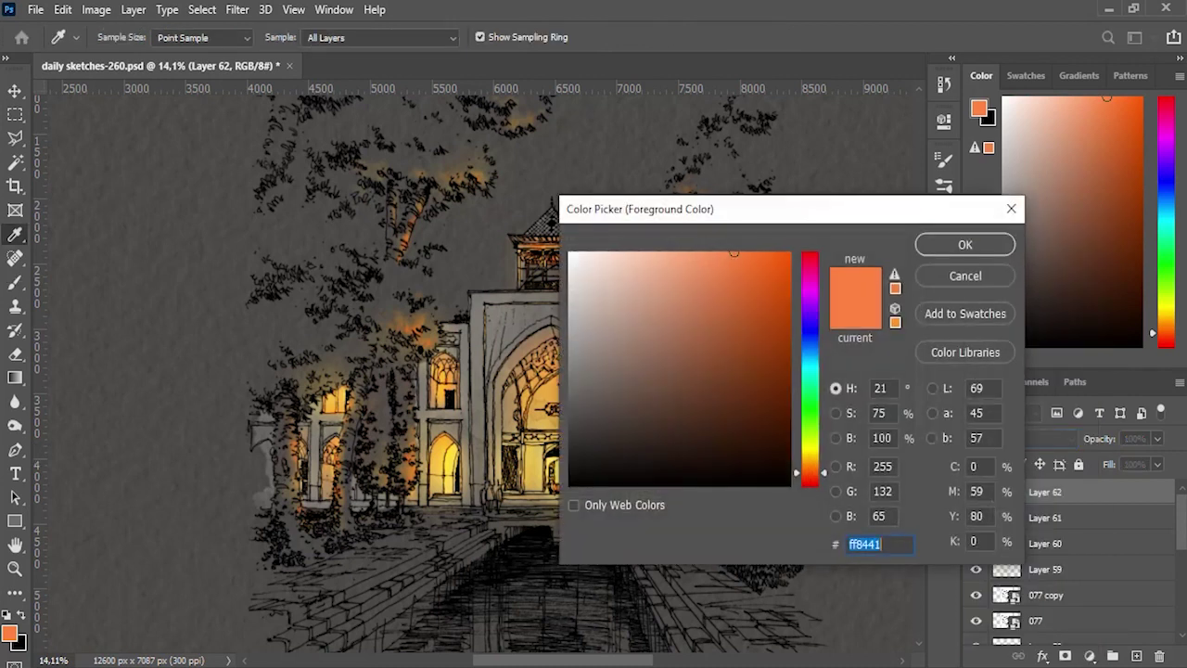
text(ffb541)
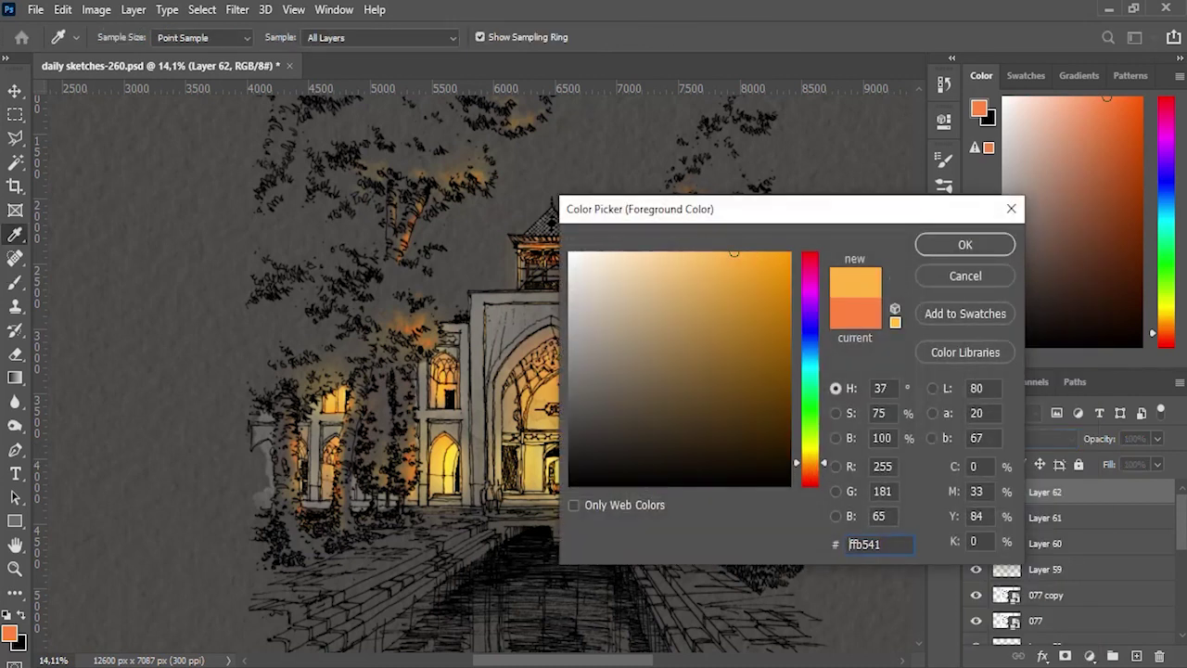
text(f9cd87)
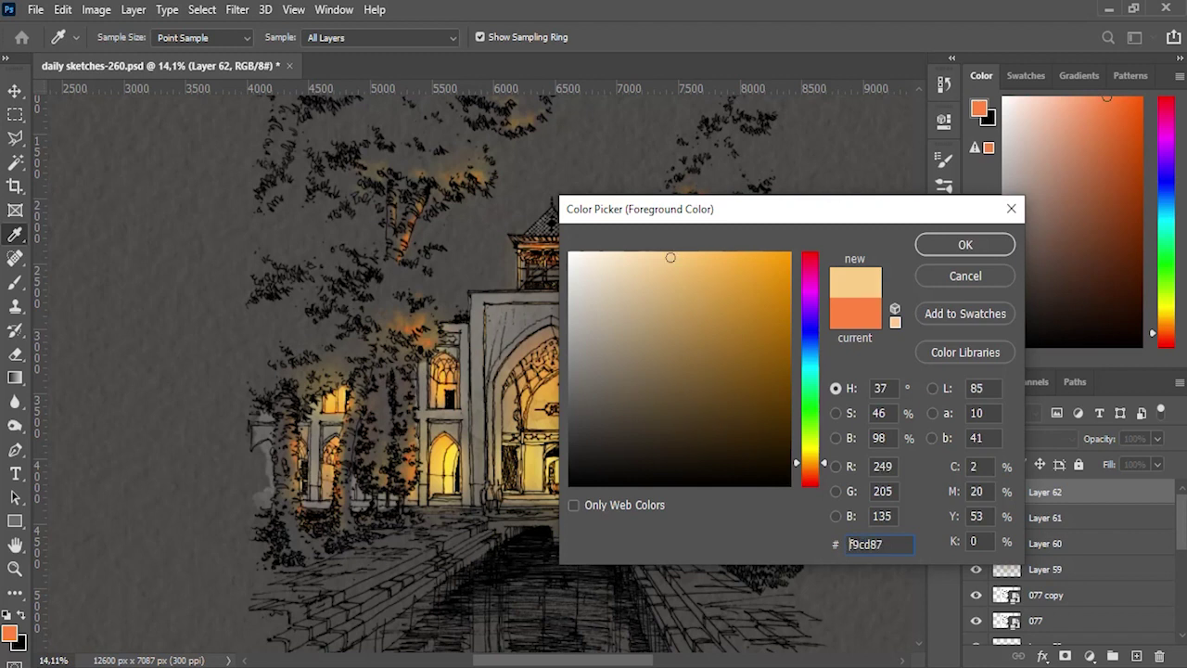
click(964, 244)
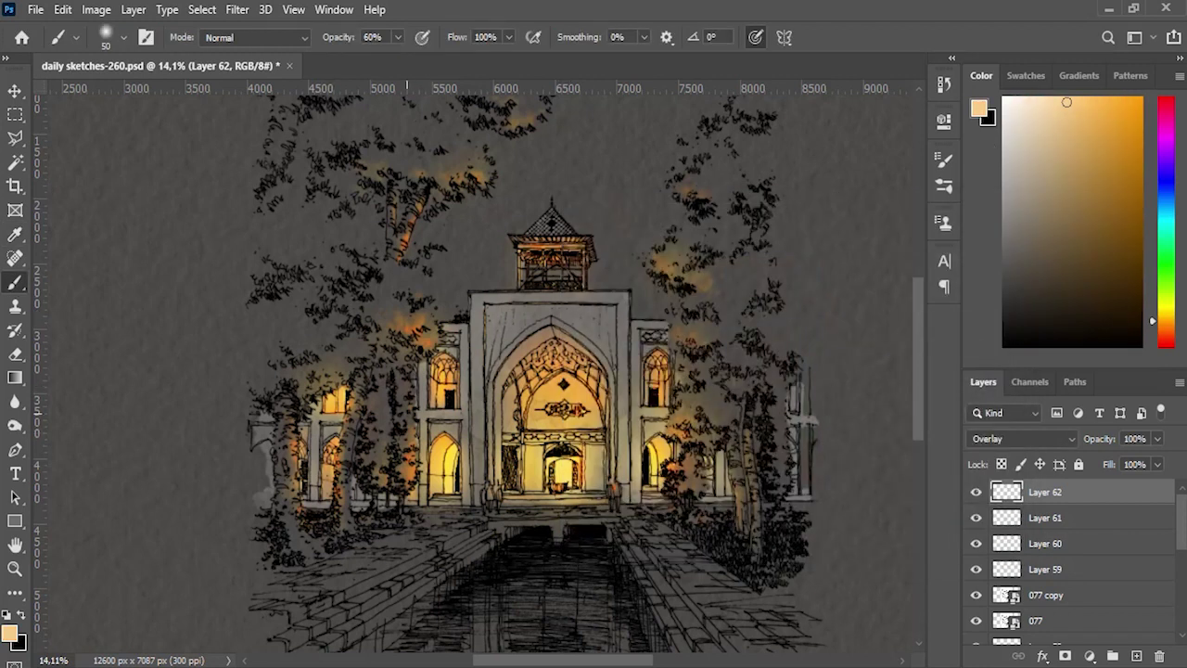
Step: Select the textured watercolour brush 8 preset and enlarge it to about 1022 px
right_click(299, 379)
scroll(556, 464, down, 3)
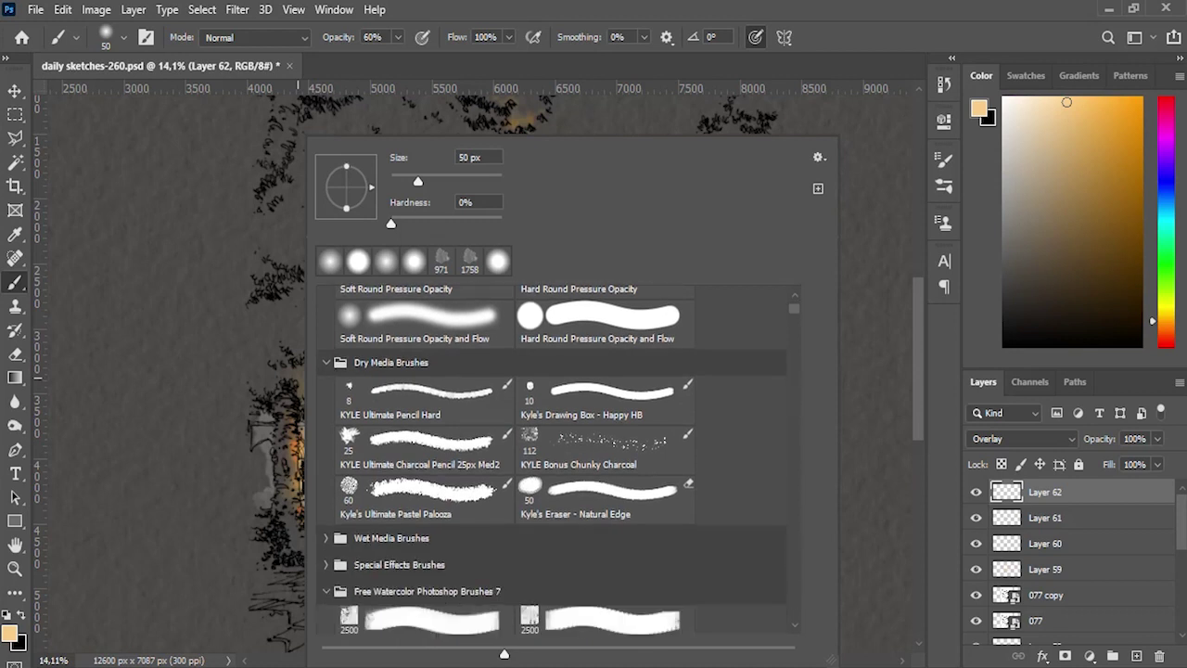
scroll(556, 464, down, 10)
scroll(515, 459, down, 5)
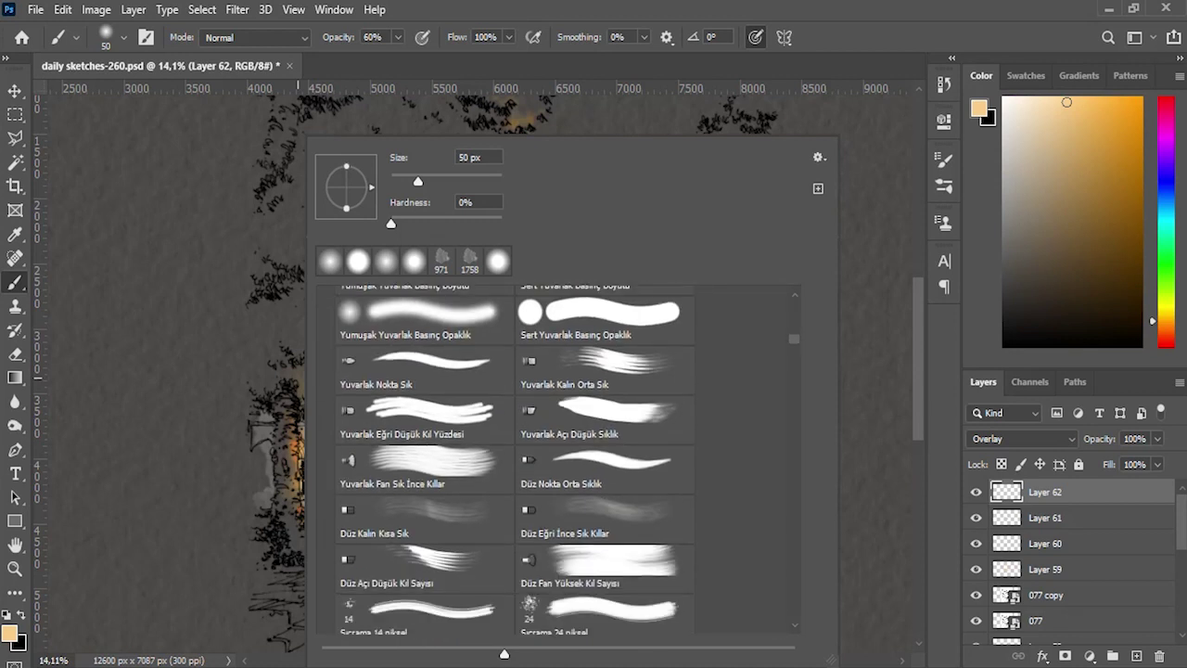
scroll(515, 459, down, 5)
scroll(515, 459, down, 5)
scroll(514, 459, down, 5)
scroll(515, 459, down, 5)
scroll(515, 460, down, 5)
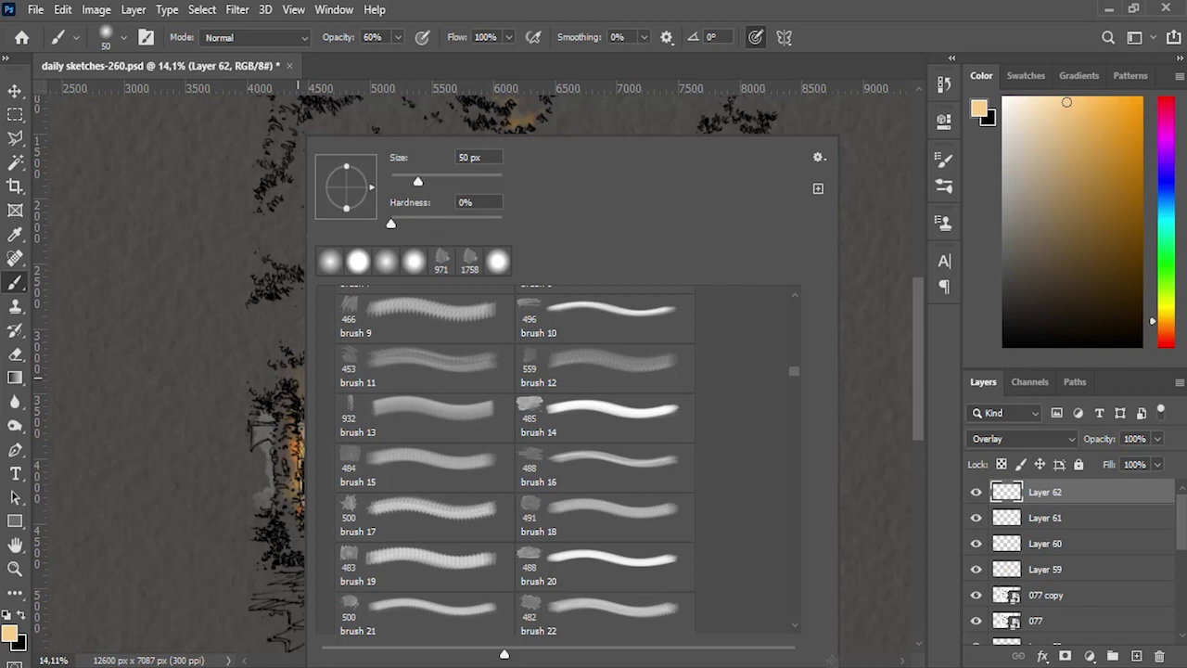
scroll(515, 459, up, 2)
scroll(515, 459, up, 2)
click(610, 358)
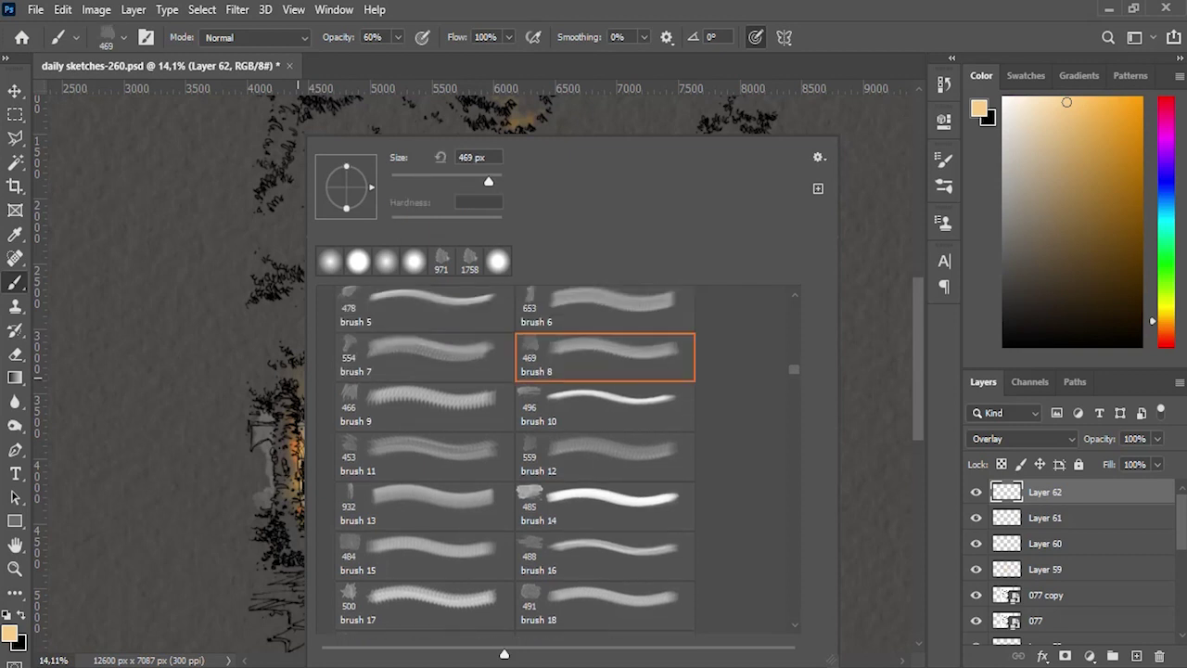
key(Return)
drag(228, 411, 262, 411)
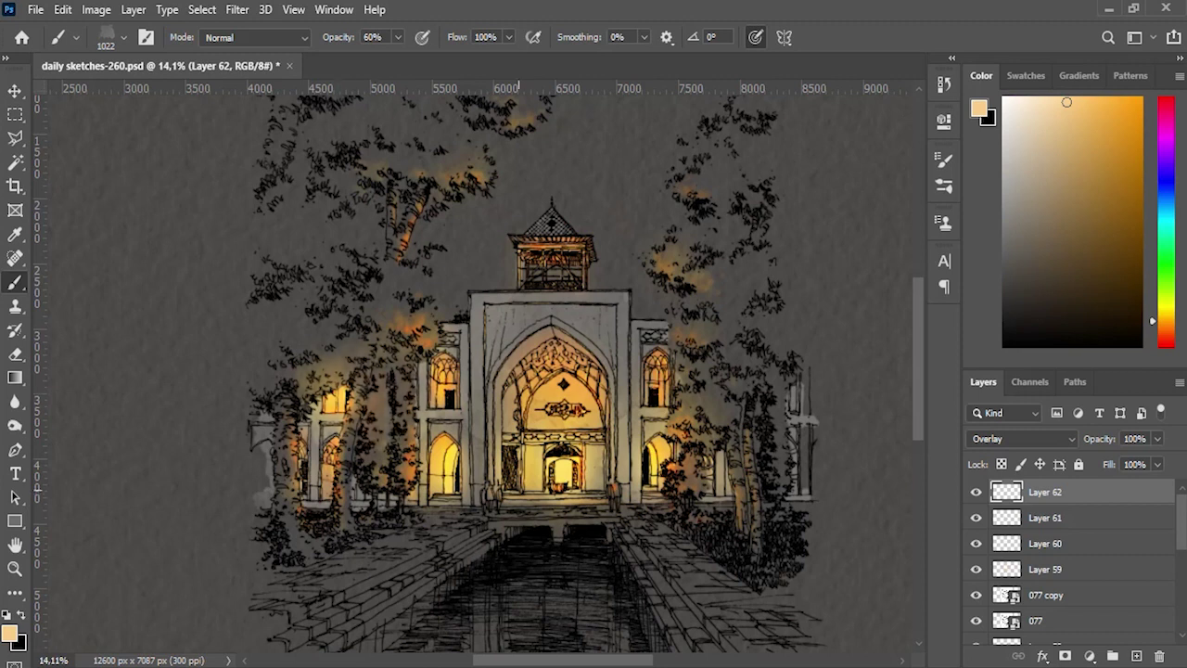
scroll(538, 489, up, 1)
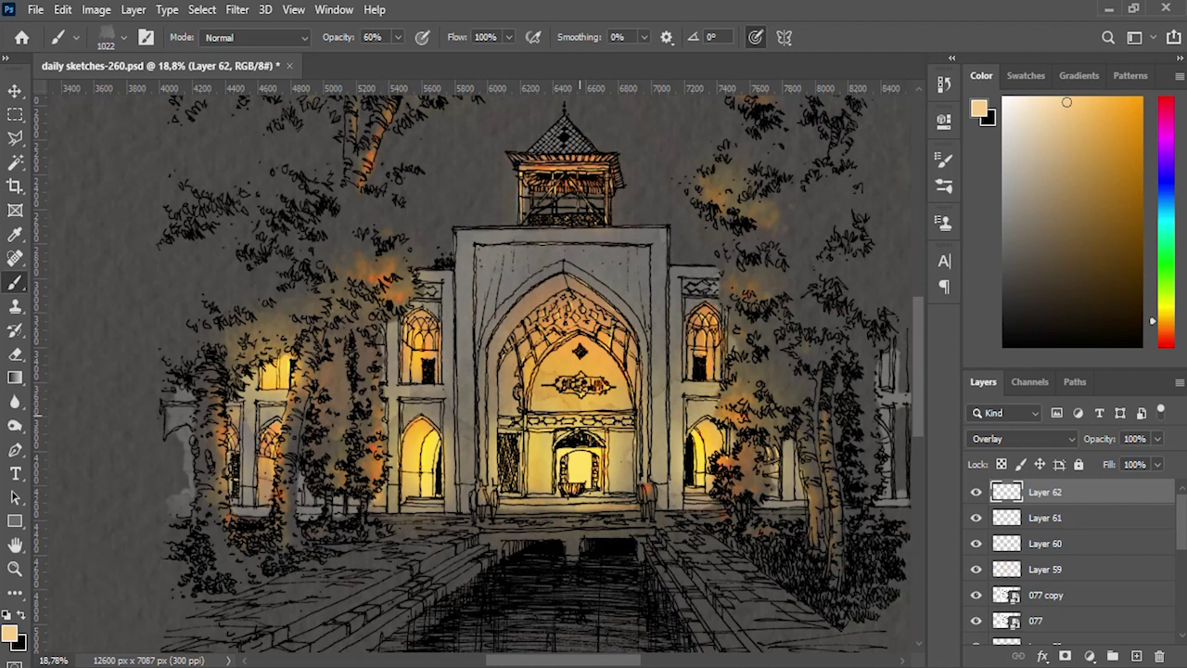
Step: Paint brighter warm orange glow on the trees right of the central entrance
scroll(464, 334, down, 3)
scroll(464, 334, down, 2)
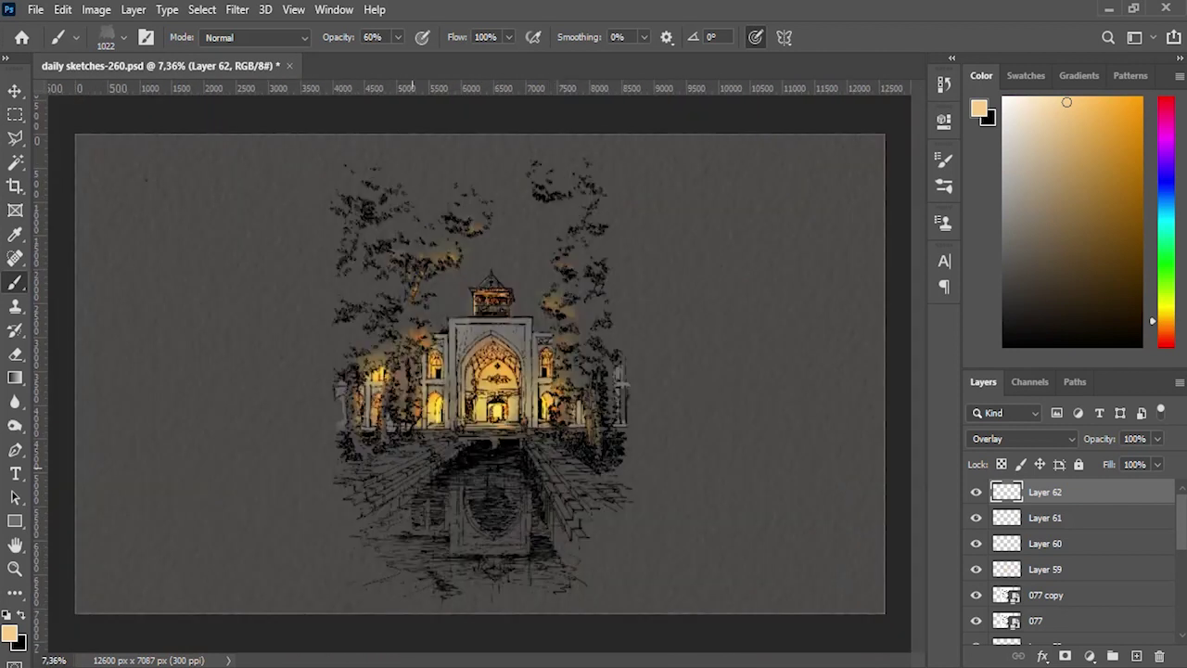
scroll(464, 334, up, 2)
scroll(463, 422, up, 1)
scroll(464, 422, up, 2)
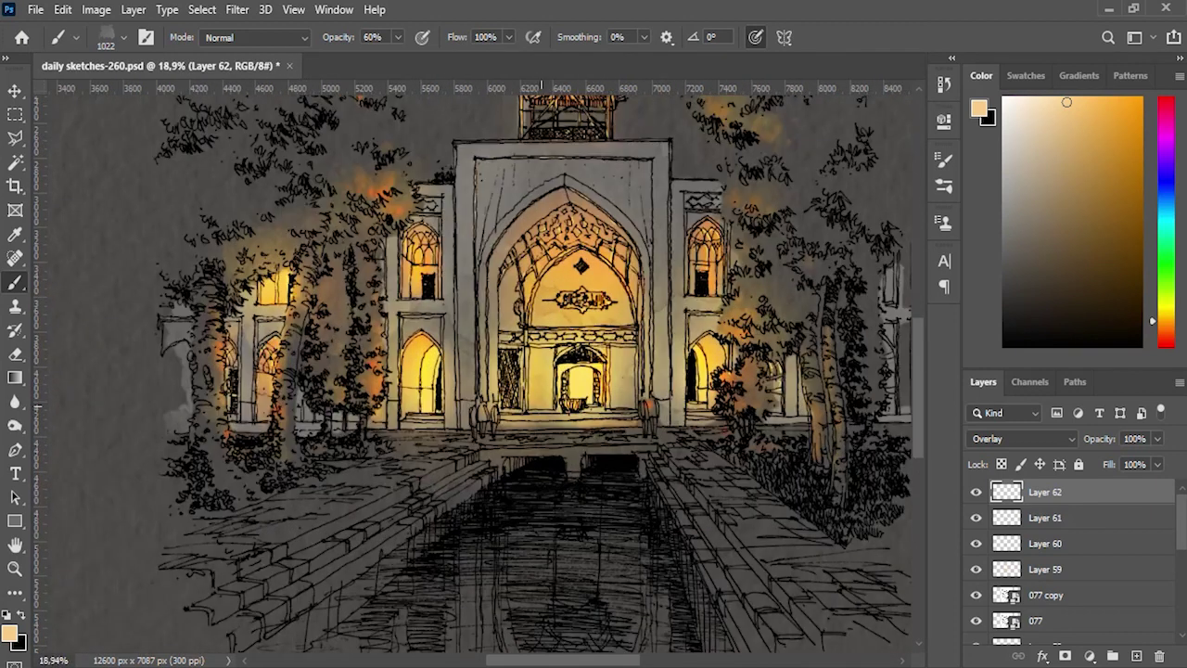
drag(691, 324, 705, 323)
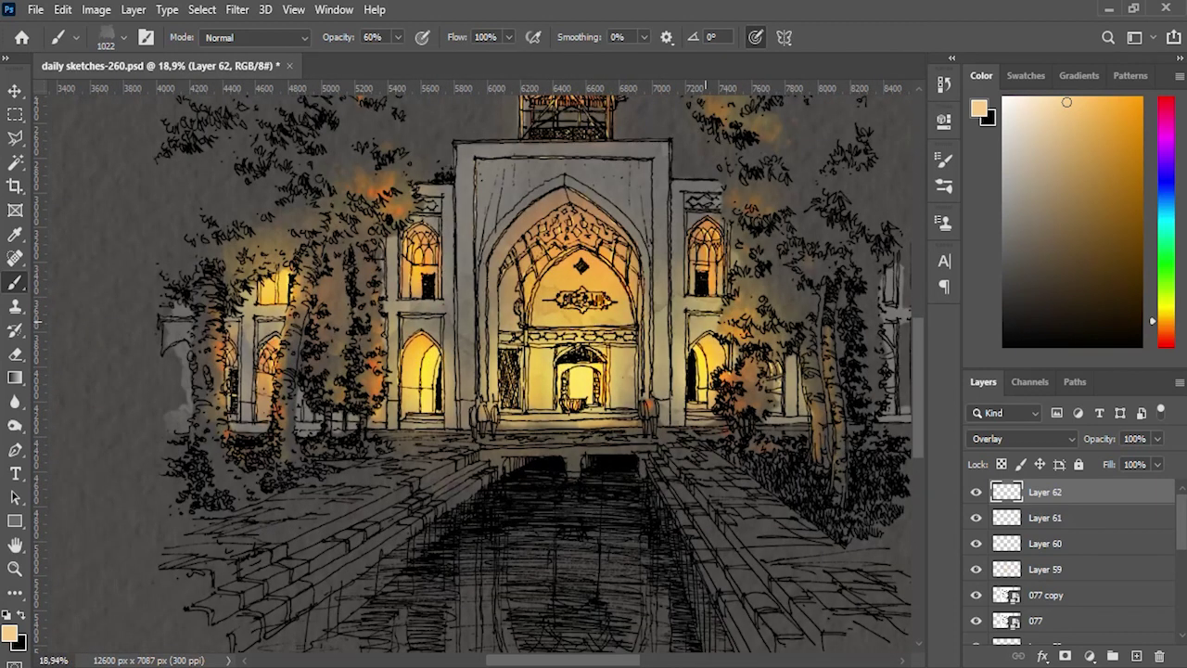
scroll(705, 323, down, 1)
scroll(701, 323, up, 1)
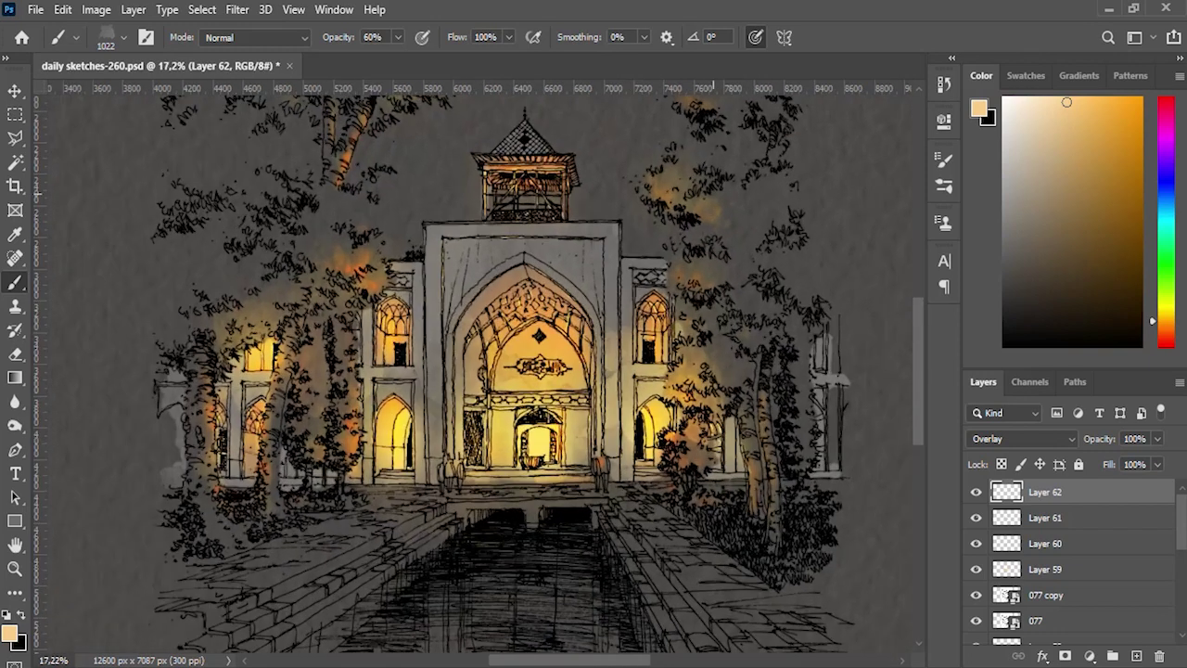
scroll(691, 323, up, 1)
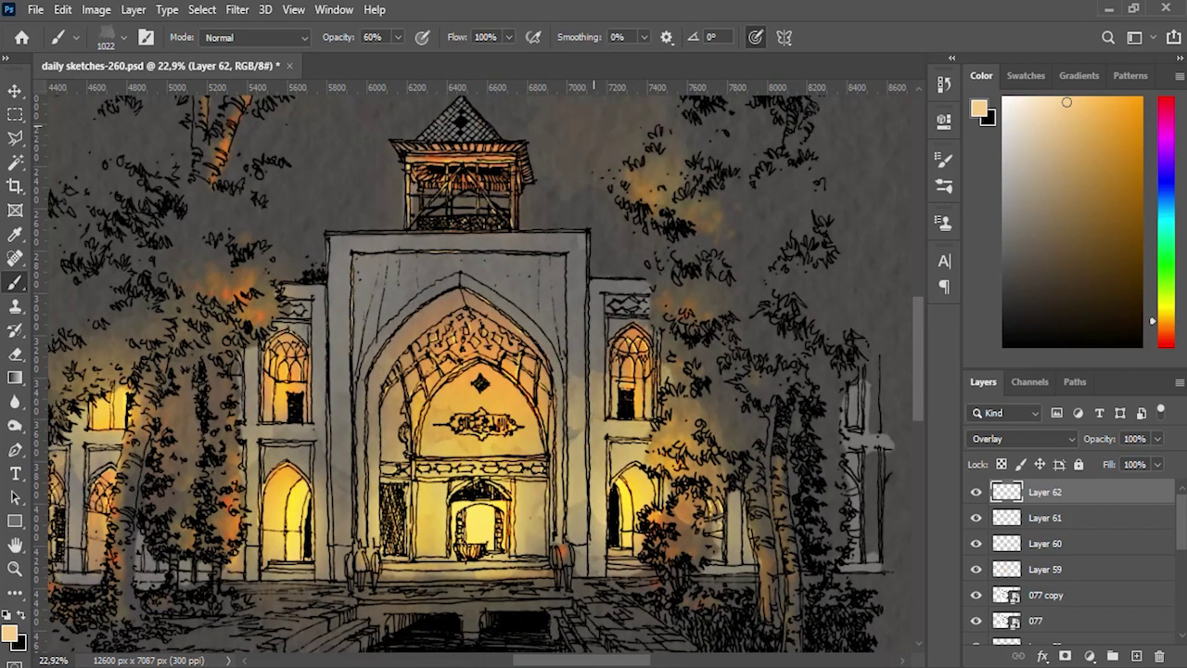
scroll(613, 323, down, 1)
scroll(612, 323, up, 1)
scroll(612, 323, up, 1)
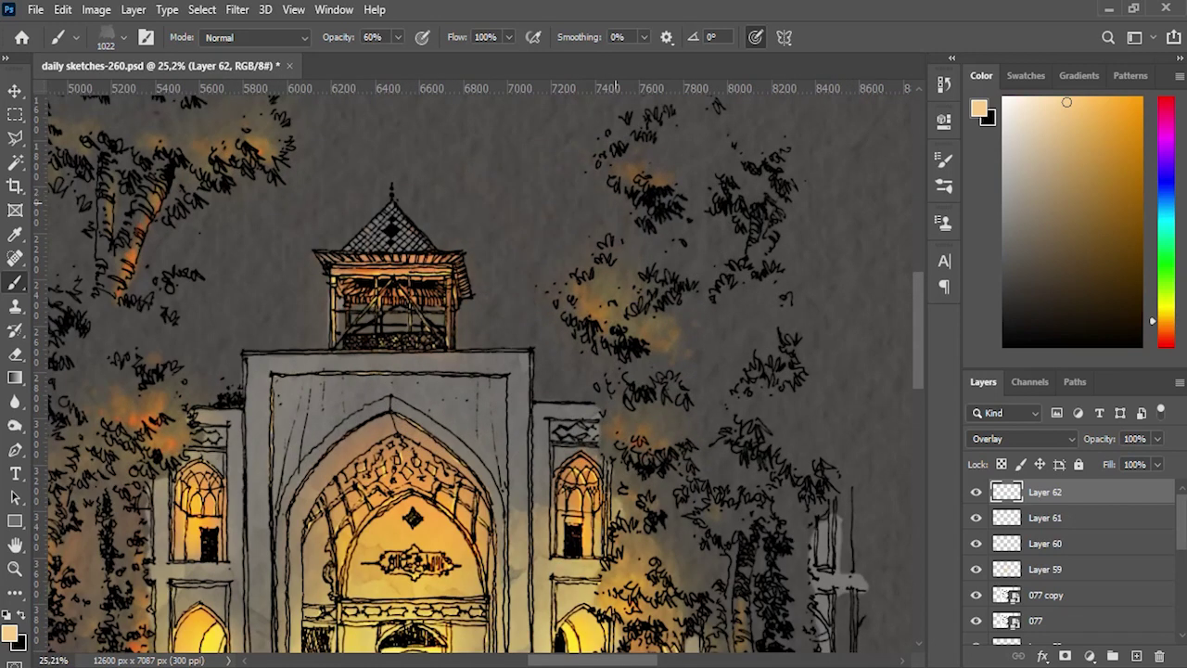
Step: Shrink the brush and zoom around the glowing arcade right of the iwan
drag(640, 297, 591, 295)
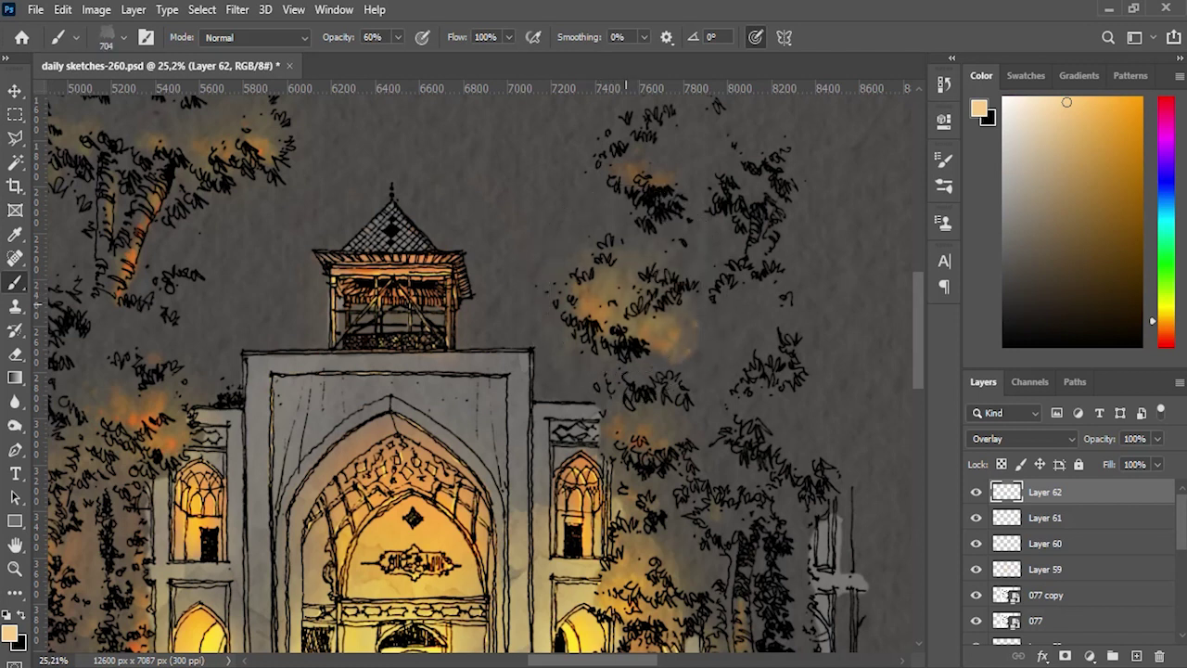
scroll(625, 307, down, 2)
scroll(598, 323, down, 2)
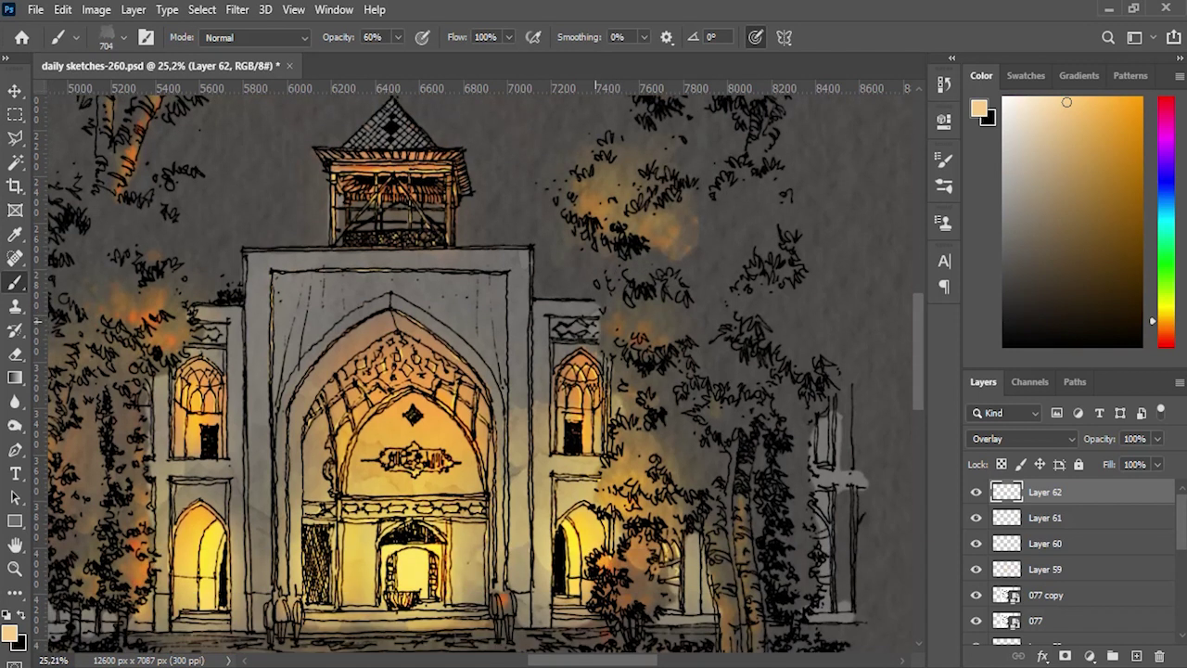
scroll(597, 321, down, 1)
scroll(597, 321, down, 2)
scroll(612, 321, down, 1)
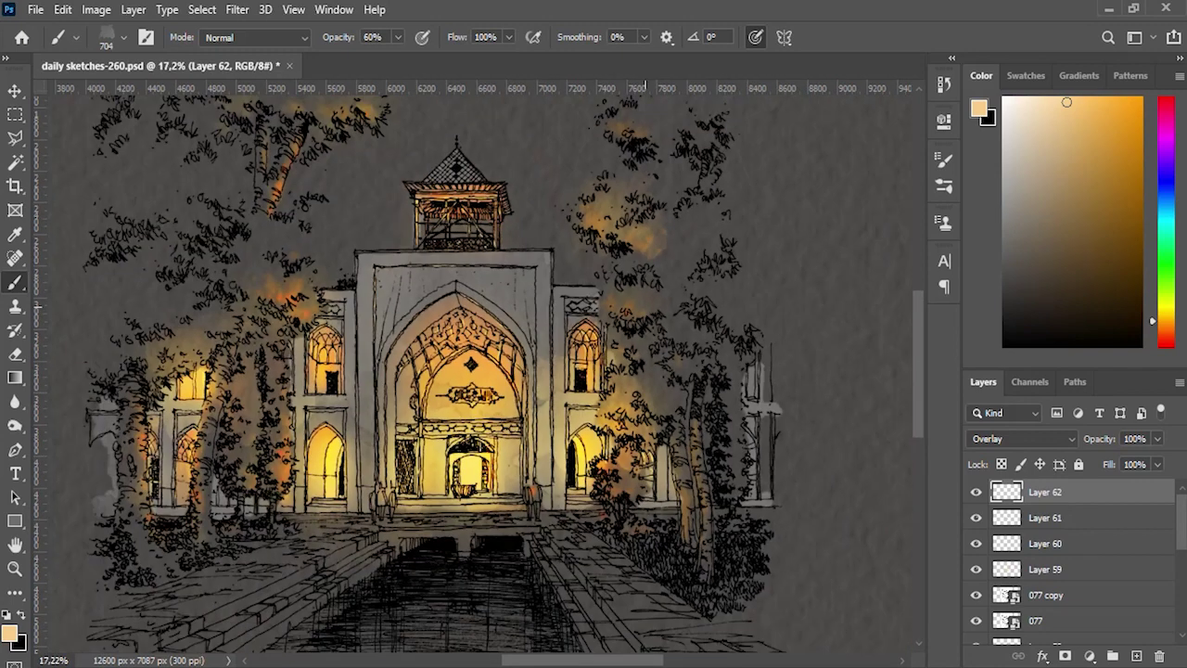
scroll(647, 321, up, 2)
scroll(647, 306, down, 2)
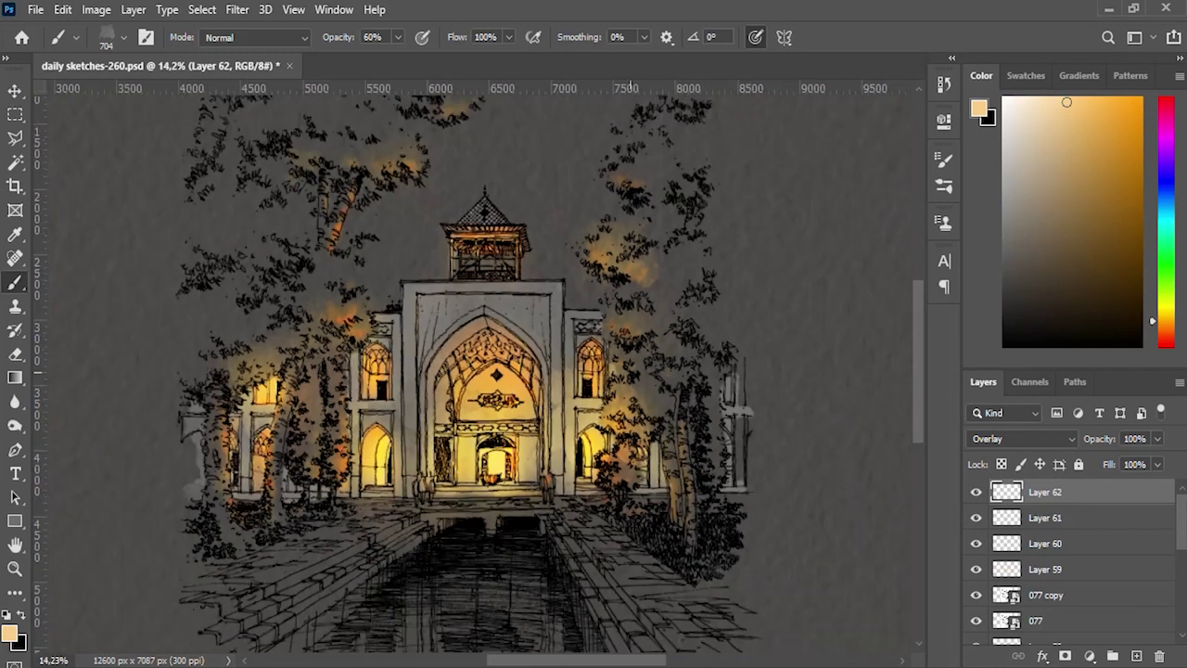
scroll(399, 186, up, 2)
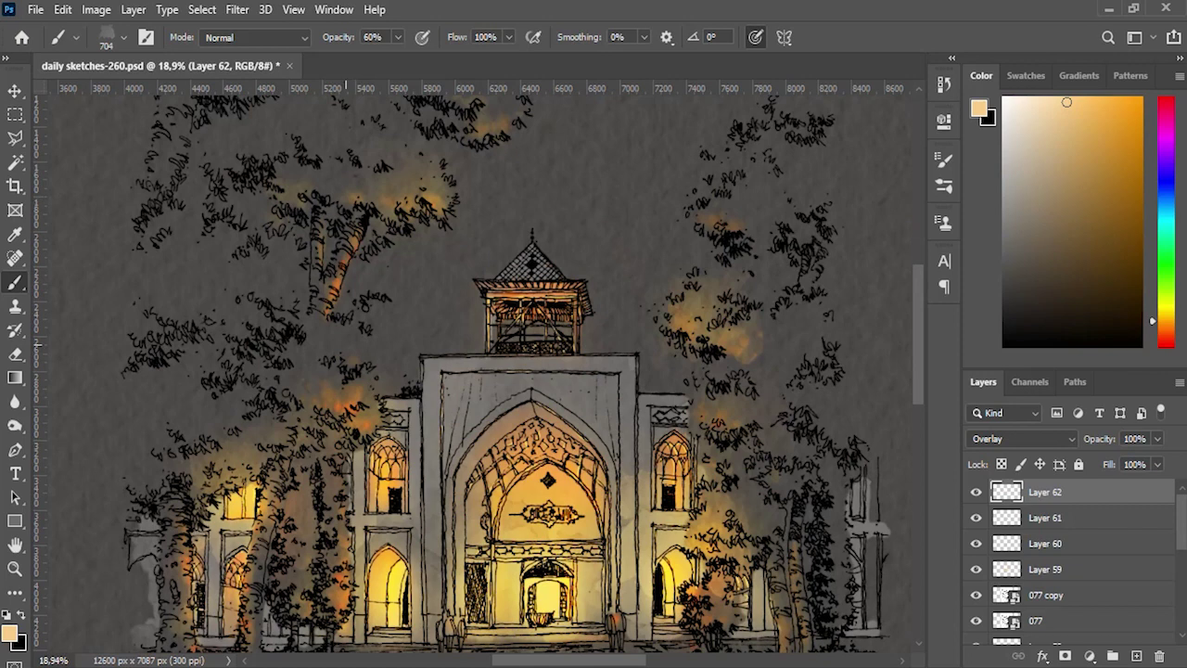
scroll(516, 446, down, 1)
scroll(390, 408, up, 3)
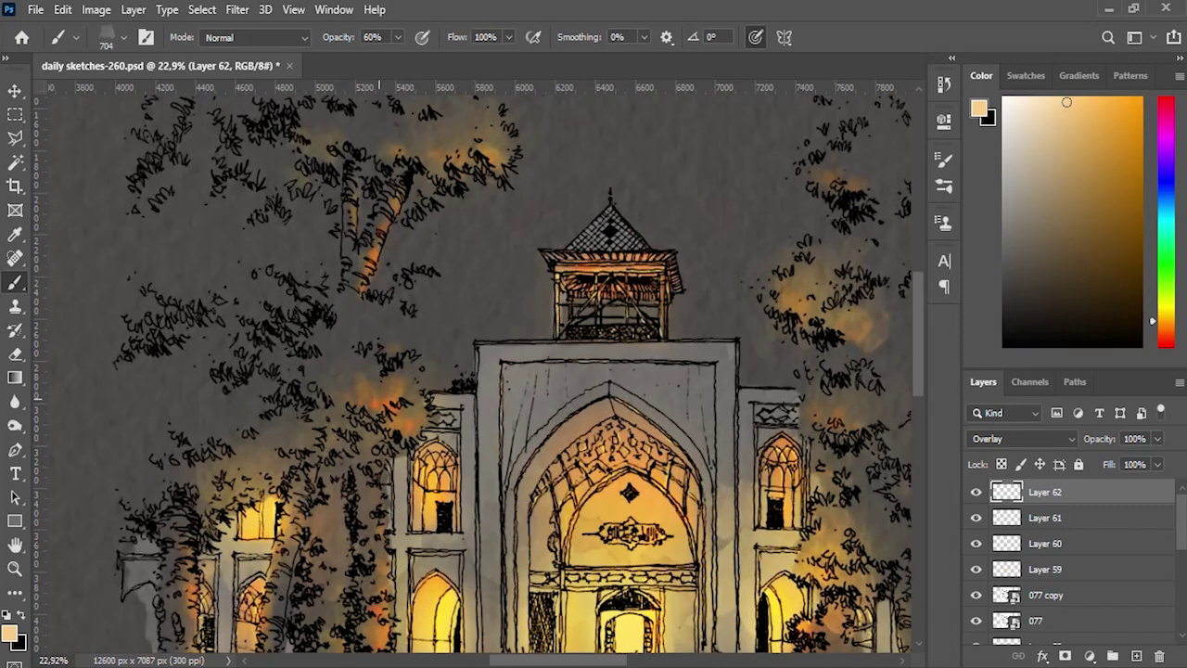
scroll(378, 400, down, 3)
scroll(354, 525, up, 1)
scroll(354, 525, up, 1)
scroll(376, 451, down, 2)
Step: Switch to the brush 2 preset from the Brush Preset picker
scroll(375, 451, up, 1)
right_click(536, 138)
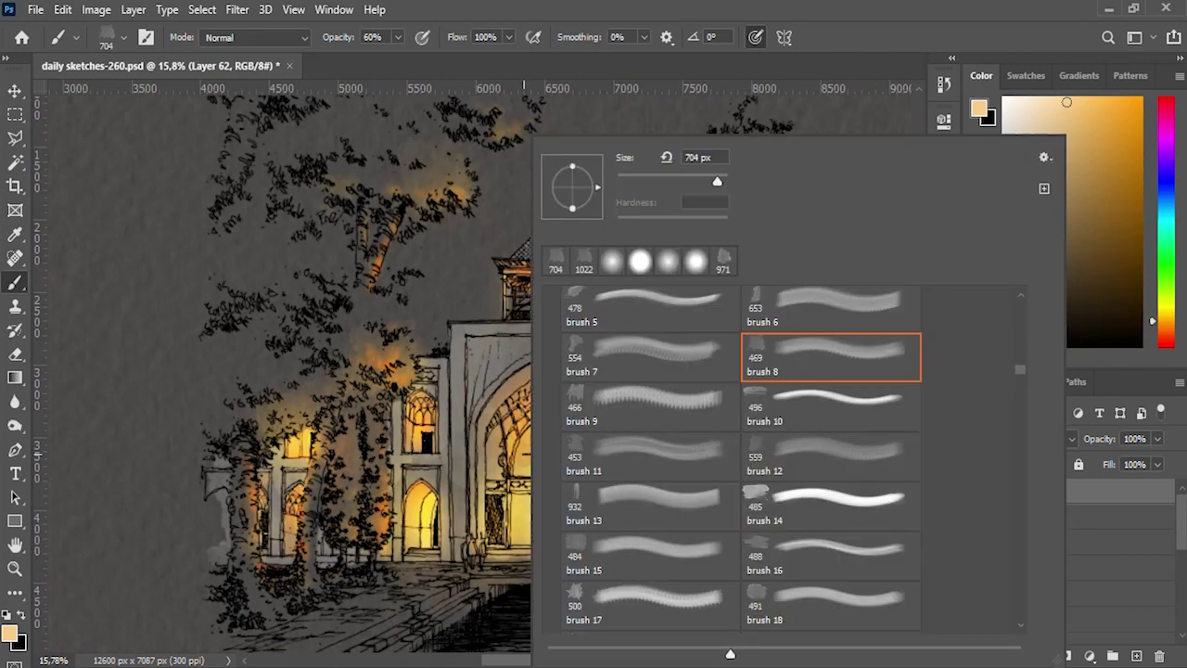
scroll(742, 459, up, 1)
scroll(742, 459, up, 1)
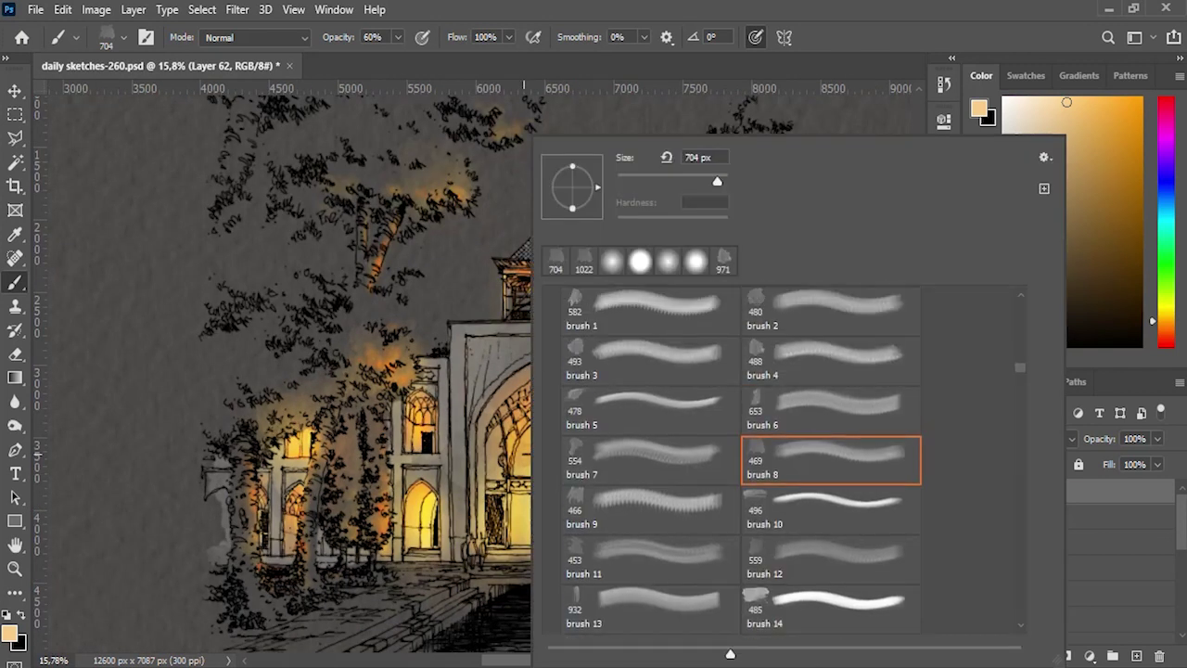
click(830, 311)
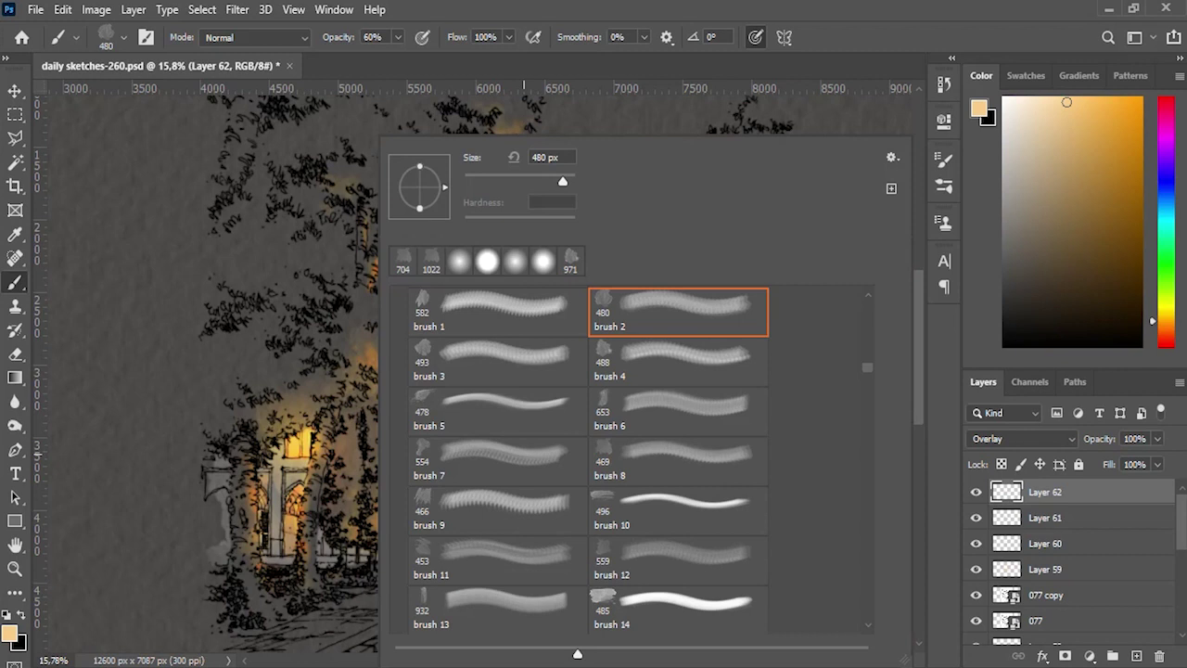
key(Return)
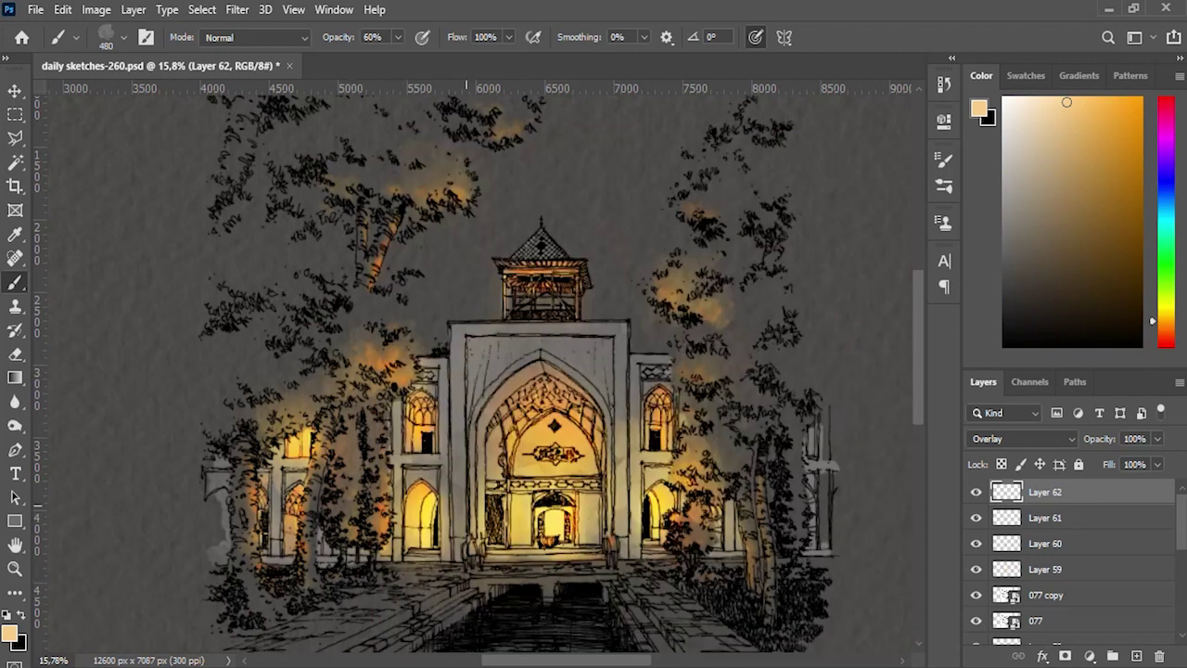
Step: Enlarge the brush and dab warm glow onto the central arch and right doorway
drag(469, 414, 475, 414)
click(489, 415)
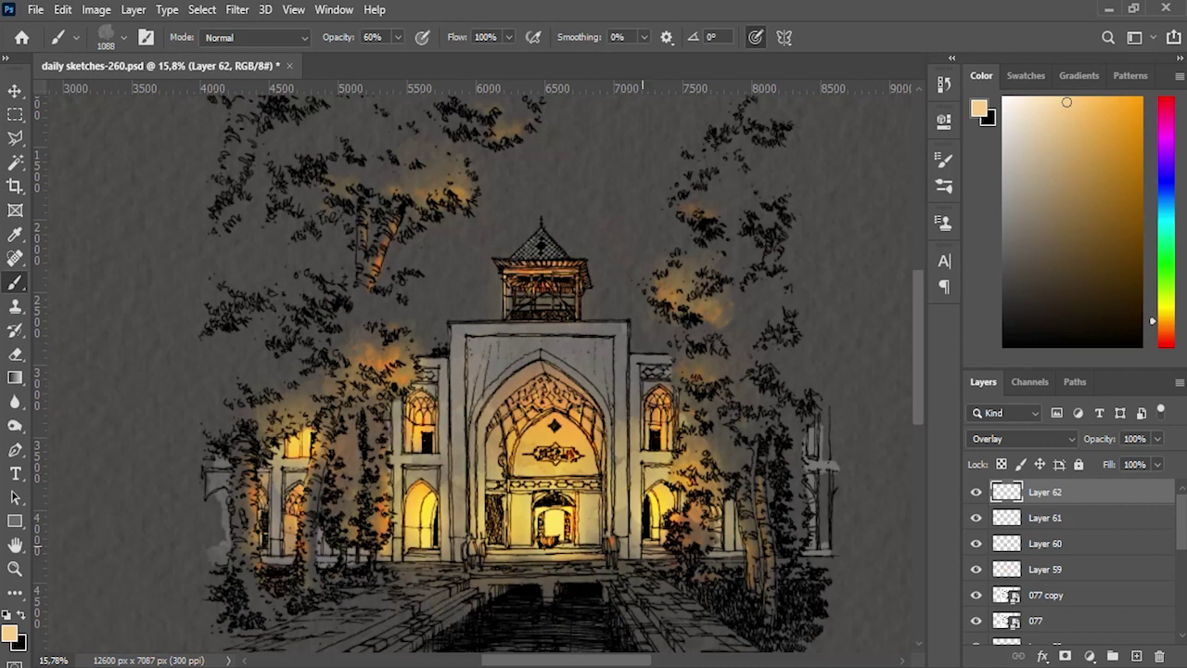
click(666, 543)
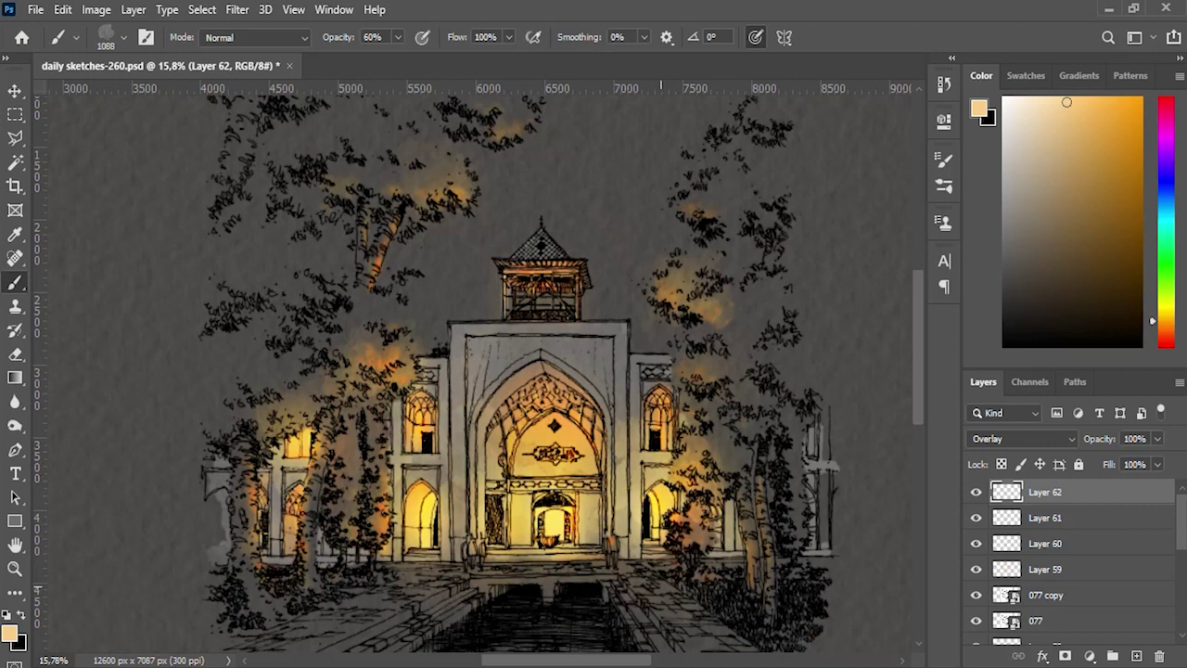
scroll(640, 424, down, 1)
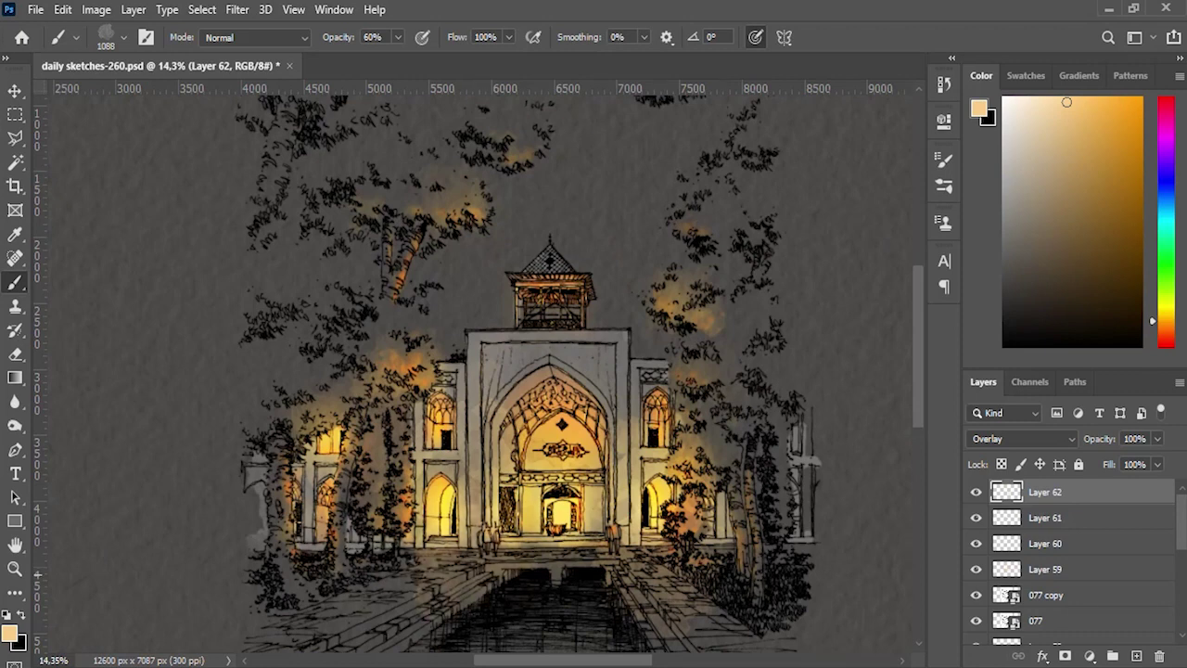
scroll(371, 568, up, 4)
scroll(371, 567, up, 4)
drag(417, 536, 417, 522)
scroll(263, 520, down, 3)
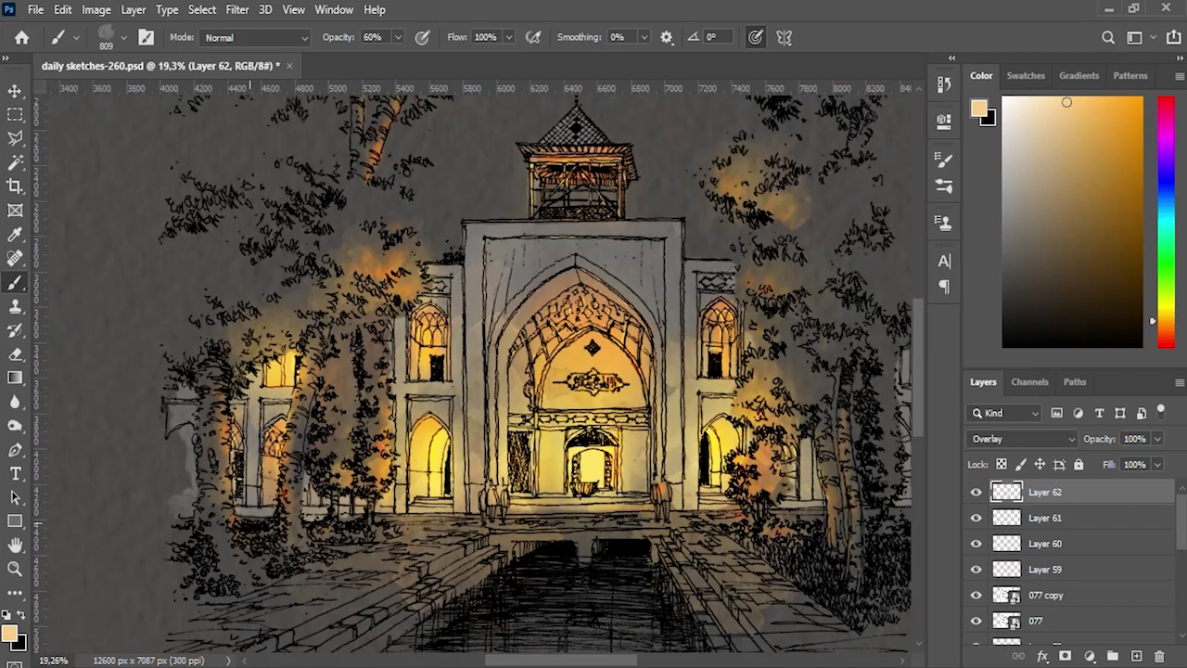
scroll(264, 519, down, 1)
Step: Load the brush 3 preset and enlarge it to about 1226 px
right_click(484, 139)
scroll(693, 460, up, 1)
scroll(692, 460, up, 1)
scroll(693, 461, up, 1)
click(594, 474)
key(Return)
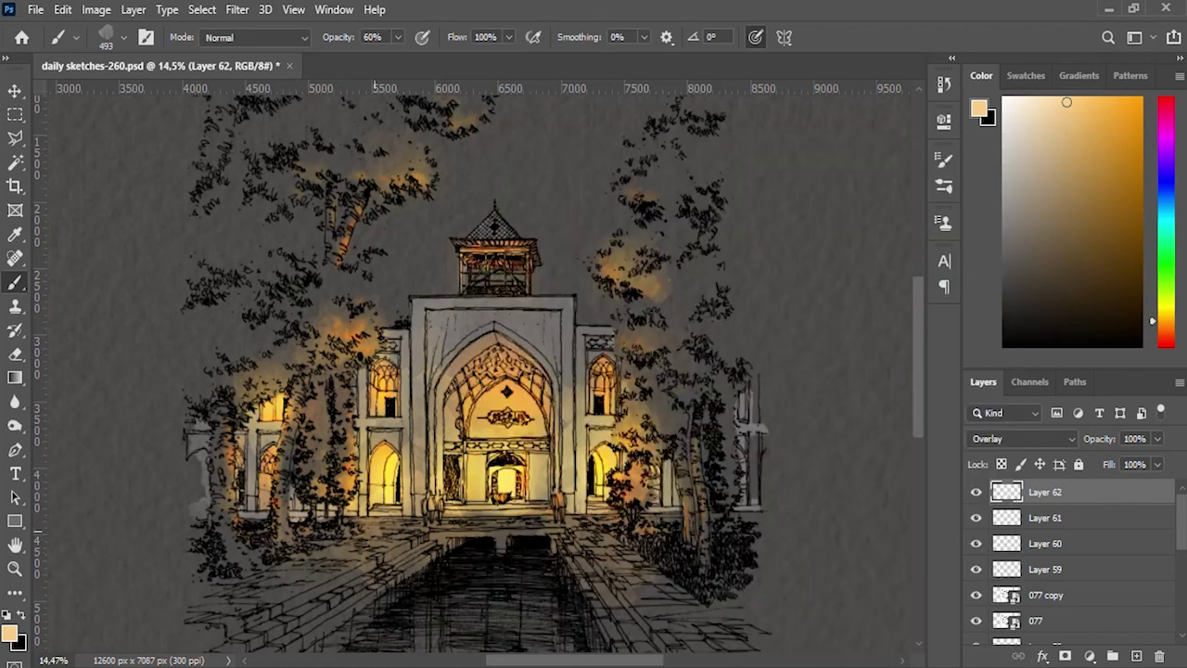
alt+right_click(603, 559)
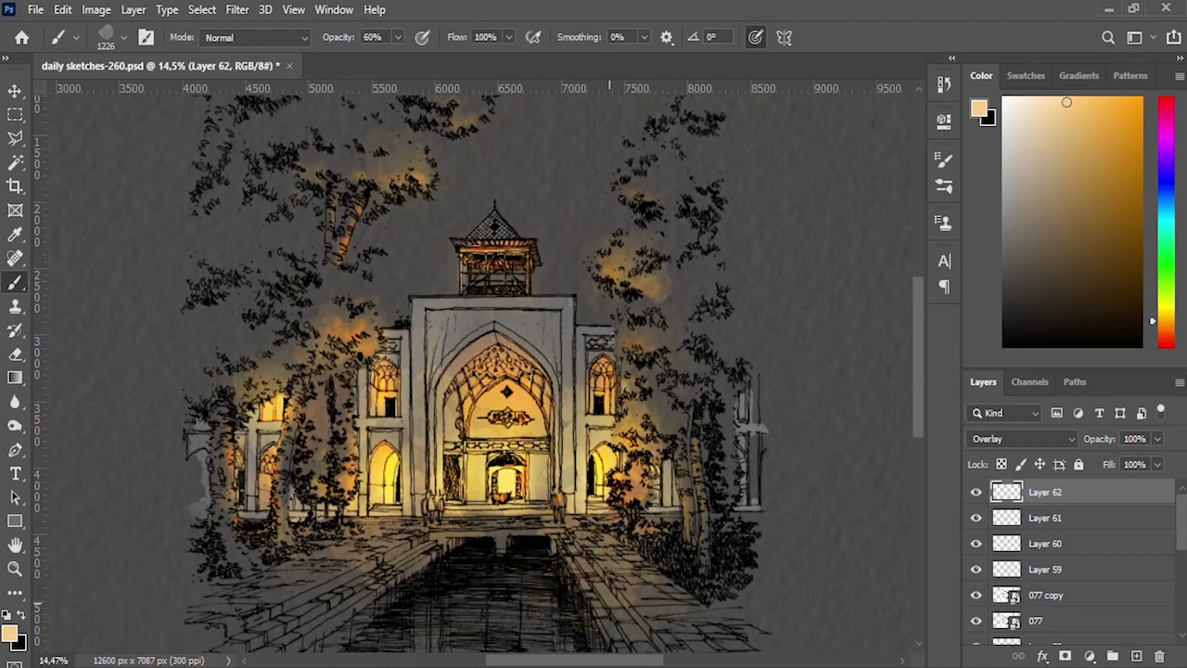
scroll(630, 426, down, 1)
scroll(640, 429, up, 1)
scroll(656, 433, up, 1)
Step: Reduce the brush size slightly and paint warm glow over the left trees
alt+right_click(657, 432)
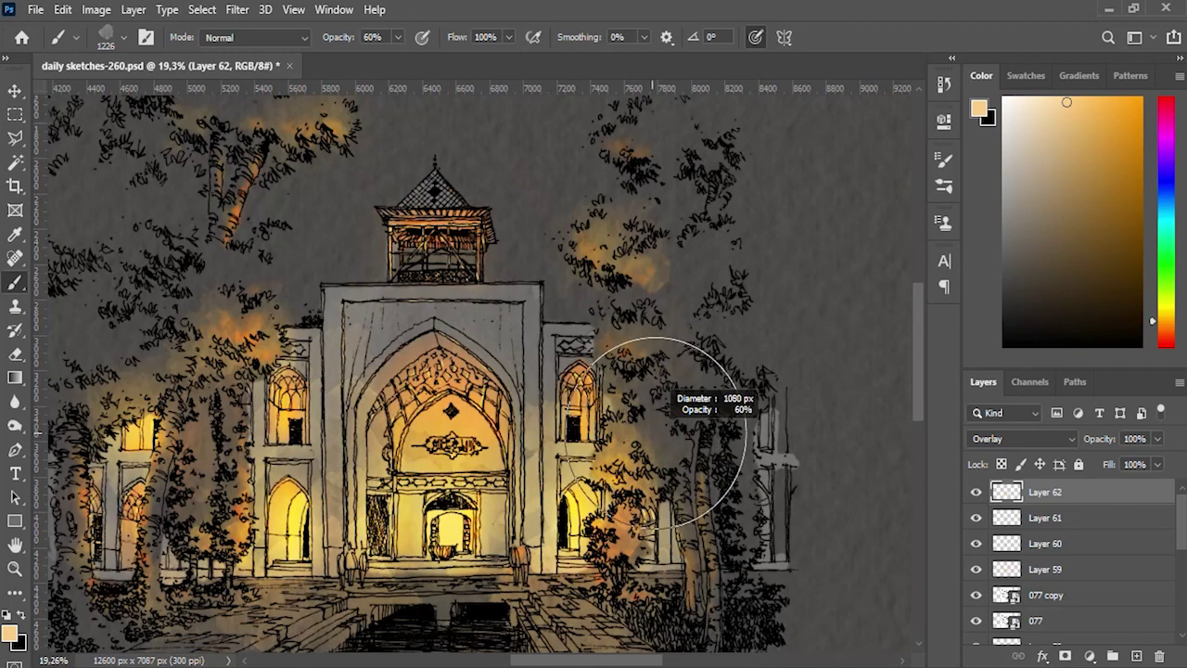
scroll(664, 432, down, 1)
scroll(677, 464, up, 1)
scroll(691, 501, up, 1)
scroll(697, 529, down, 2)
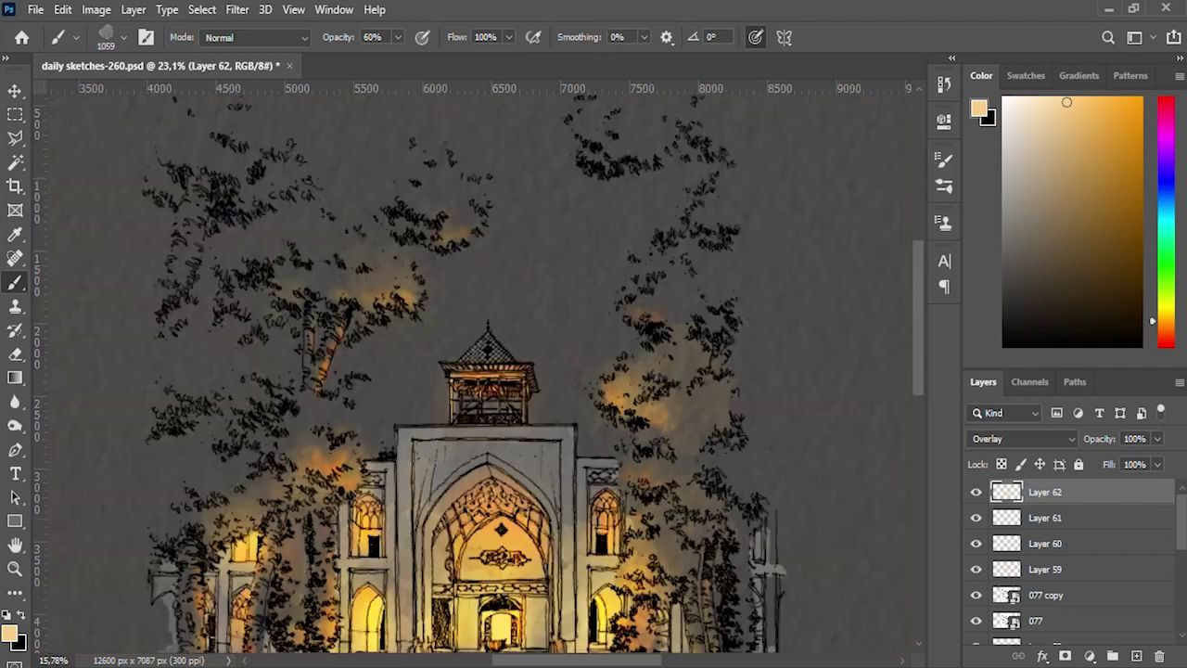
scroll(566, 519, up, 1)
scroll(408, 297, up, 2)
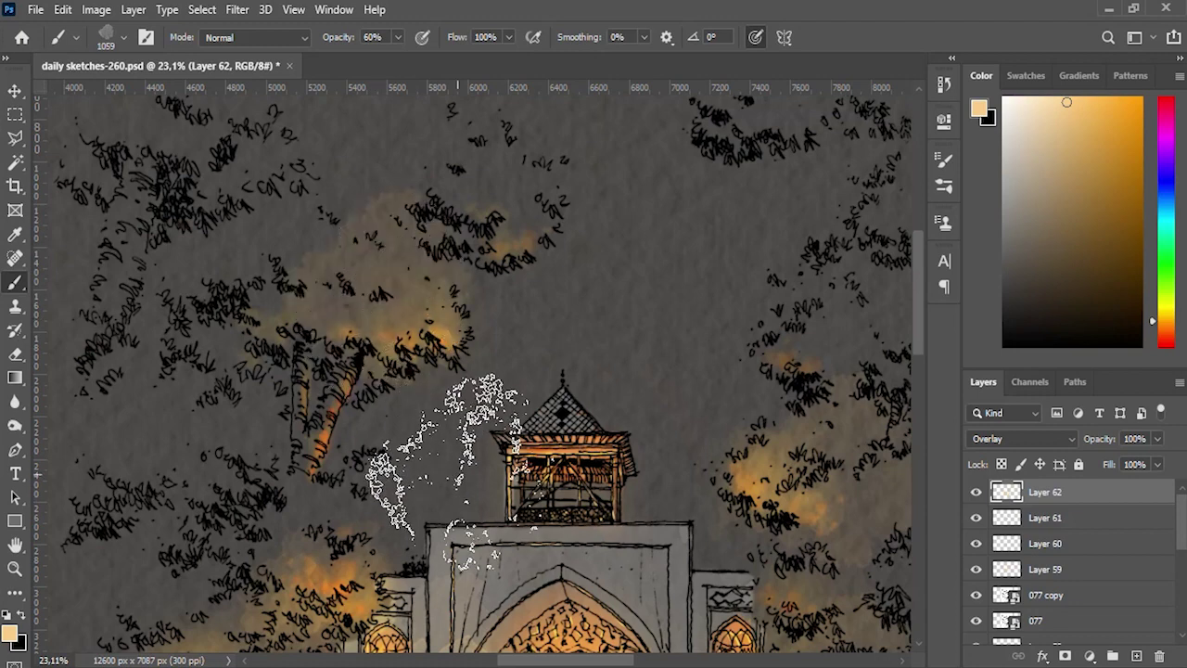
scroll(454, 482, down, 2)
scroll(455, 144, down, 3)
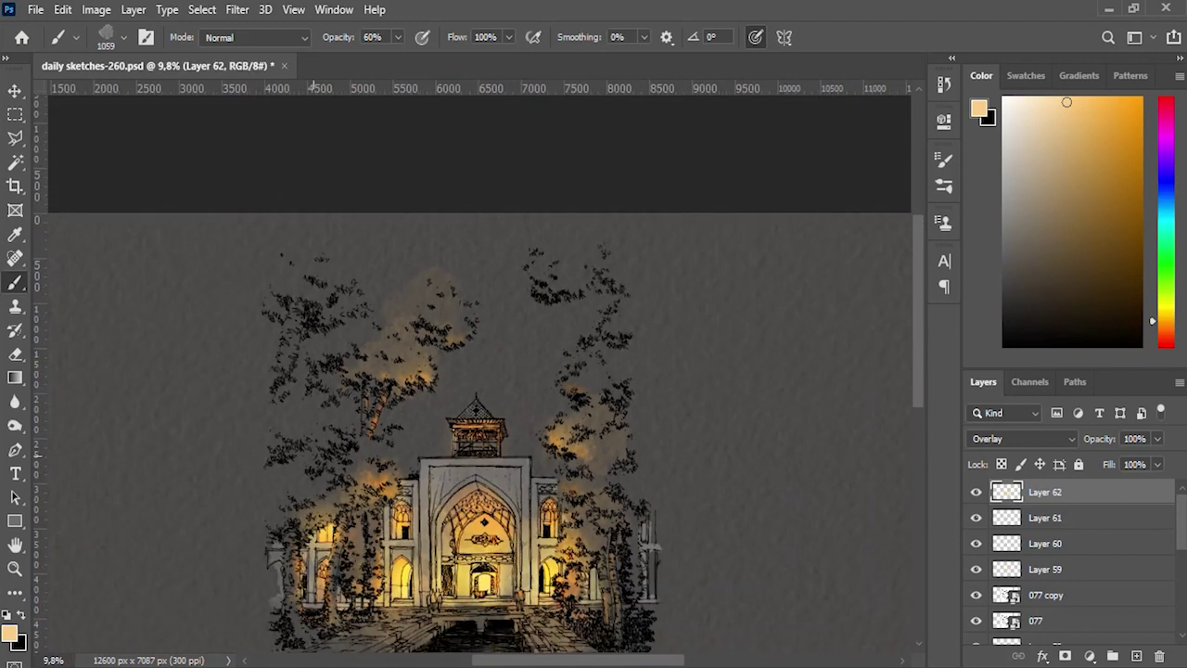
scroll(454, 144, down, 1)
scroll(375, 313, up, 2)
scroll(375, 312, up, 2)
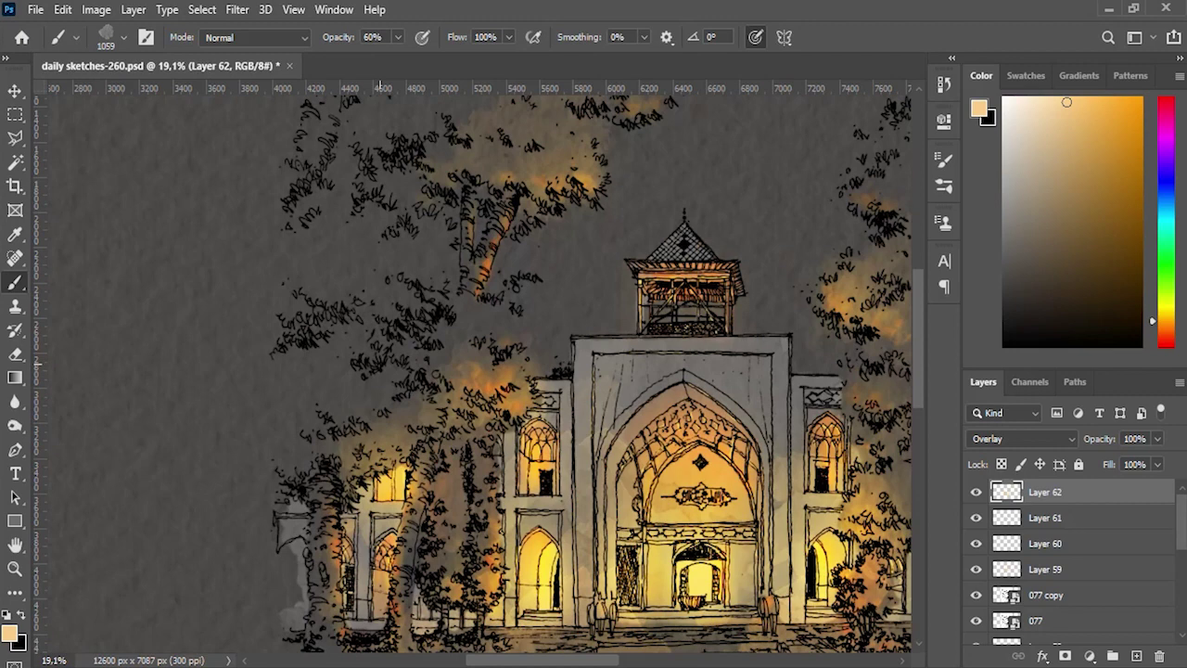
scroll(282, 392, down, 2)
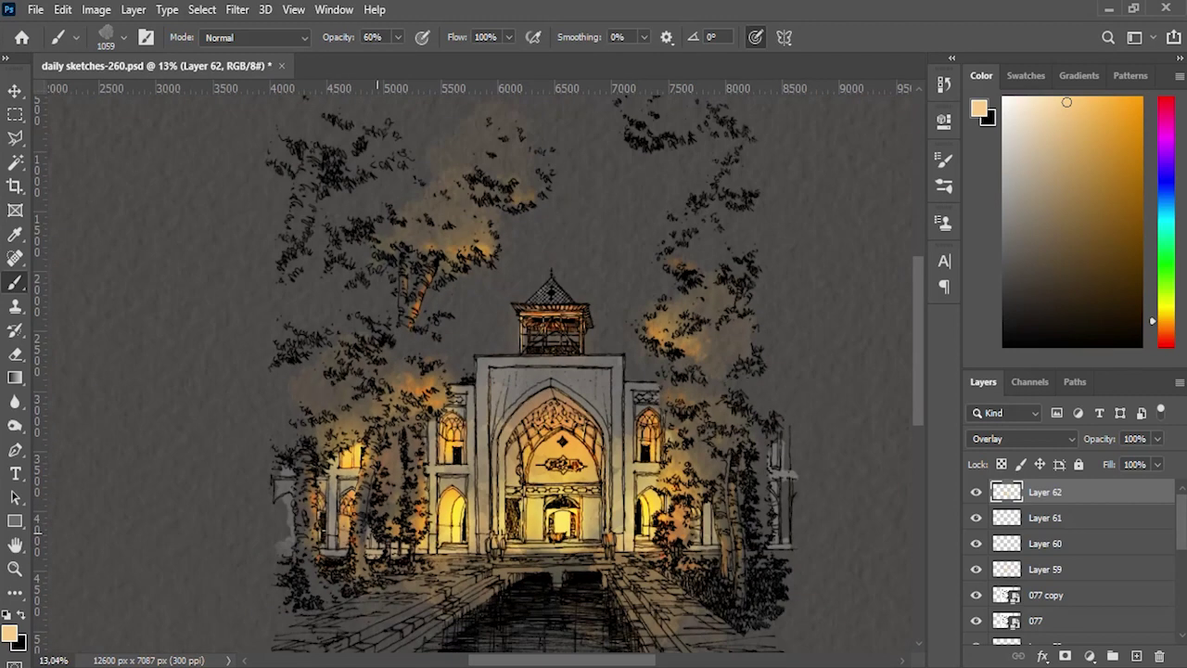
scroll(414, 371, up, 2)
scroll(414, 371, up, 1)
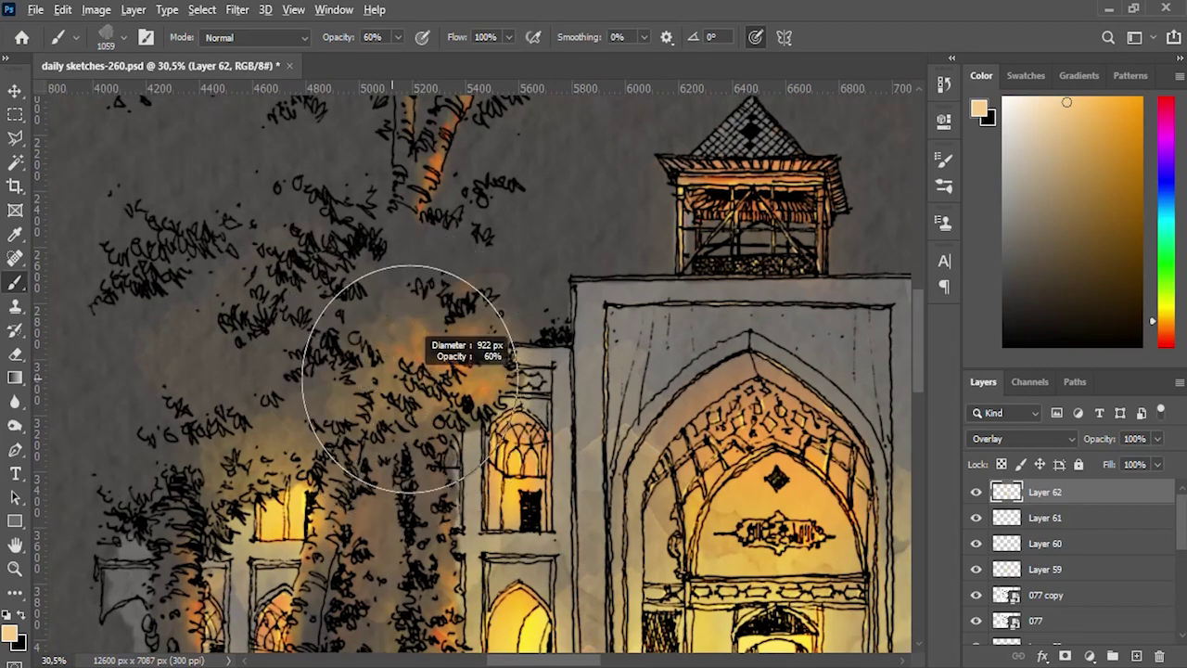
click(443, 345)
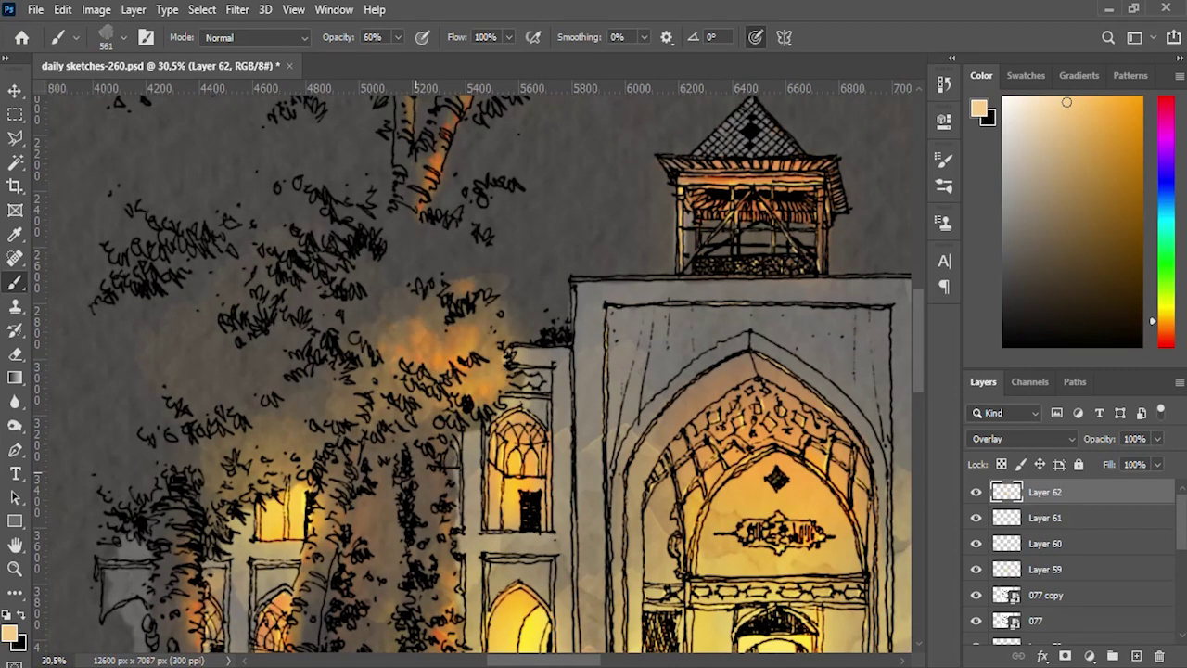
Step: Use a smaller brush to brighten the glow over the trees beside the tower
scroll(362, 371, down, 2)
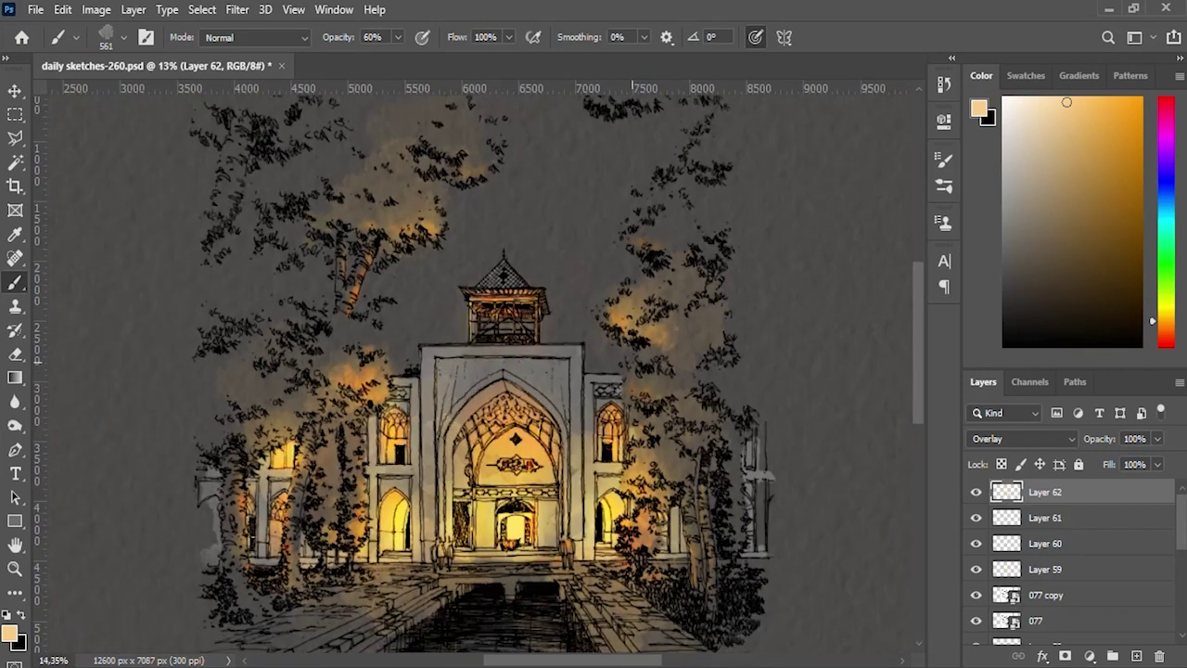
scroll(631, 343, up, 2)
drag(627, 306, 597, 306)
click(579, 271)
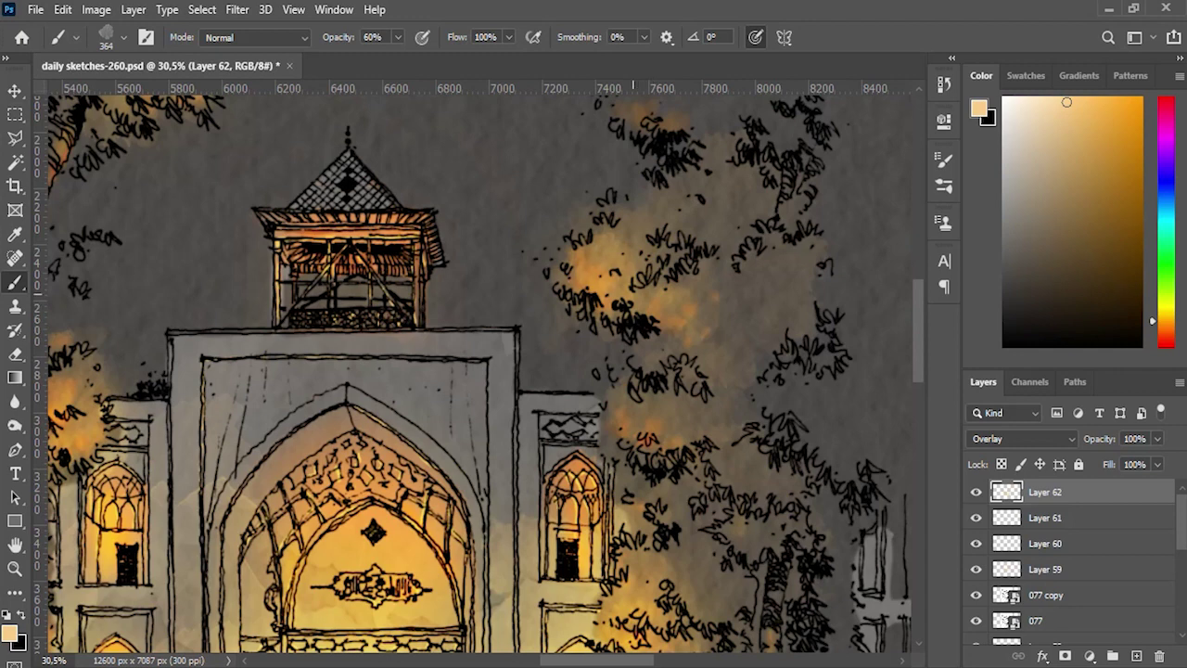
scroll(699, 371, down, 5)
scroll(700, 371, up, 5)
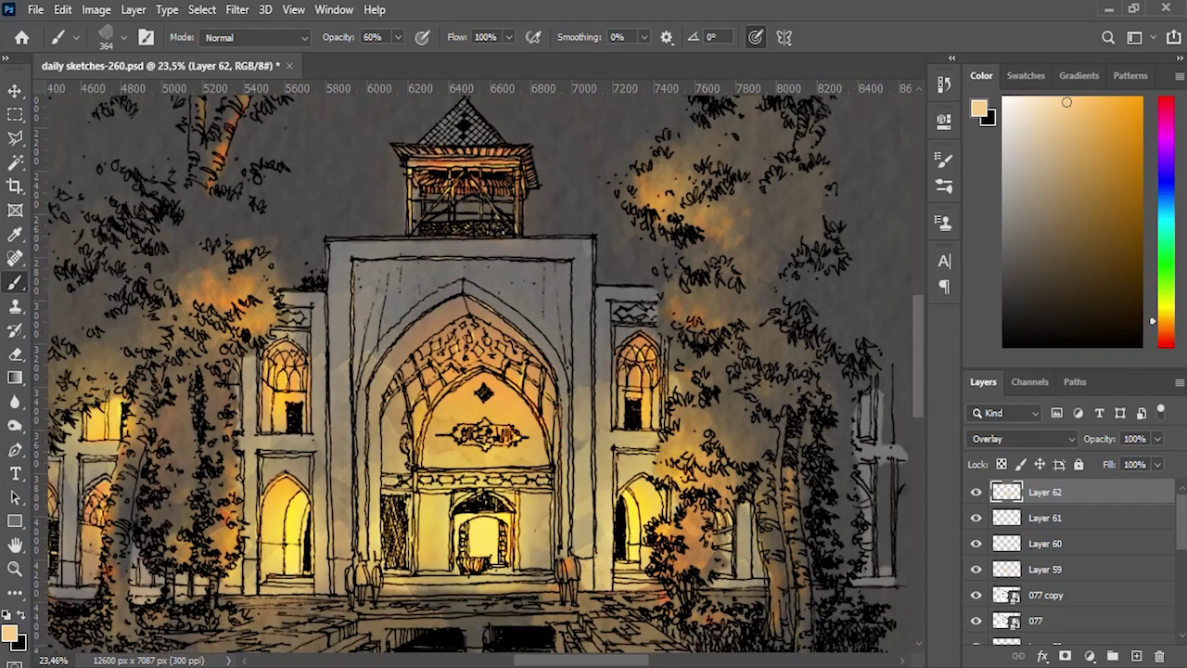
Step: Recentre the façade and brighten the glow around the upper-left window
drag(776, 557, 787, 593)
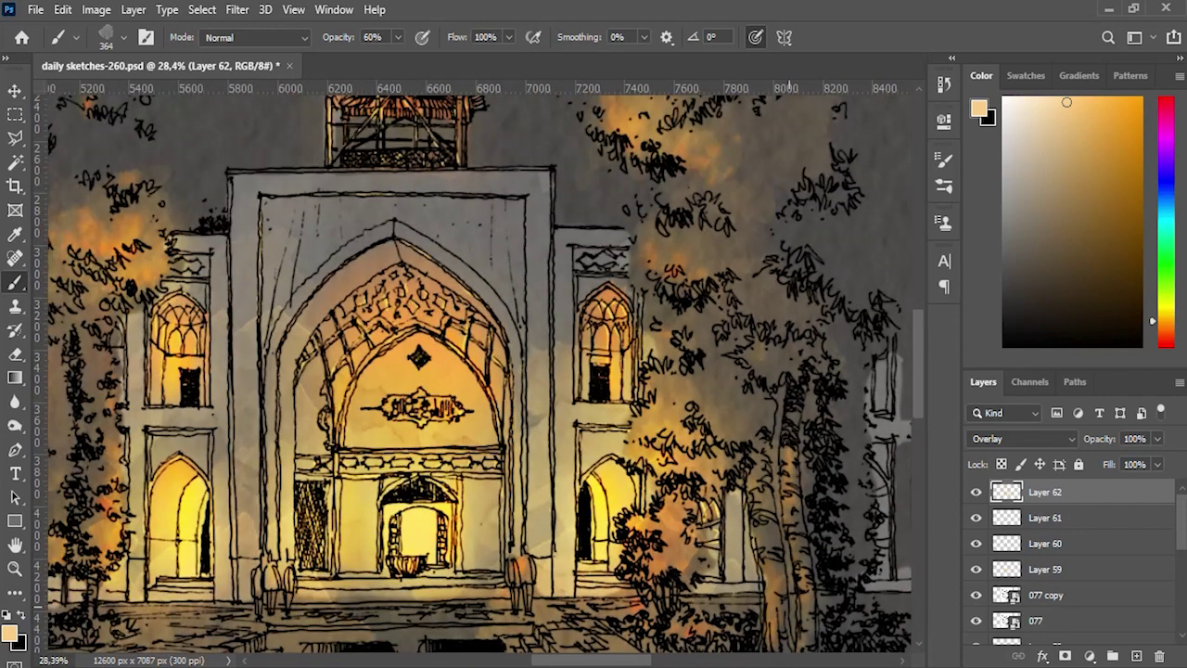
scroll(761, 557, down, 3)
scroll(195, 485, up, 5)
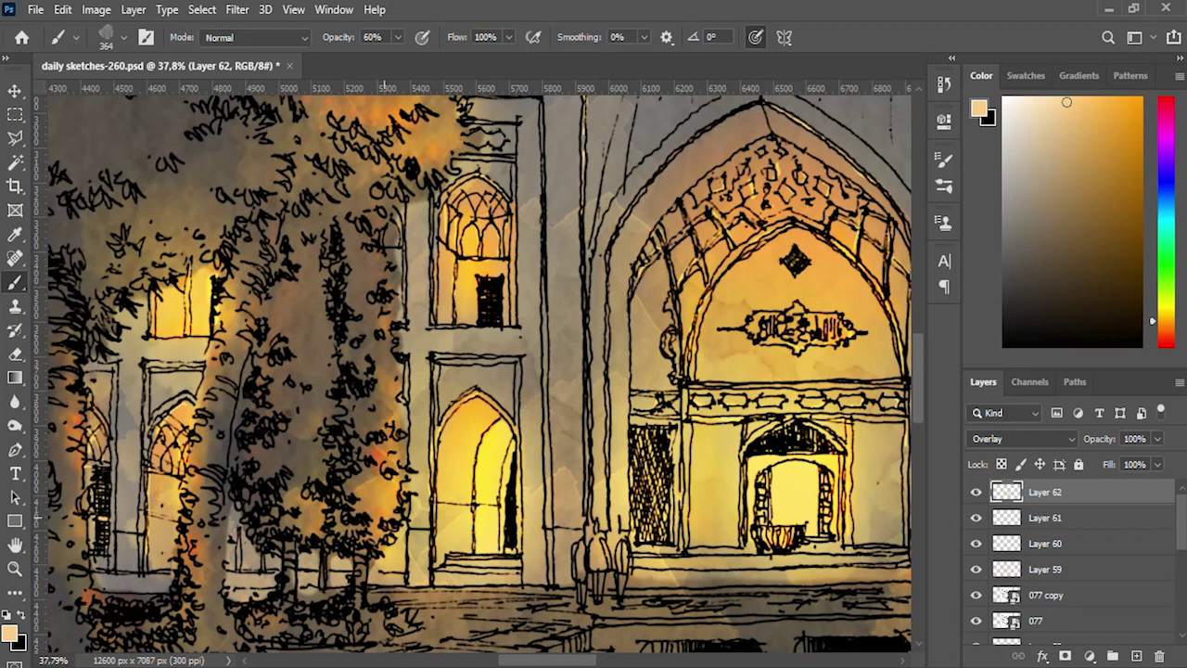
scroll(385, 390, down, 3)
scroll(385, 390, up, 3)
scroll(385, 390, up, 2)
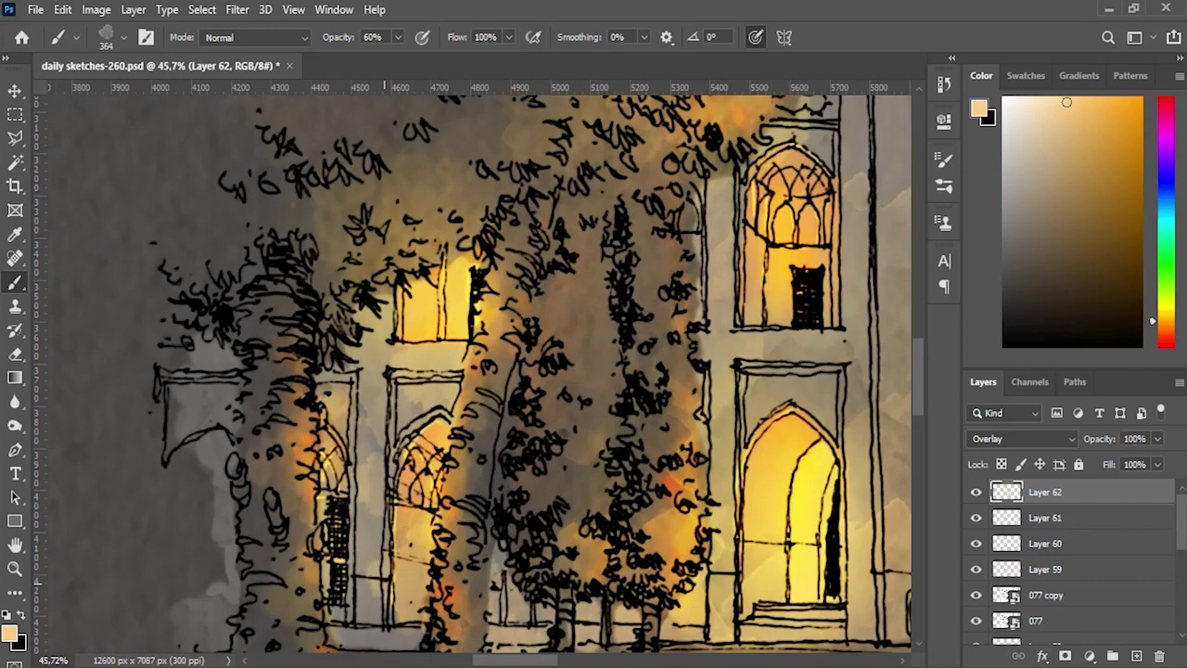
click(349, 265)
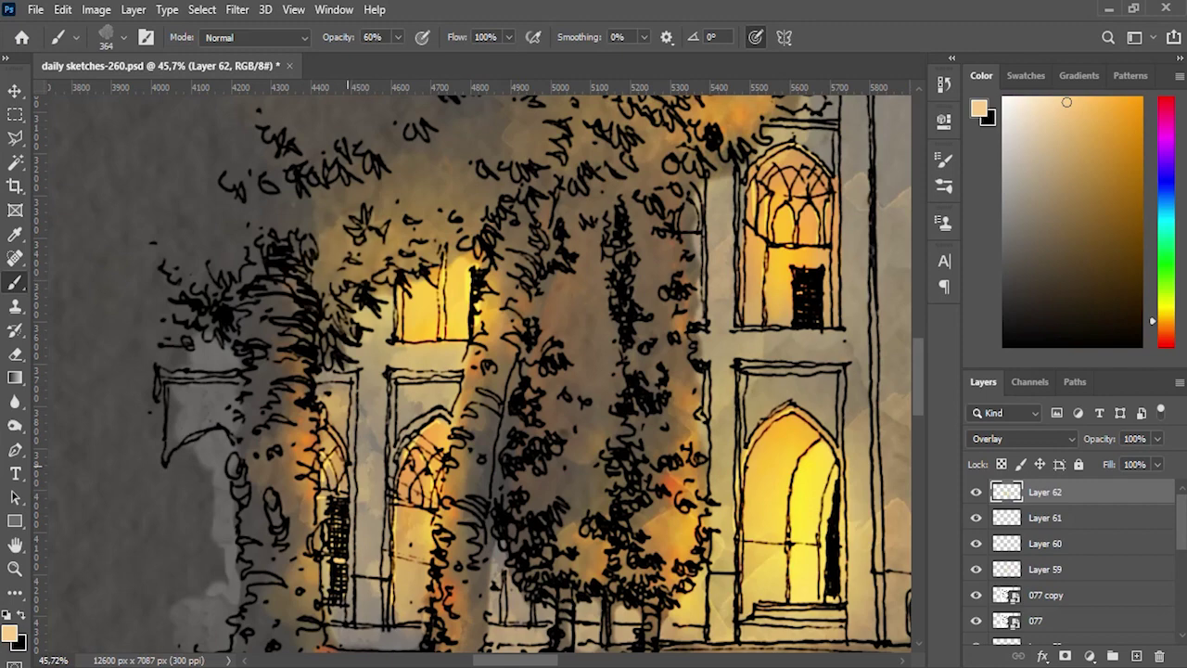
scroll(349, 265, down, 2)
scroll(371, 269, down, 1)
scroll(464, 278, up, 3)
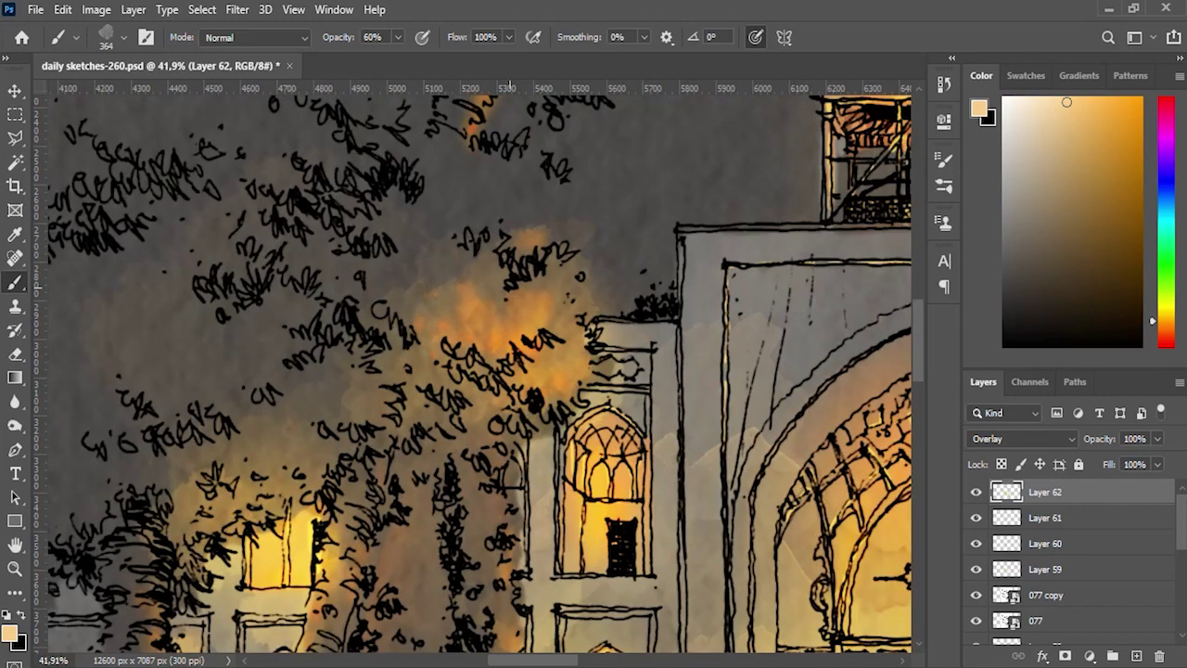
scroll(417, 274, down, 3)
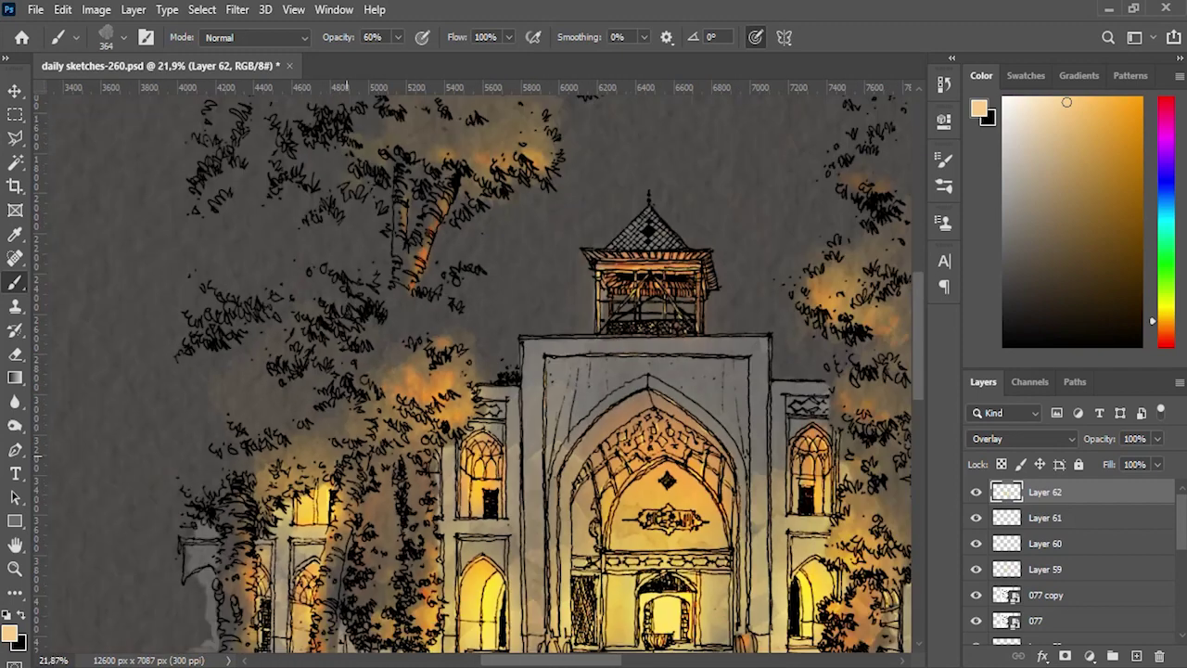
scroll(362, 445, down, 1)
scroll(309, 443, down, 1)
scroll(309, 444, down, 1)
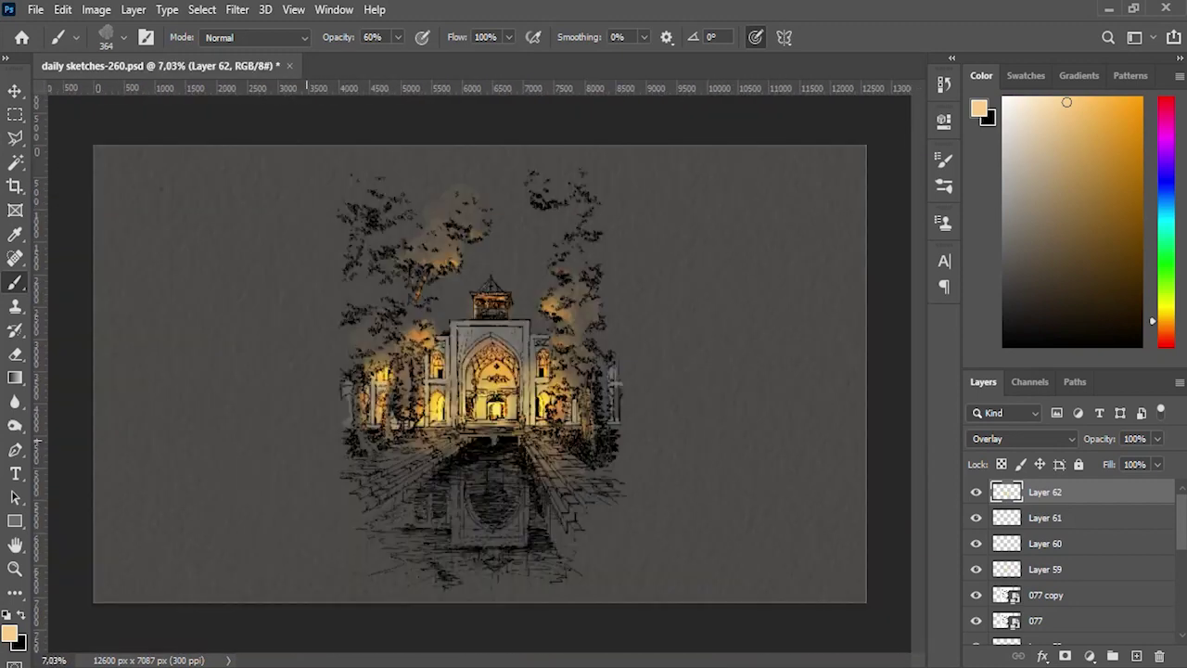
scroll(309, 443, up, 1)
scroll(422, 334, up, 1)
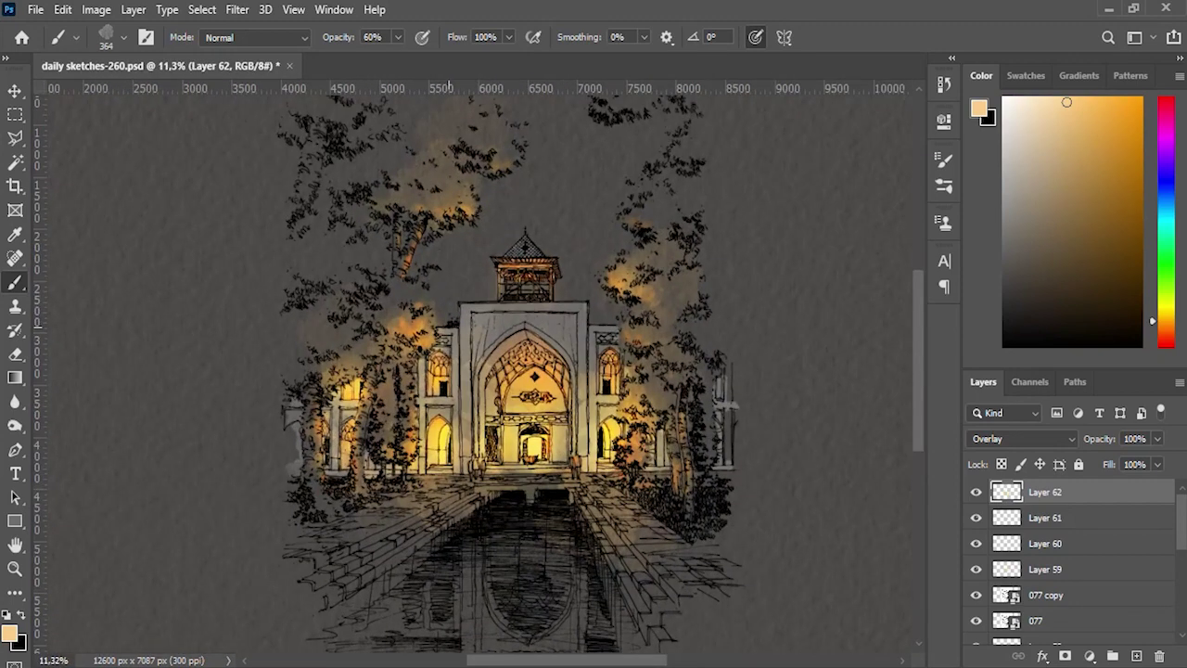
scroll(422, 334, down, 2)
scroll(483, 371, up, 1)
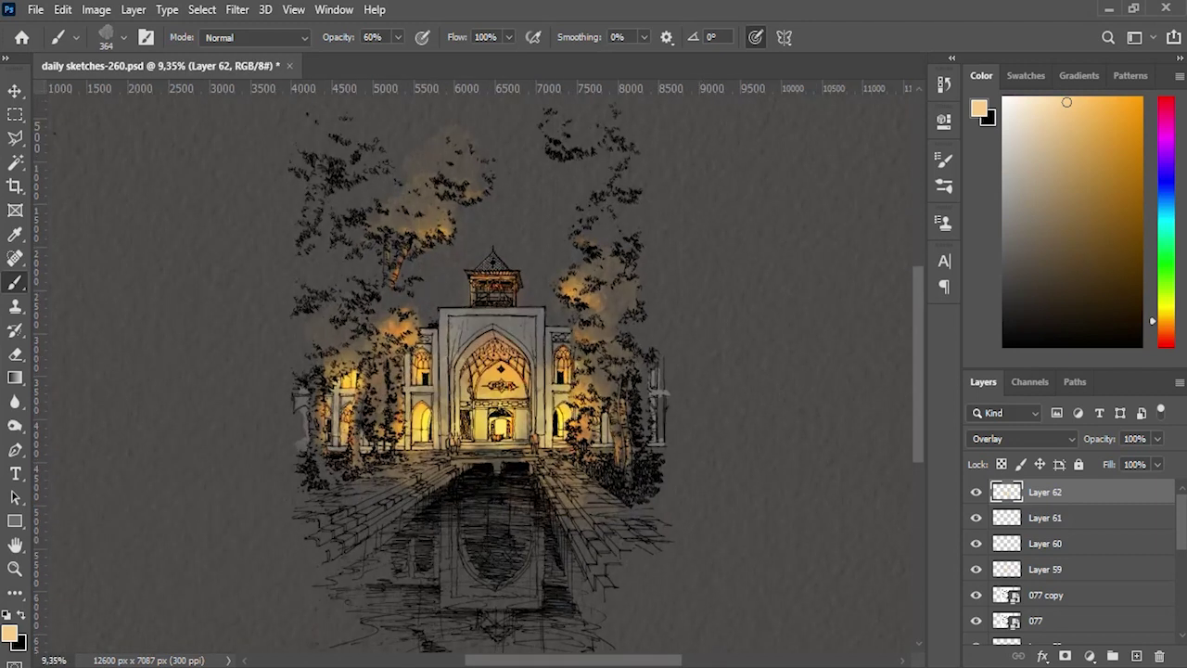
Step: Select glow Layers 58, 57 and 56 together
shift+click(1046, 569)
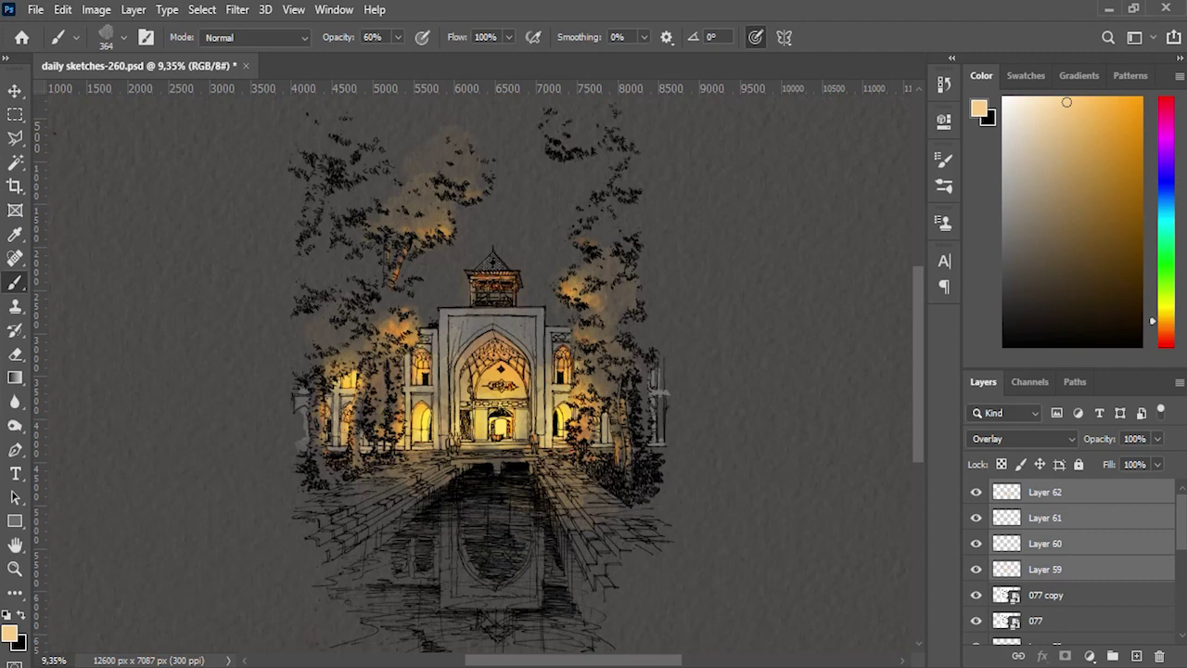
scroll(1076, 557, down, 2)
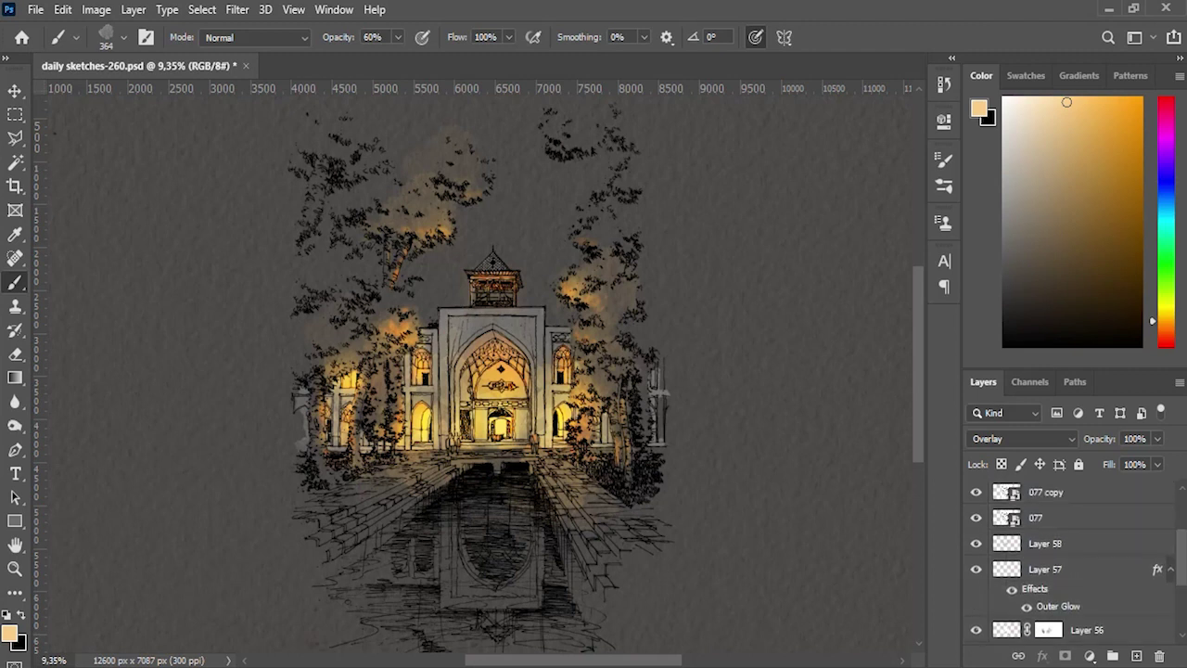
click(1046, 544)
scroll(1076, 556, down, 1)
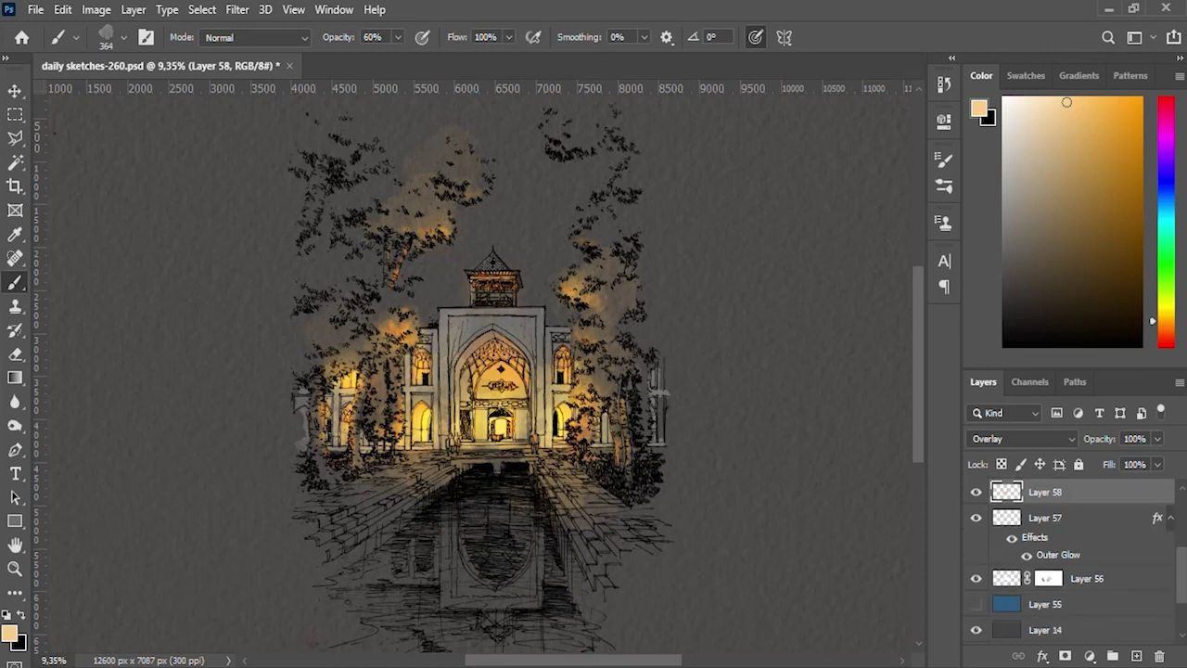
shift+click(1087, 578)
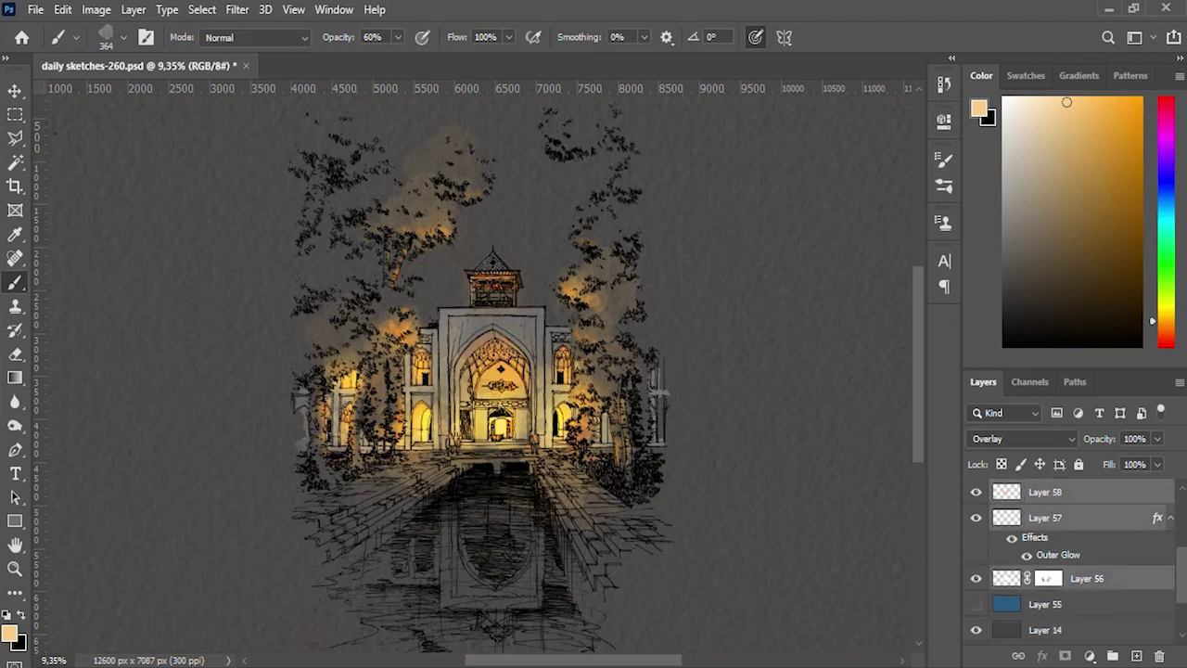
right_click(1080, 578)
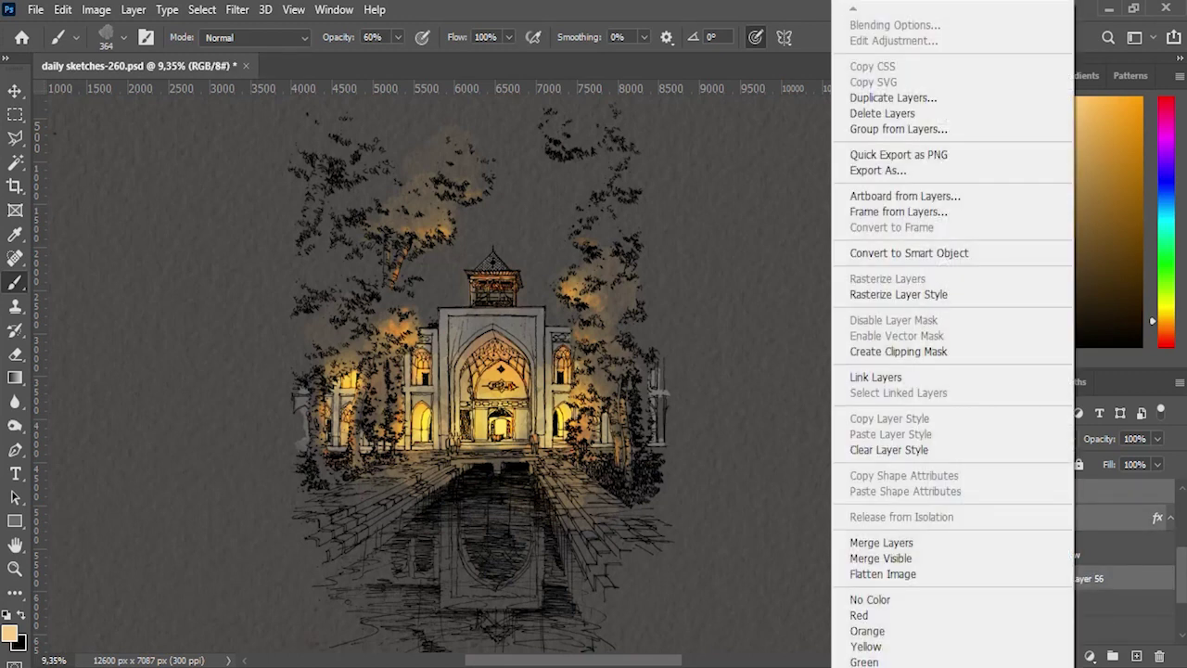
click(712, 343)
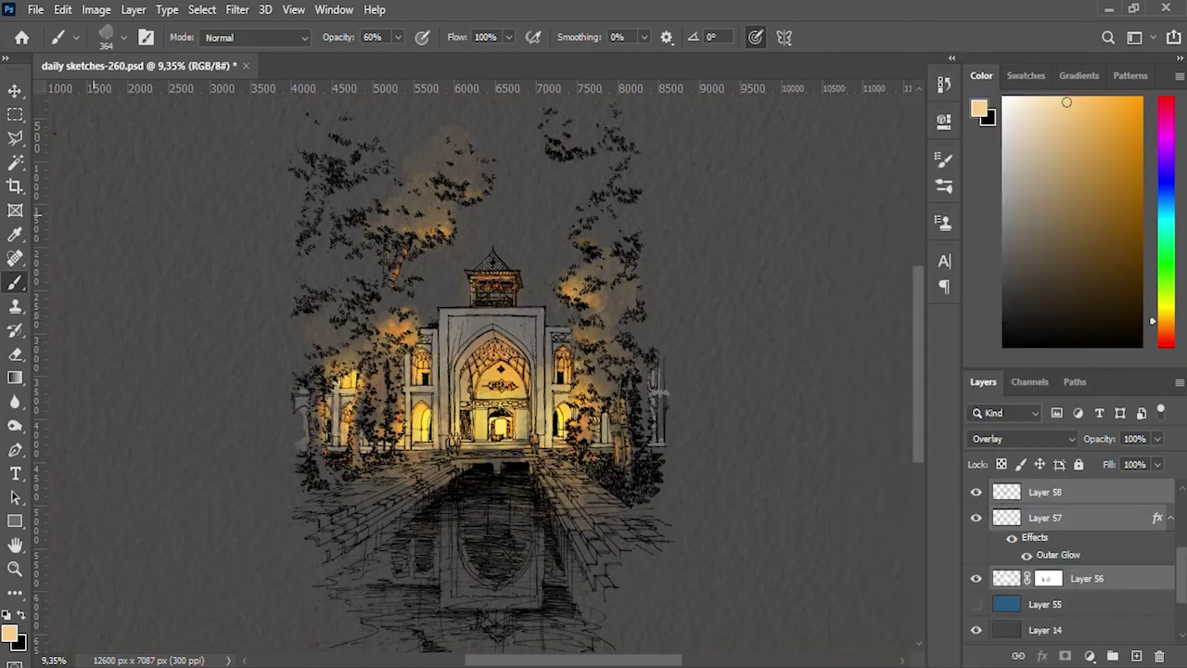
Step: Duplicate the glow layers with the Move tool and flip the copies vertically
click(15, 90)
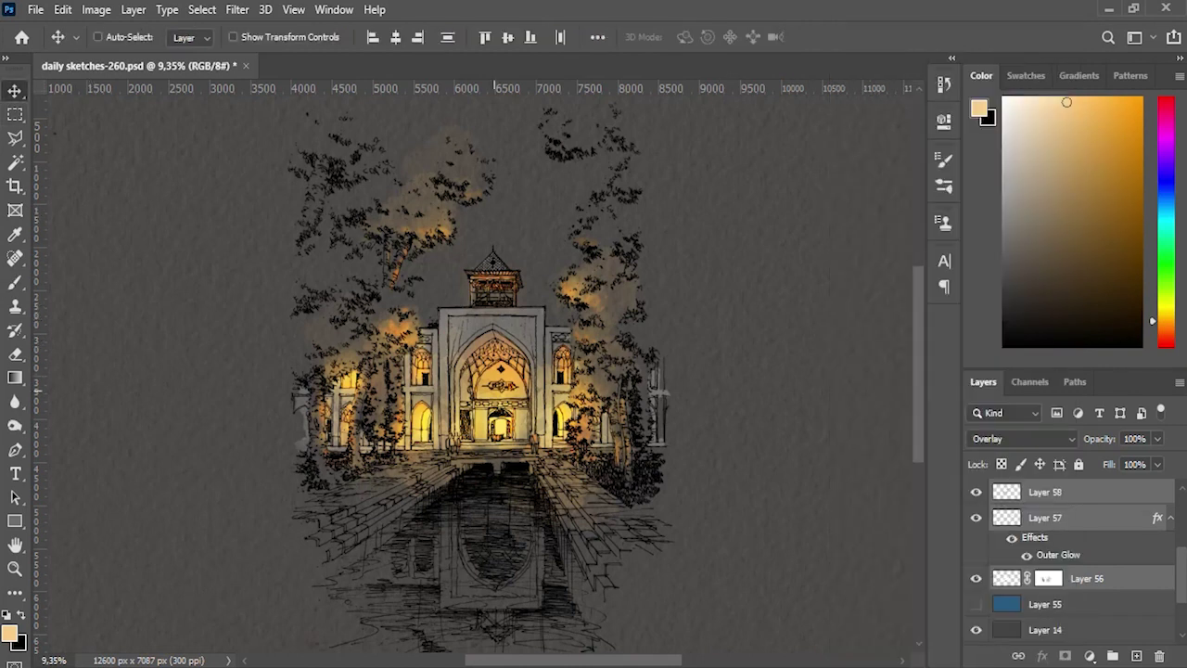
drag(493, 390, 508, 471)
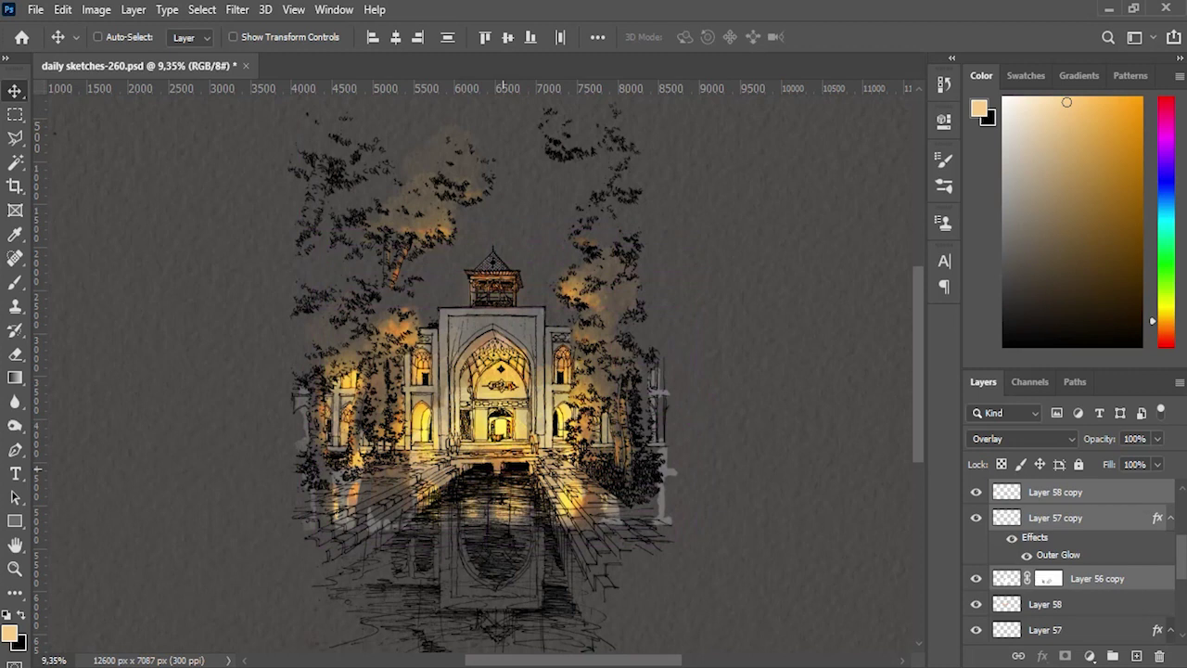
key(ctrl+t)
right_click(519, 438)
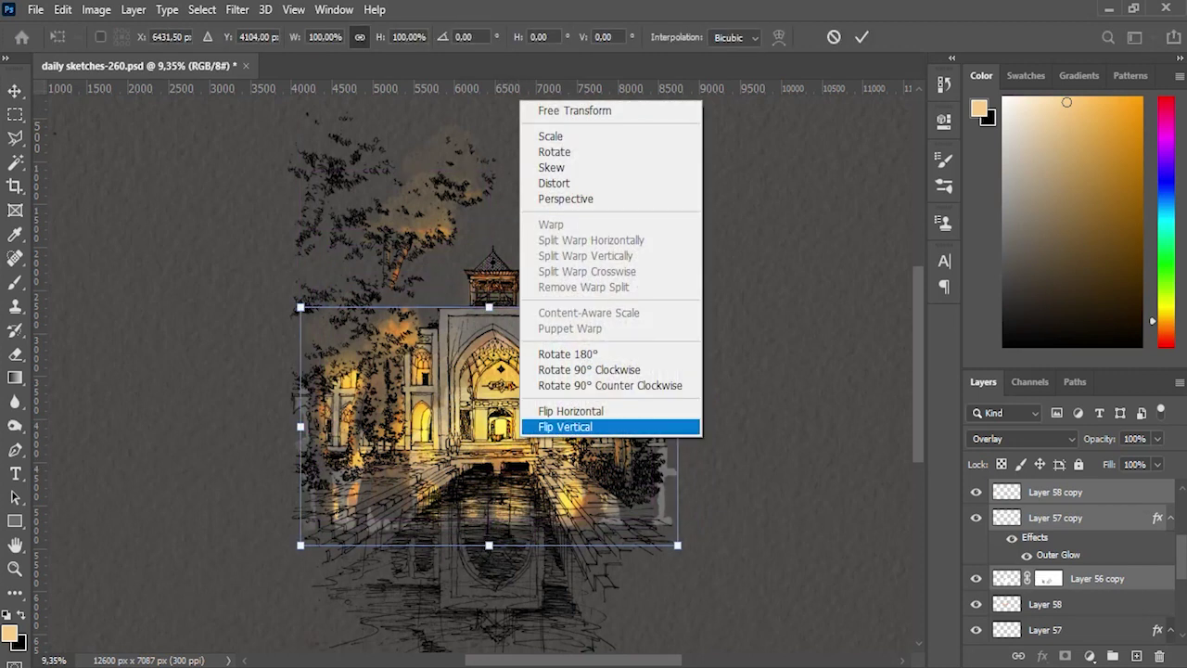
click(575, 426)
Step: Position the flipped copies over the pool as a reflection and commit
drag(517, 357, 524, 506)
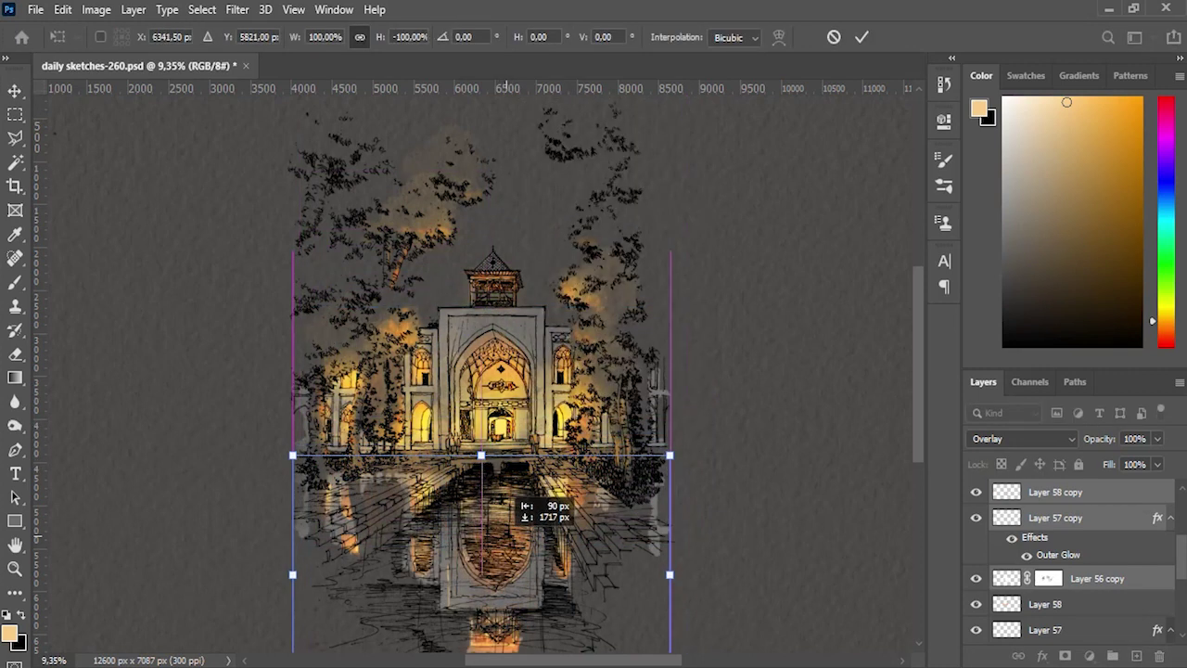
scroll(452, 623, up, 2)
scroll(451, 623, up, 2)
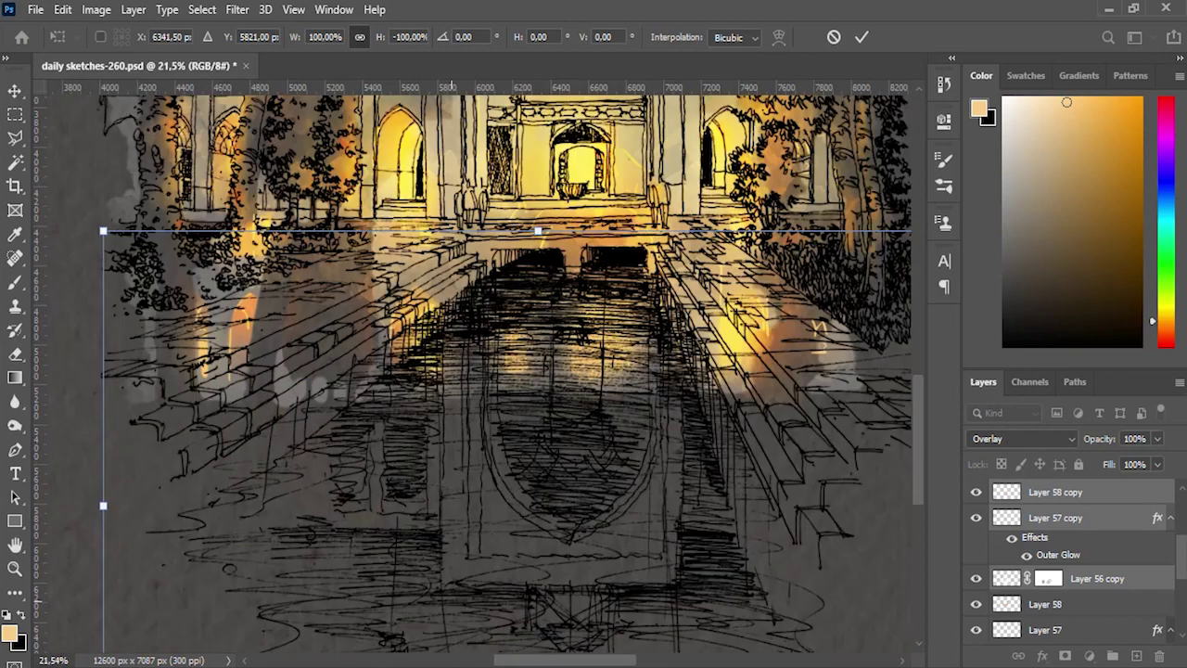
scroll(452, 623, up, 1)
drag(524, 505, 527, 500)
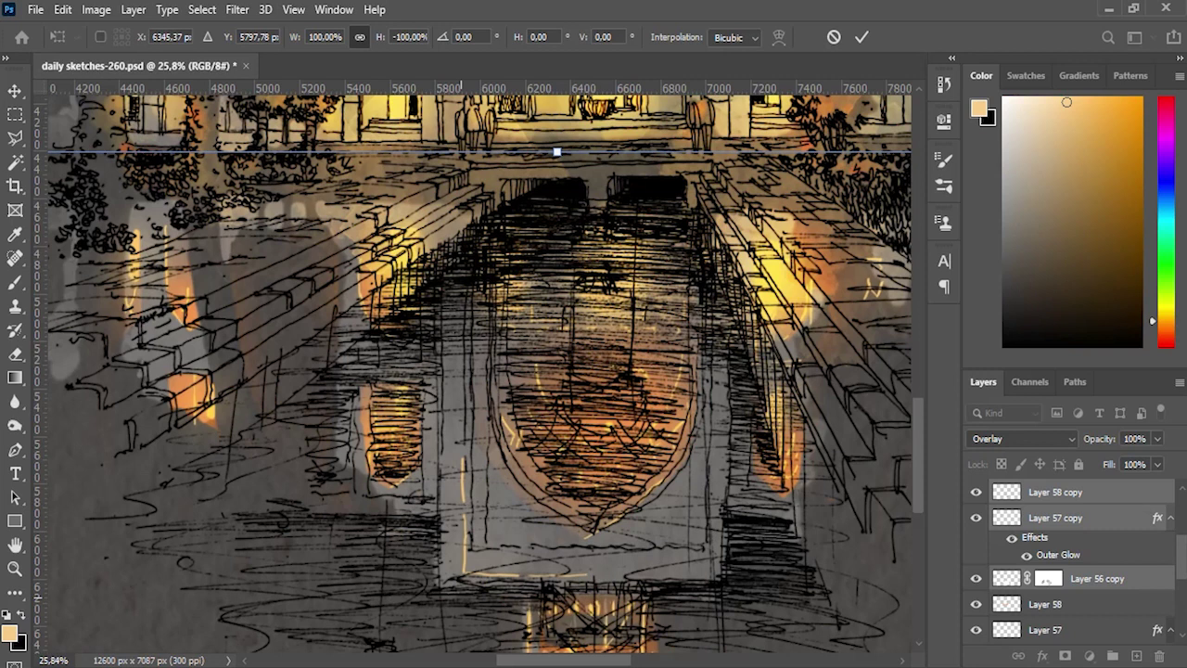
scroll(473, 587, down, 3)
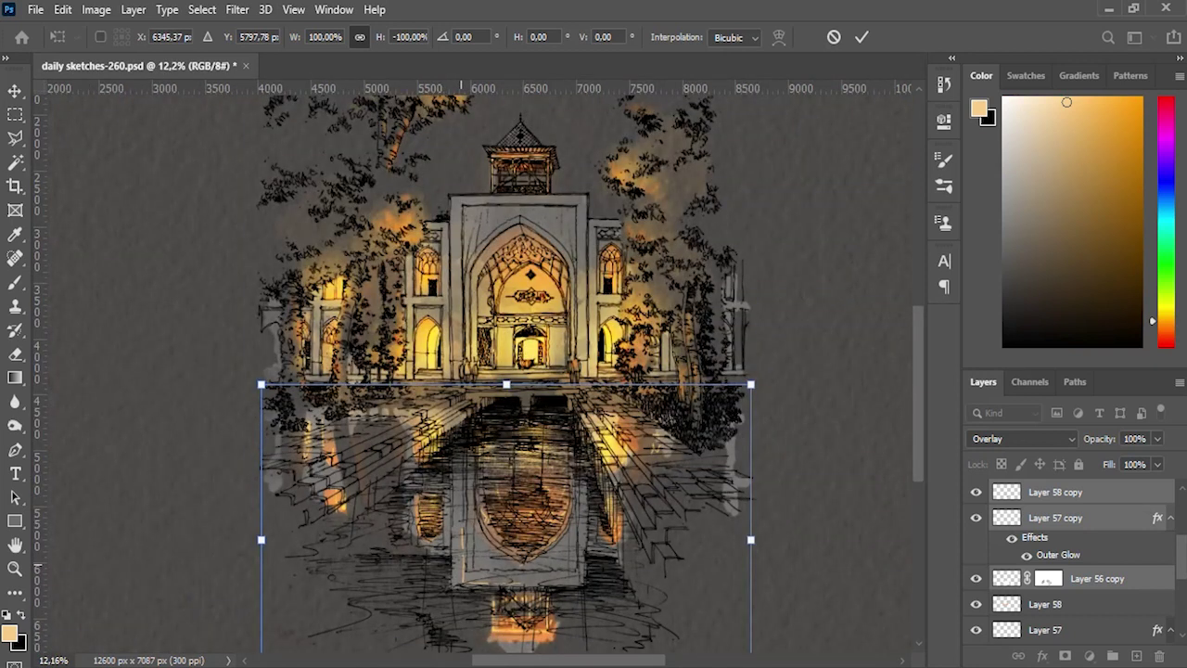
key(Return)
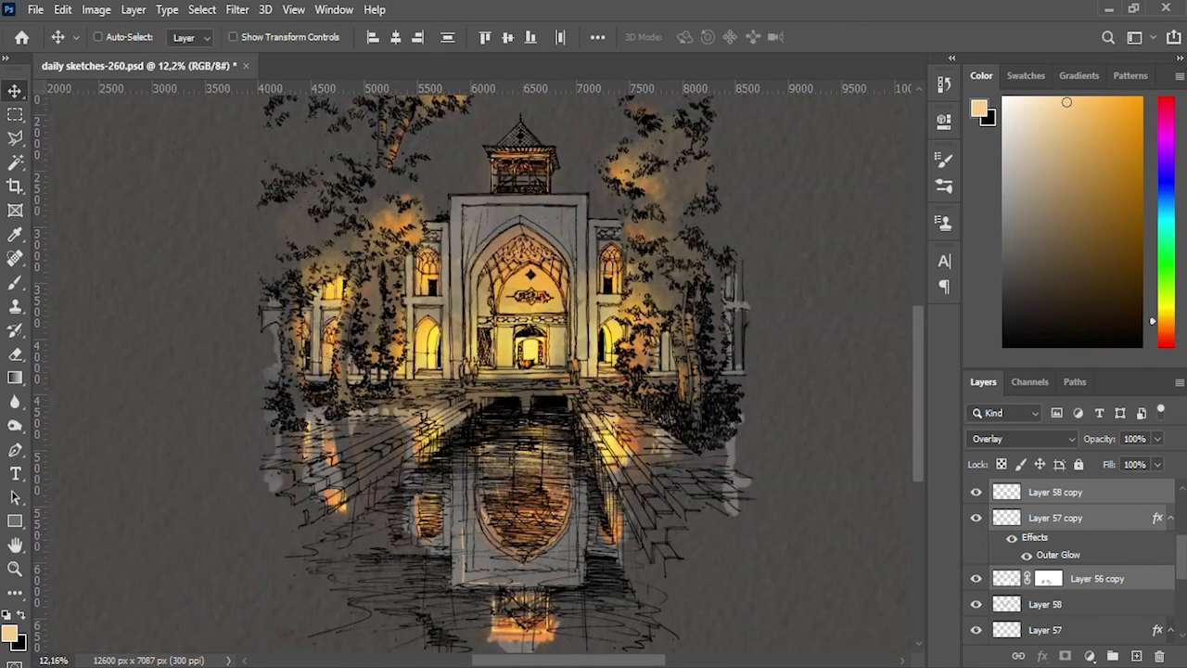
Step: Group the three reflection copies into Group 1 and add a layer mask
click(1112, 656)
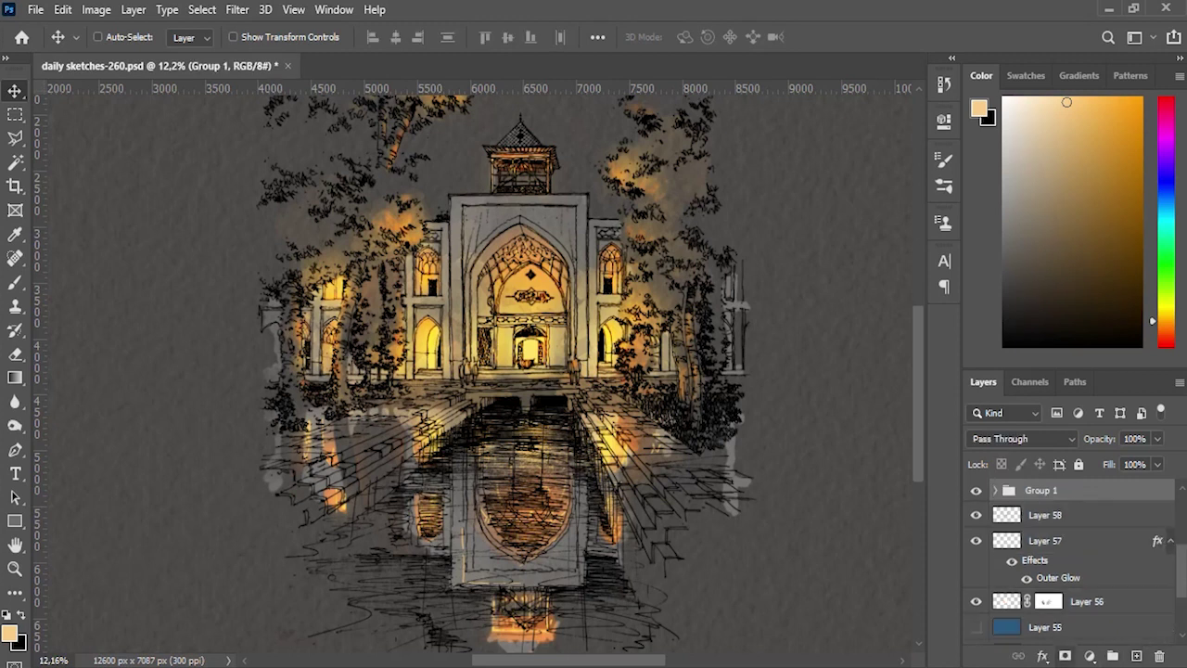
click(1065, 656)
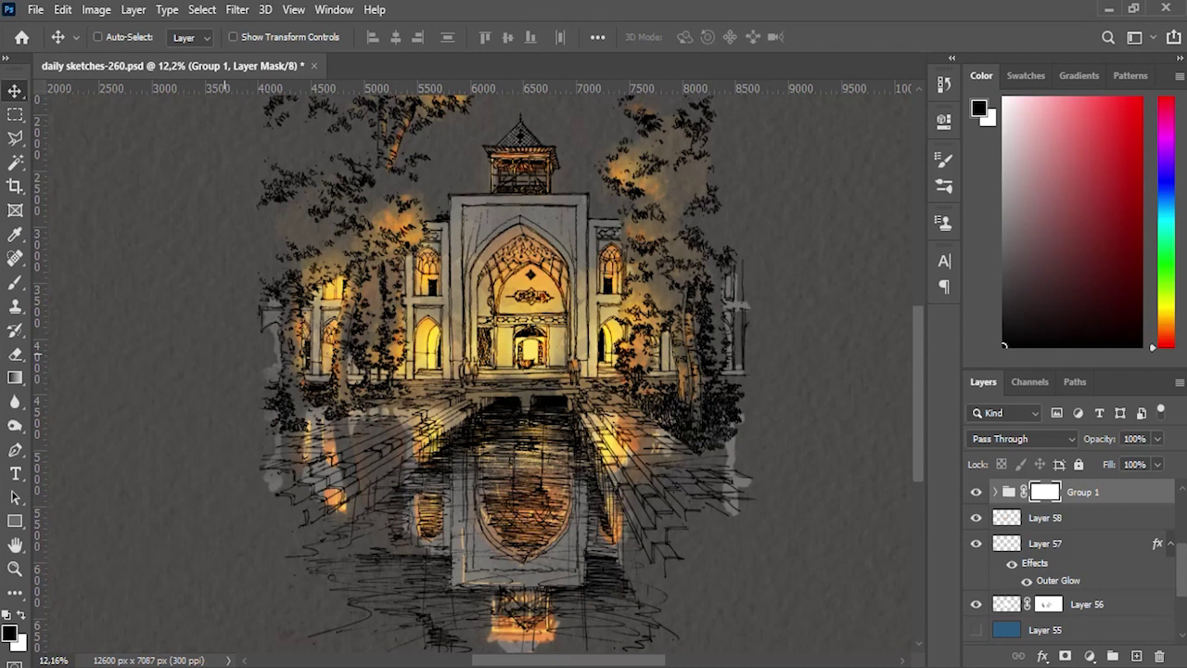
click(15, 138)
scroll(295, 528, up, 2)
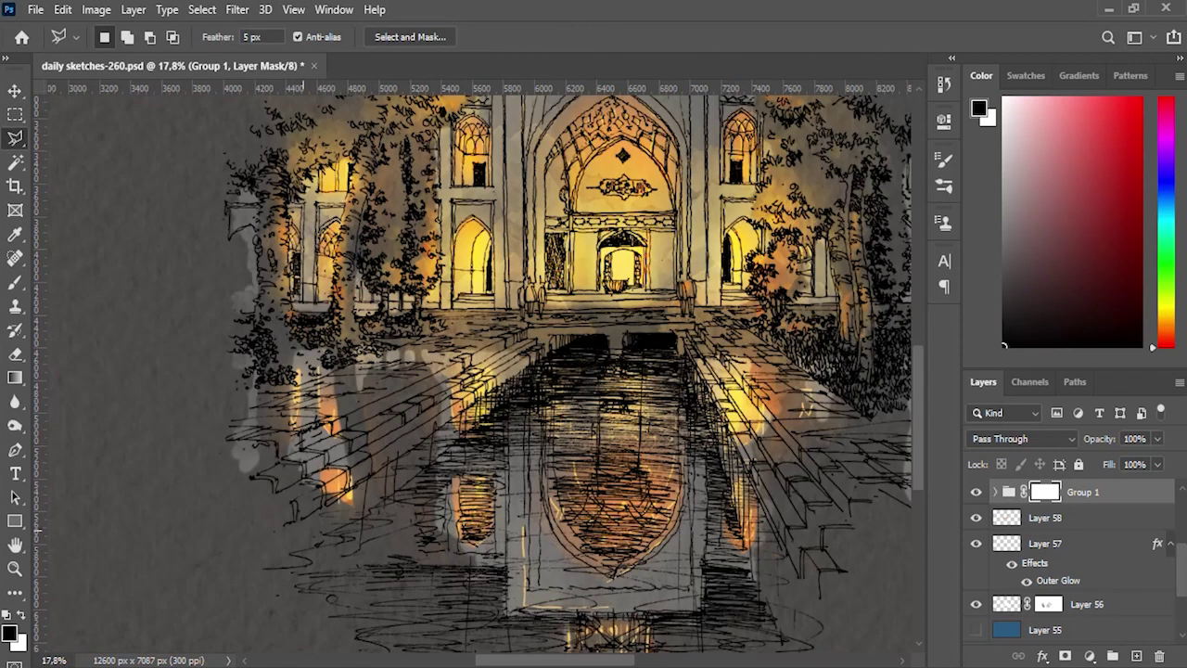
Step: Trace a polygonal selection around the terraces on both sides, excluding the pool
click(292, 521)
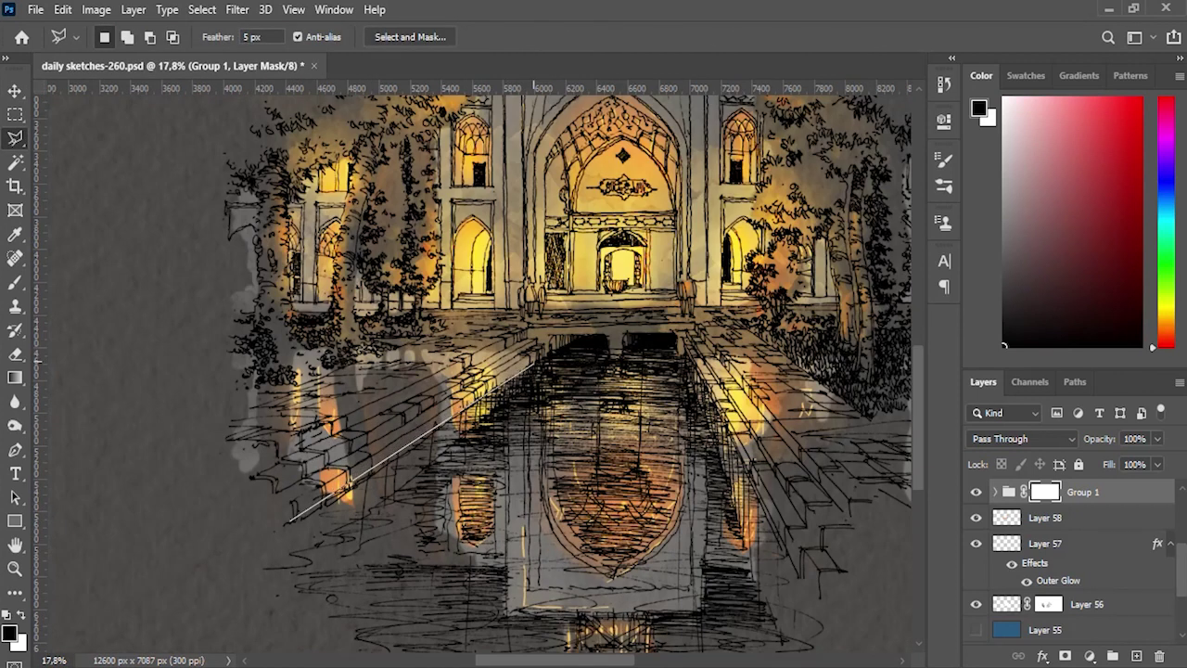
click(548, 351)
click(685, 350)
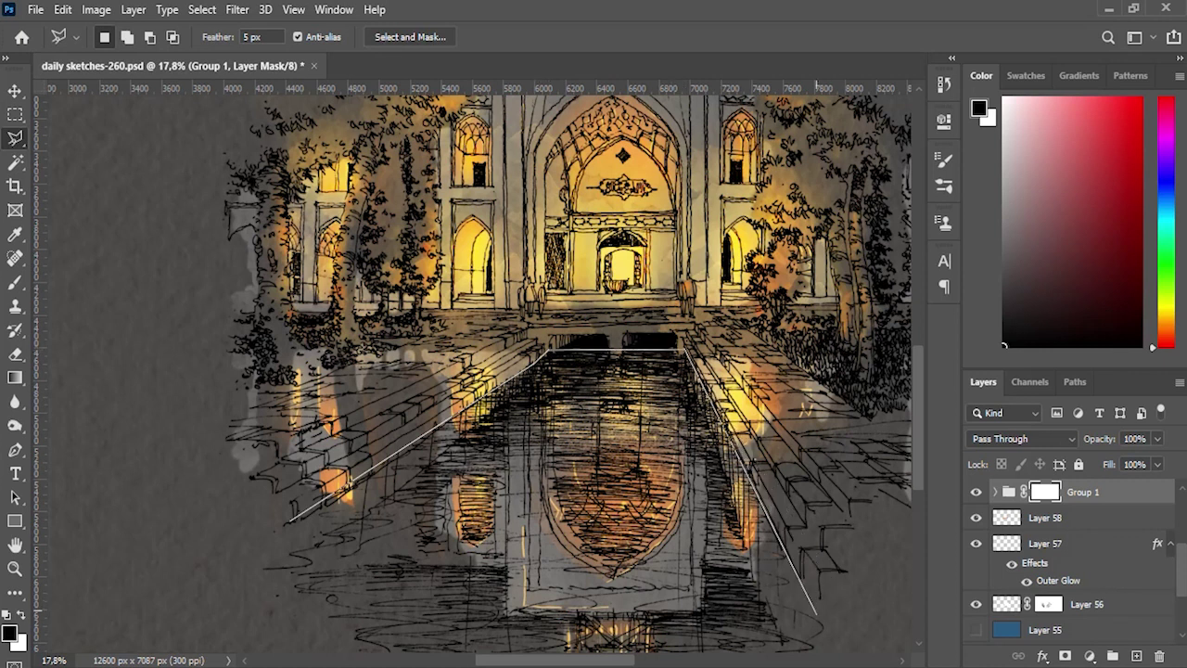
click(818, 616)
click(770, 570)
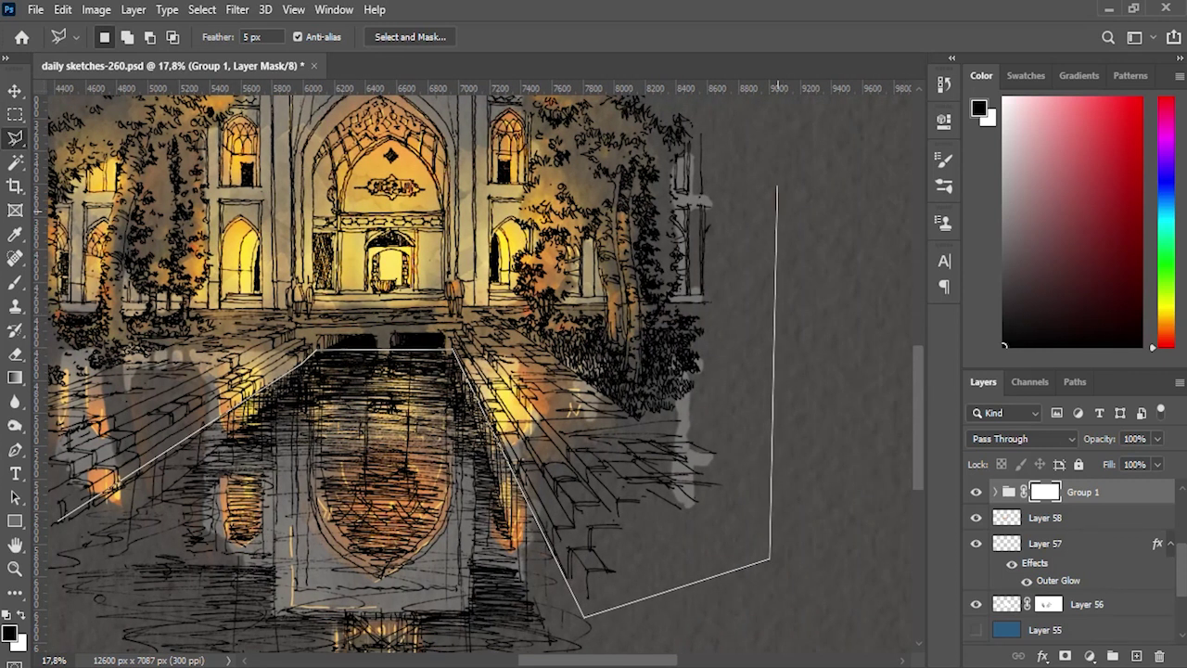
click(777, 197)
click(749, 154)
click(315, 148)
click(93, 141)
click(54, 375)
double_click(80, 568)
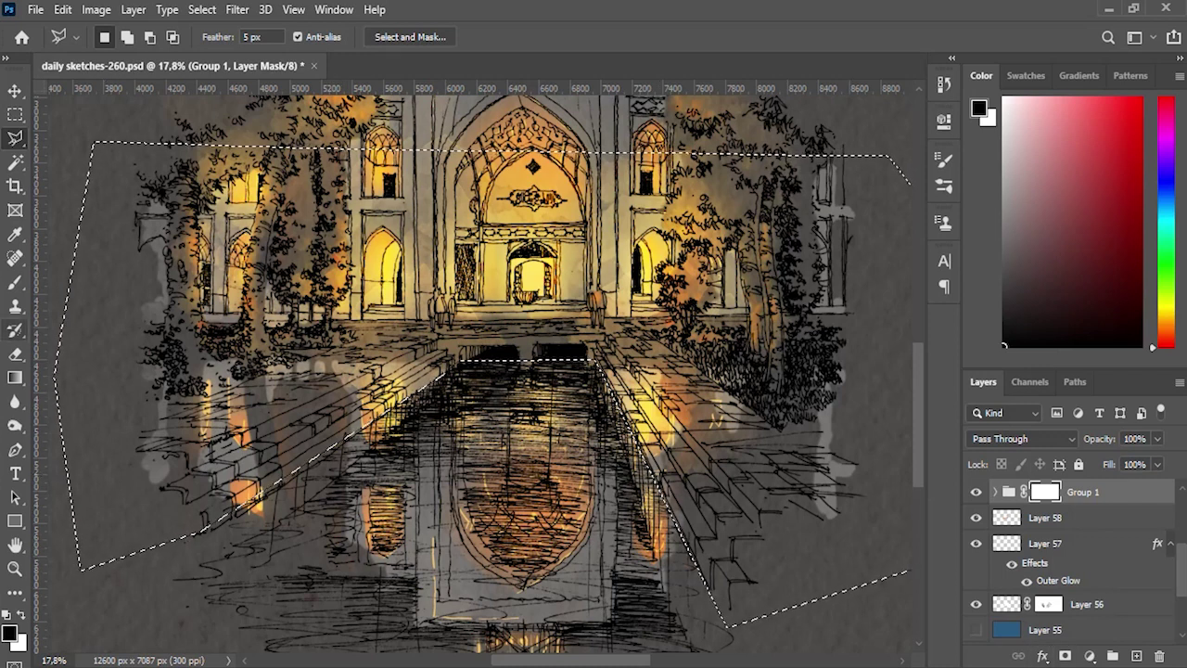
click(15, 282)
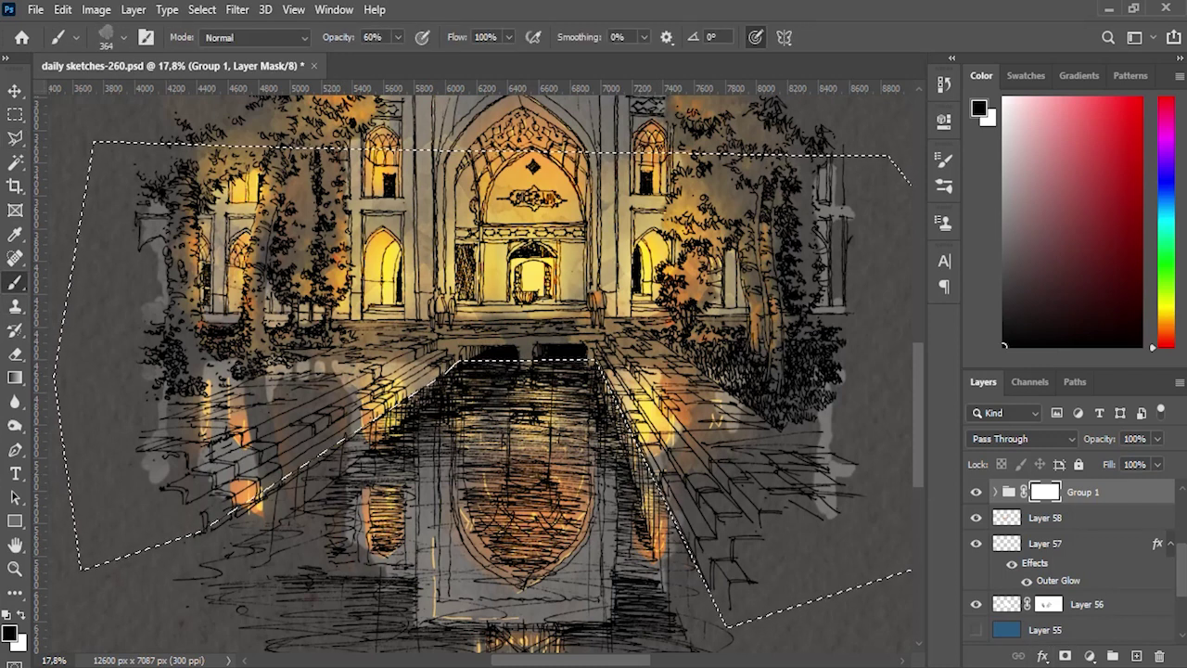
Step: With a 1308 px Hard Round brush at 100% opacity, mask out the grey patches beside the pool
click(123, 37)
scroll(260, 371, up, 10)
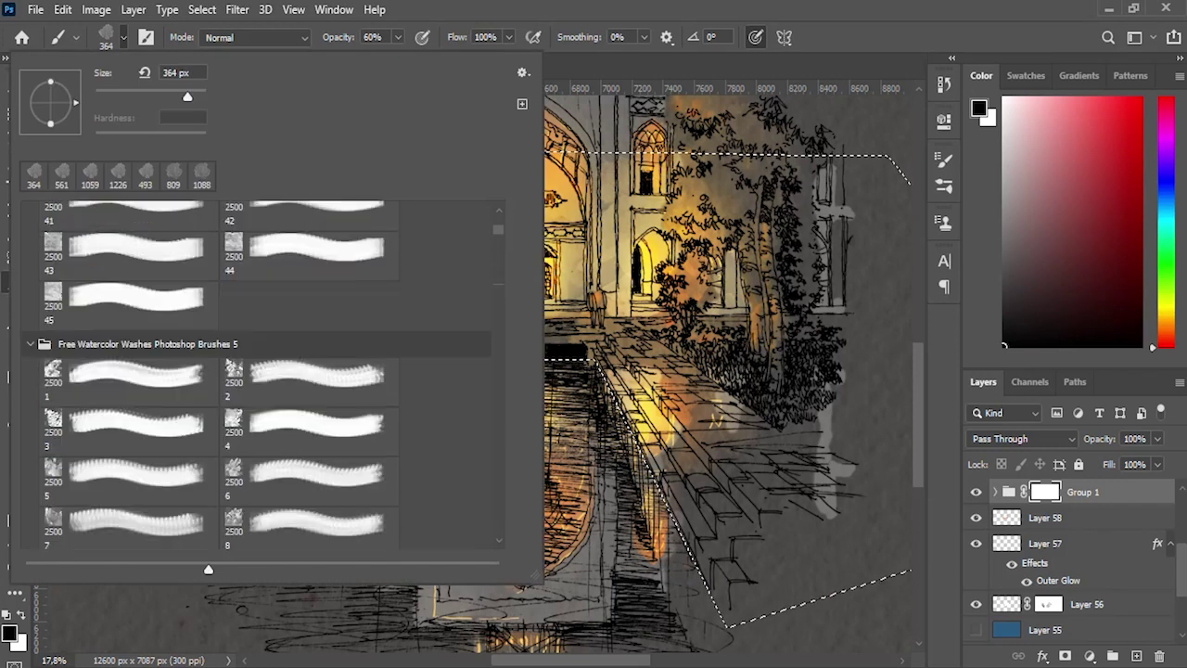
scroll(259, 371, up, 10)
click(306, 251)
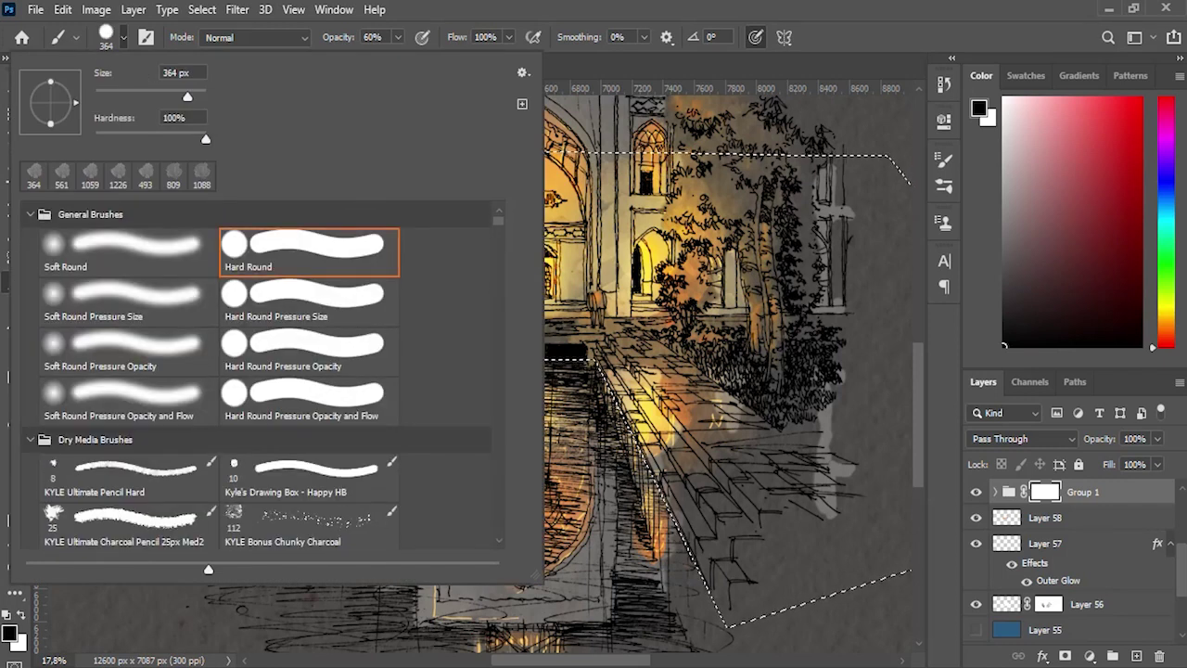
key(Escape)
scroll(569, 338, down, 2)
drag(568, 339, 584, 295)
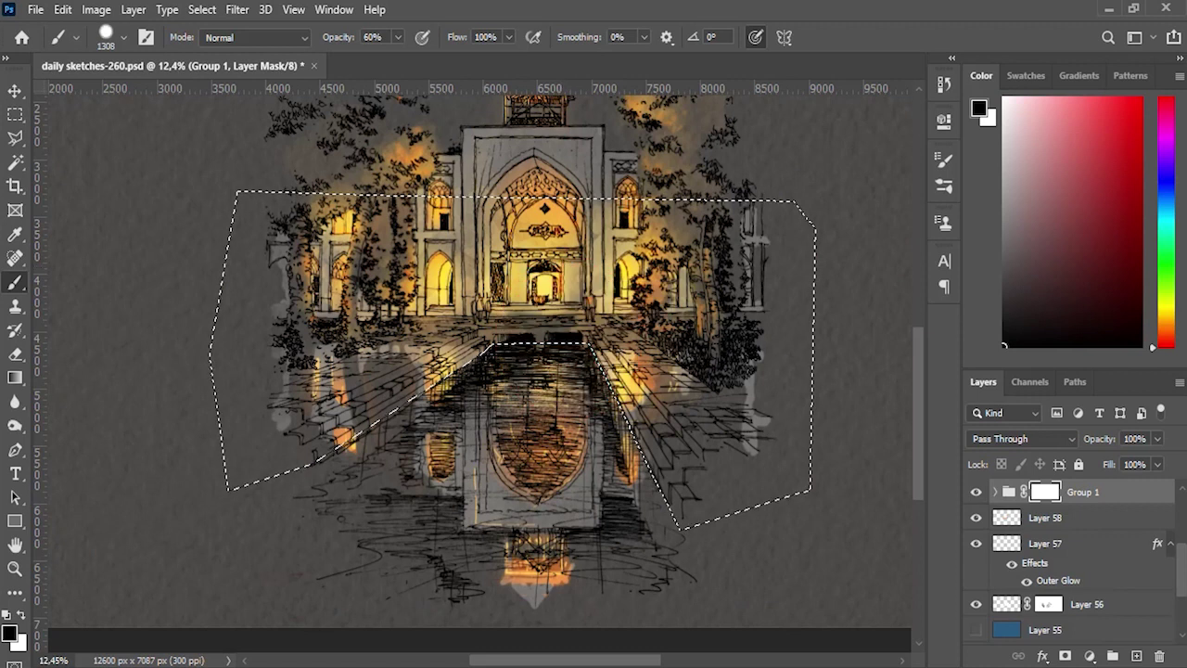
key(0)
drag(674, 398, 413, 461)
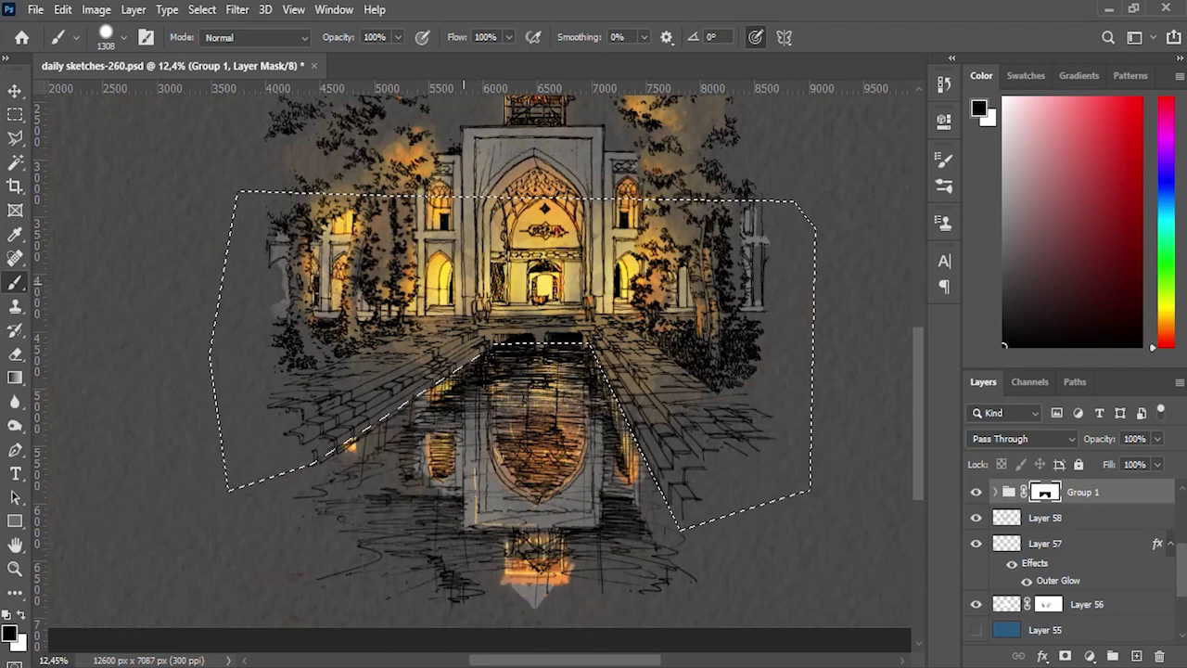
Step: Deselect, then mask away the orange glow below the reflection with a 3144 px brush
key(ctrl+d)
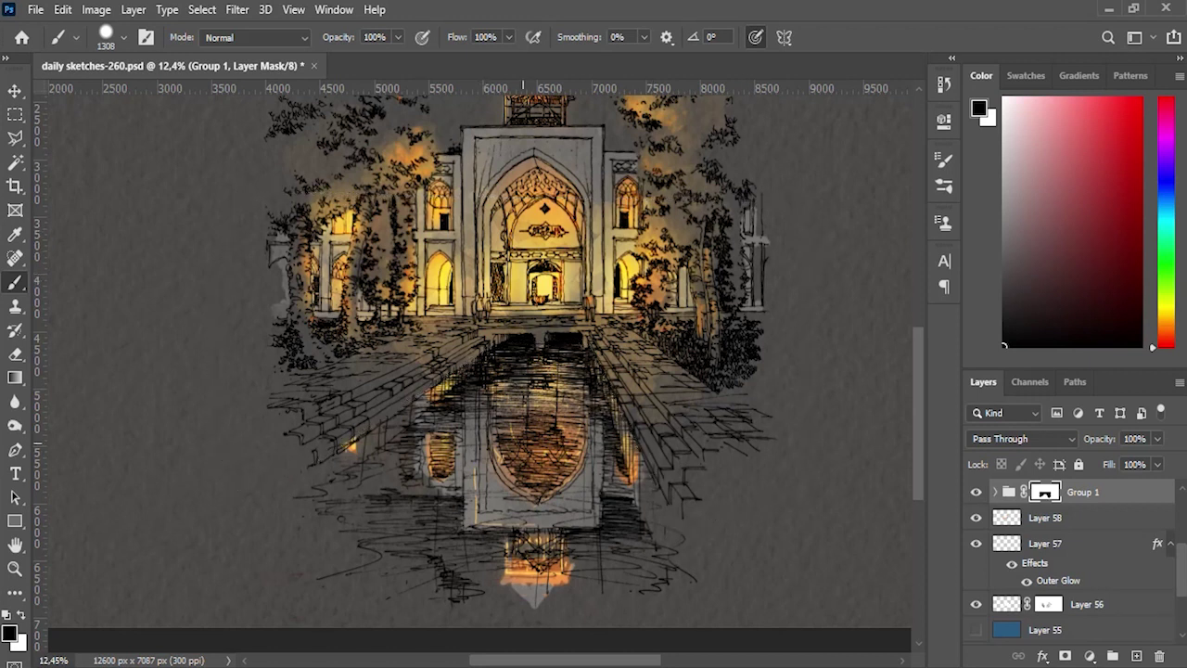
scroll(492, 345, down, 2)
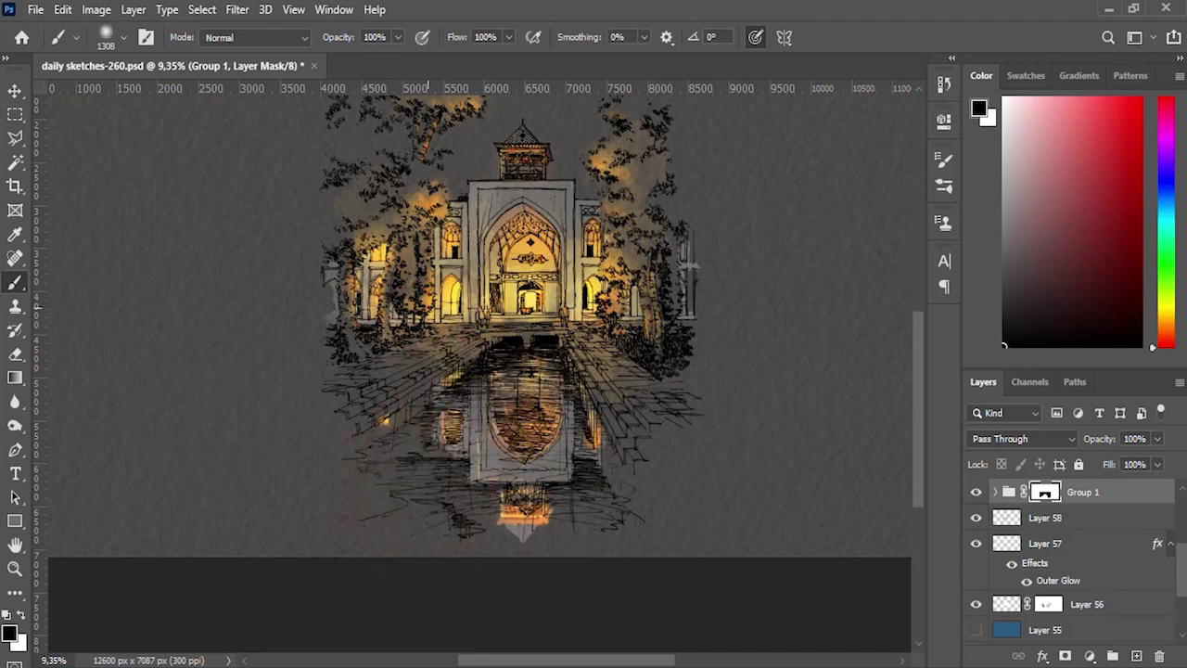
drag(515, 556, 593, 557)
mouse_move(516, 573)
mouse_down()
mouse_move(392, 575)
mouse_move(622, 596)
mouse_move(544, 584)
mouse_move(569, 578)
mouse_move(613, 535)
mouse_up()
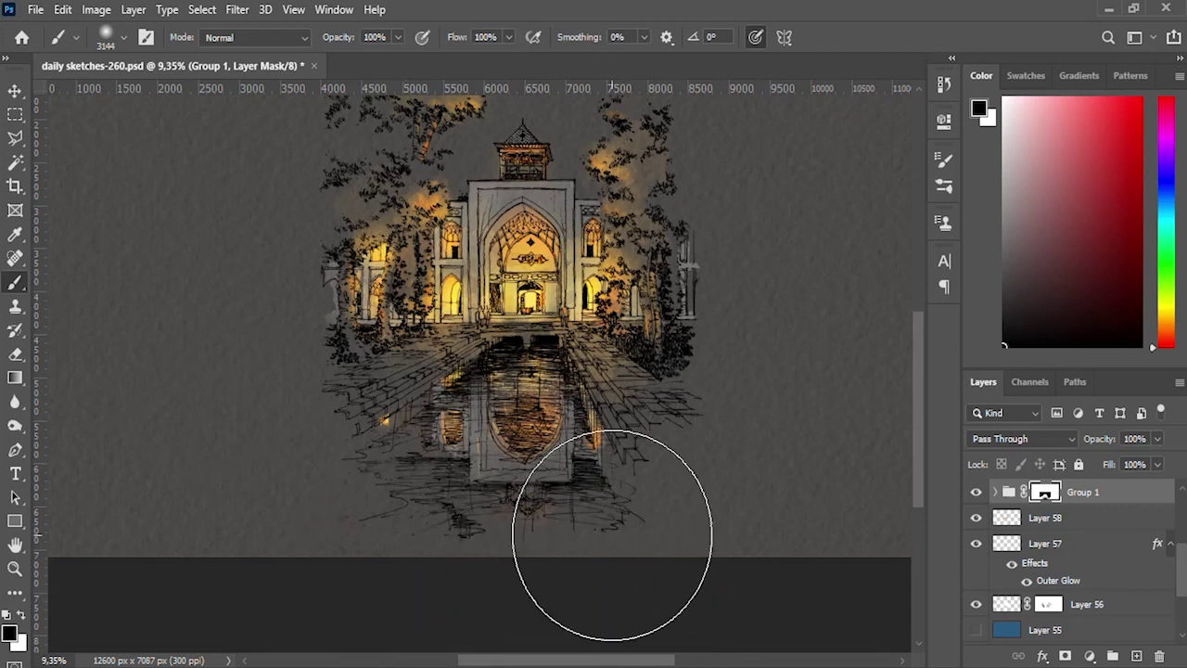
scroll(557, 503, up, 2)
scroll(597, 504, up, 1)
Step: Add a new empty layer, Layer 63, set to Overlay blending
scroll(1076, 557, up, 3)
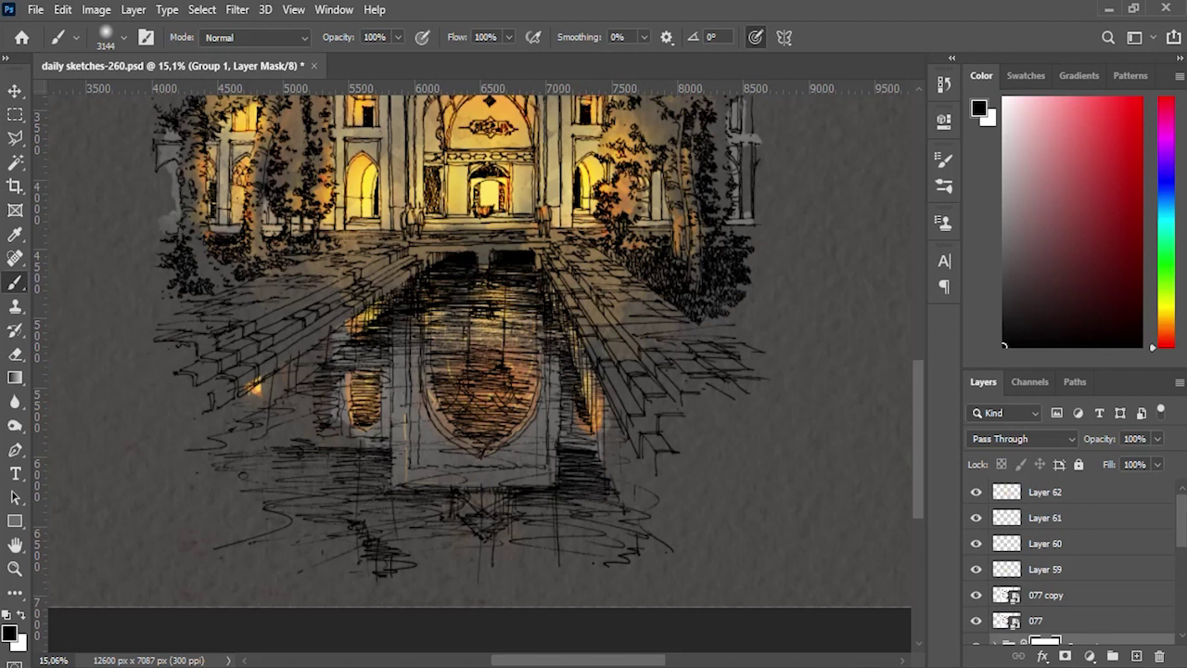
click(1135, 656)
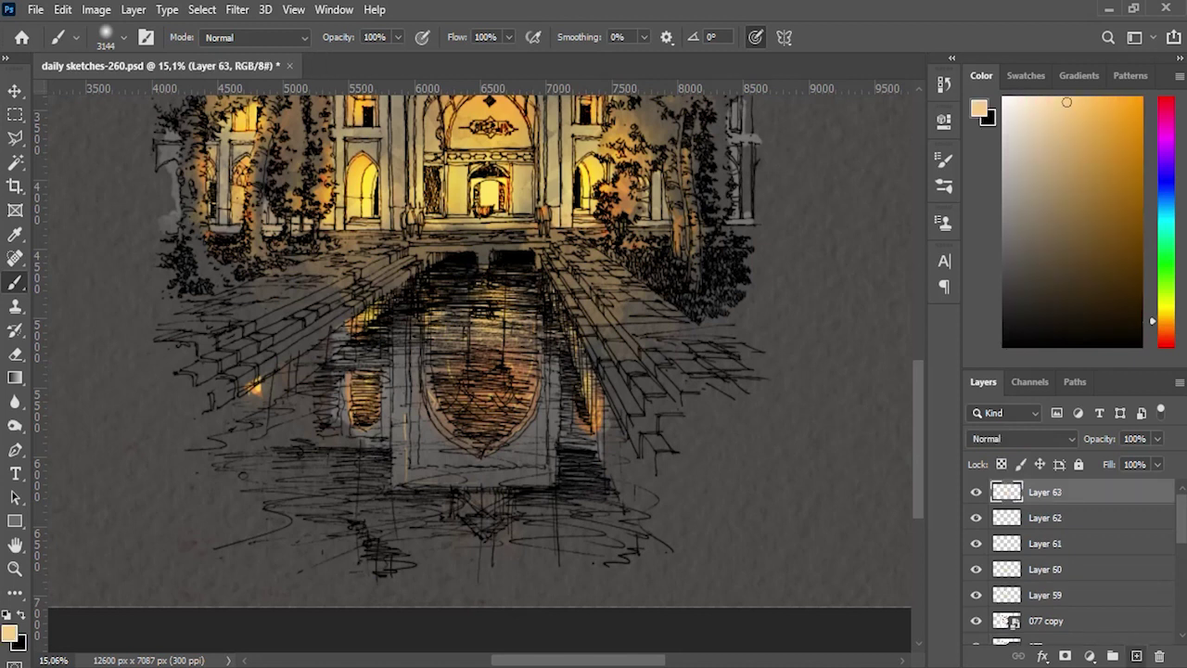
click(1020, 439)
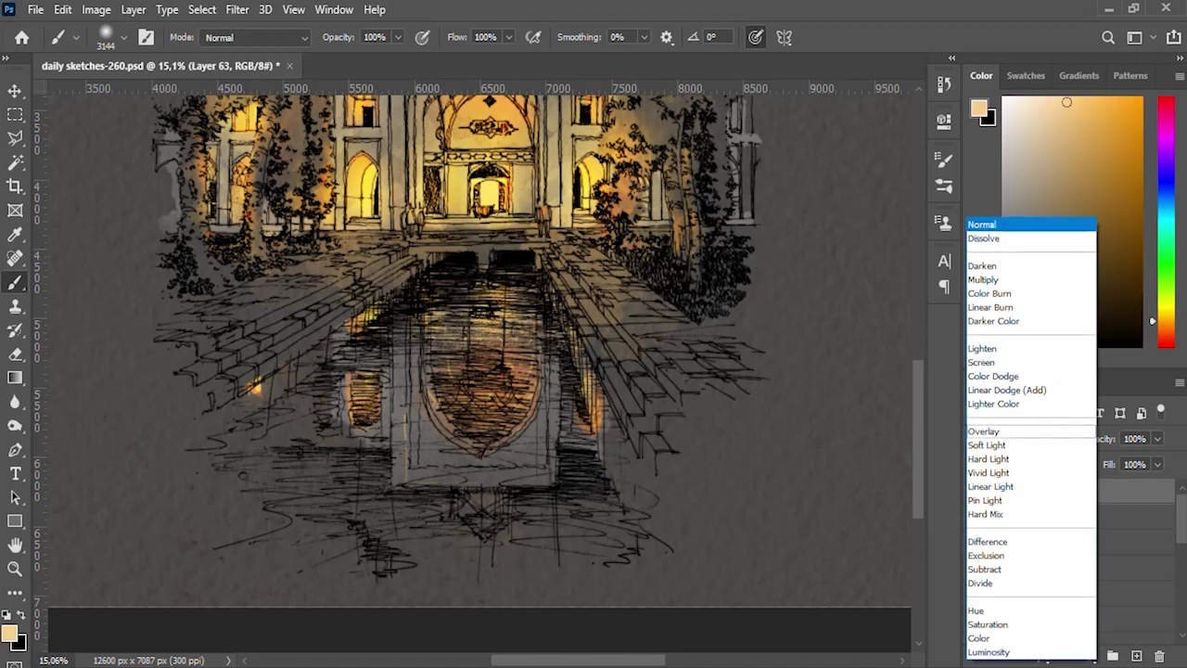
click(985, 432)
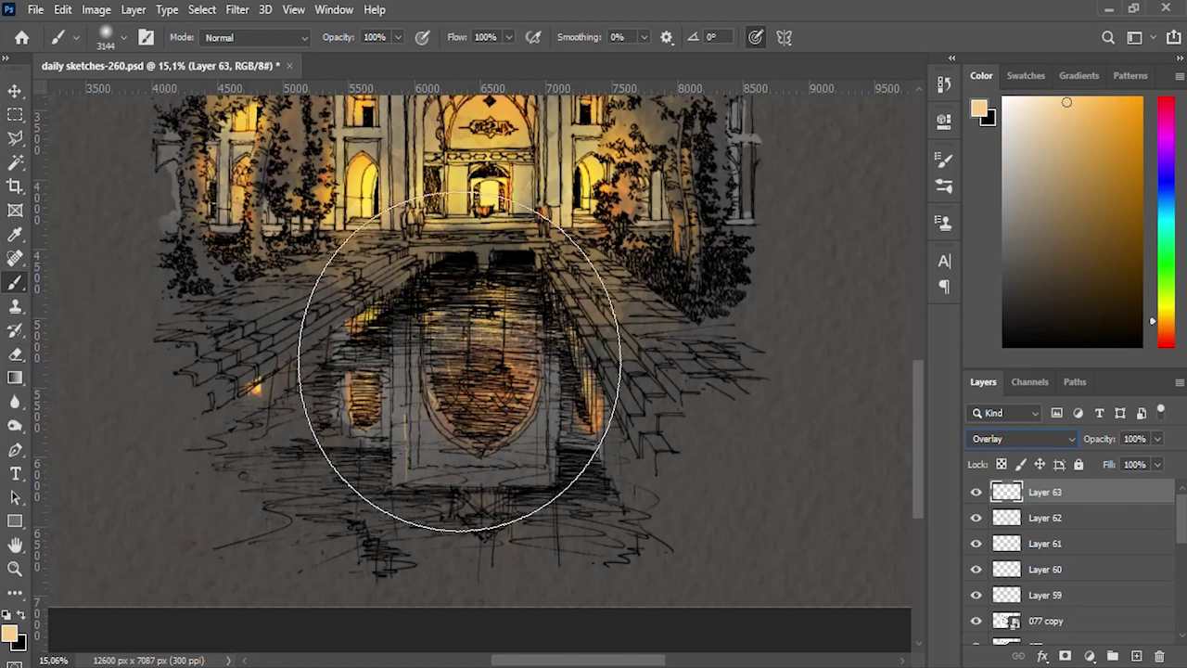
Step: Warm the pool reflection with peach glow using a soft brush of about 1030 px
mouse_move(494, 368)
mouse_down()
mouse_move(506, 321)
mouse_move(426, 320)
mouse_up()
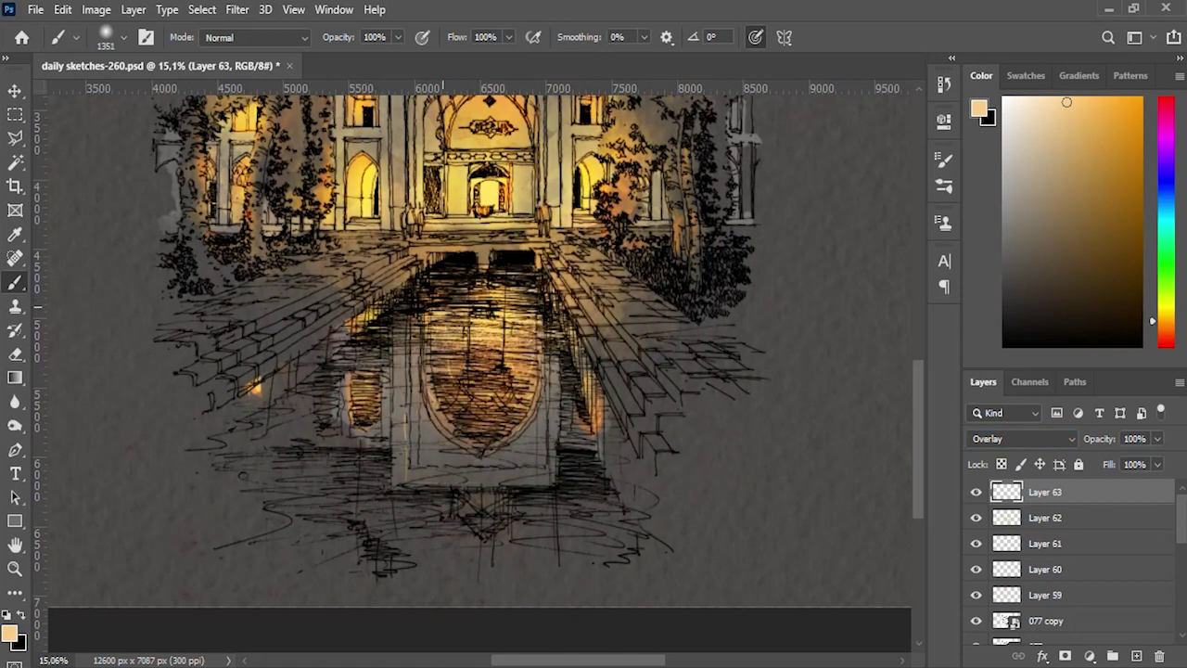
scroll(426, 320, down, 4)
scroll(496, 495, up, 4)
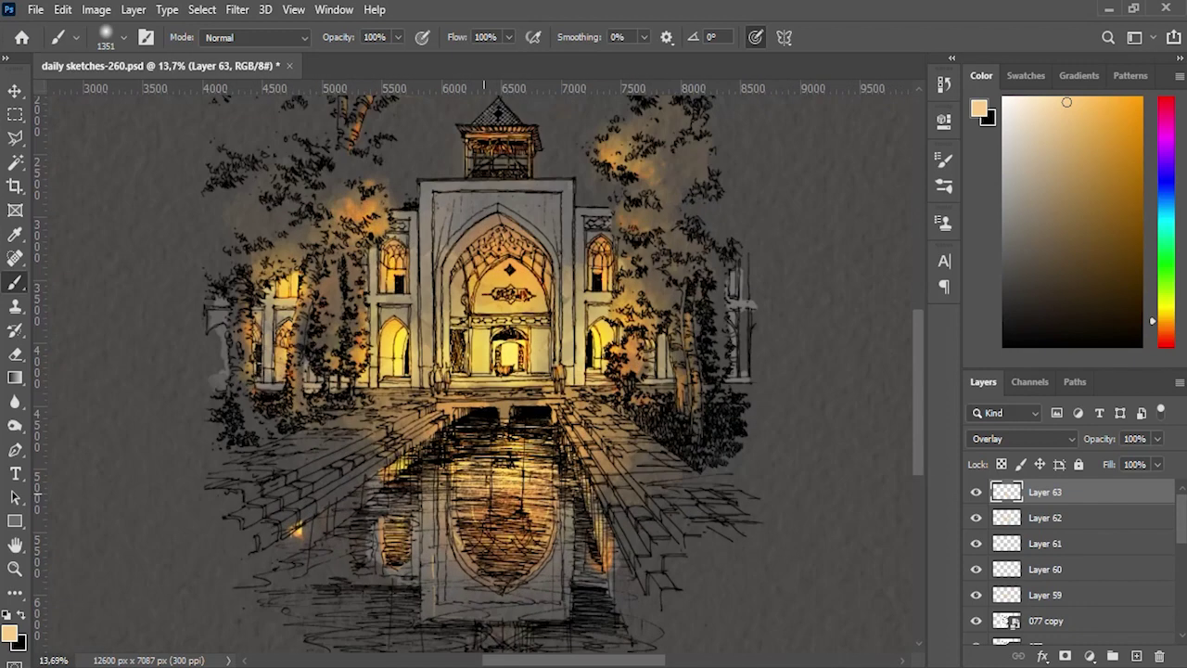
drag(496, 494, 455, 495)
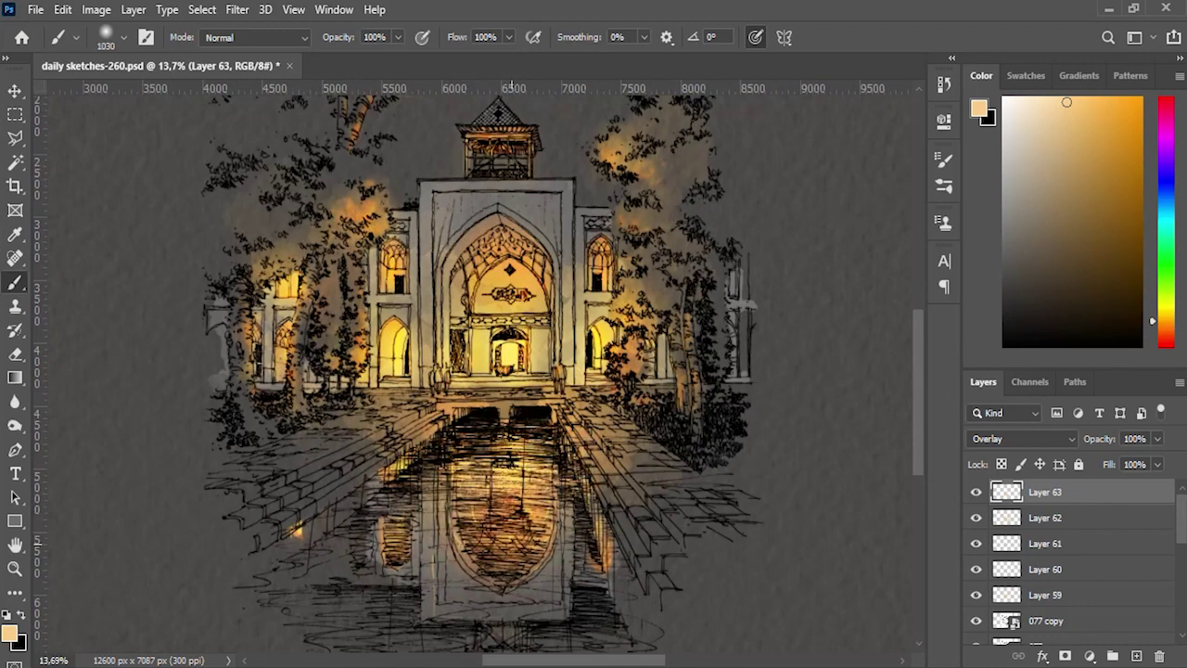
scroll(510, 540, down, 2)
scroll(514, 482, up, 2)
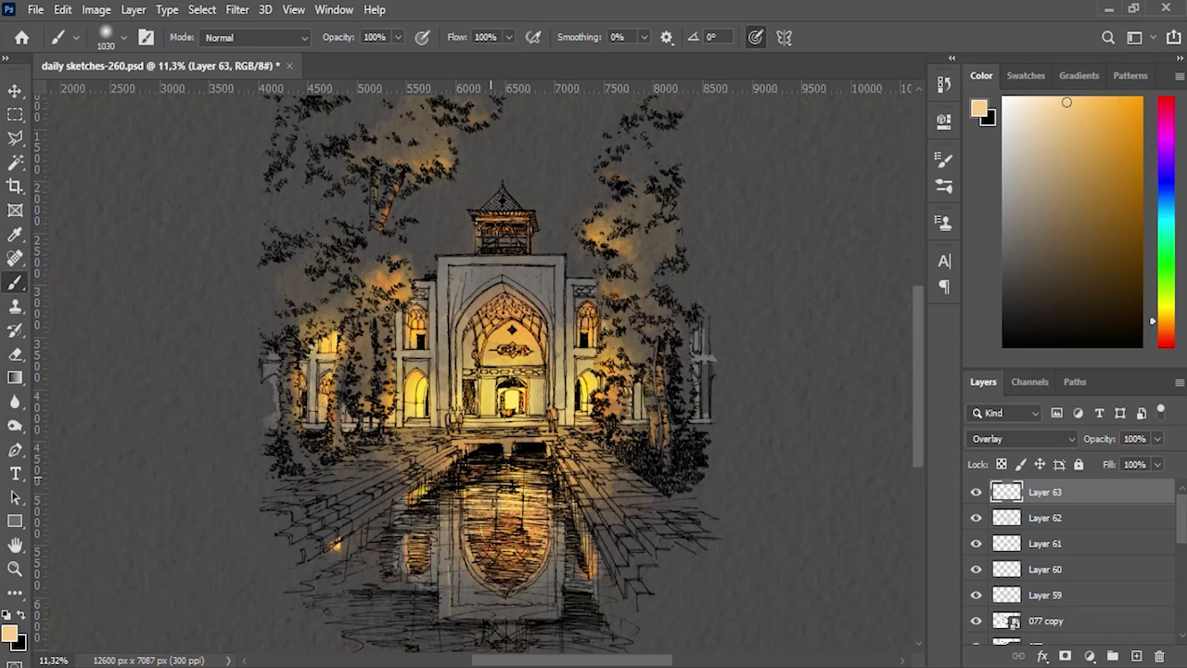
scroll(582, 534, down, 2)
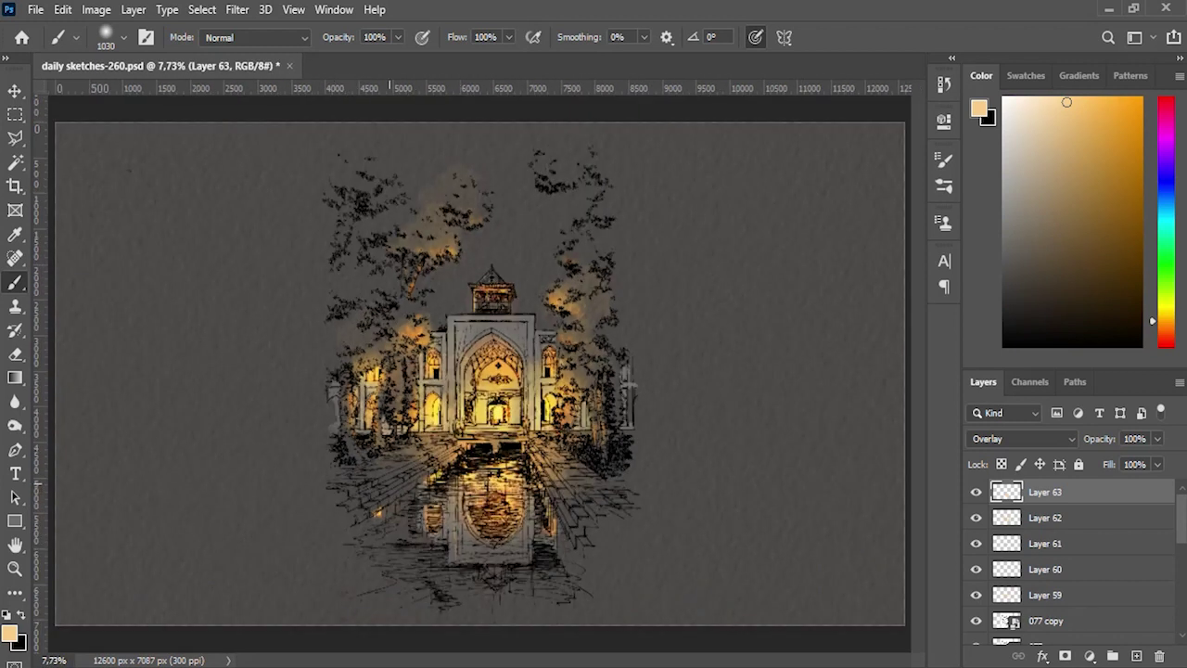
scroll(415, 484, up, 1)
scroll(417, 487, up, 1)
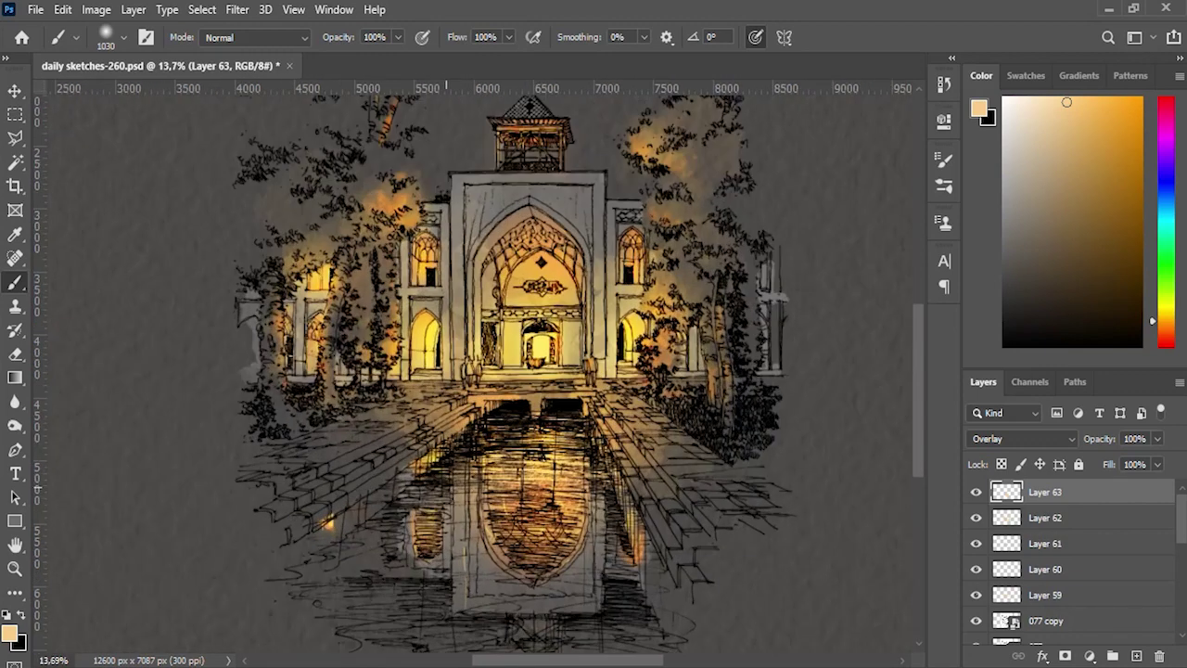
scroll(435, 501, down, 2)
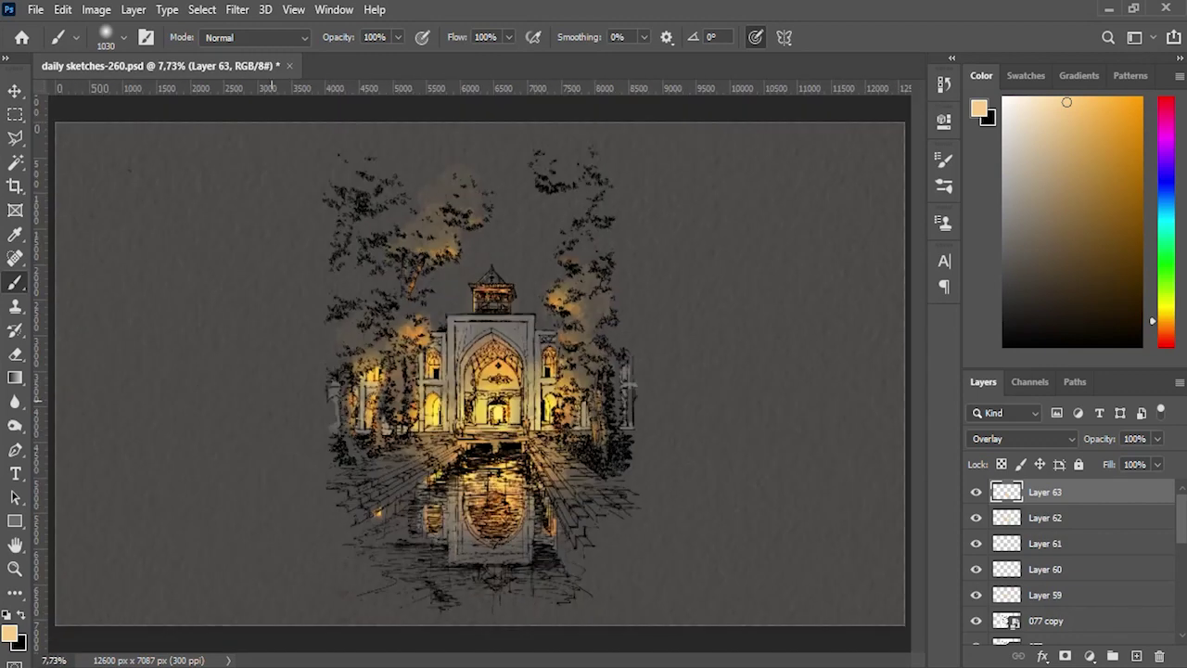
scroll(463, 417, up, 1)
scroll(464, 417, up, 1)
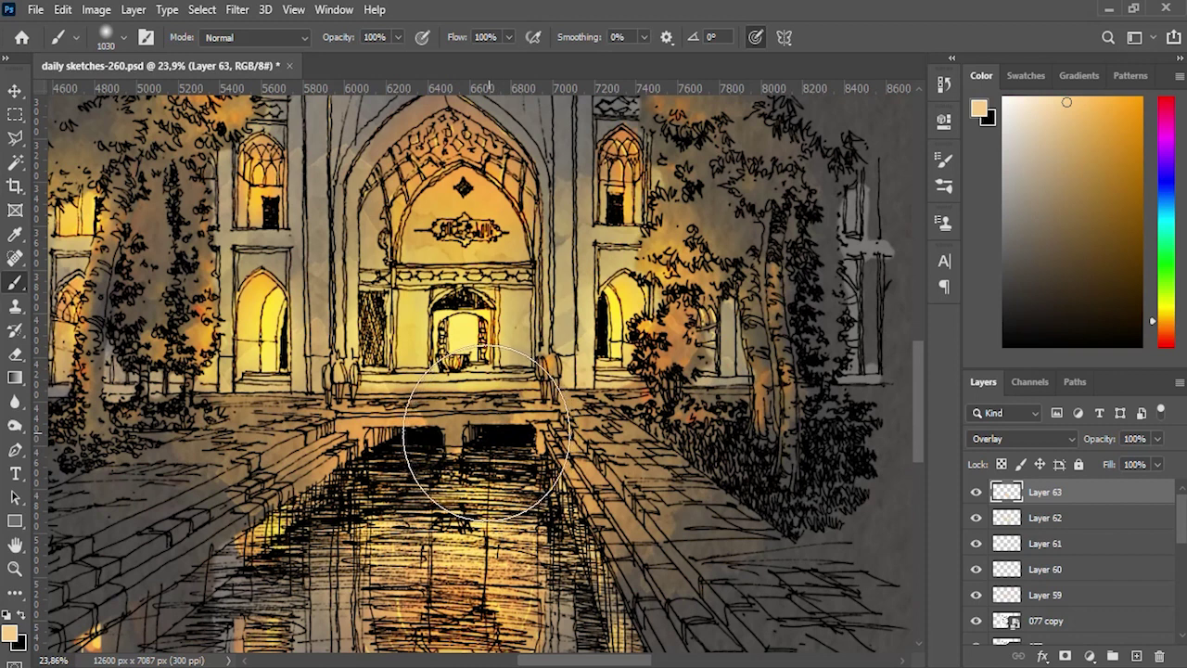
scroll(455, 427, down, 2)
scroll(450, 438, down, 1)
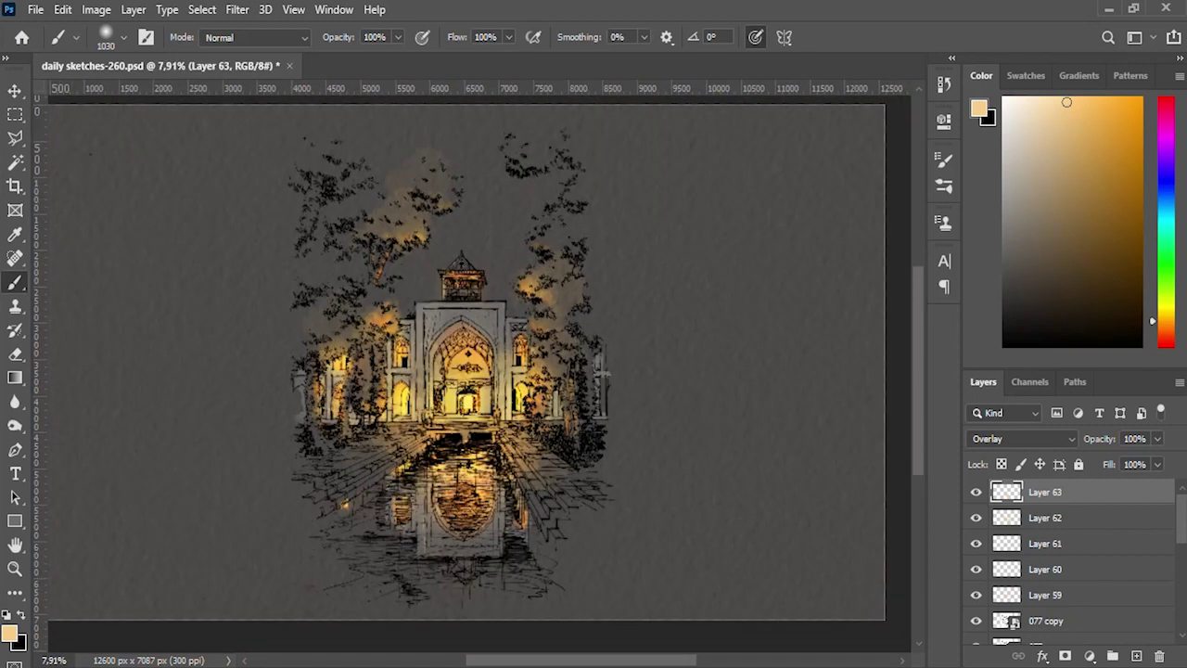
key(v)
scroll(400, 408, down, 1)
scroll(431, 306, up, 2)
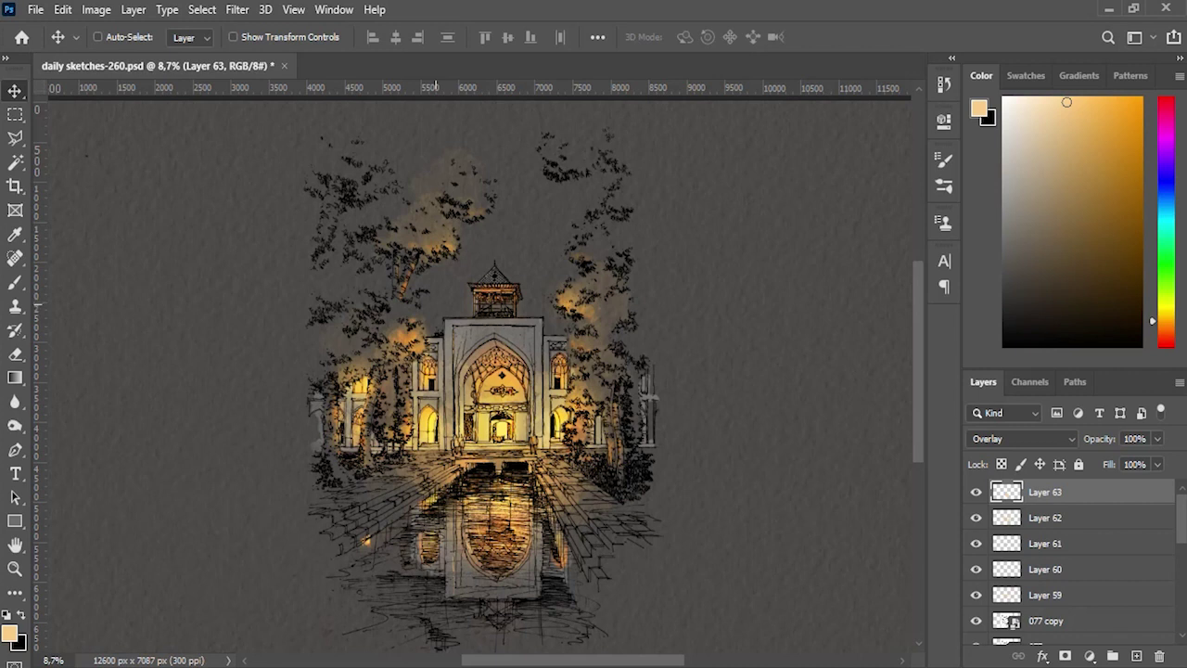
scroll(431, 443, up, 2)
Step: Set the foreground colour to salmon f9a787
key(i)
click(10, 633)
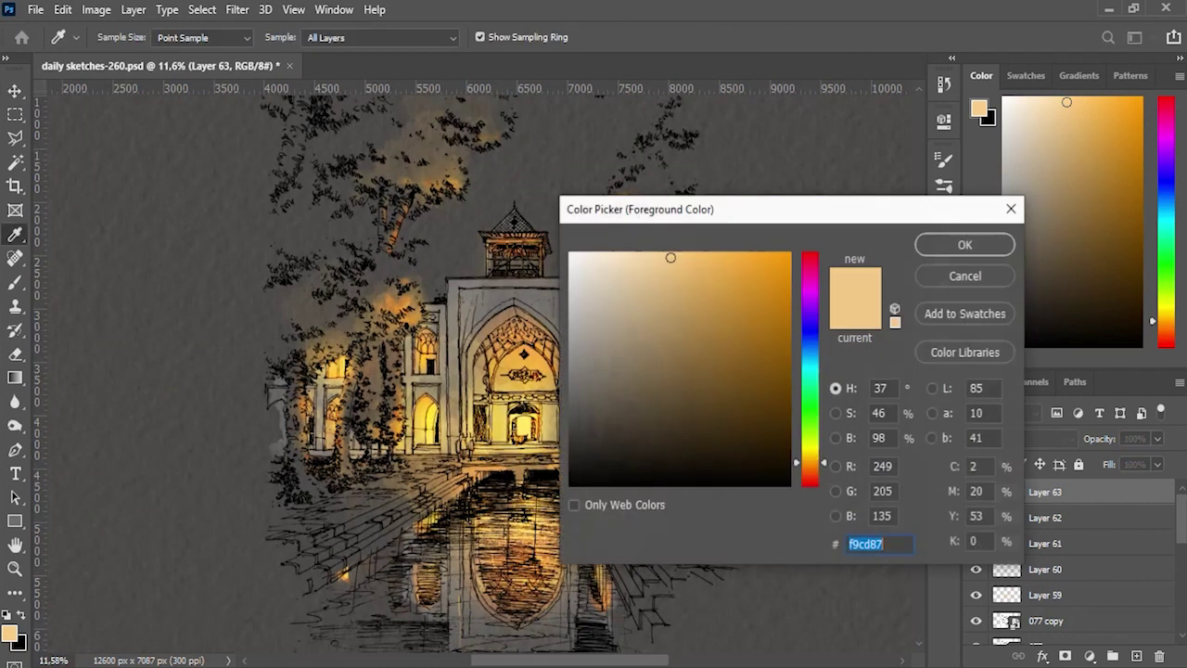
text(f9a787)
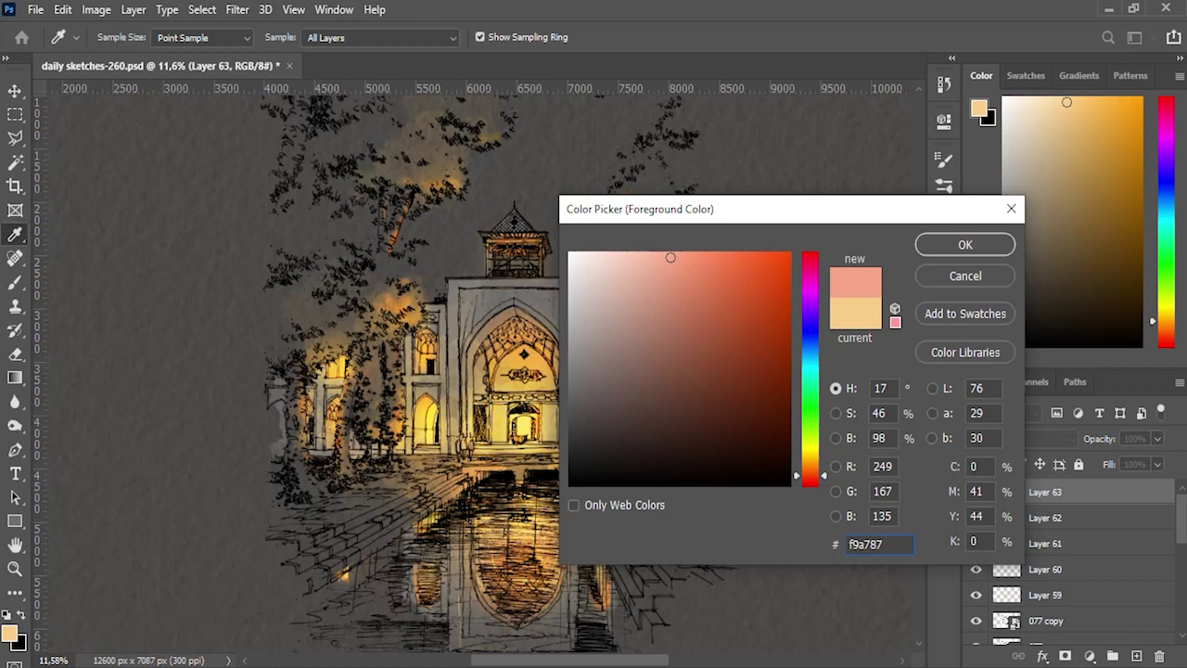
key(Return)
Step: Add Layer 64 above Layer 63 with Overlay blending
key(v)
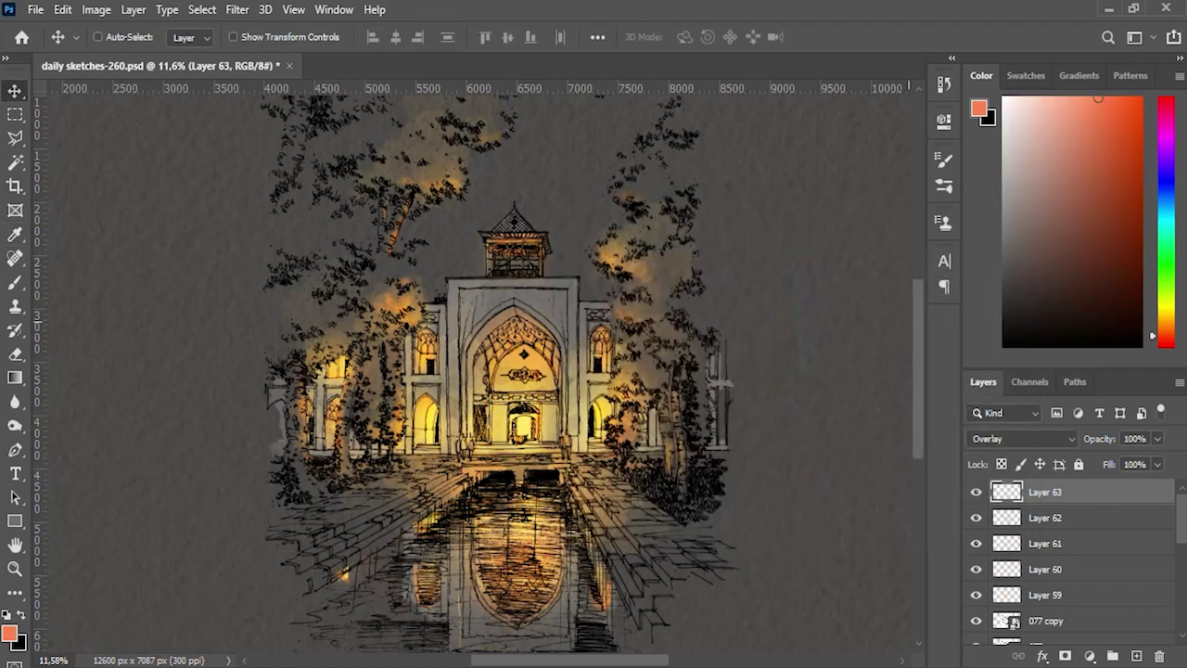
click(1137, 656)
click(1020, 439)
key(Return)
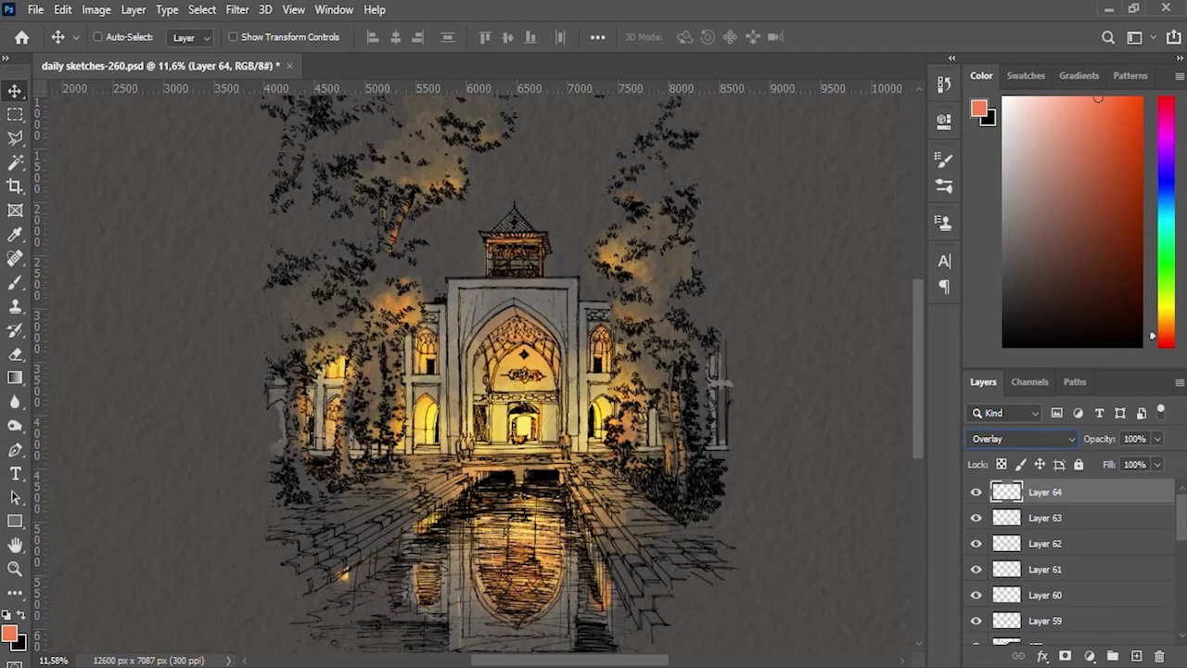
Step: Test and undo two glow strokes, then set the brush opacity to 60%
click(14, 282)
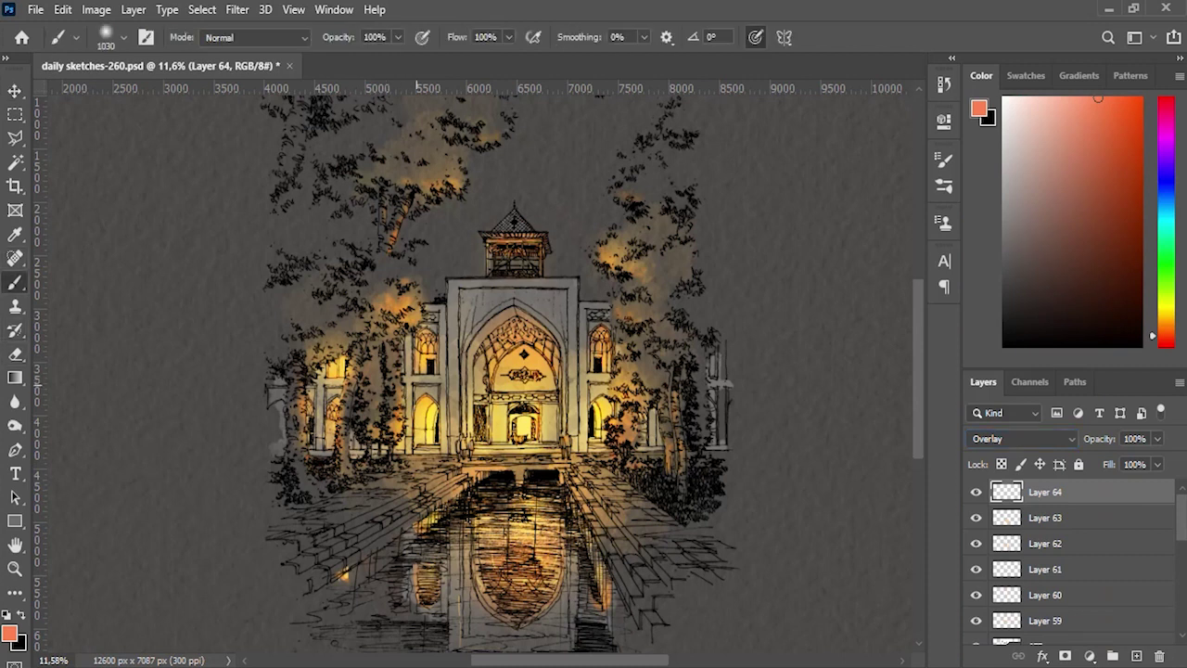
drag(435, 360, 444, 401)
key(ctrl+z)
click(455, 497)
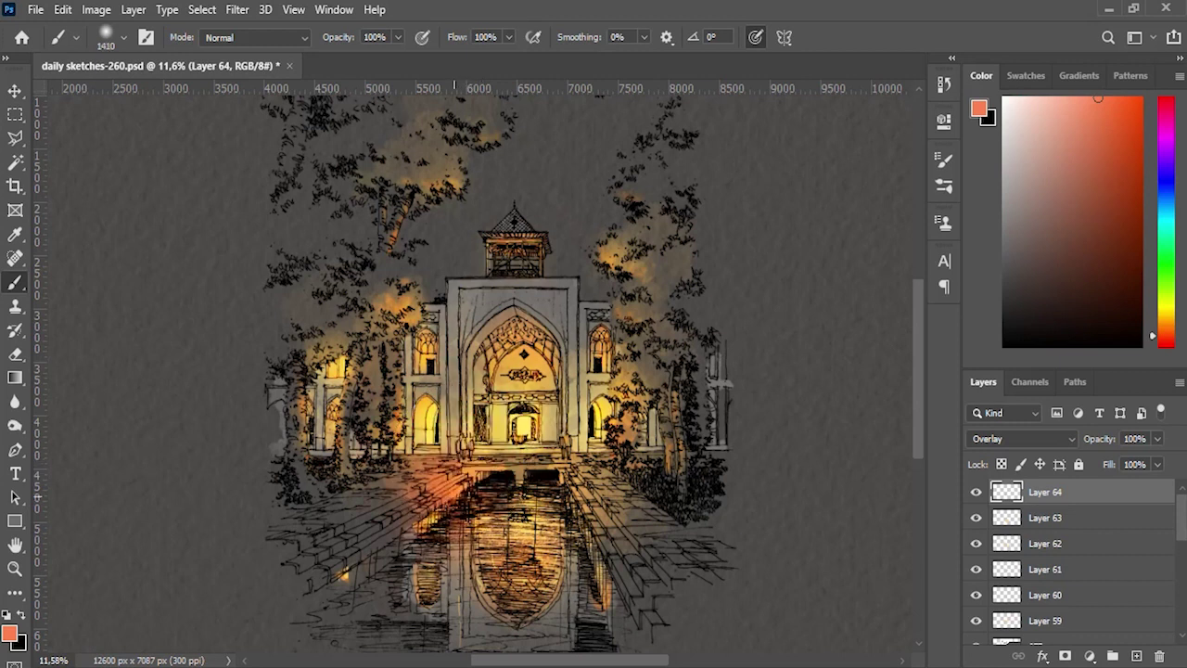
key(ctrl+z)
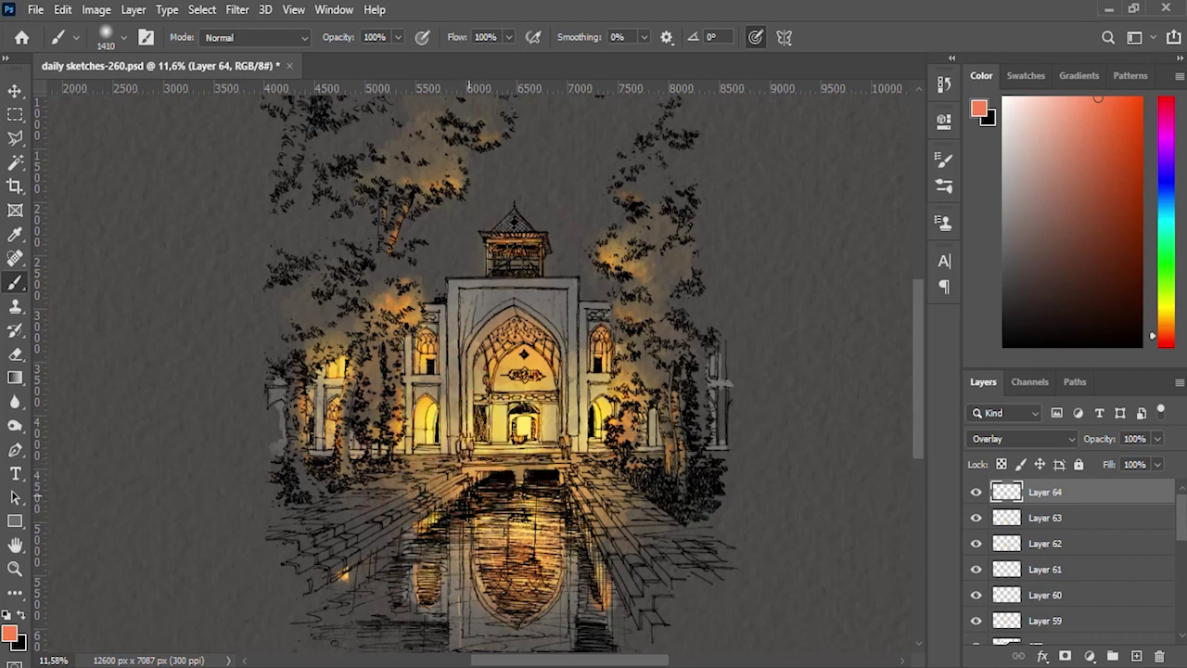
key(6)
key(8)
key(6)
key(0)
Step: Paint orange glow along the pool's left front edge, the right-hand trees and the right steps
drag(532, 531, 454, 533)
drag(399, 463, 454, 469)
drag(633, 443, 640, 431)
alt+right_click(617, 466)
alt+right_click(612, 552)
drag(594, 492, 740, 598)
Step: Undo the last glow stroke and set the brush to about 1577 px at 7% opacity
scroll(694, 588, down, 1)
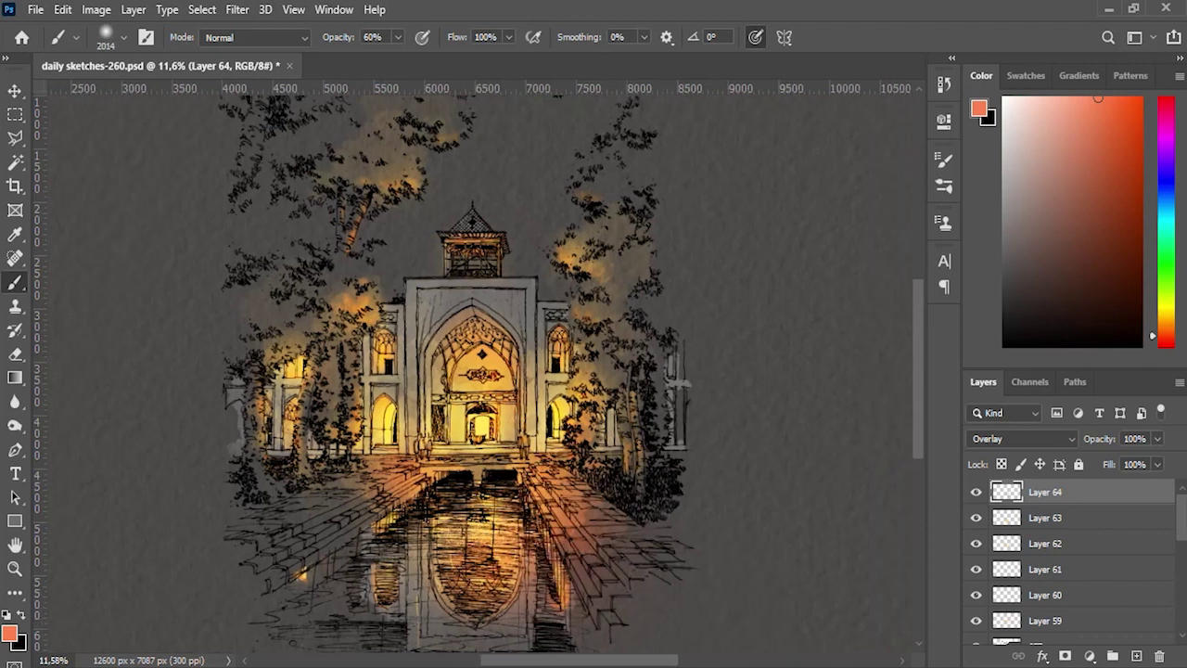
scroll(544, 560, down, 1)
scroll(463, 351, up, 1)
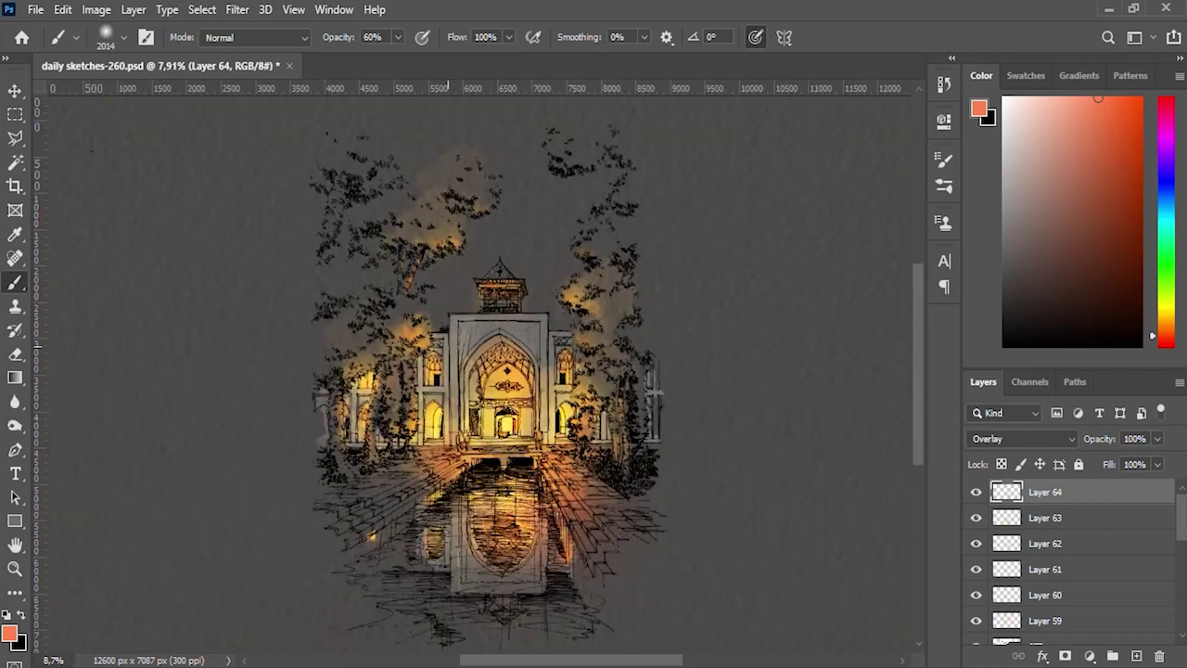
scroll(463, 350, up, 1)
scroll(533, 371, down, 1)
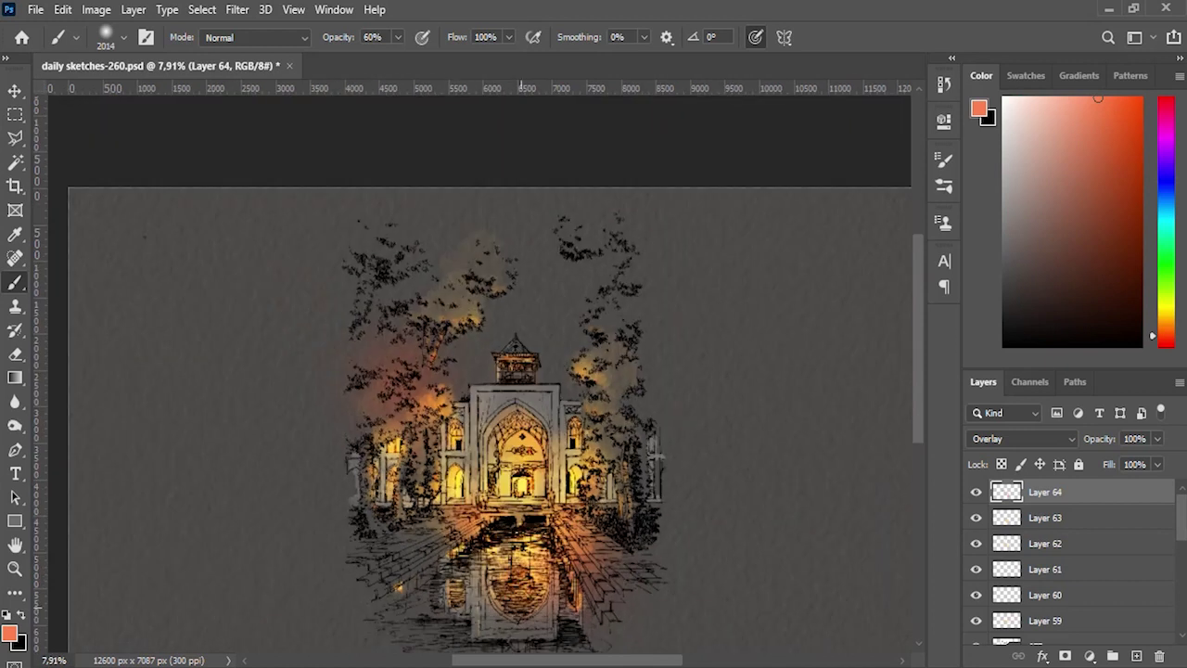
scroll(516, 402, up, 1)
key(ctrl+z)
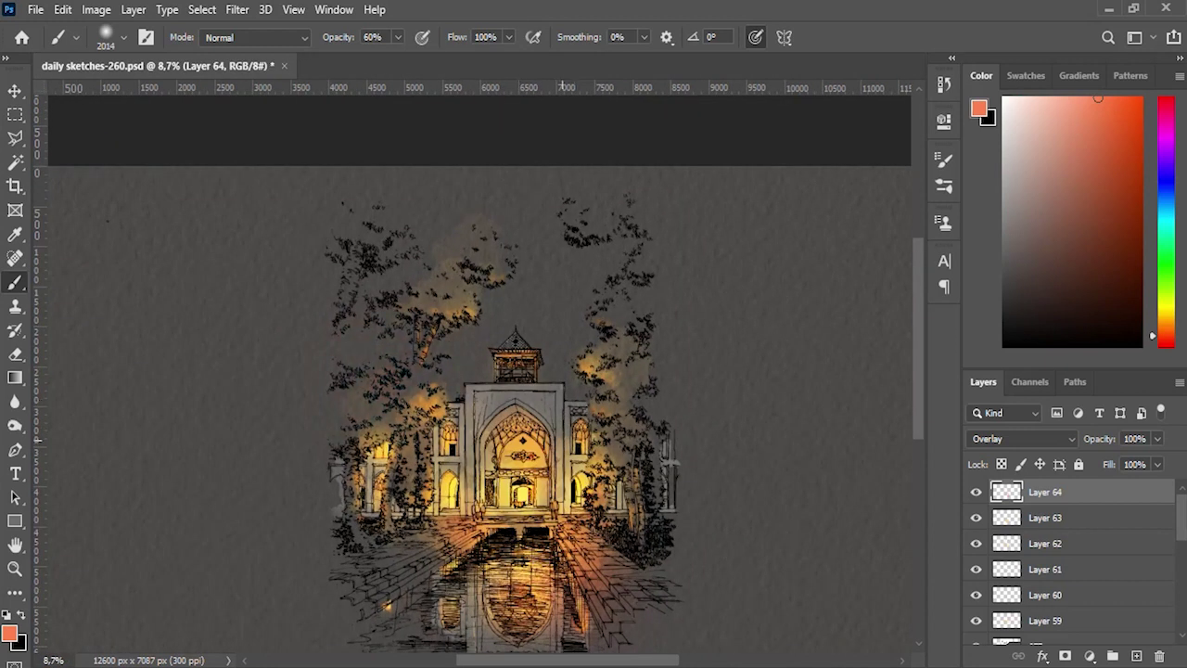
drag(452, 430, 408, 430)
key(0)
key(1)
key(0)
key(7)
Step: Fit the whole document in the window to review the glowing scene
key(ctrl+0)
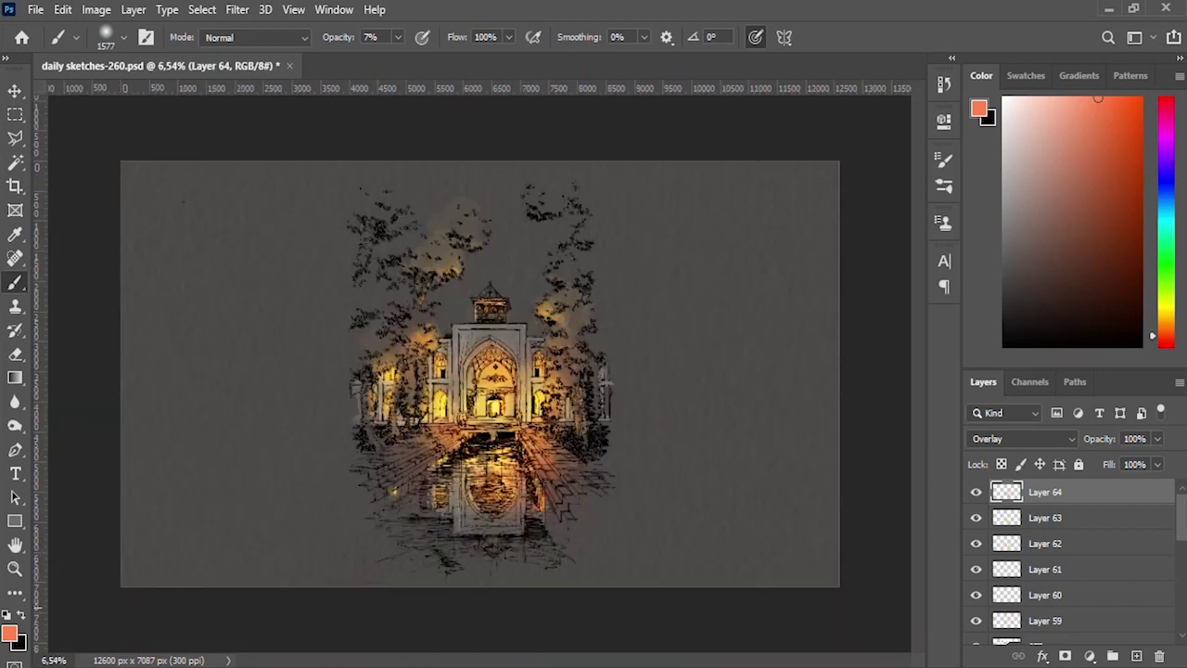
scroll(425, 423, up, 1)
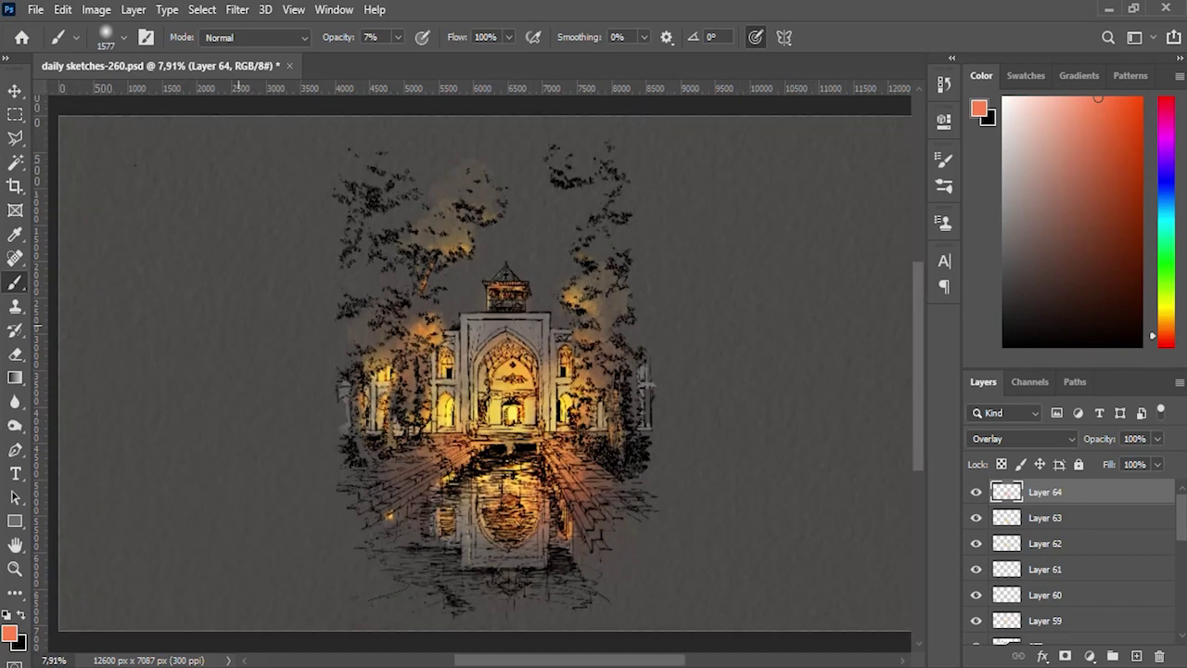
key(v)
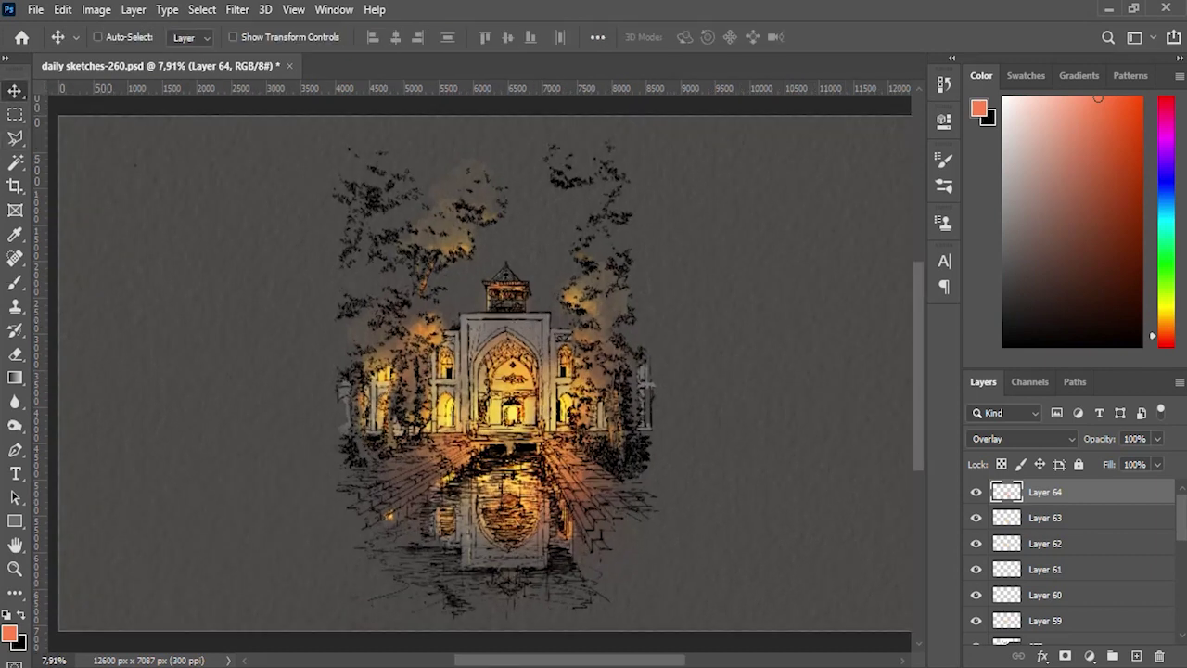
click(1090, 656)
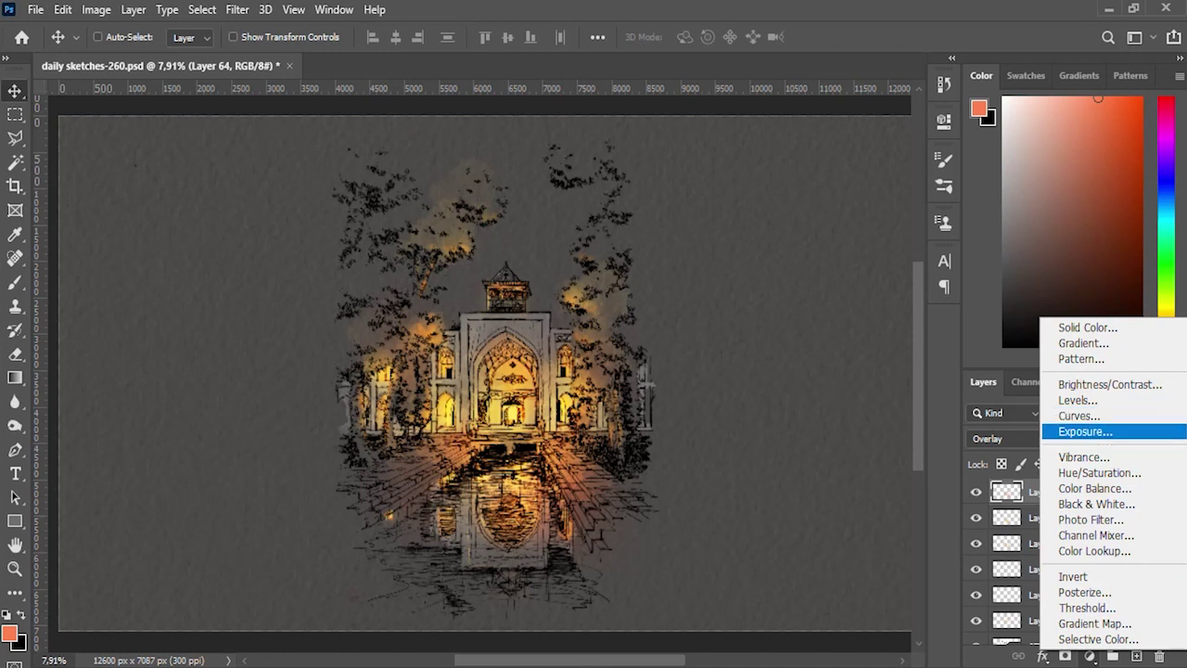
Step: Discard a trial Brightness/Contrast layer and add Levels 1 with the white input at 251
click(1111, 384)
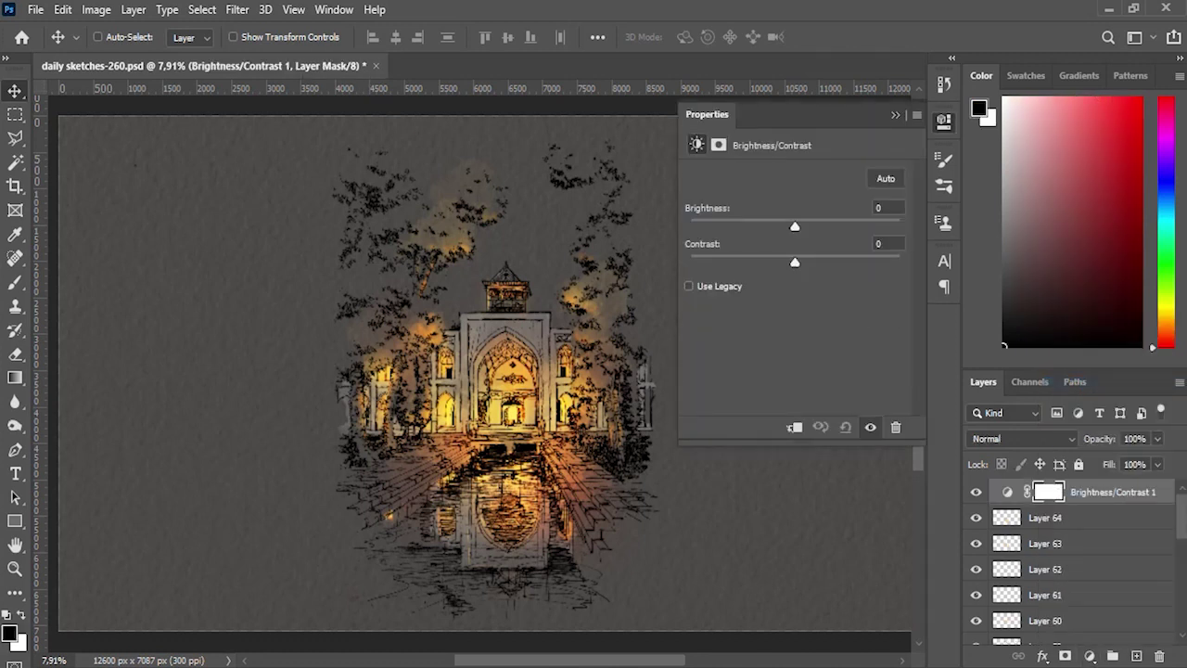
key(ctrl+z)
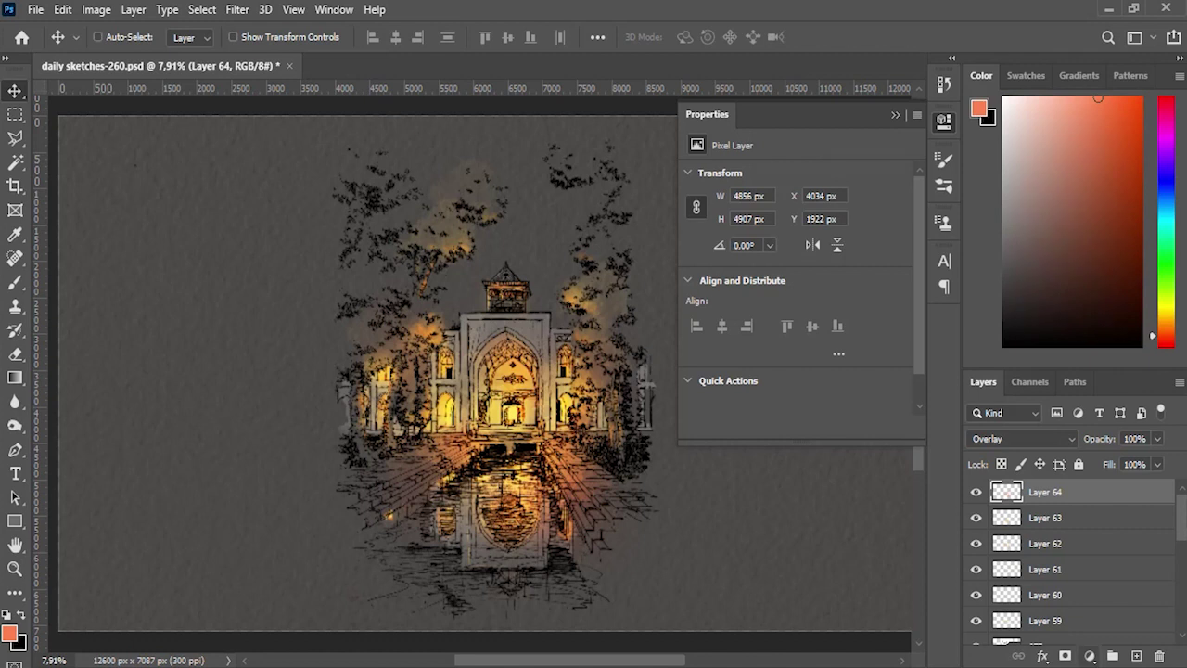
click(1089, 656)
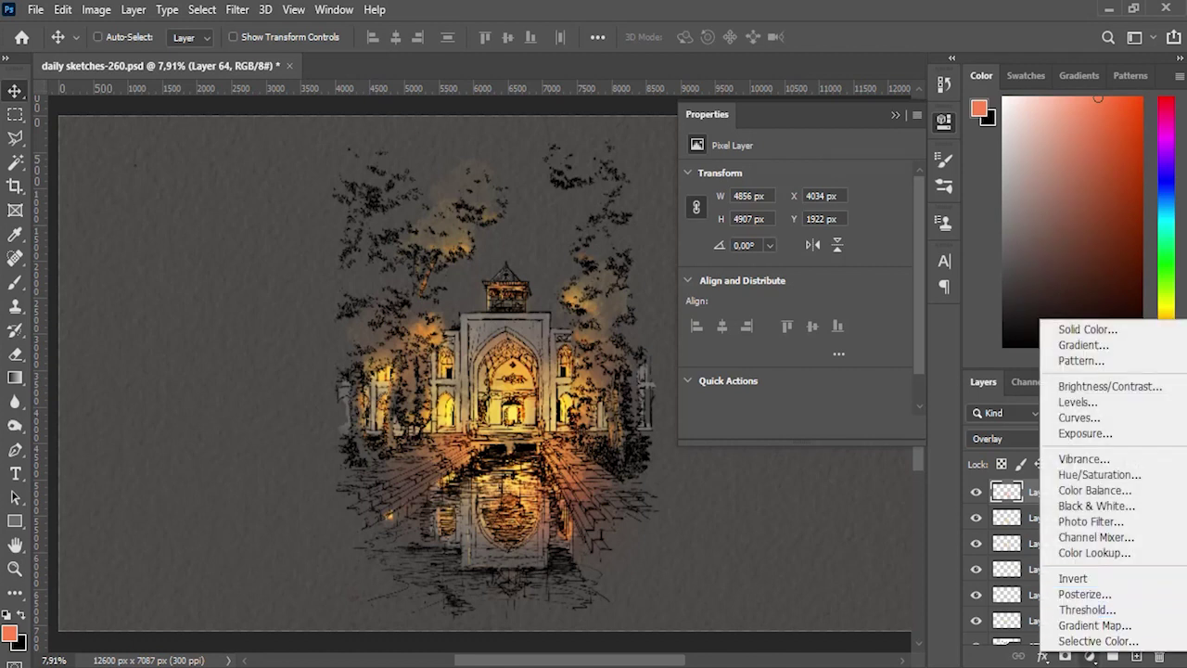
click(1078, 402)
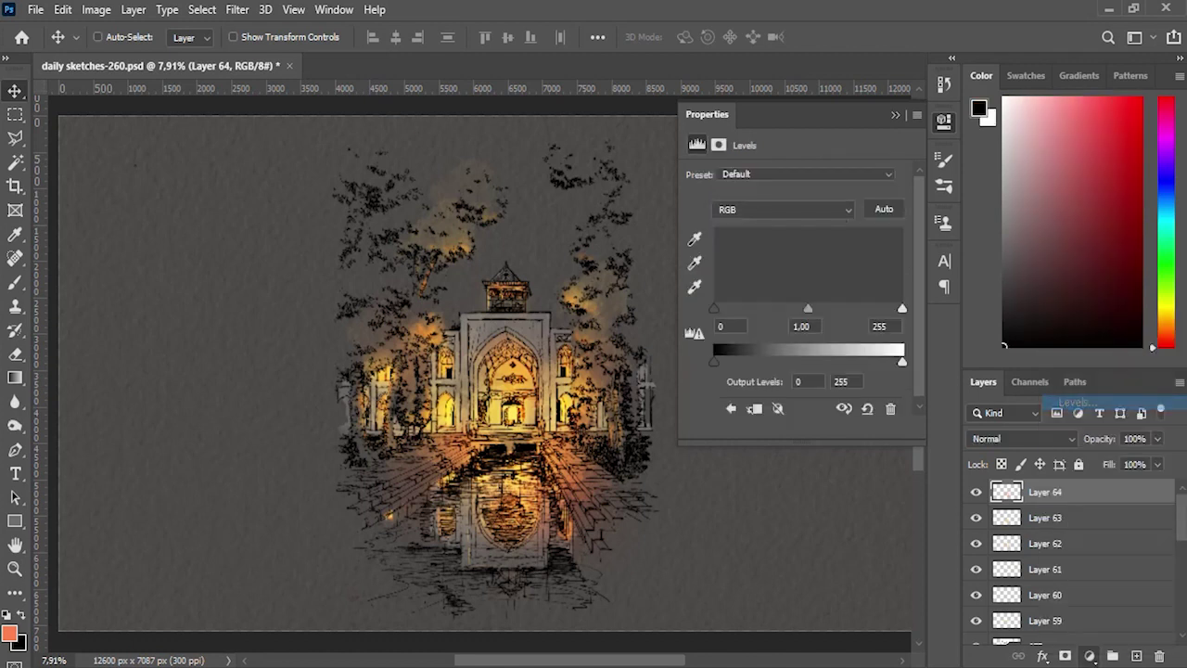
drag(901, 308, 899, 308)
key(backslash)
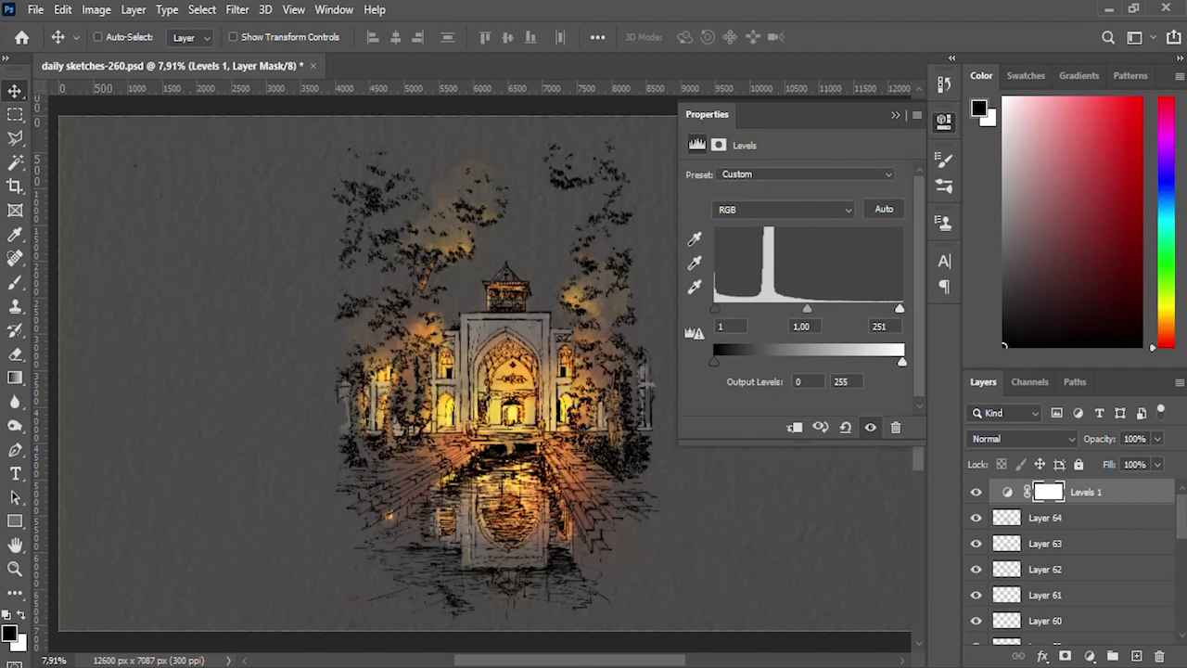
click(895, 114)
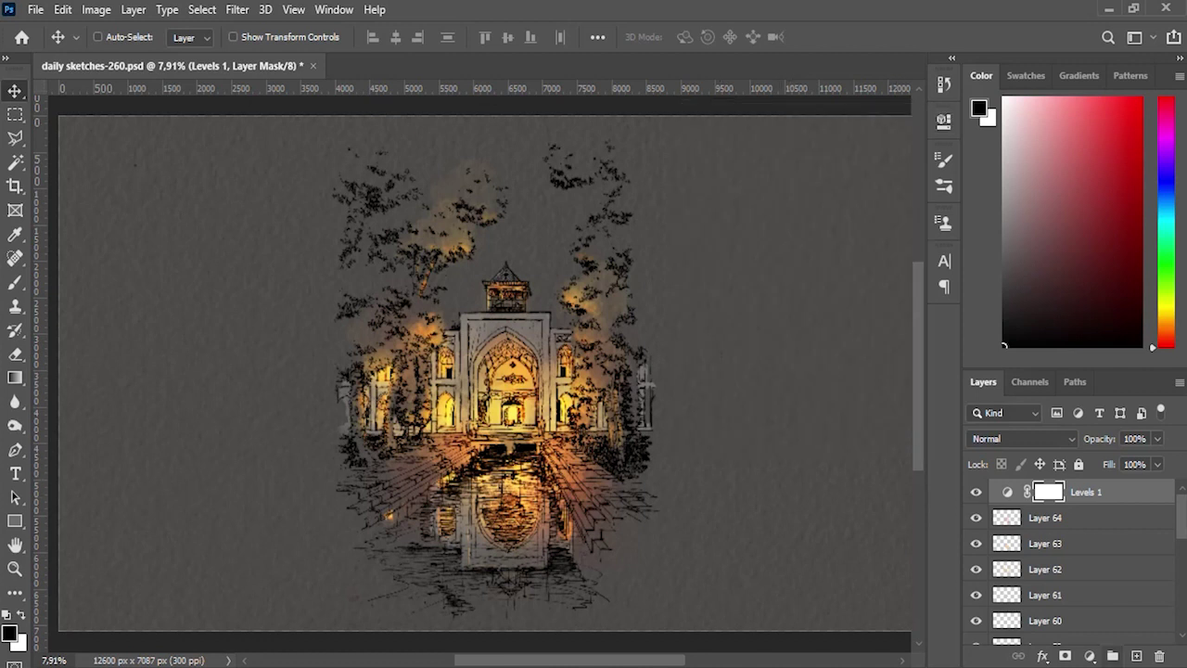
click(1090, 656)
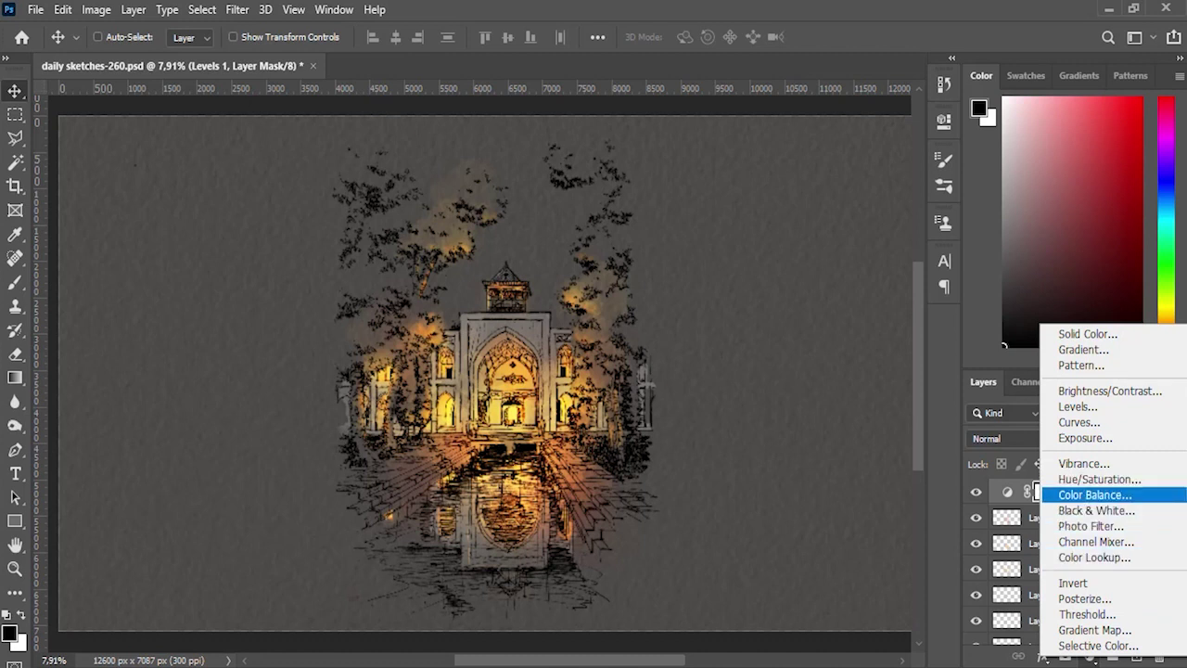
Step: Add Color Balance 1 with the midtones Yellow–Blue slider at +27
click(1095, 495)
mouse_move(772, 277)
mouse_down()
mouse_move(853, 276)
mouse_move(830, 277)
mouse_up()
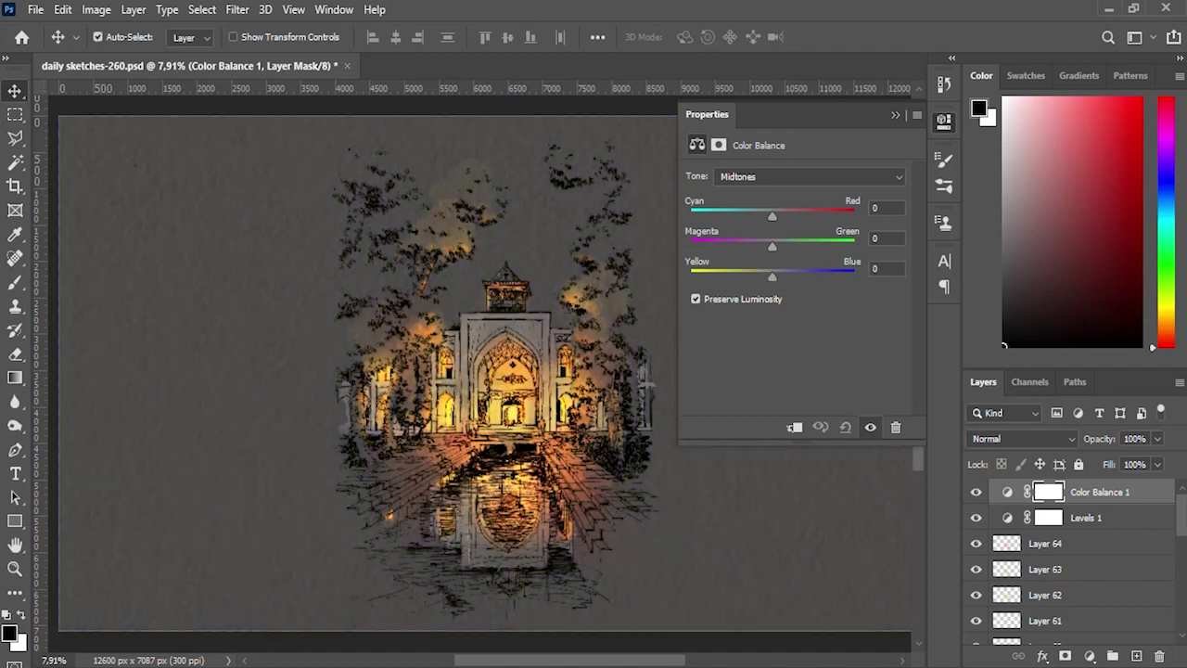
click(820, 427)
click(895, 114)
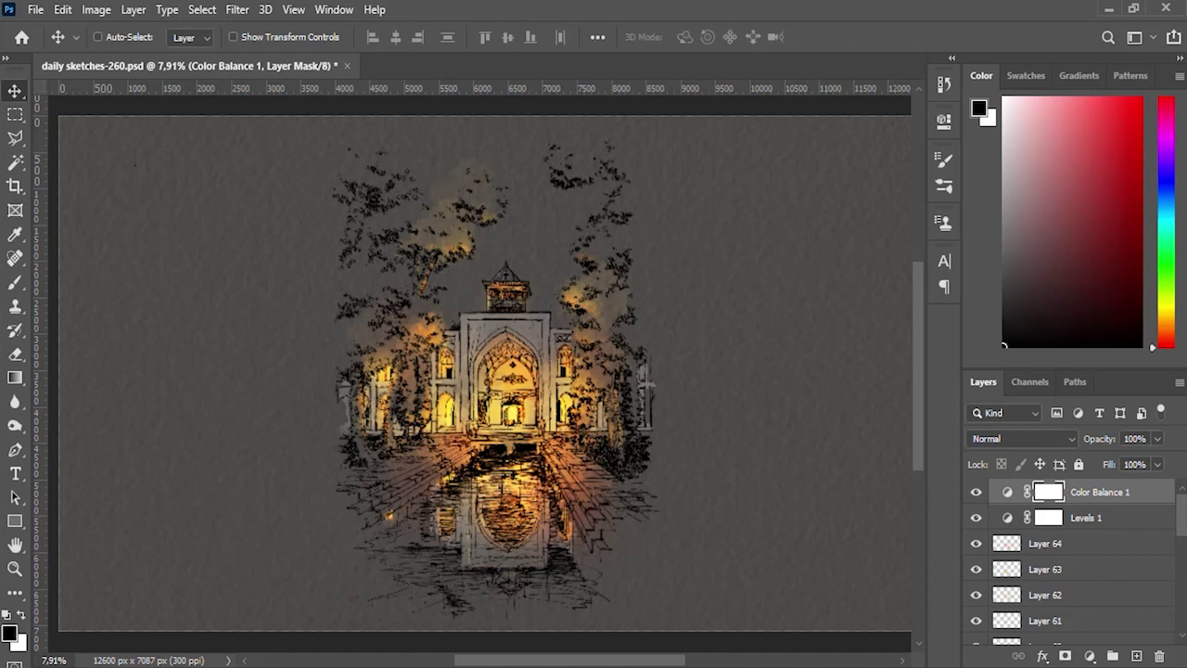
double_click(1008, 491)
drag(772, 276, 794, 276)
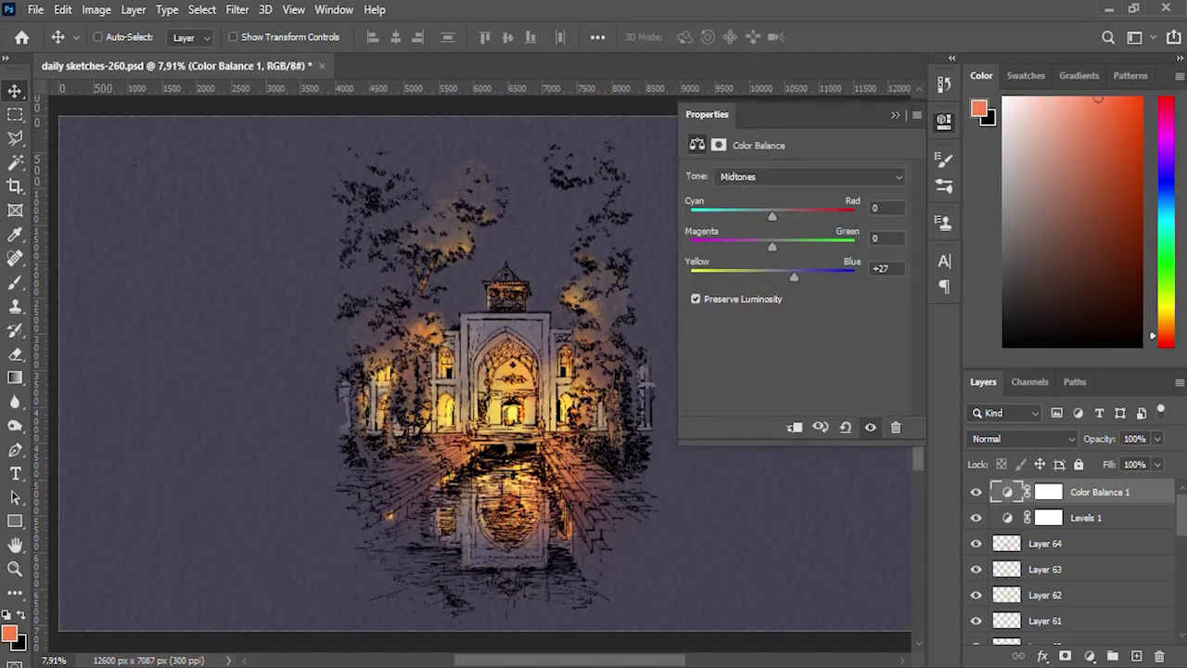
click(895, 114)
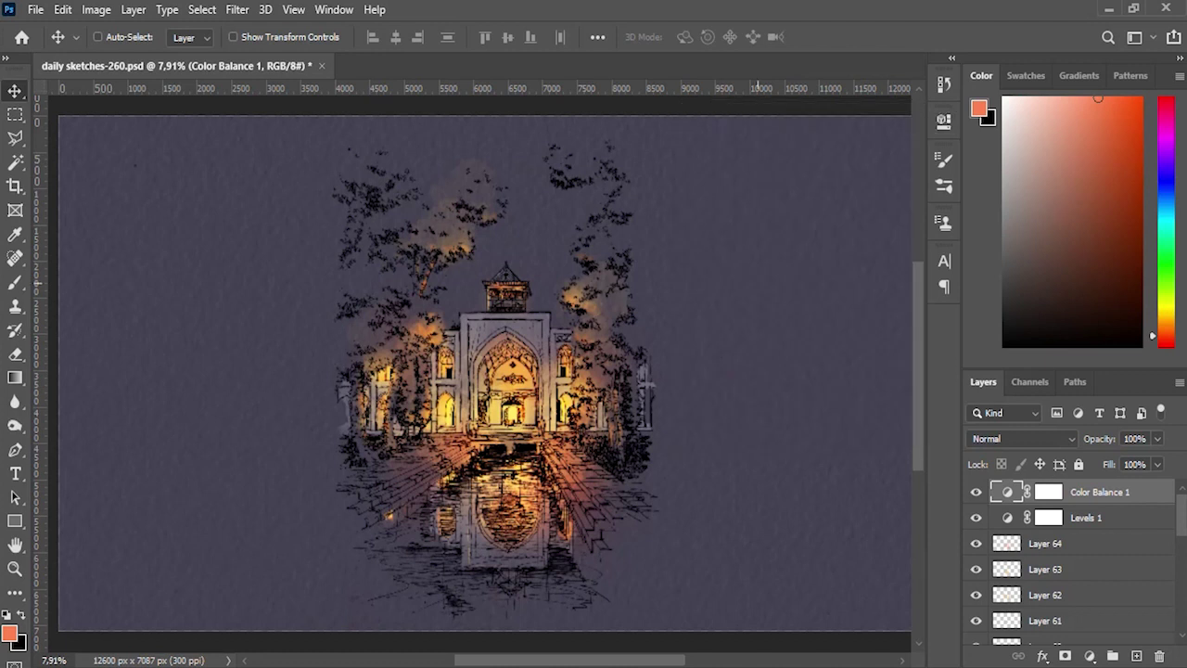